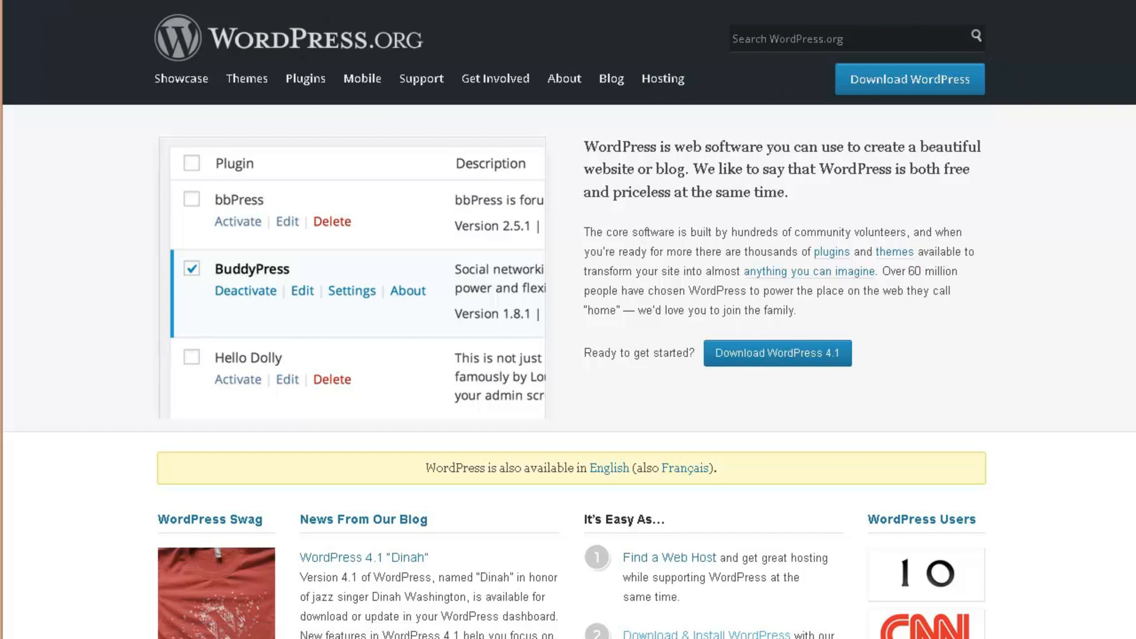
Download the WordPress 4.1 zip package from WordPress.org and save the file
left_click(805, 355)
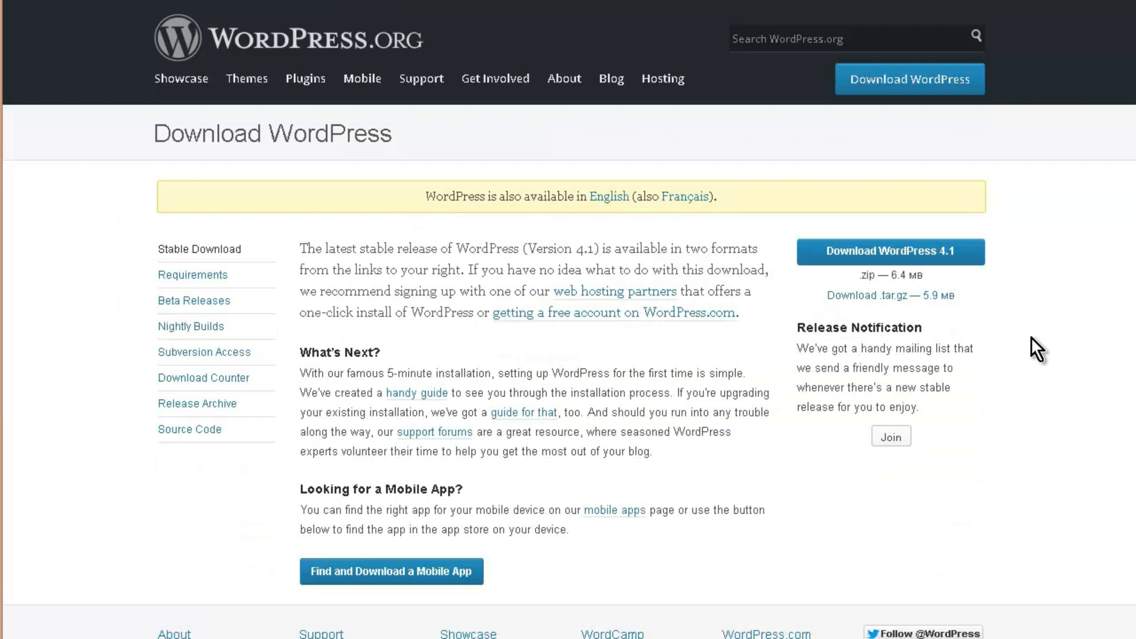
left_click(944, 260)
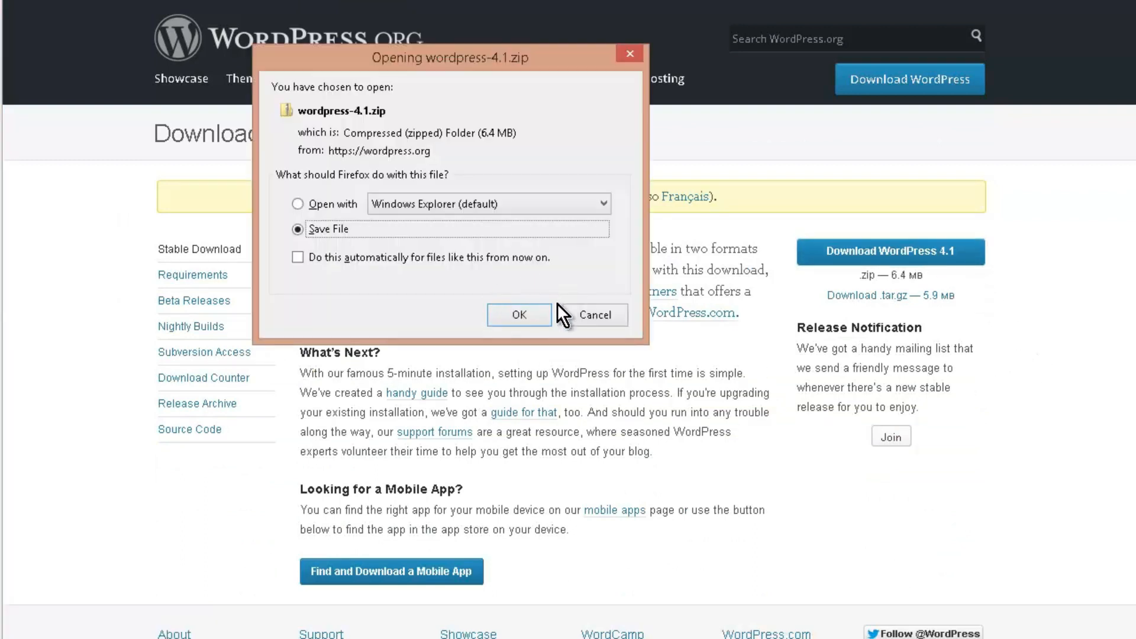
left_click(528, 314)
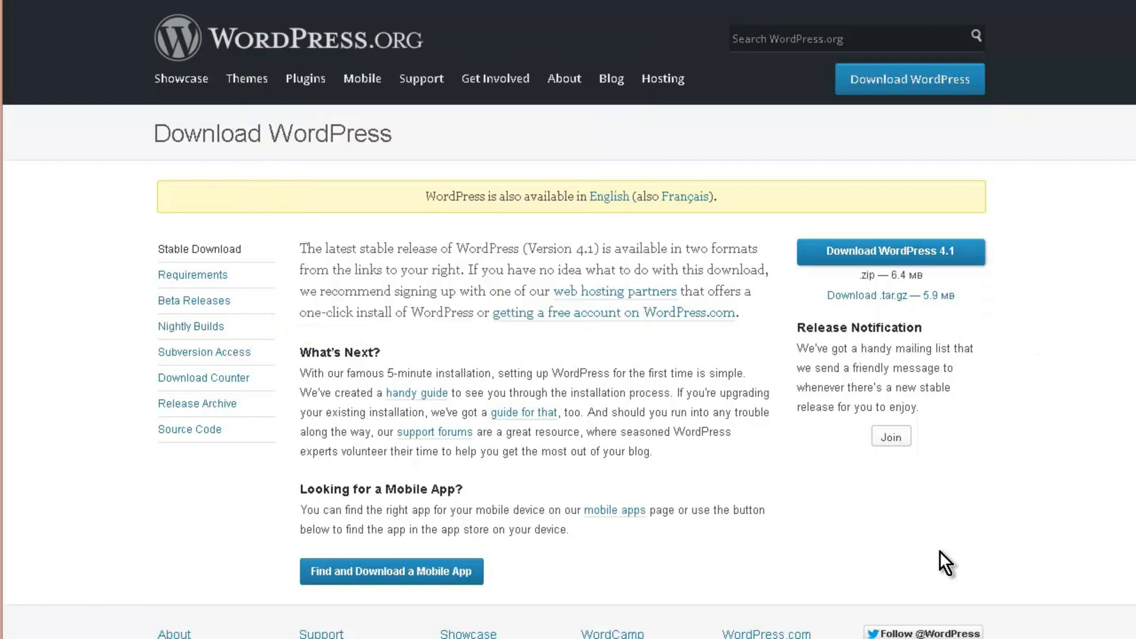
Switch to the microblog folder in File Explorer and extract wordpress-4.1.zip with 7-Zip into a wordpress-4.1 subfolder
key("alt+Tab")
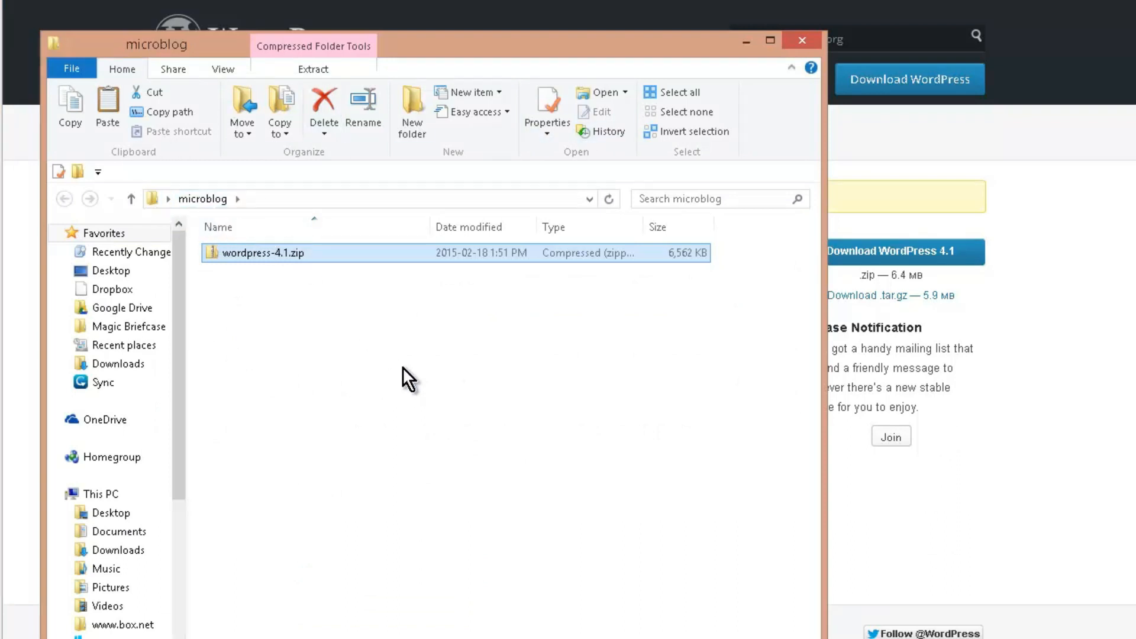
right_click(264, 254)
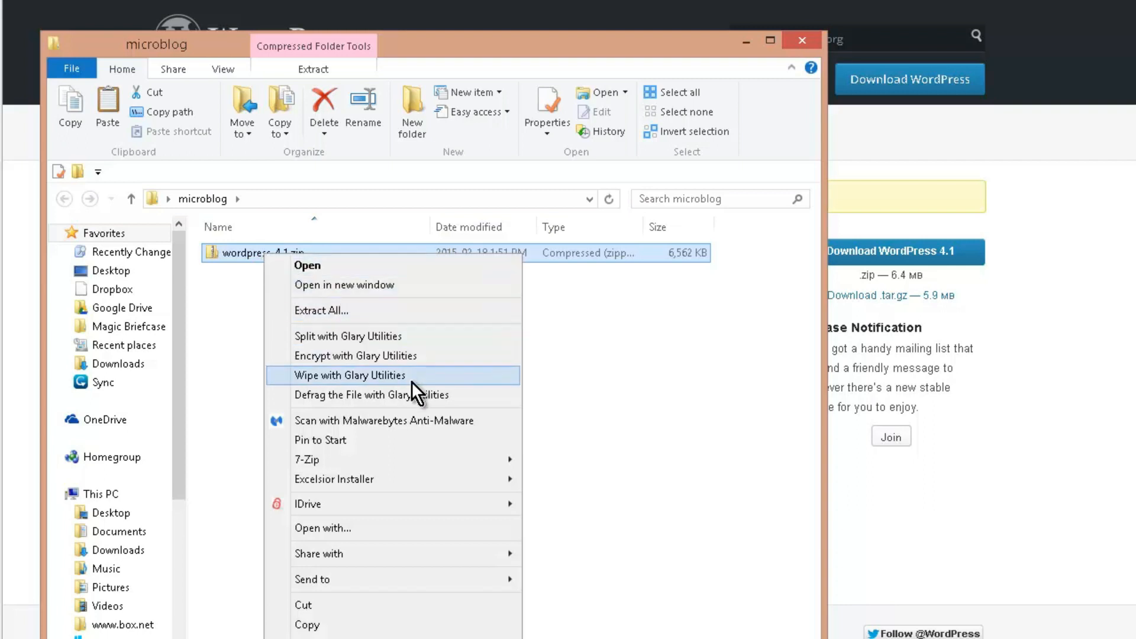
mouse_move(420, 460)
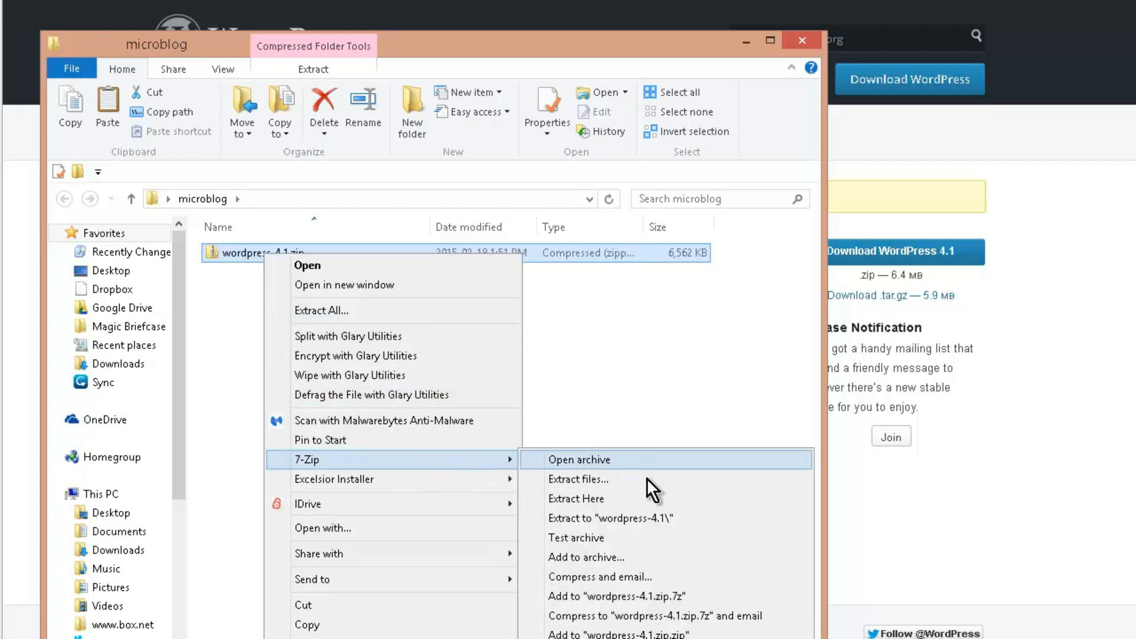
left_click(648, 480)
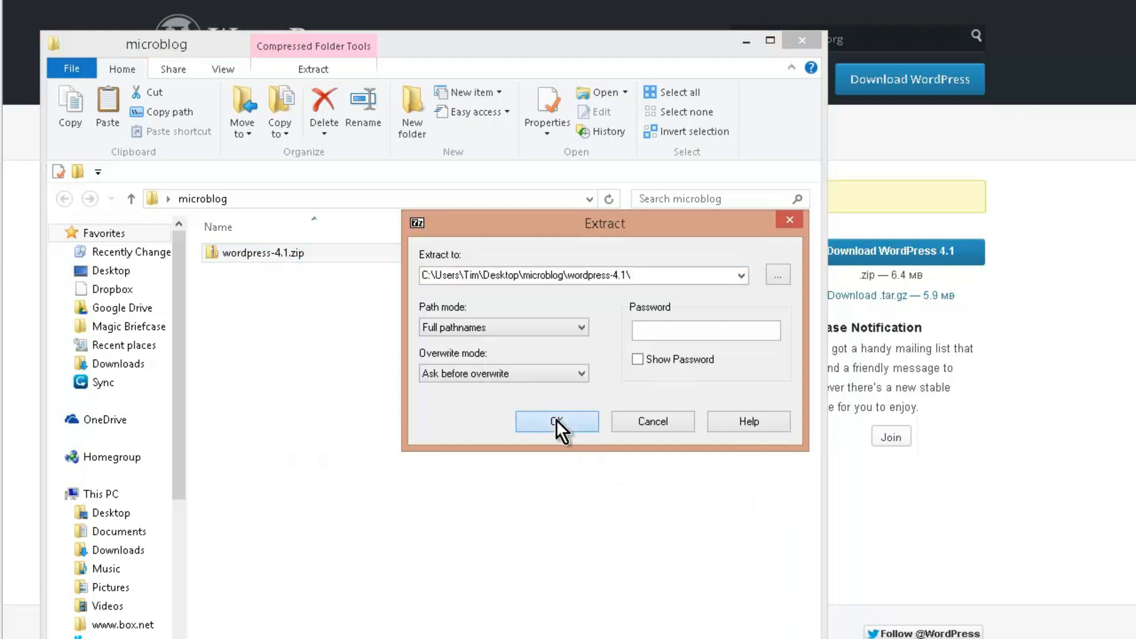
left_click(557, 420)
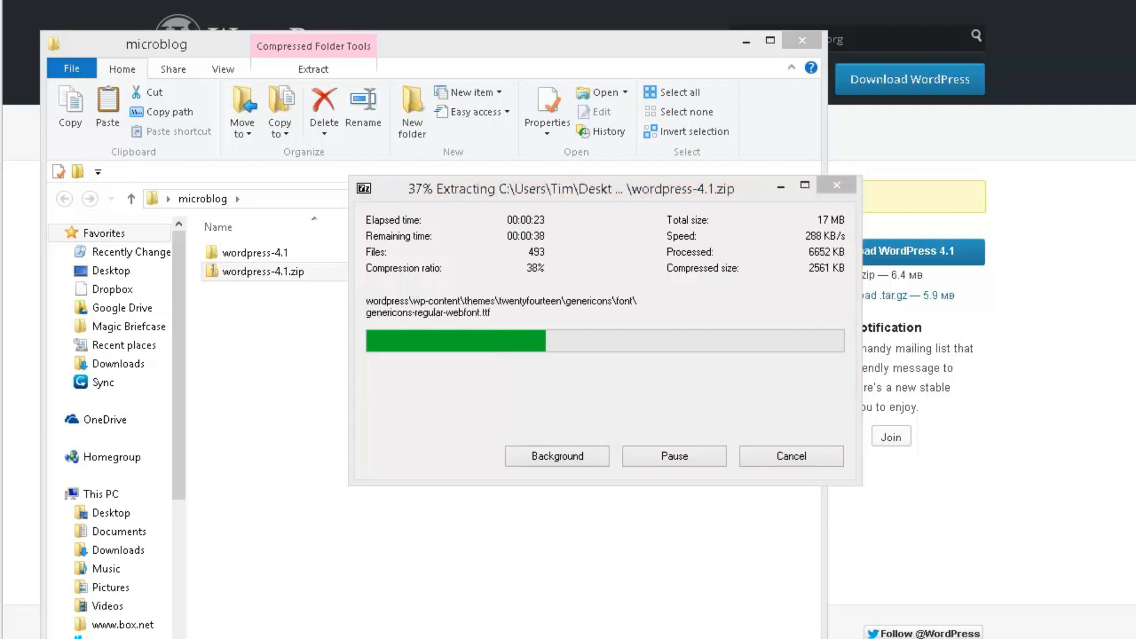
Switch to the FileZilla FTP client and connect to the web server using its saved site entry
key("alt+Tab")
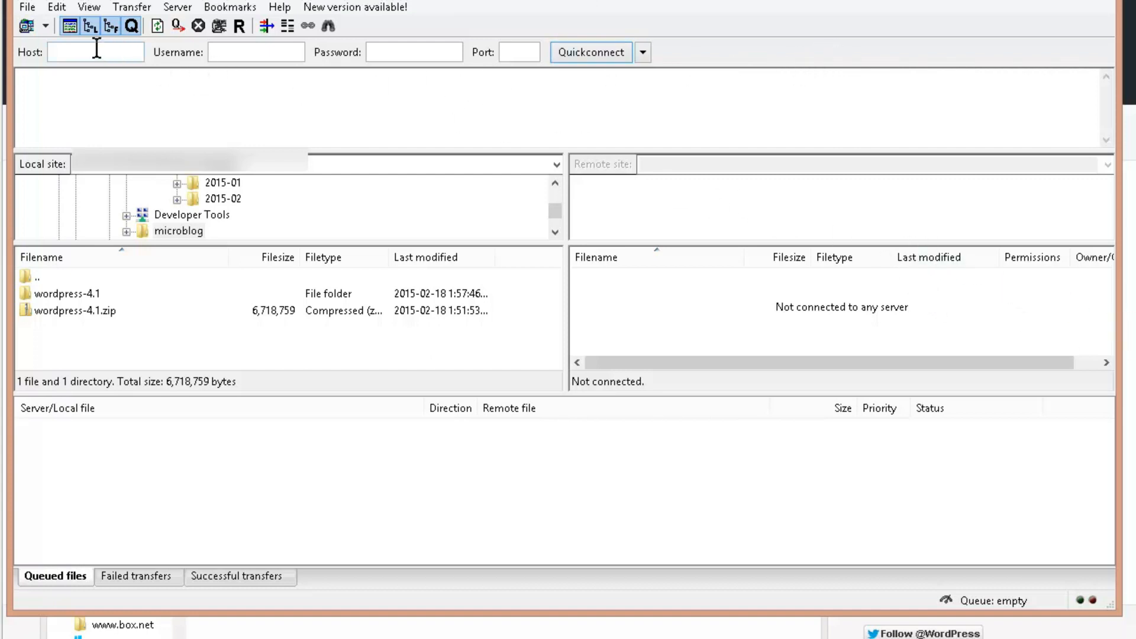
mouse_move(79, 51)
left_click(30, 8)
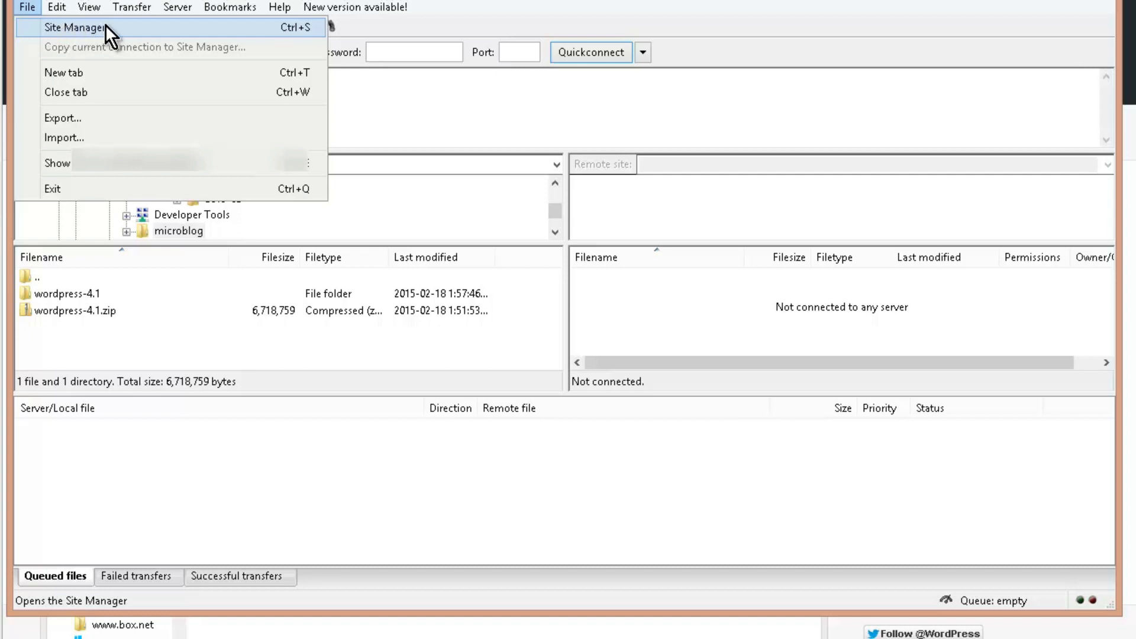
left_click(26, 9)
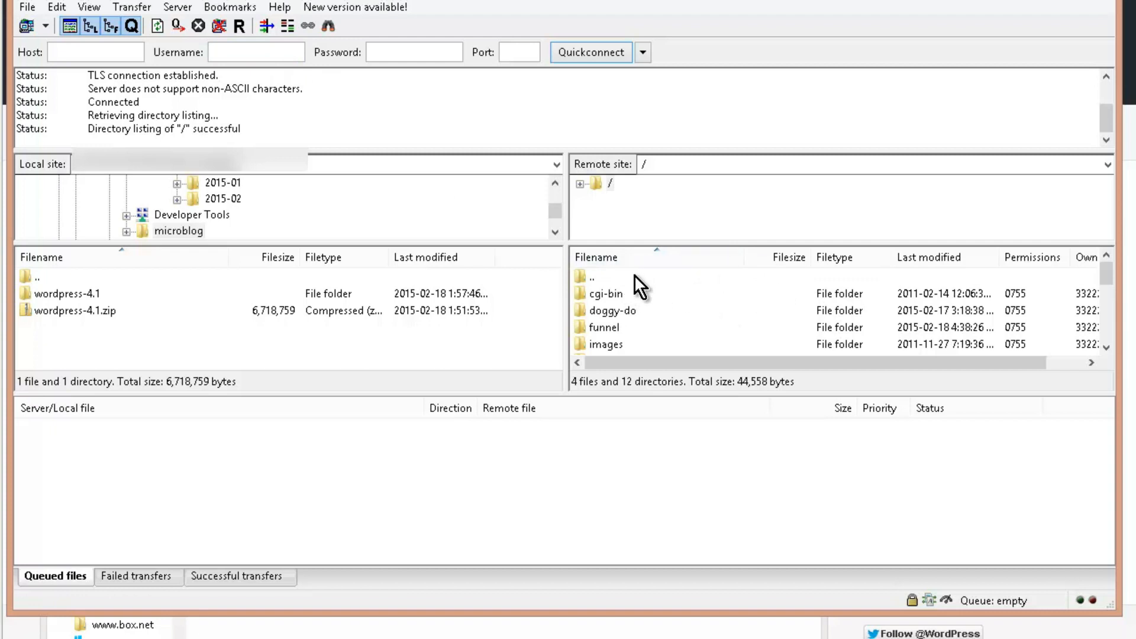
Create a directory named micro-blog in the root of the remote site
left_click(601, 280)
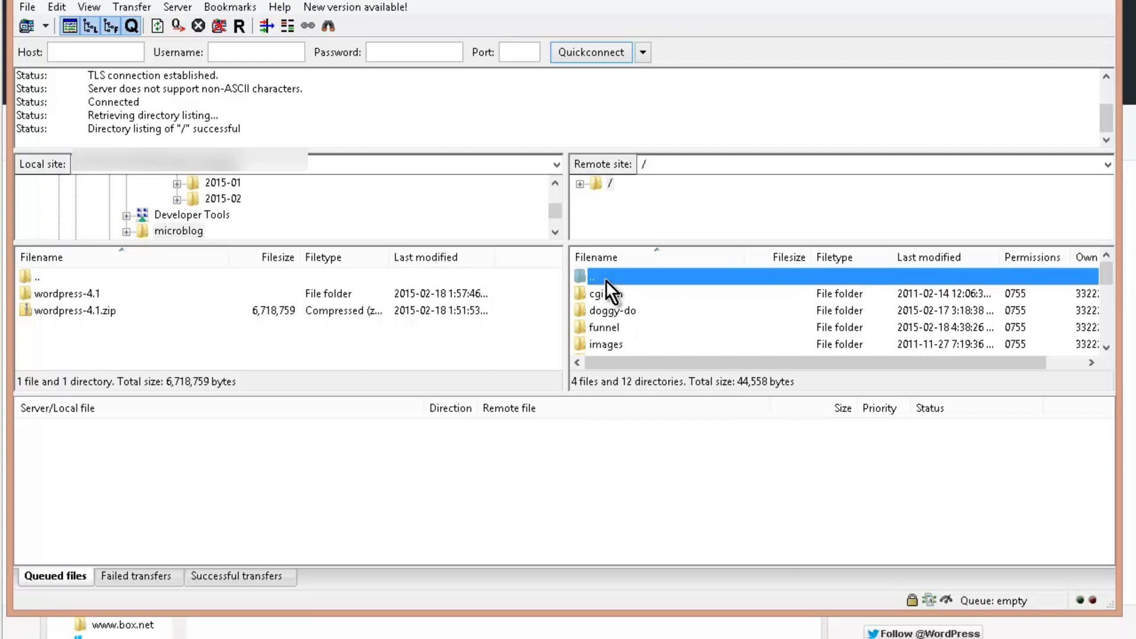
right_click(602, 280)
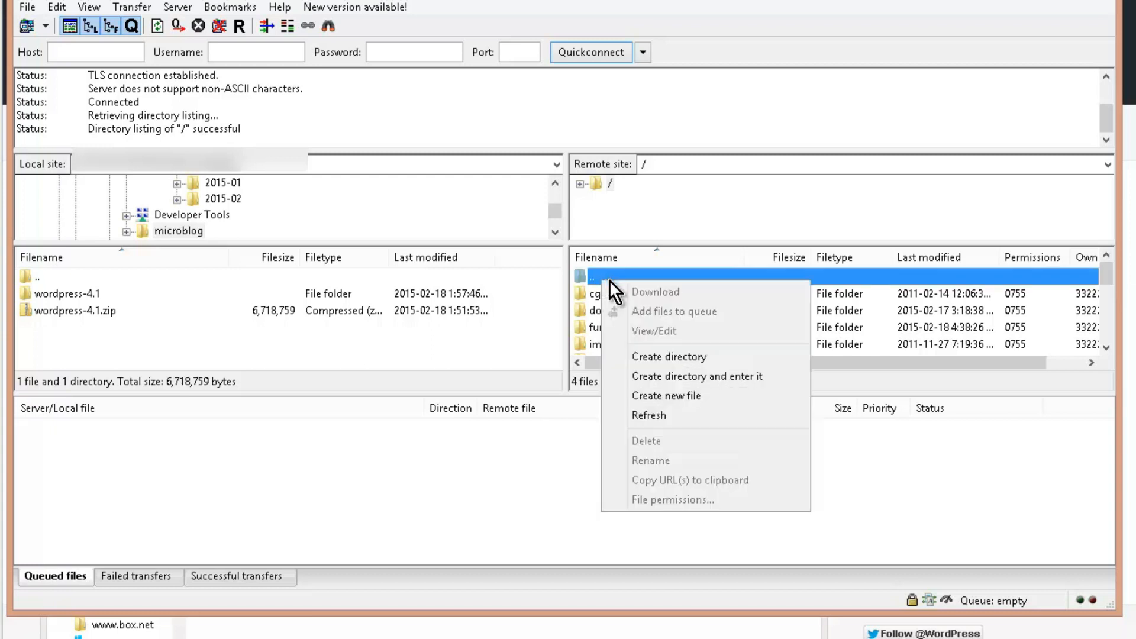
left_click(751, 358)
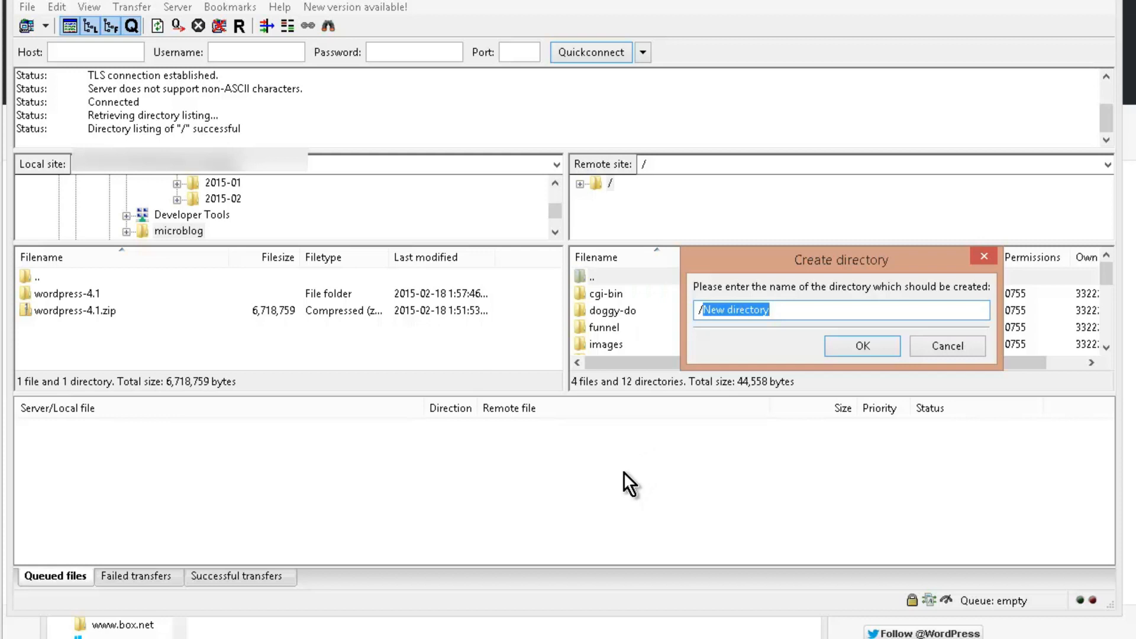
type("m")
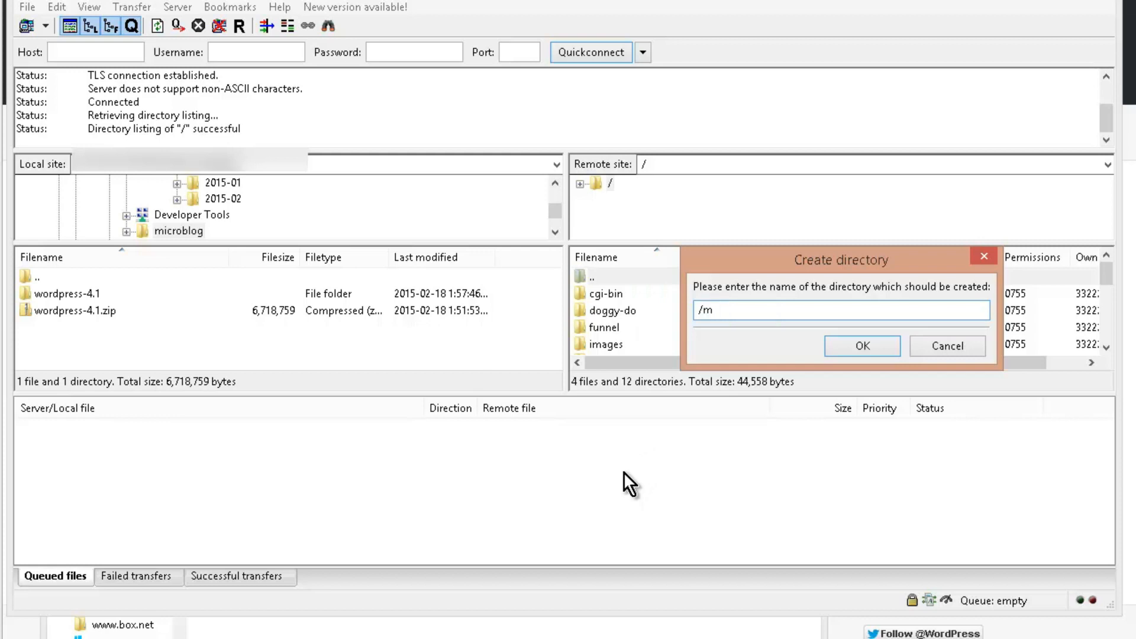
type("icro-blog")
left_click(863, 346)
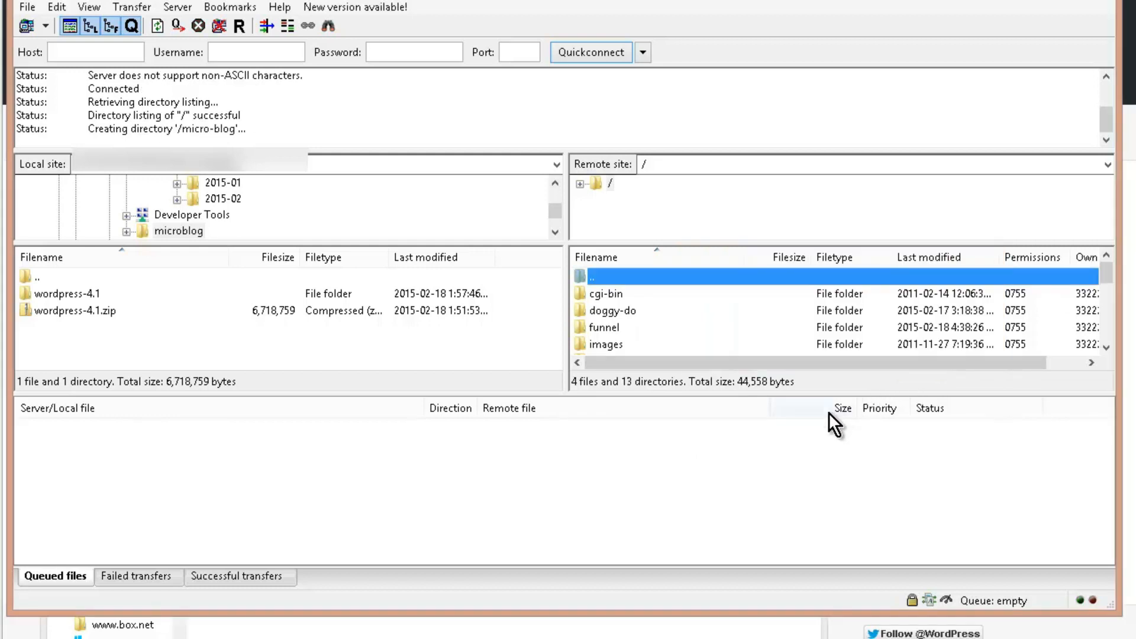
Open the remote micro-blog directory and the local wordpress folder inside wordpress-4.1
left_click(631, 314)
scroll(639, 318, "down", 1)
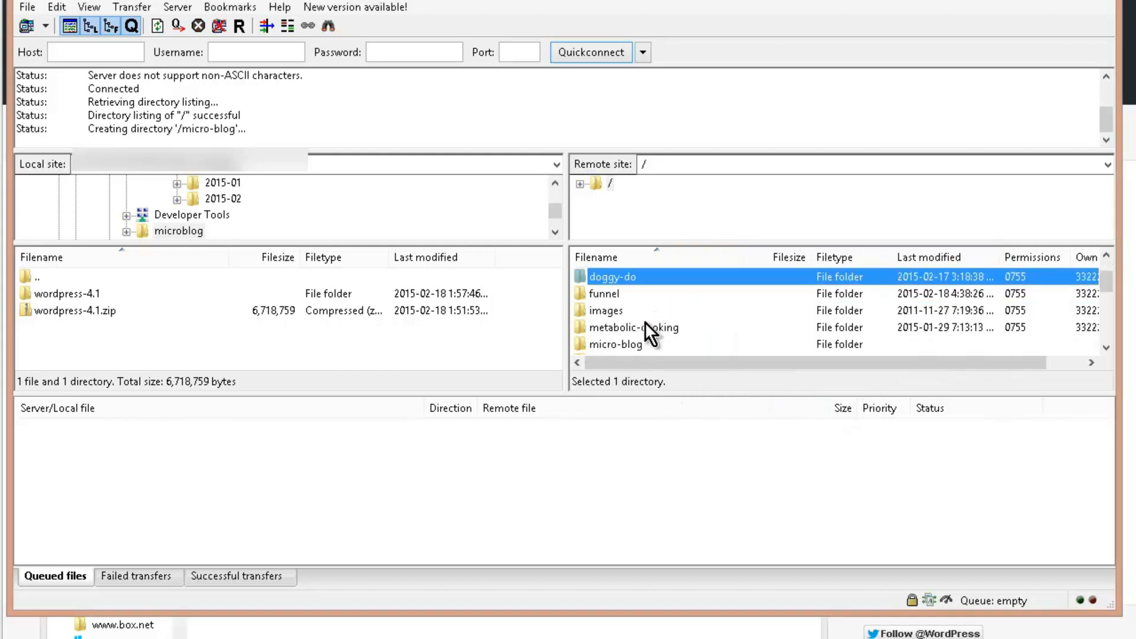
double_click(627, 346)
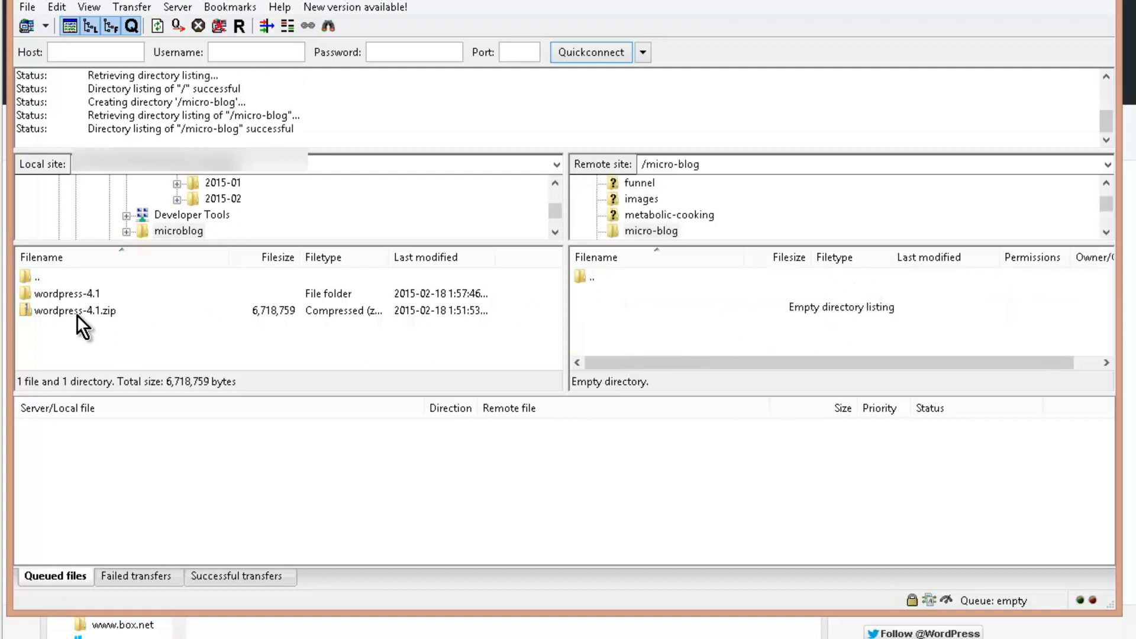
double_click(101, 292)
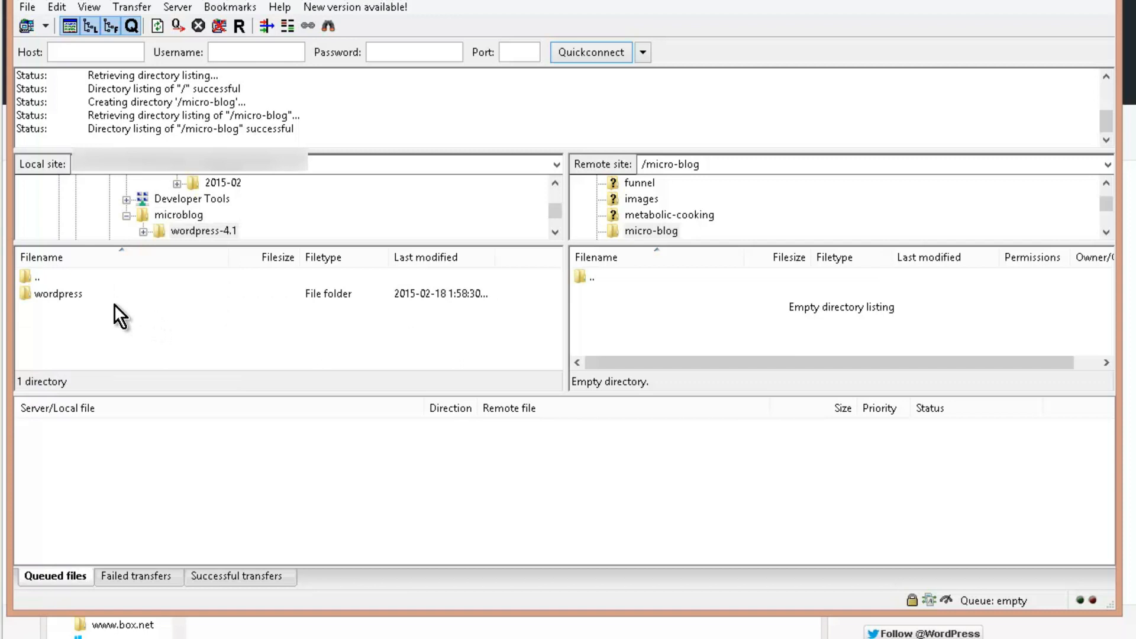
double_click(73, 295)
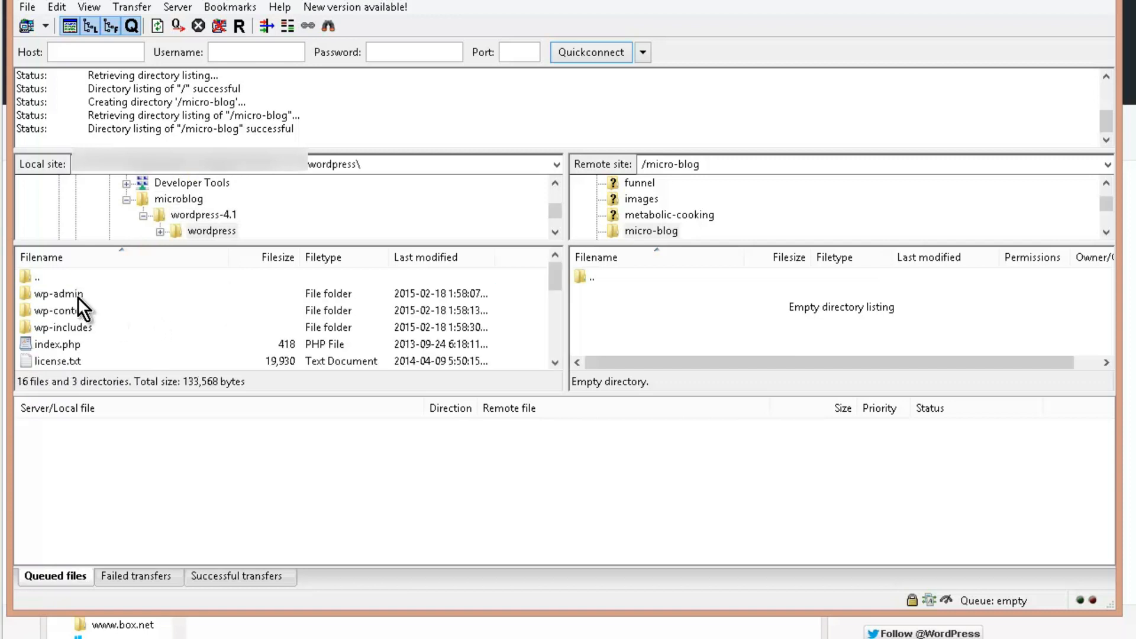
Upload all files and folders of the local wordpress folder to the remote micro-blog directory
left_click(79, 297)
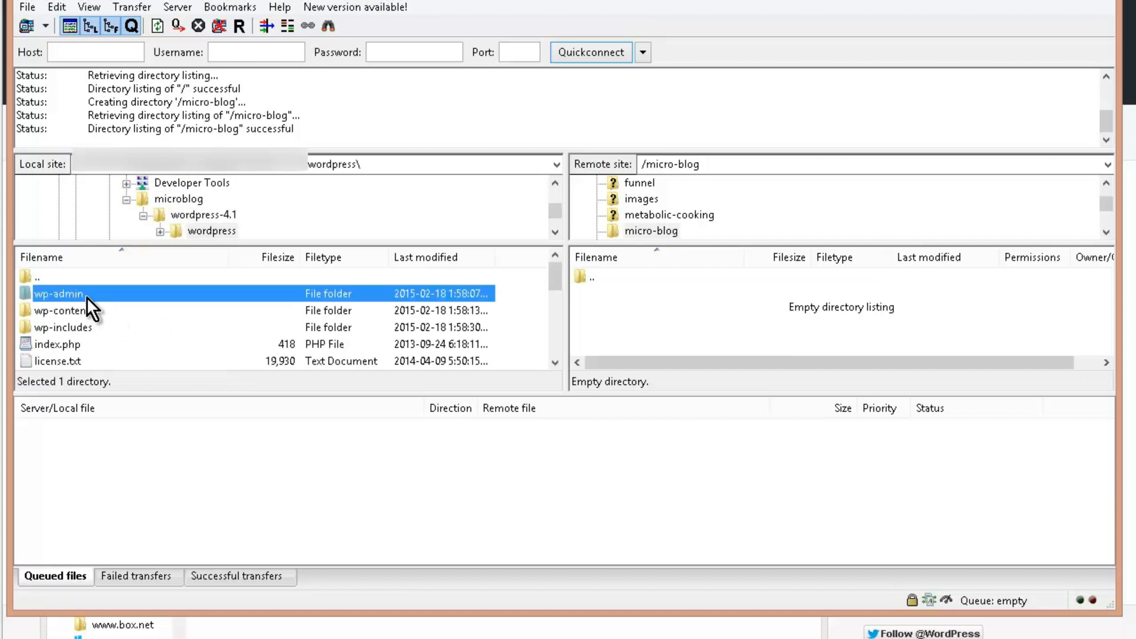
key("ctrl+a")
right_click(136, 317)
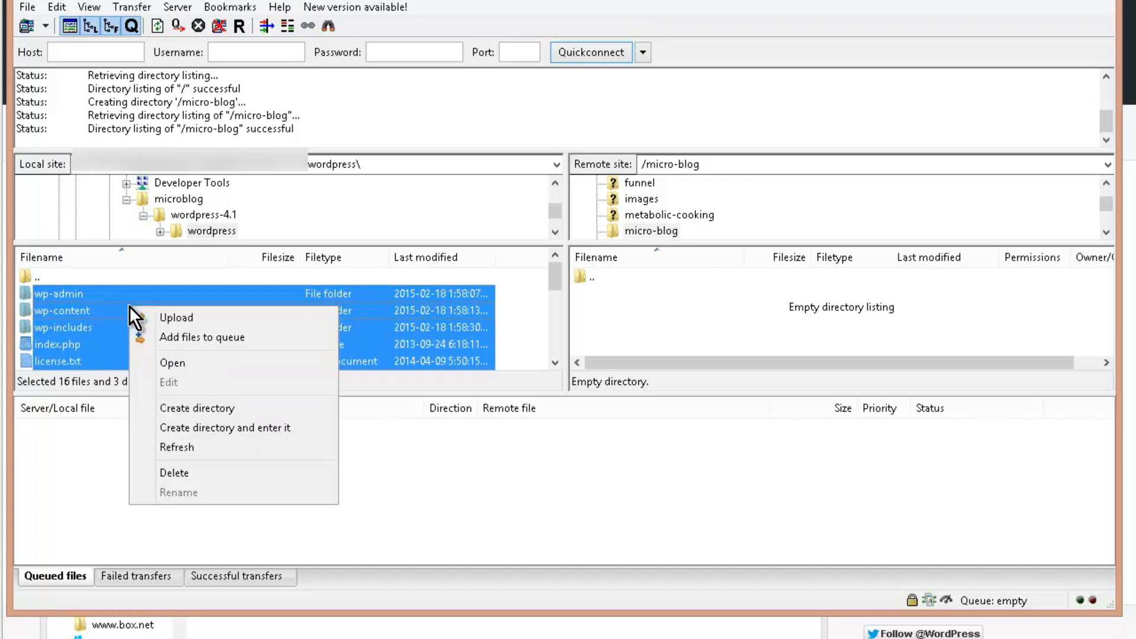
left_click(171, 317)
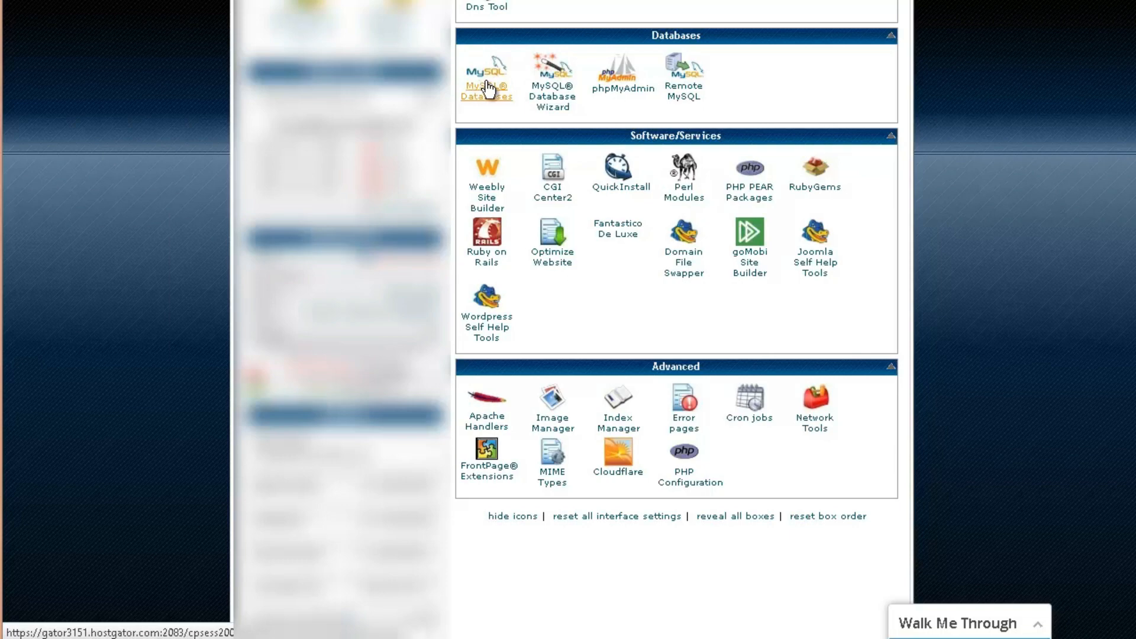
Create a new database named microblog with the MySQL Database Wizard in the HostGator control panel
left_click(556, 76)
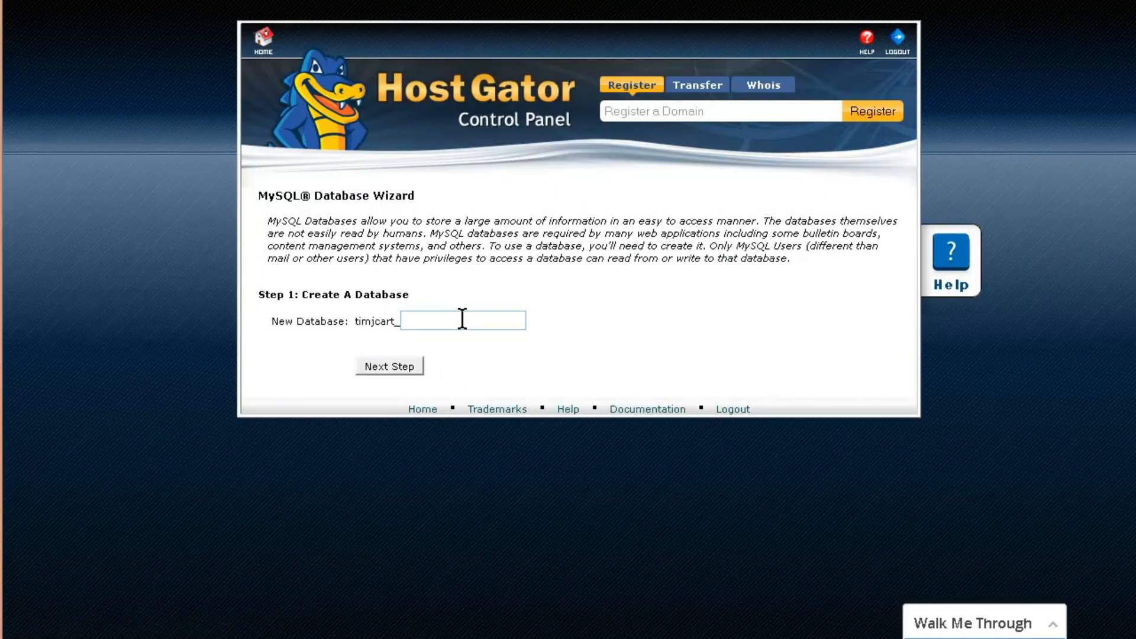
type("microblog")
left_click(396, 372)
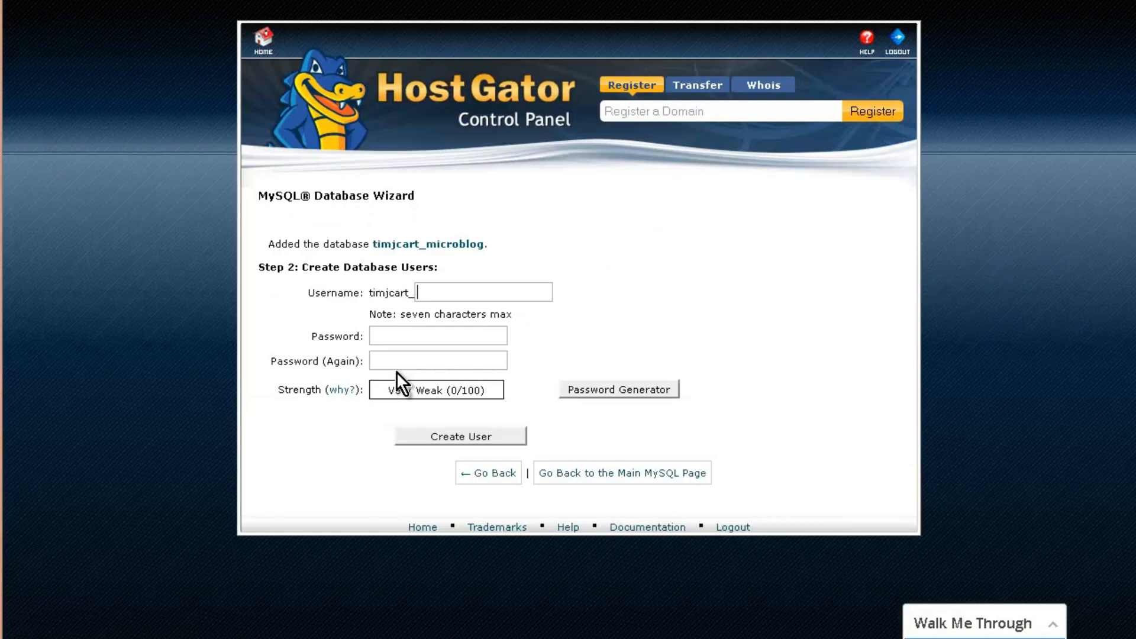
Create the database user microbl with a generated password, copying the password before applying it to the password fields
type("microbl")
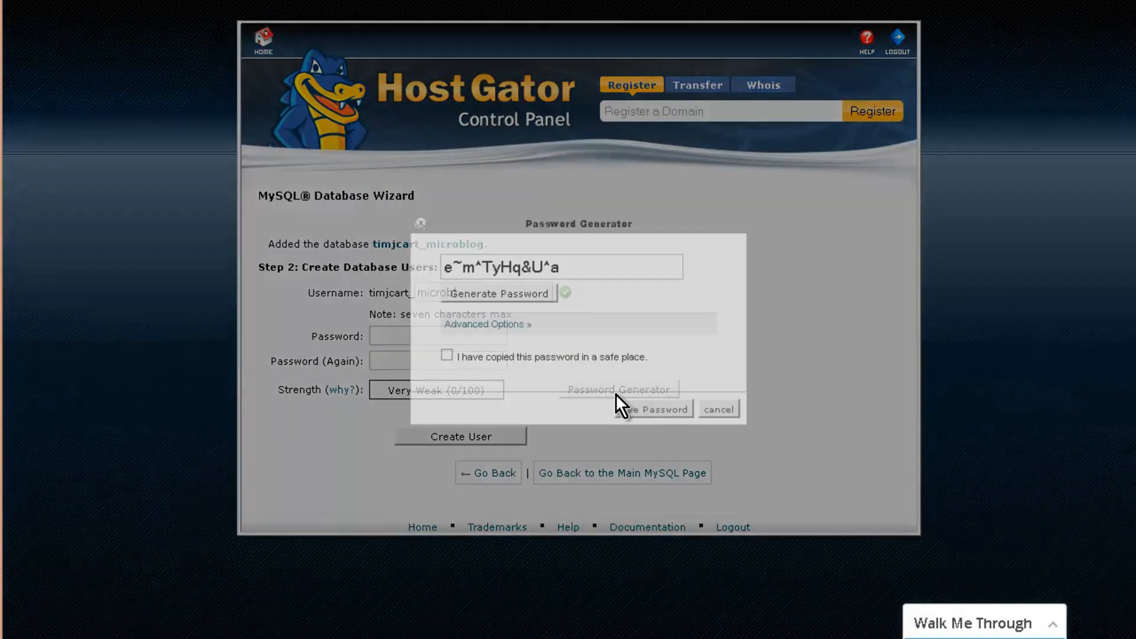
left_click(615, 393)
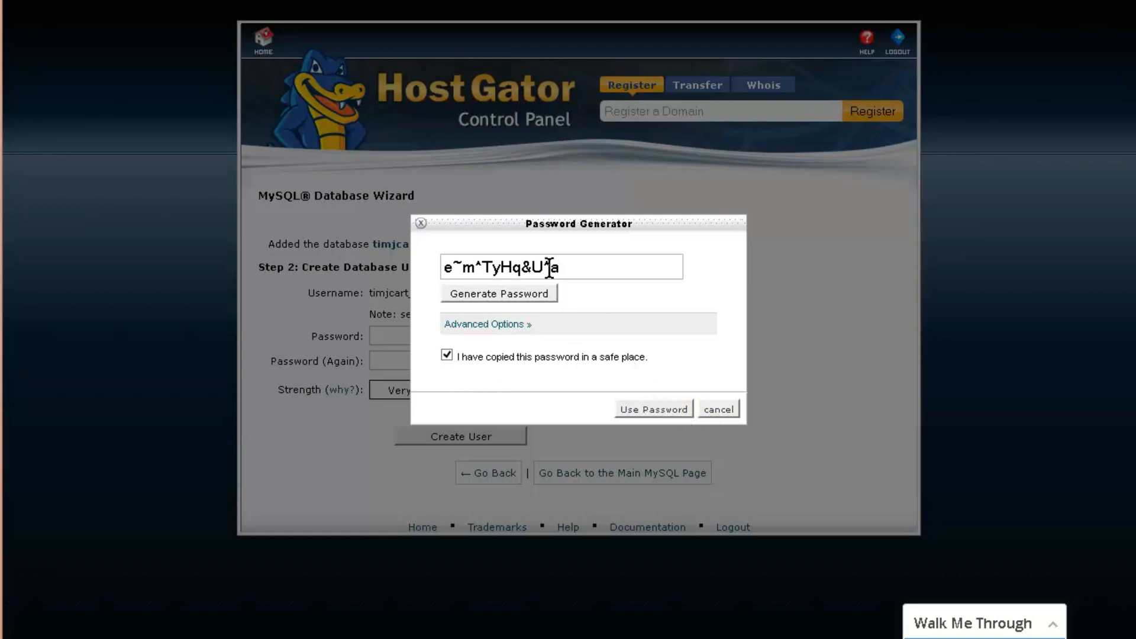
left_click_drag(568, 264, 382, 265)
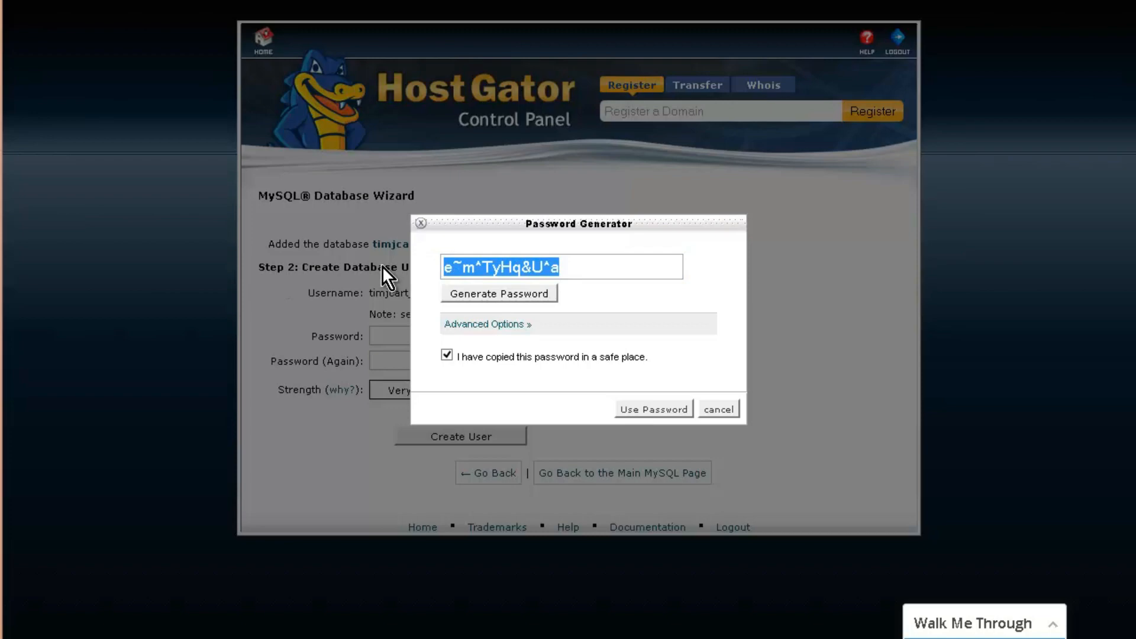
right_click(511, 262)
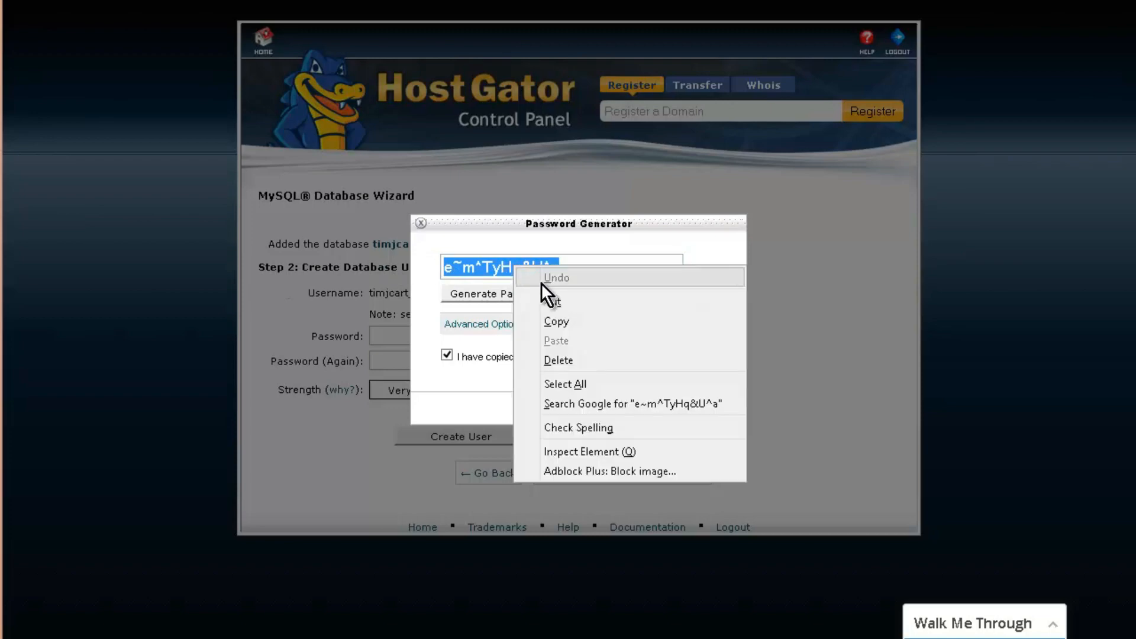
left_click(562, 318)
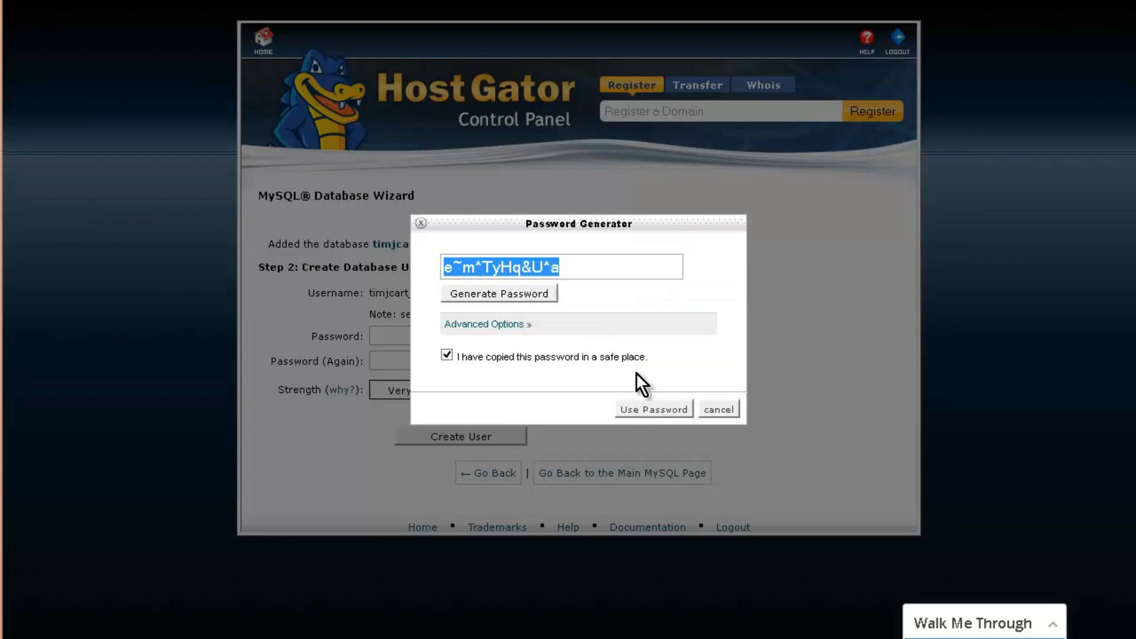
left_click(647, 410)
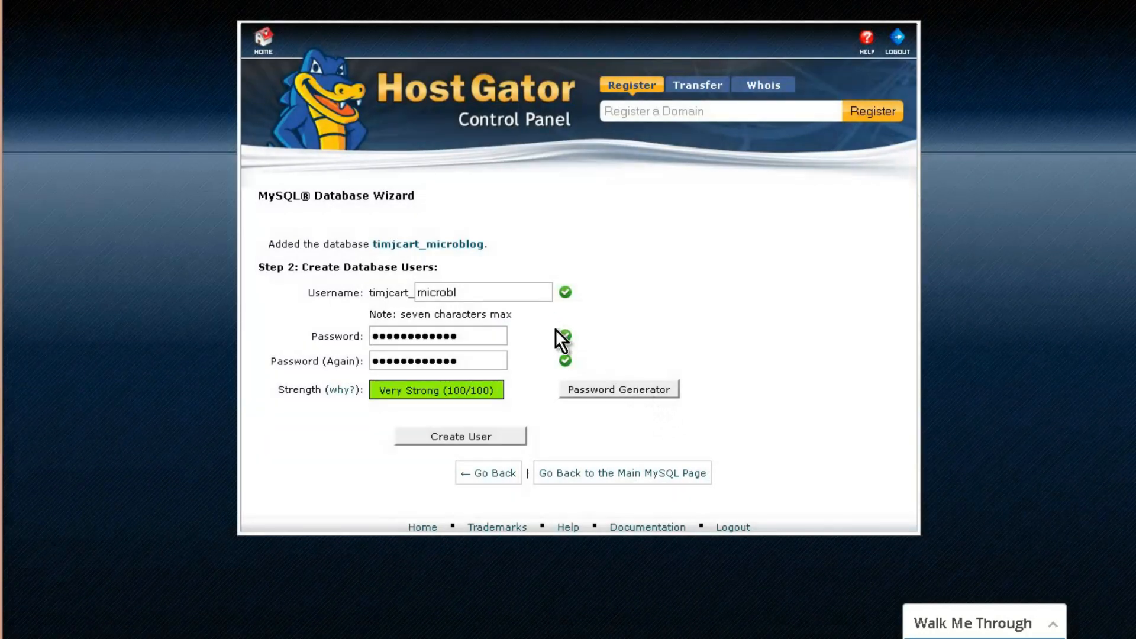
left_click(453, 435)
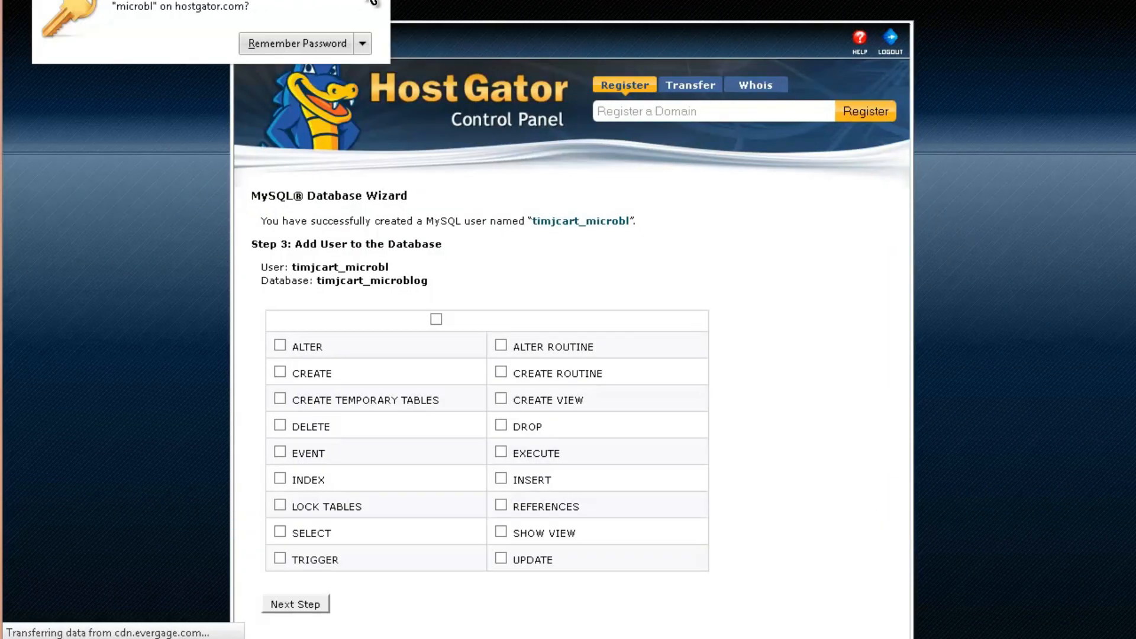
Grant the new user all privileges on the microblog database and complete the wizard
left_click(436, 317)
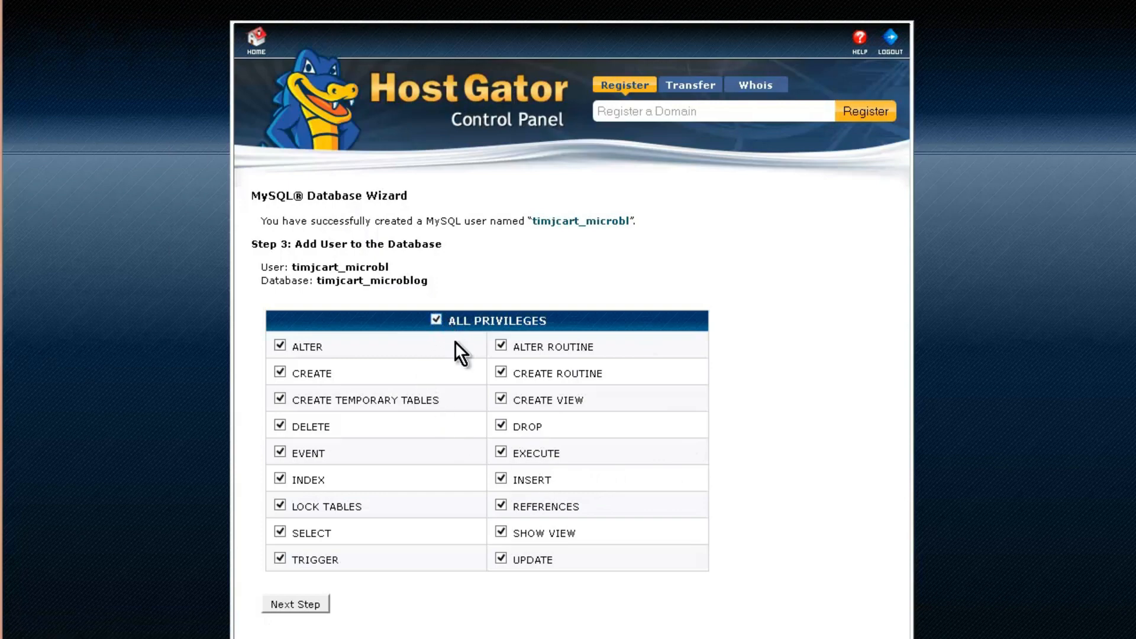
scroll(478, 395, "down", 3)
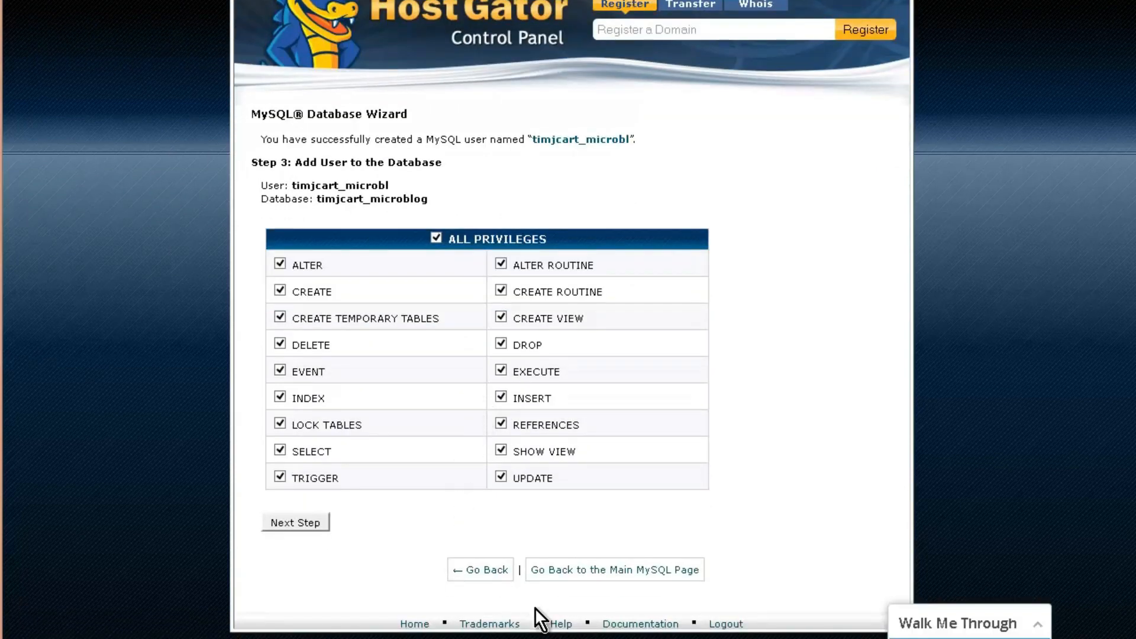
left_click(306, 524)
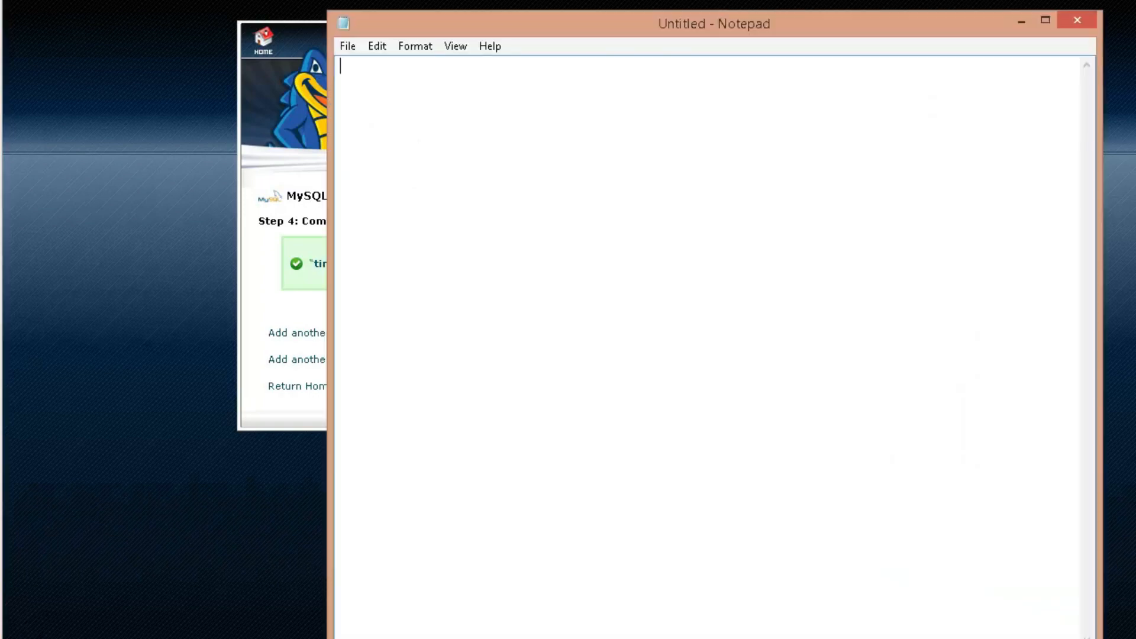
Record the copied database user password in the blank Notepad document, labelled pass, leaving space above it
key("Return")
key("Return")
type("pass")
key("Tab")
key("ctrl+v")
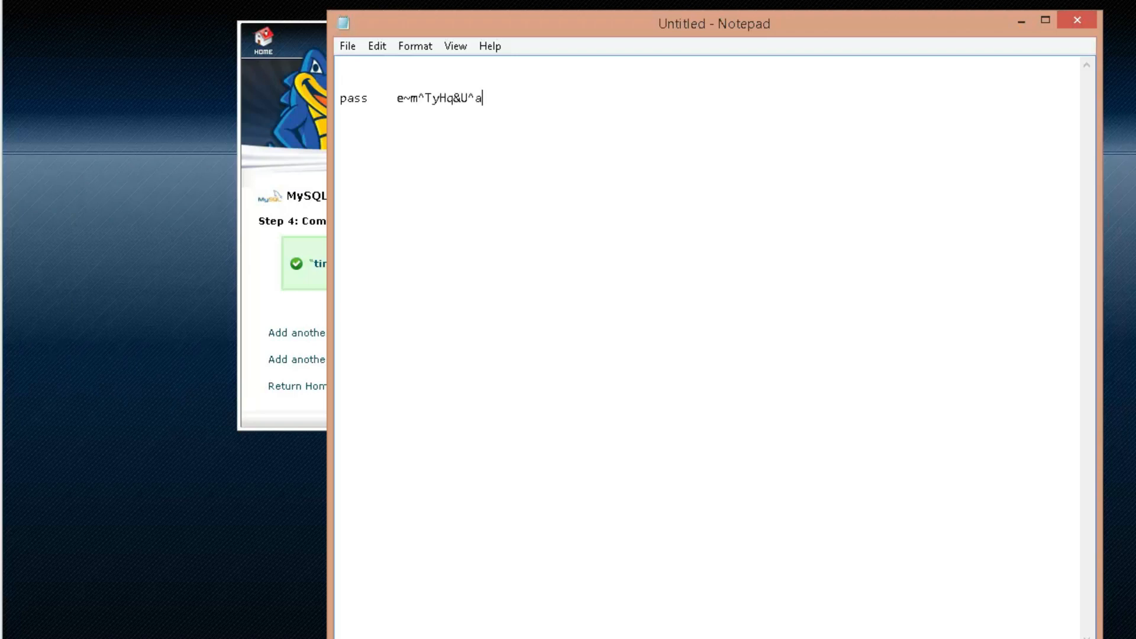
key("Up")
Copy the wizard's completion sentence with the database user and database names into the Notepad notes above the password line
left_click(295, 198)
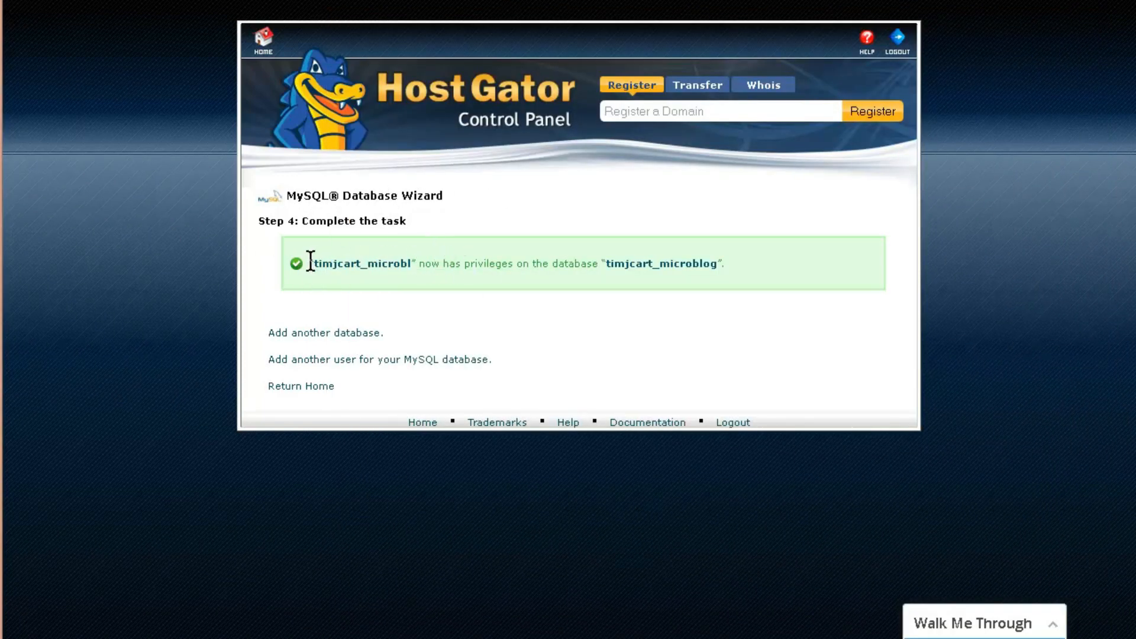
left_click_drag(310, 263, 728, 264)
right_click(691, 262)
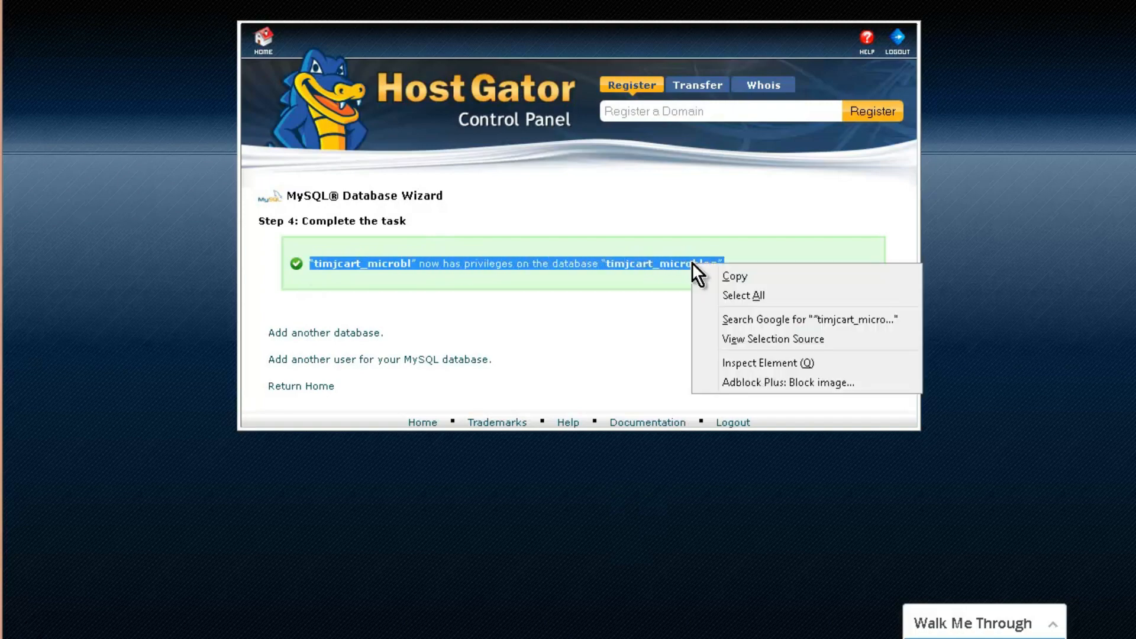
left_click(769, 276)
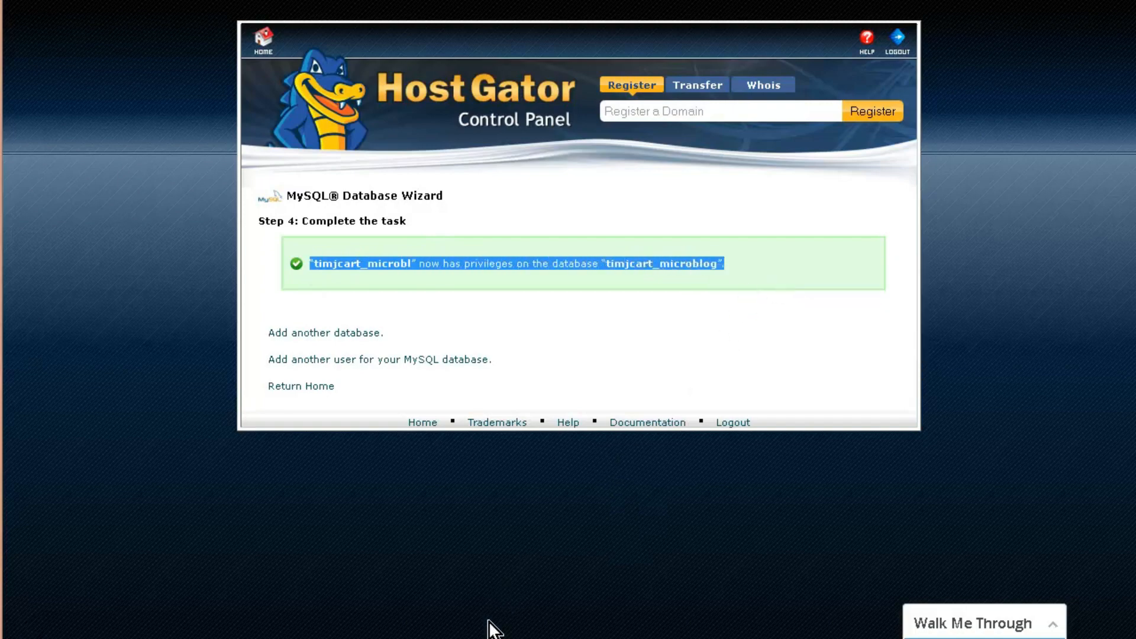
key("alt+Tab")
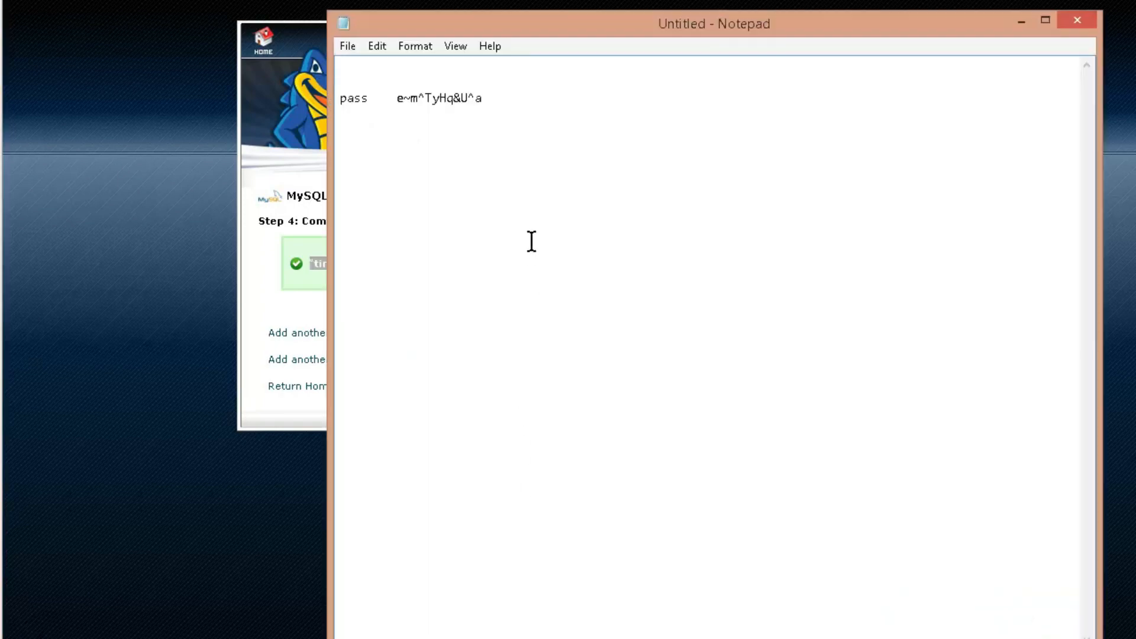
key("ctrl+v")
Look up the database server's host name in phpMyAdmin from the hosting control panel and add localhost to the Notepad notes
left_click(150, 170)
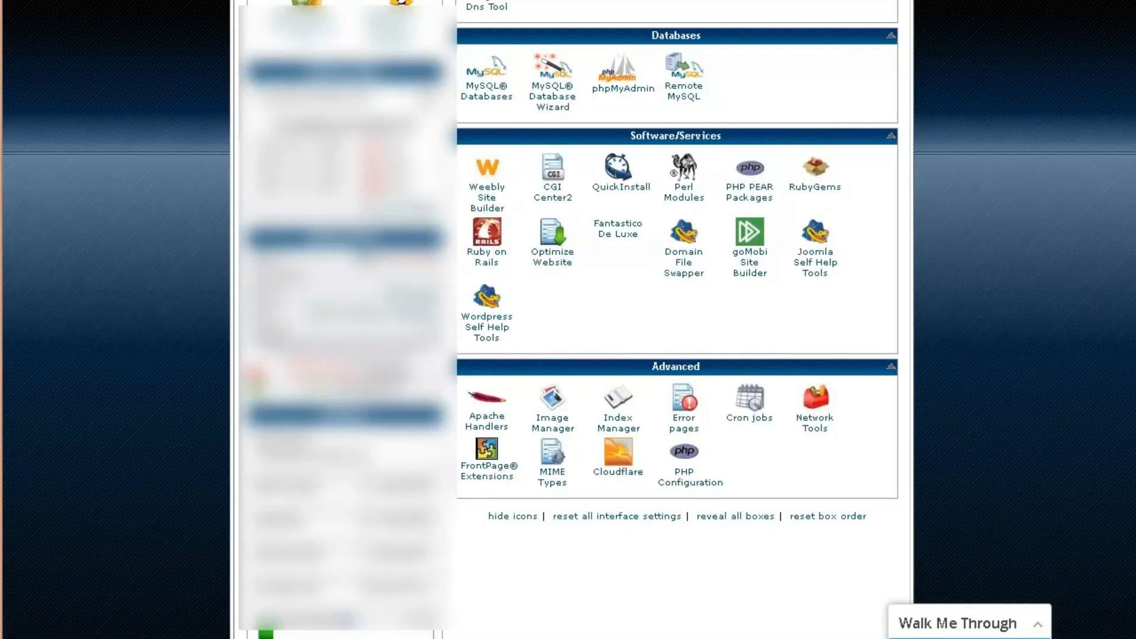
left_click(616, 81)
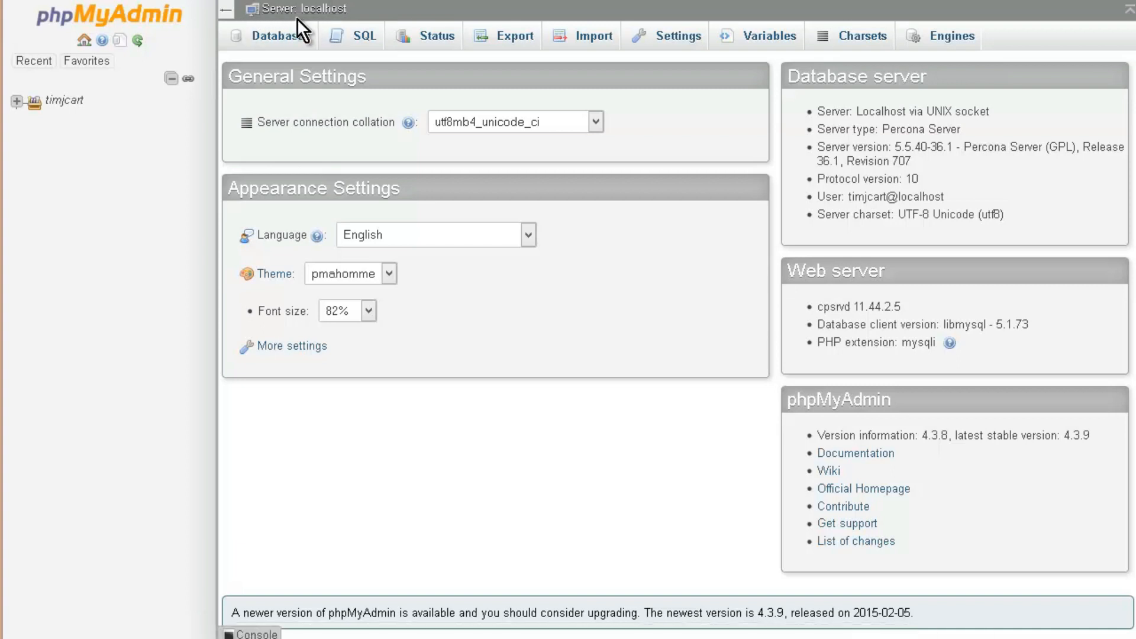
key("alt+Tab")
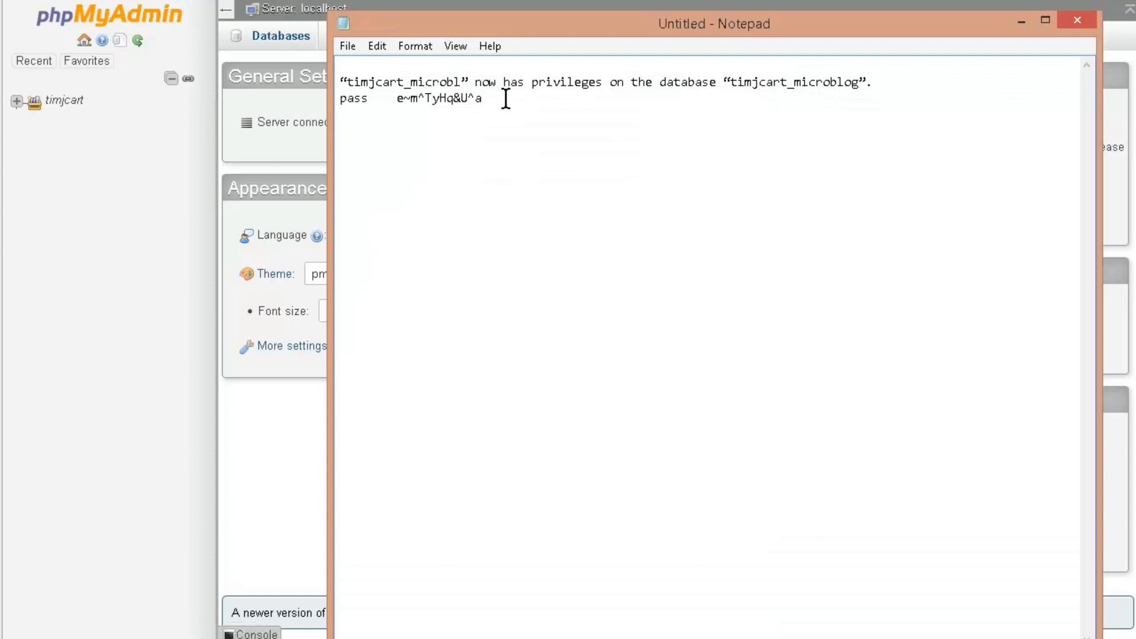
key("Return")
type("localhost")
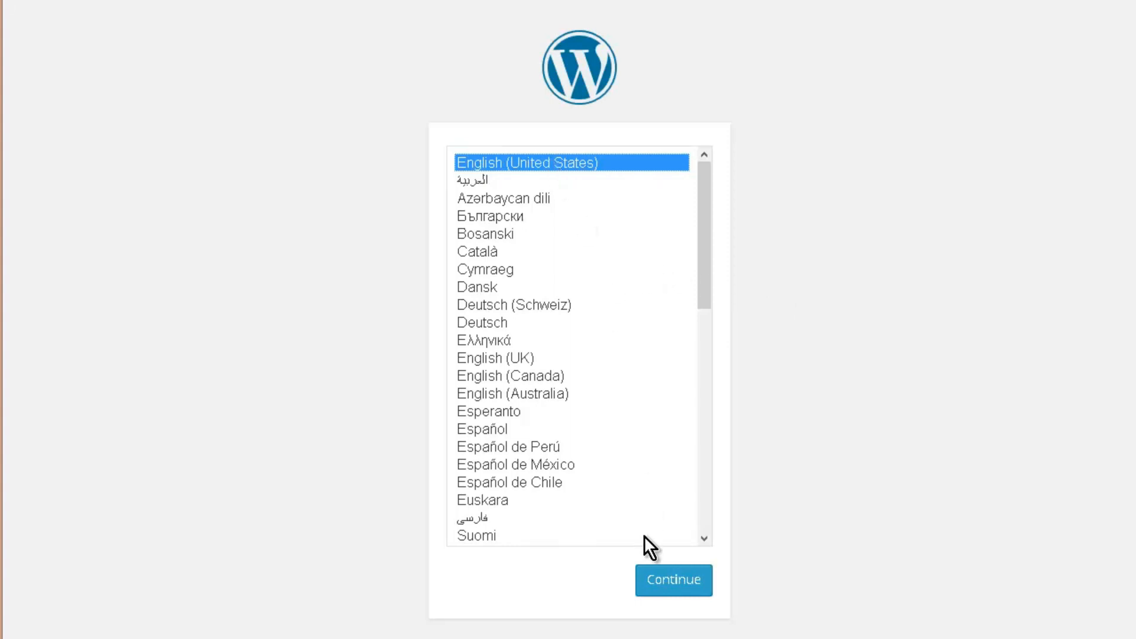
Continue the WordPress setup in English (United States) and fill in the database name with the full microblog database name from the notes
left_click(676, 580)
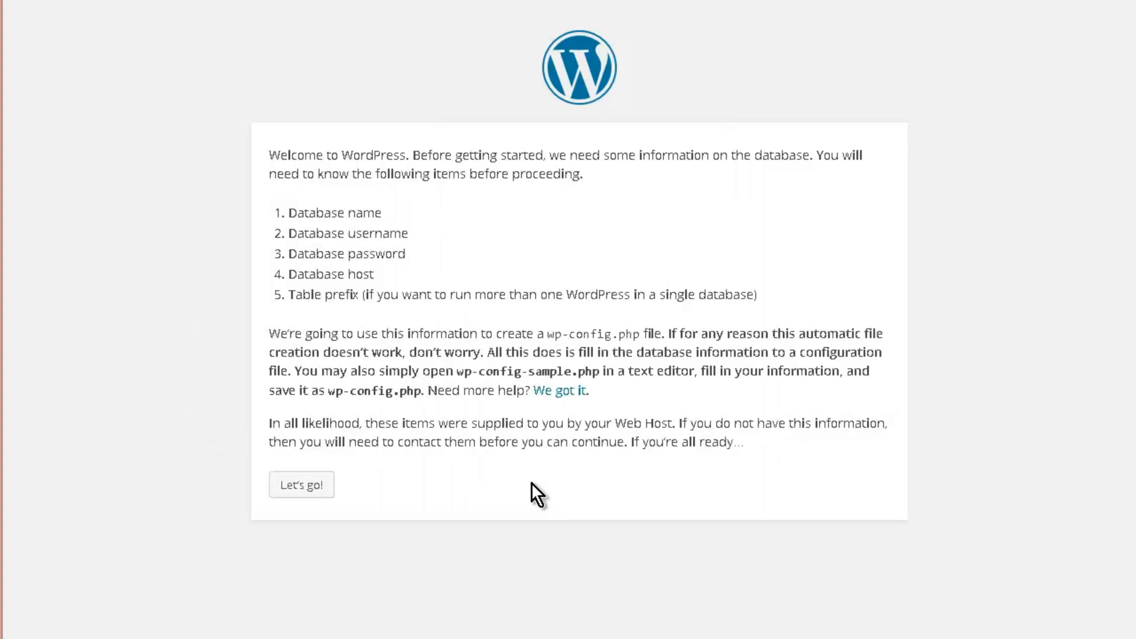
left_click(311, 492)
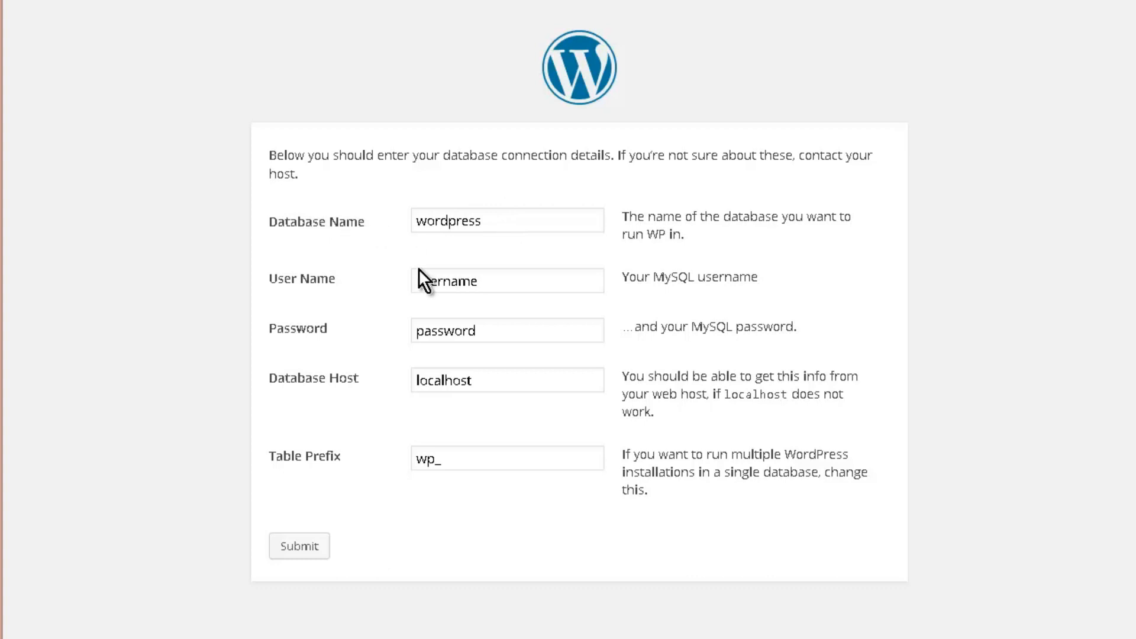
key("alt+Tab")
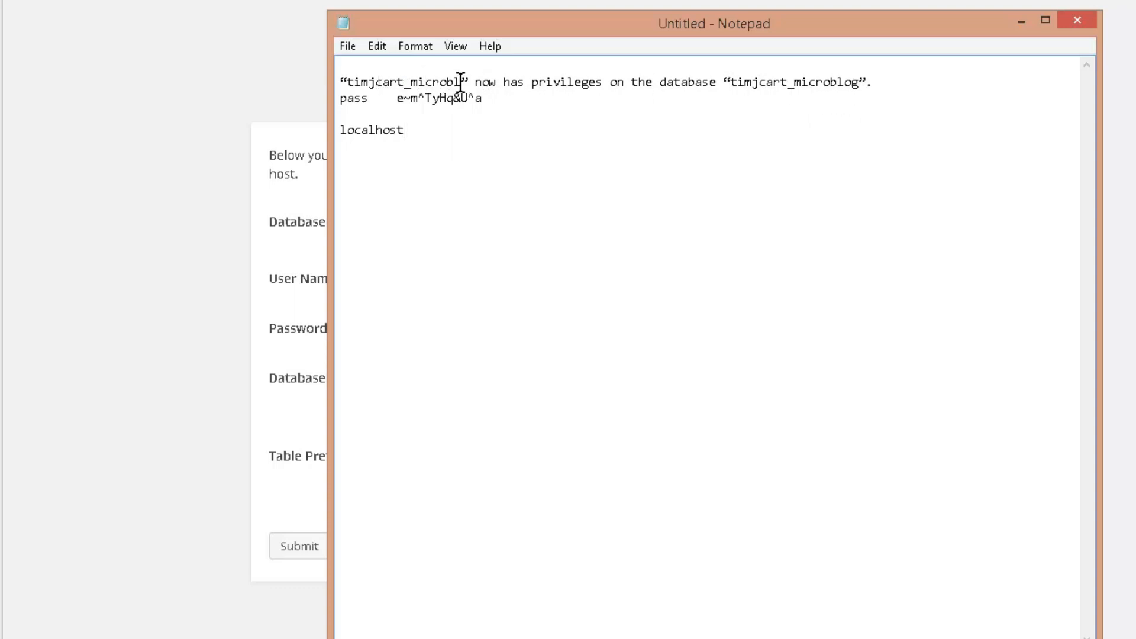
left_click_drag(460, 82, 363, 77)
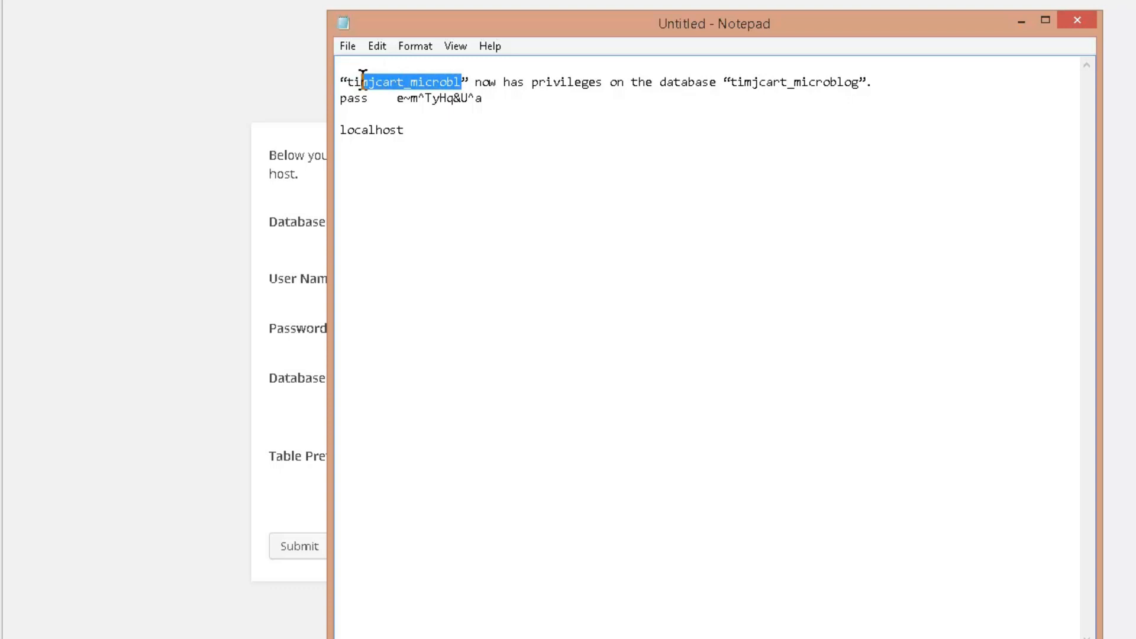
left_click(383, 83)
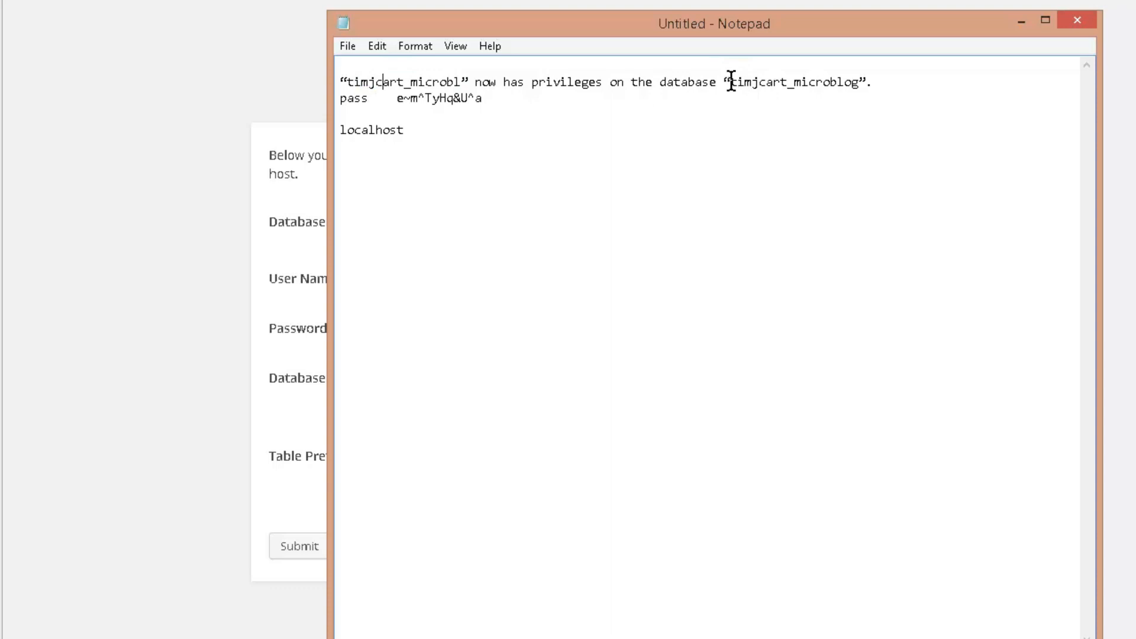
left_click_drag(729, 82, 860, 75)
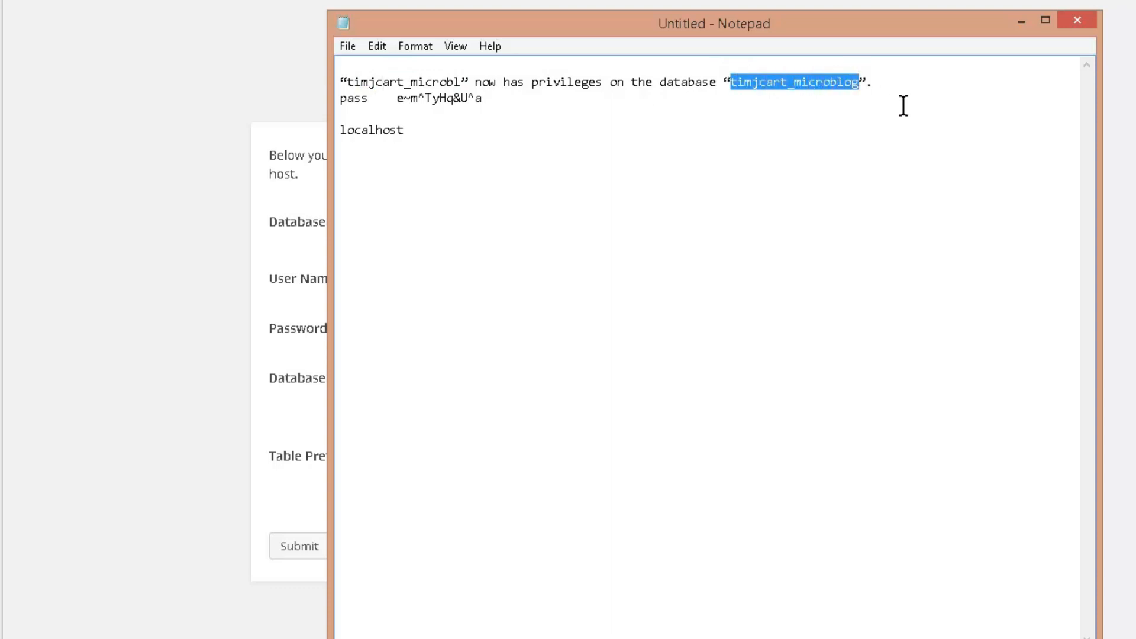
right_click(837, 81)
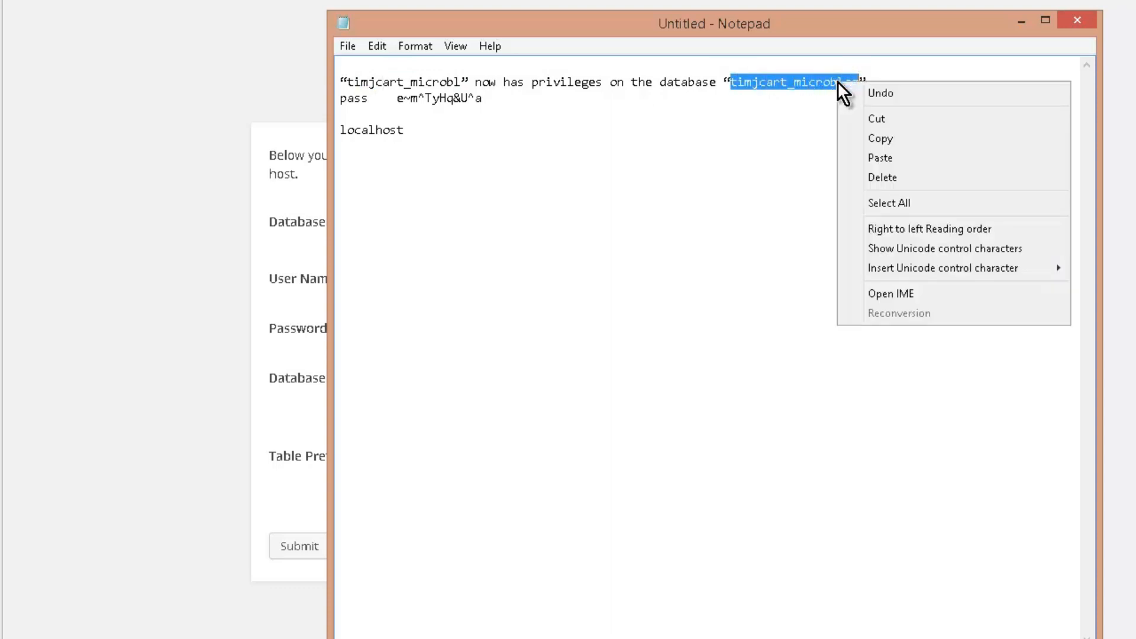
left_click(892, 138)
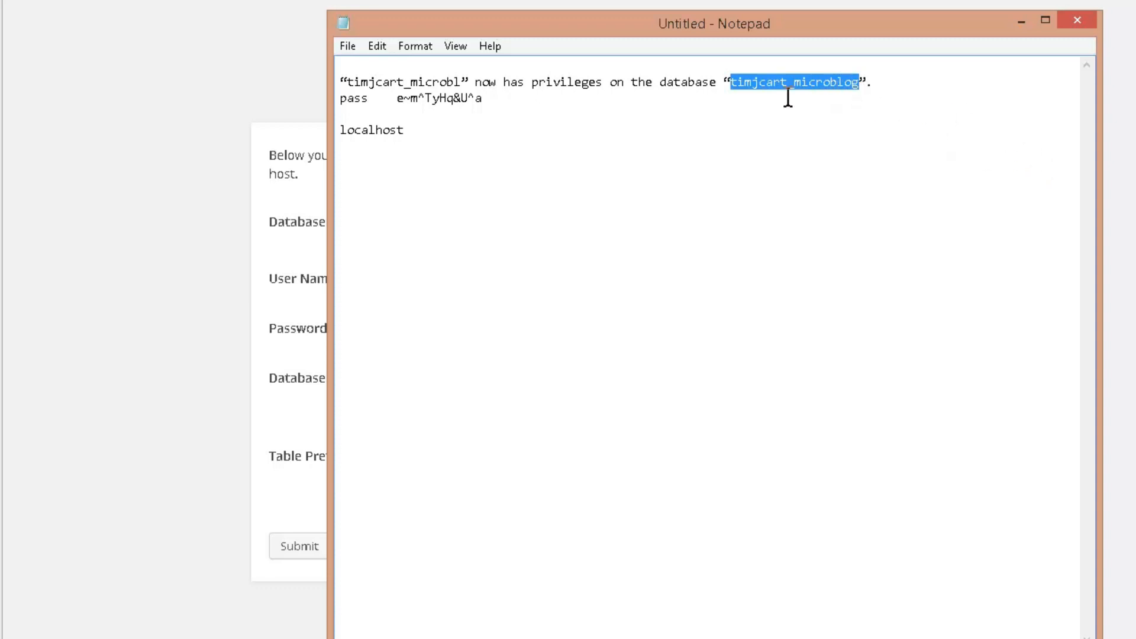
left_click(303, 188)
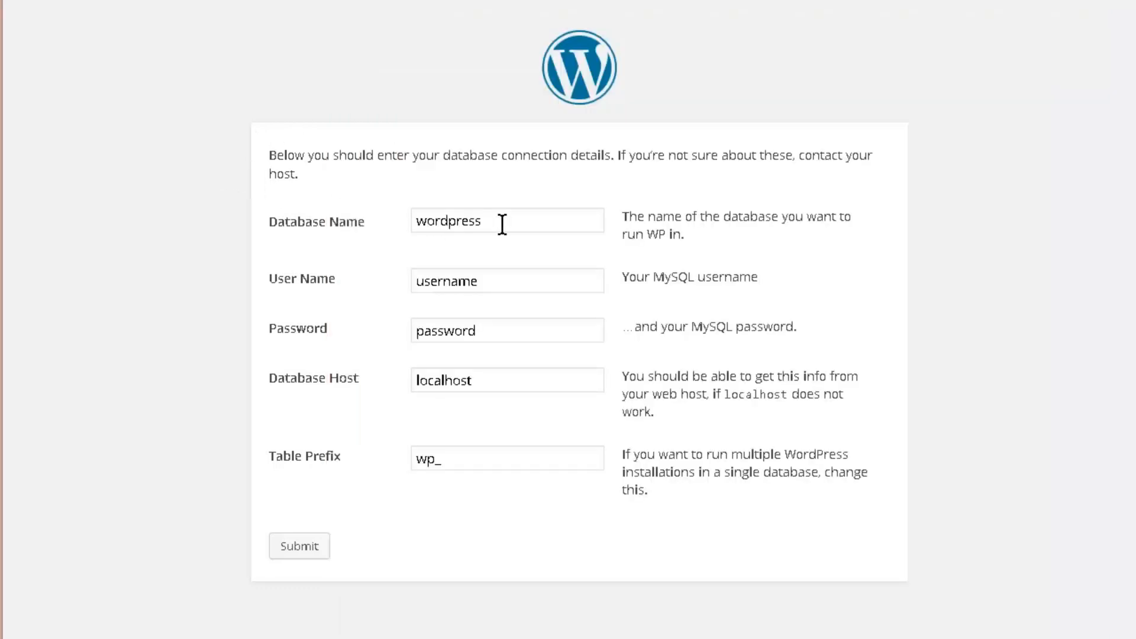
left_click_drag(502, 223, 349, 232)
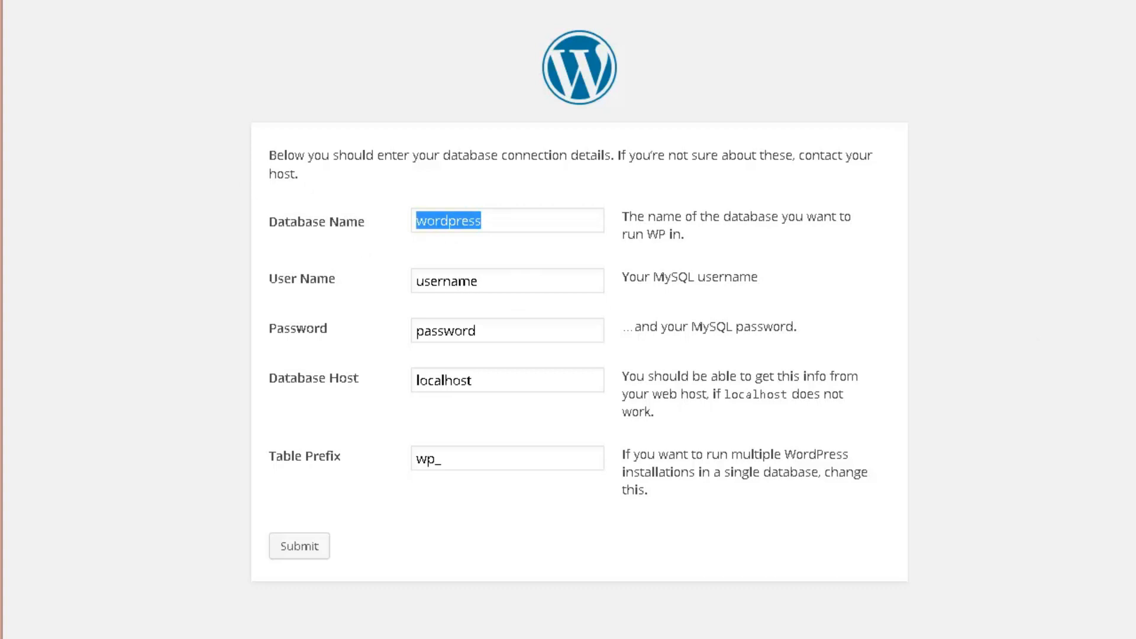
key("ctrl+v")
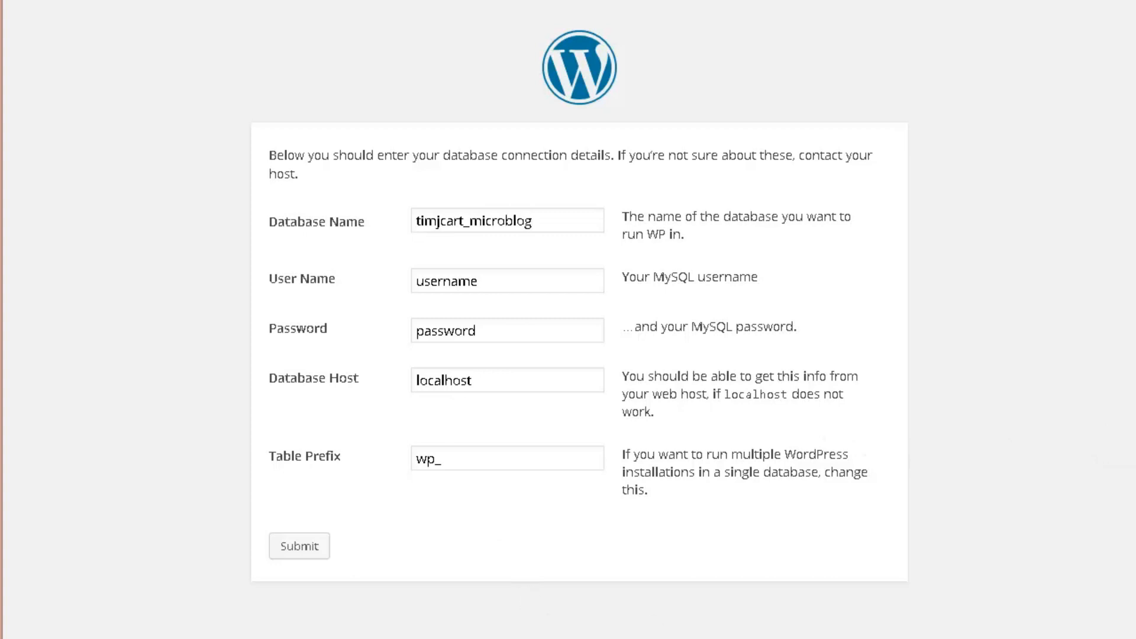
Replace the placeholder database user name with the full microbl user name copied from the Notepad notes
key("alt+Tab")
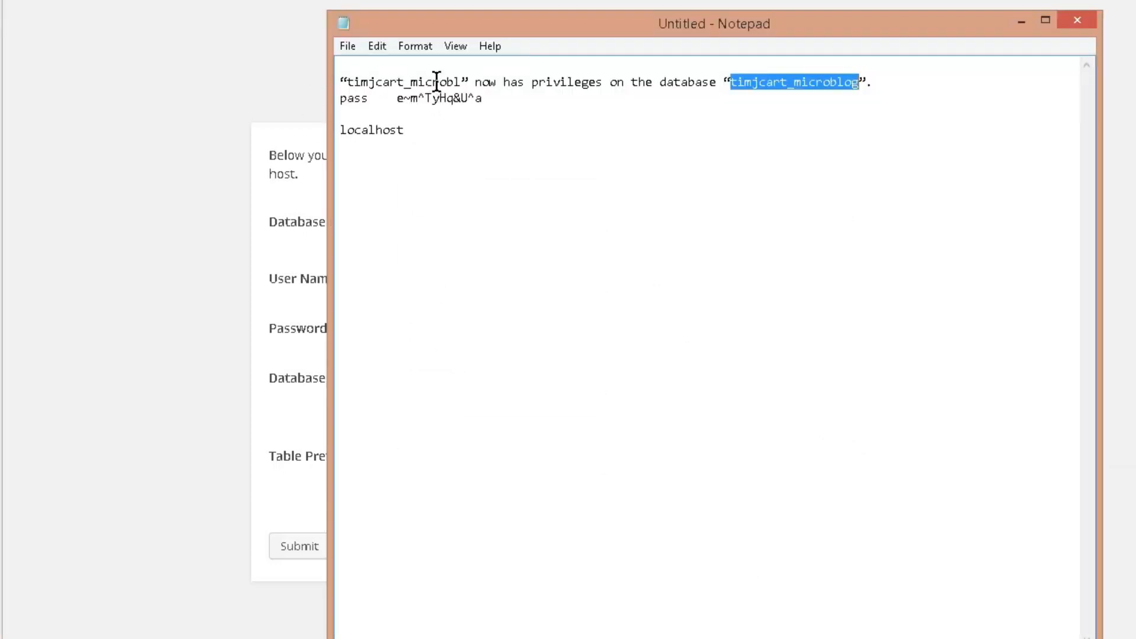
left_click_drag(459, 83, 345, 81)
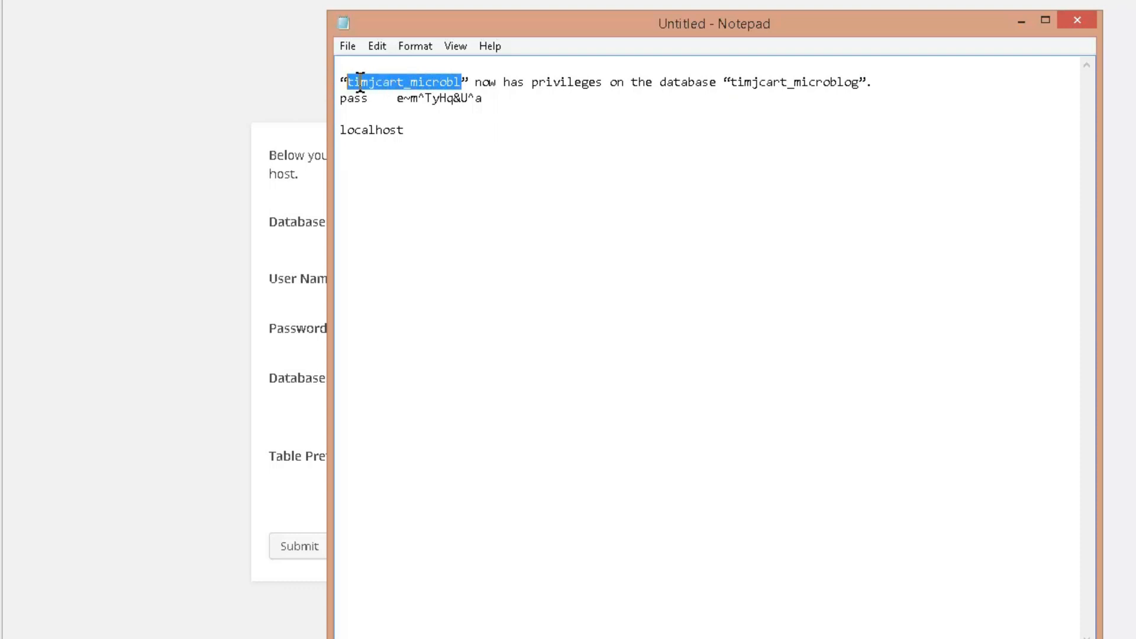
right_click(368, 84)
left_click(409, 139)
left_click(226, 246)
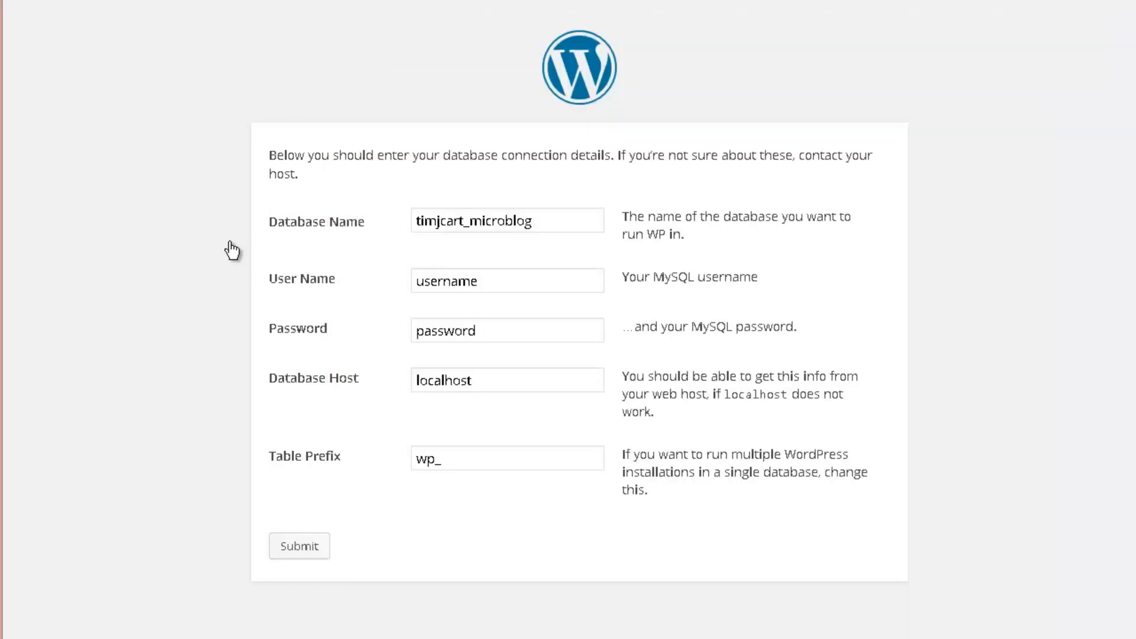
left_click_drag(490, 281, 206, 278)
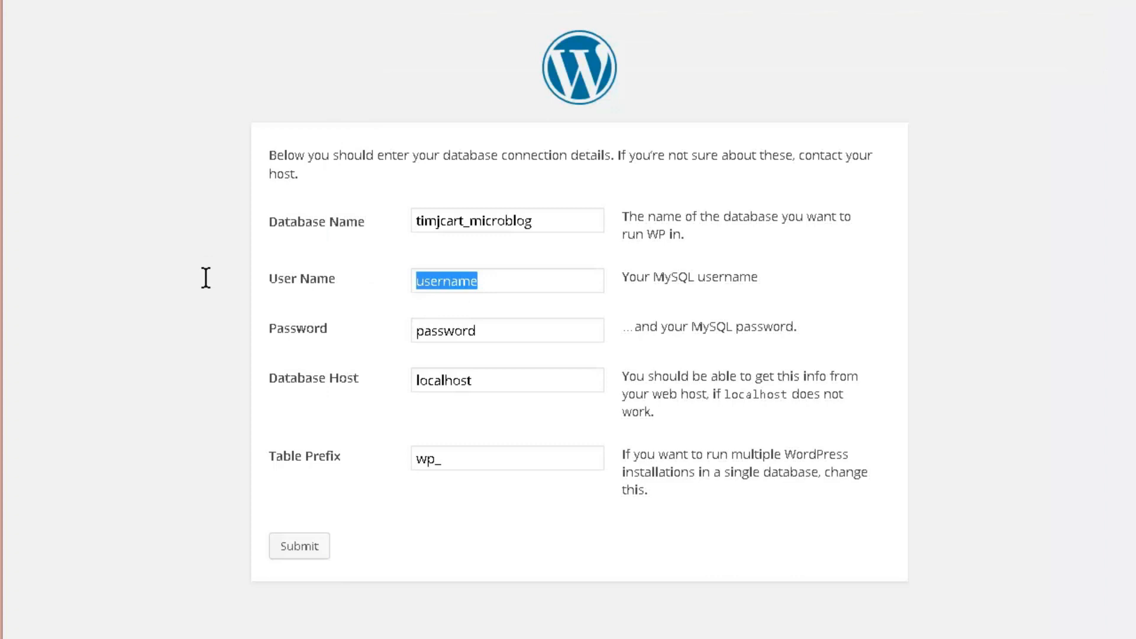
key("ctrl+v")
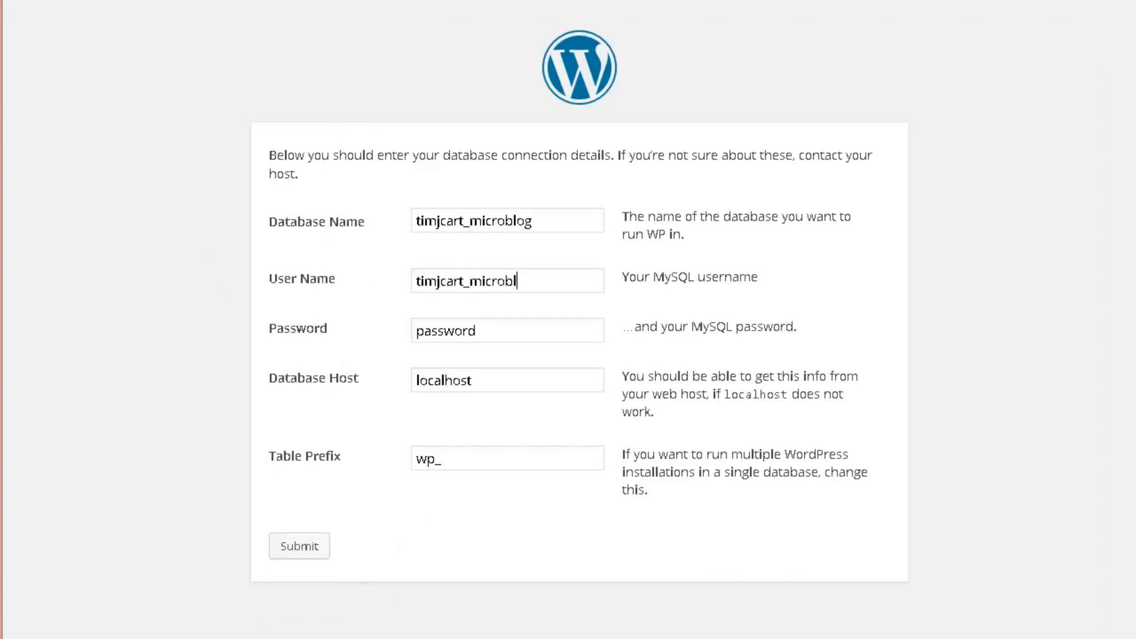
Replace the placeholder database password with the database user's password copied from the Notepad notes
key("alt+Tab")
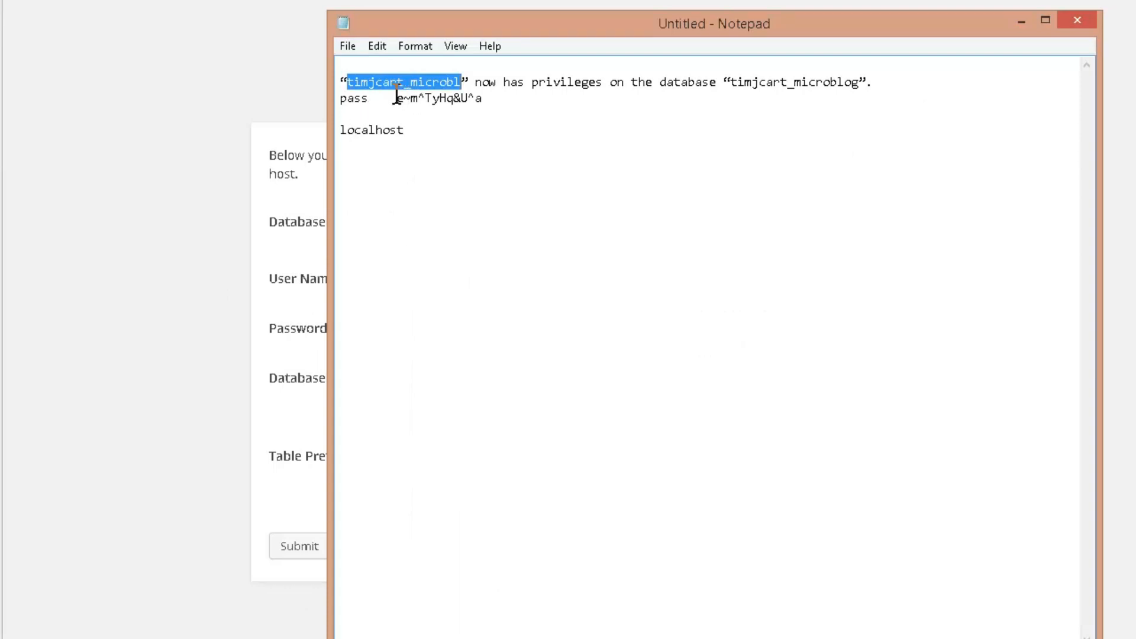
left_click_drag(397, 98, 487, 114)
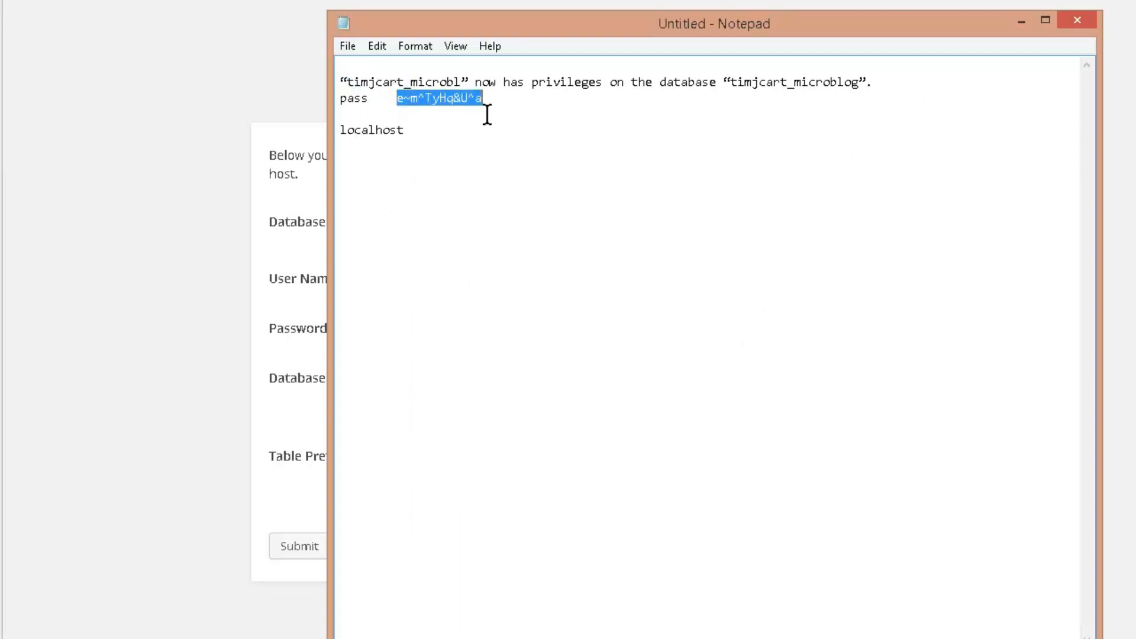
right_click(468, 100)
left_click(537, 157)
left_click(223, 214)
left_click_drag(481, 329, 281, 342)
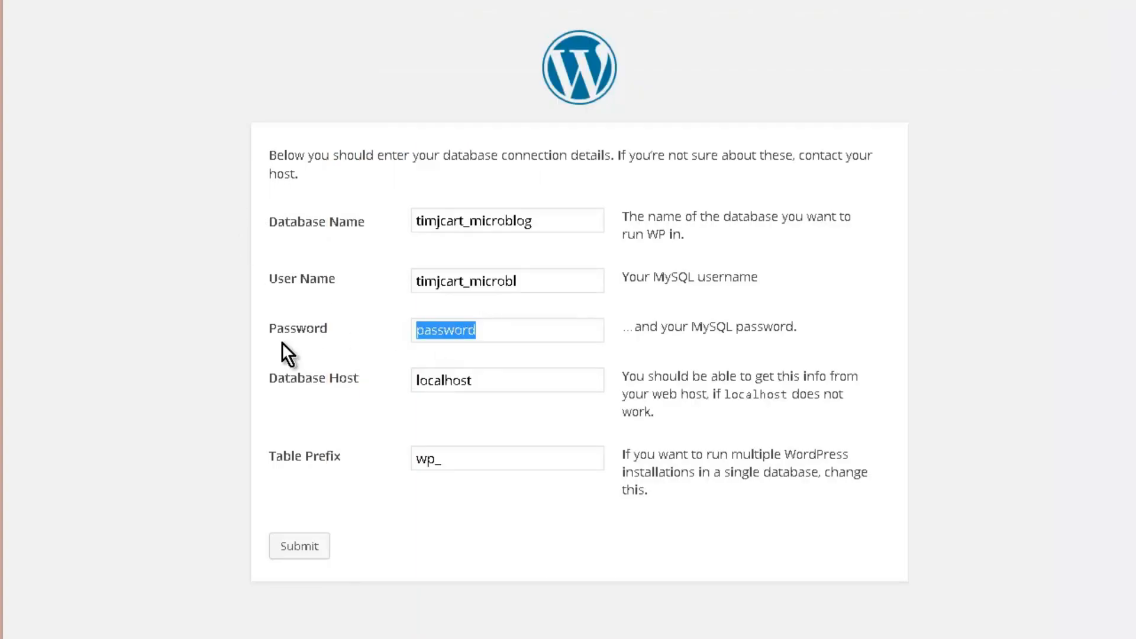
key("ctrl+v")
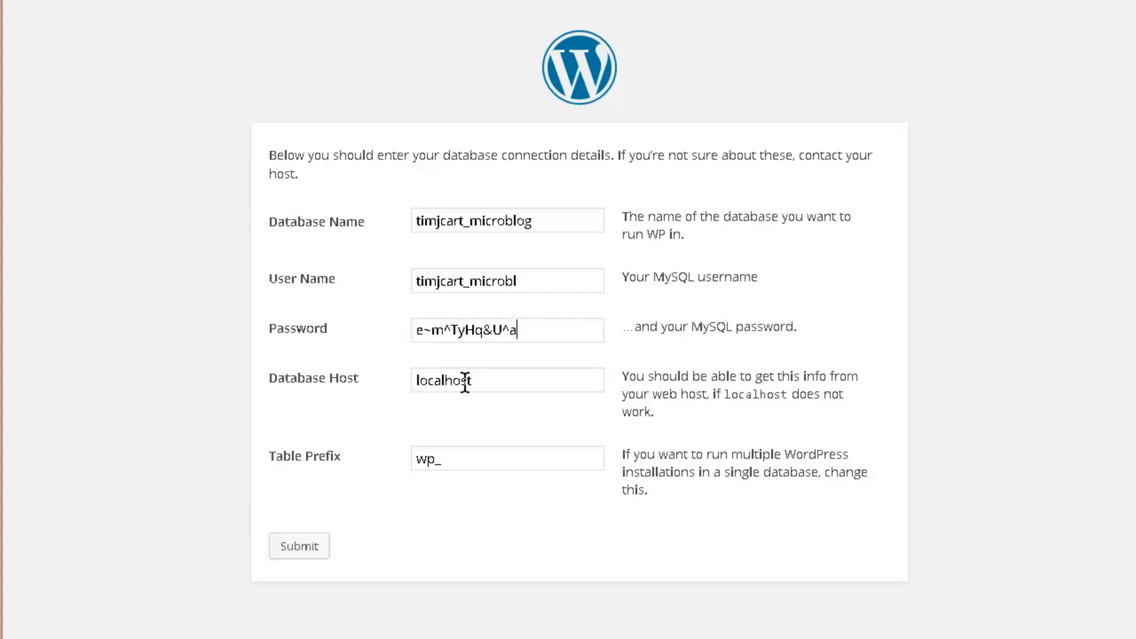
Check the database host against the notes, set the table prefix to mb_ and submit the connection details
left_click(403, 638)
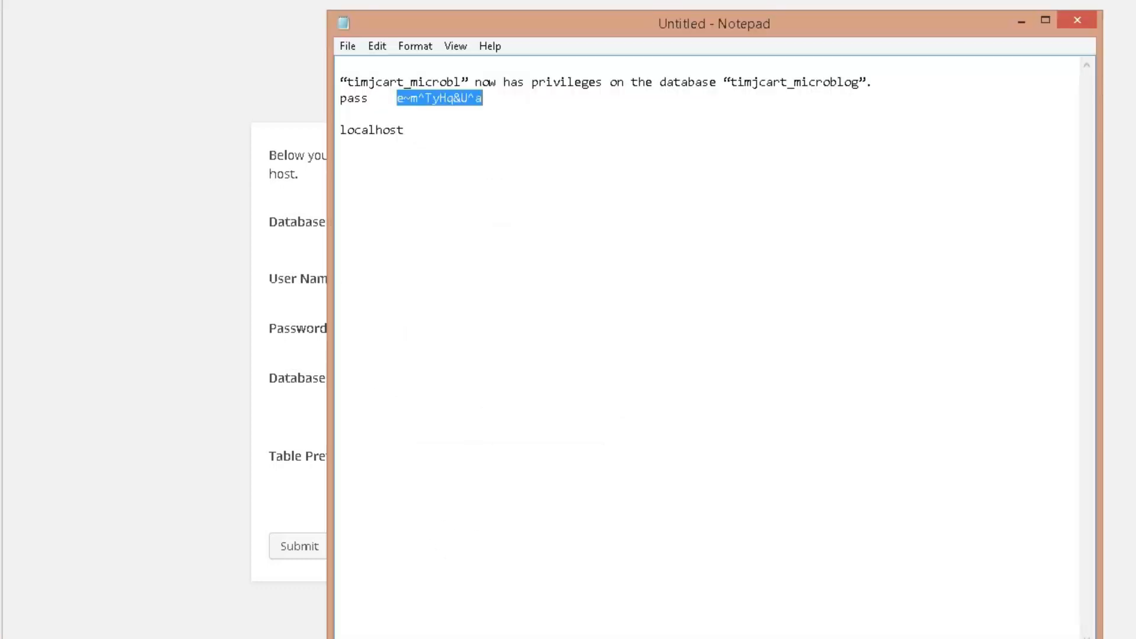
left_click(456, 638)
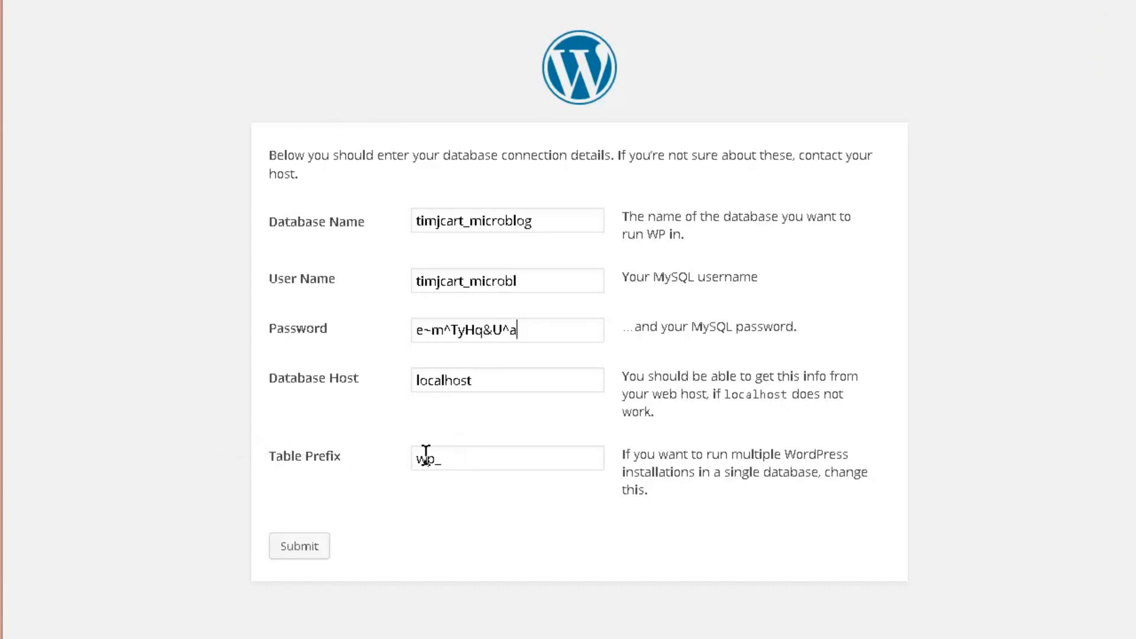
left_click_drag(432, 459, 349, 465)
type("mb_")
left_click(307, 550)
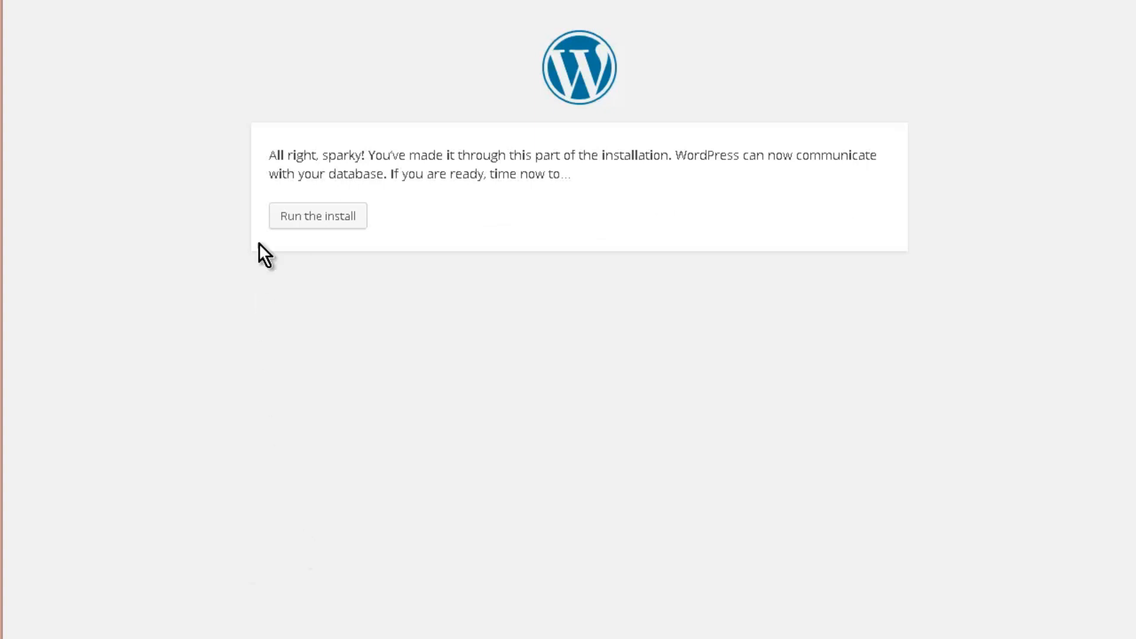
Run the WordPress install and enter My Mivroblog as the site title
left_click(325, 216)
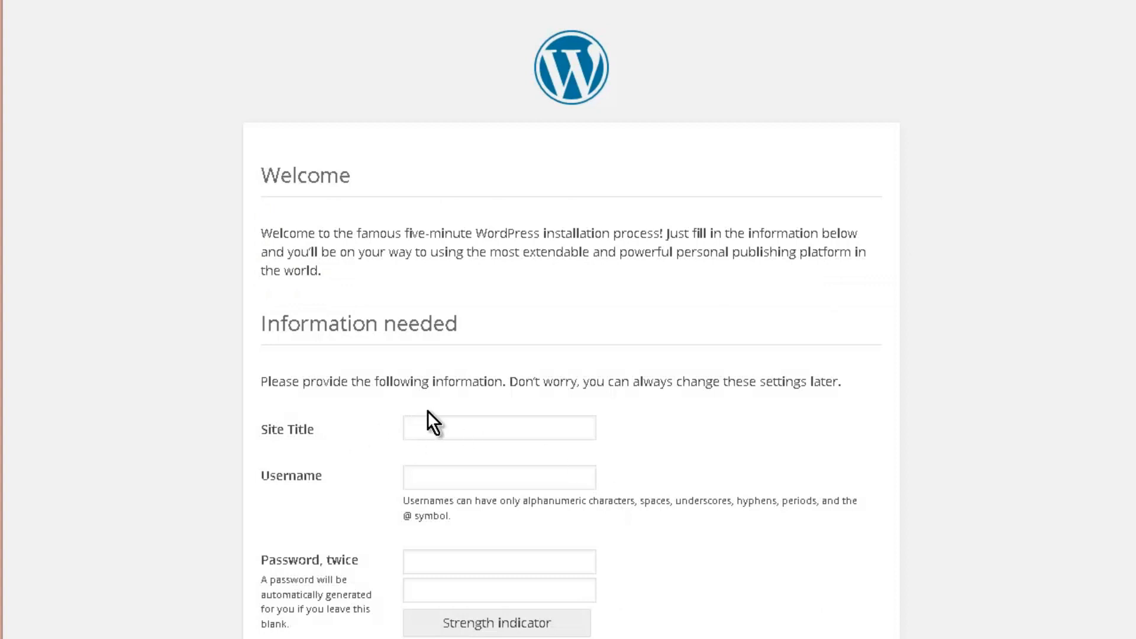
scroll(502, 357, "down", 2)
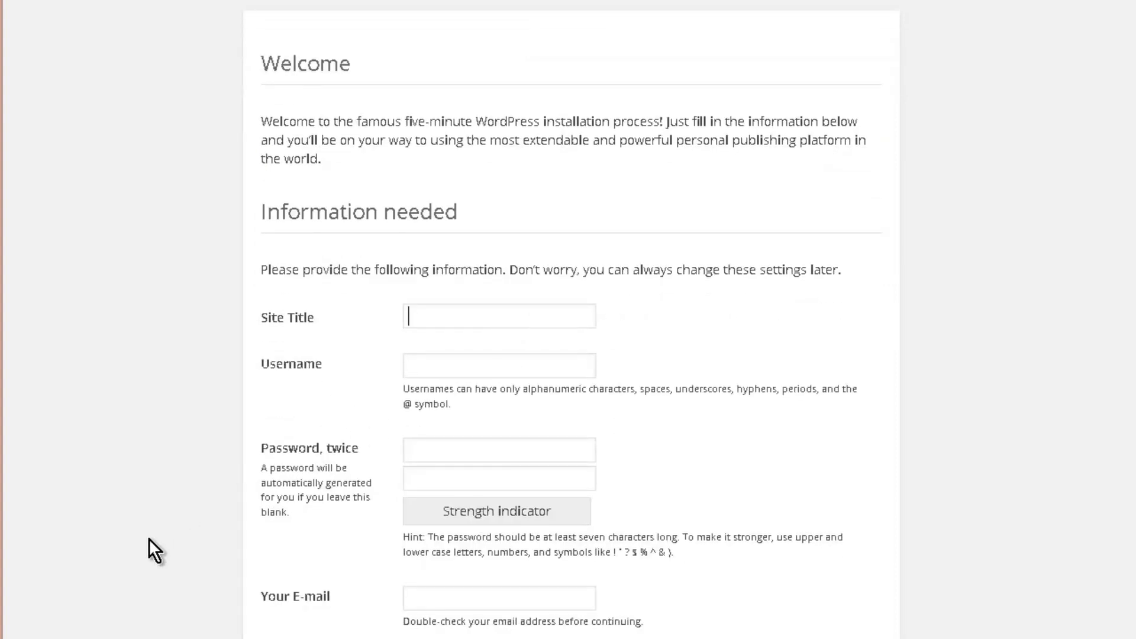
type("My M")
type("ivroblog")
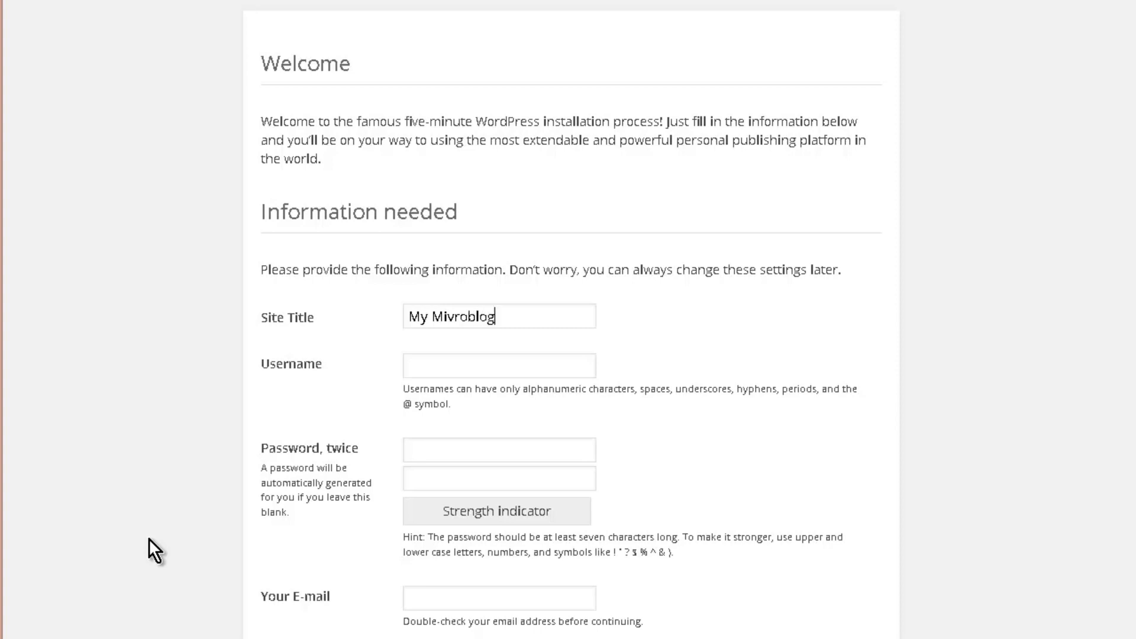
Set the admin username to microblog and disallow search engines from indexing the site
scroll(254, 414, "down", 2)
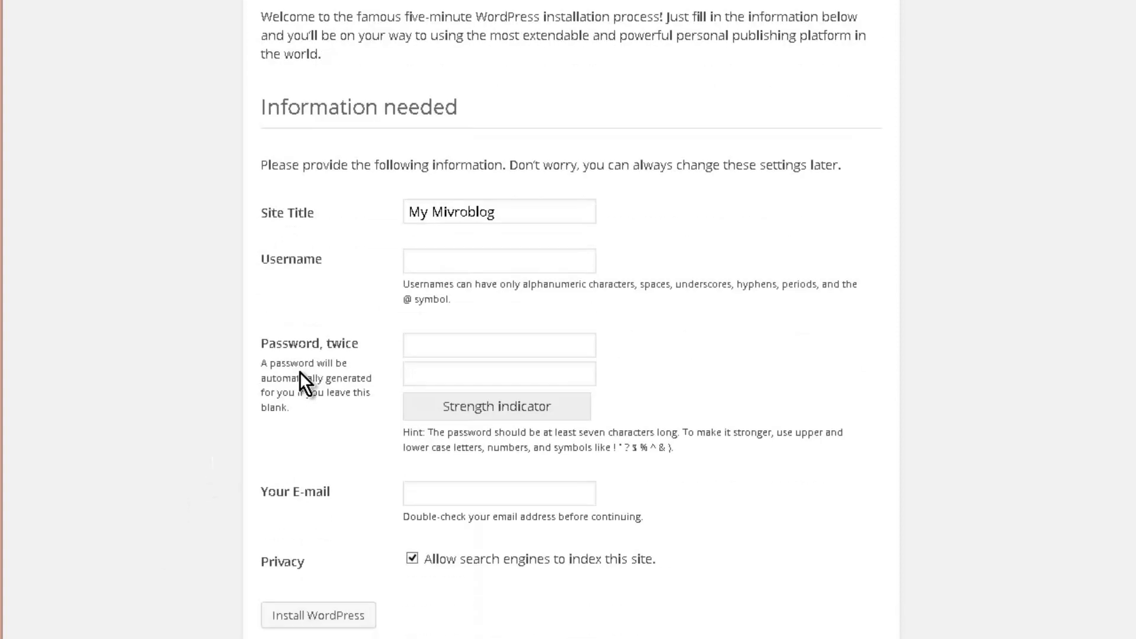
left_click(423, 252)
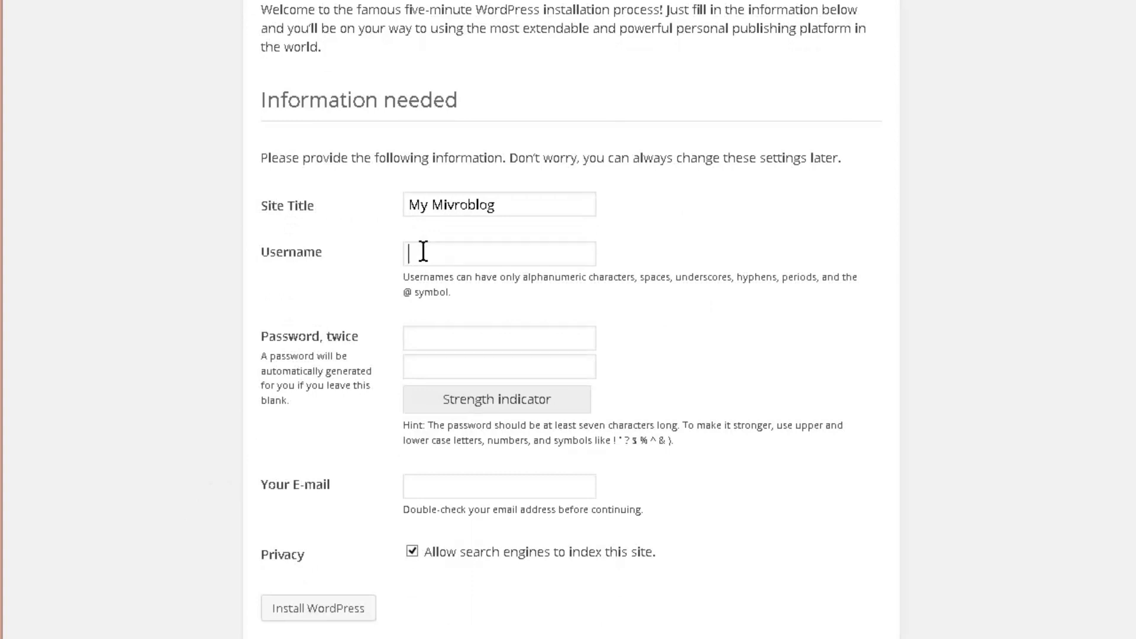
type("microblog")
scroll(389, 247, "down", 1)
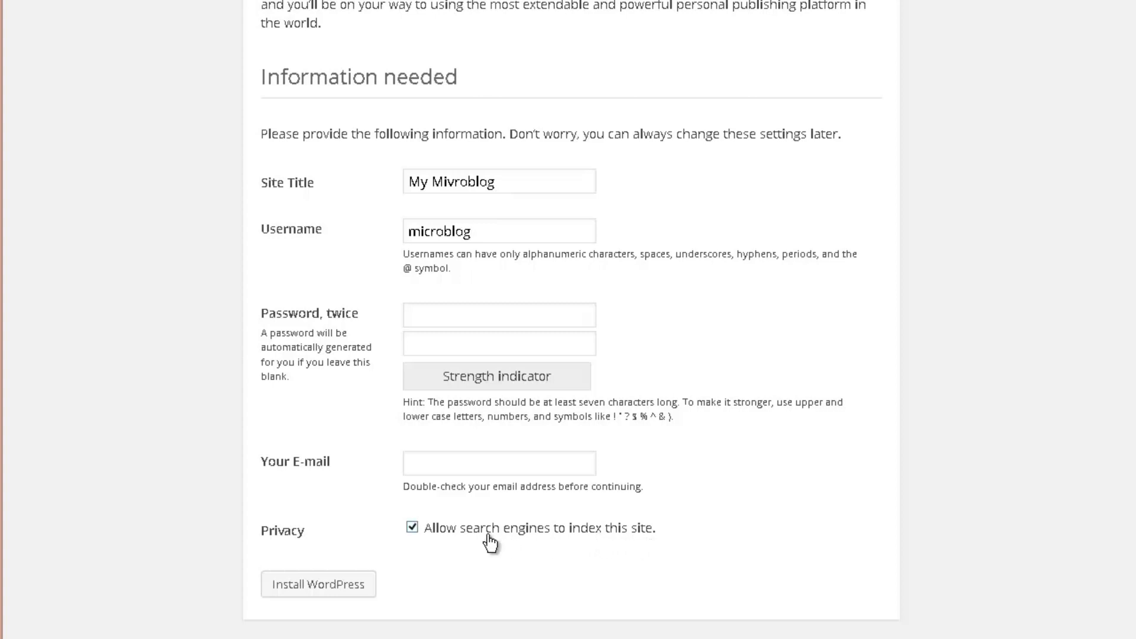
left_click(417, 527)
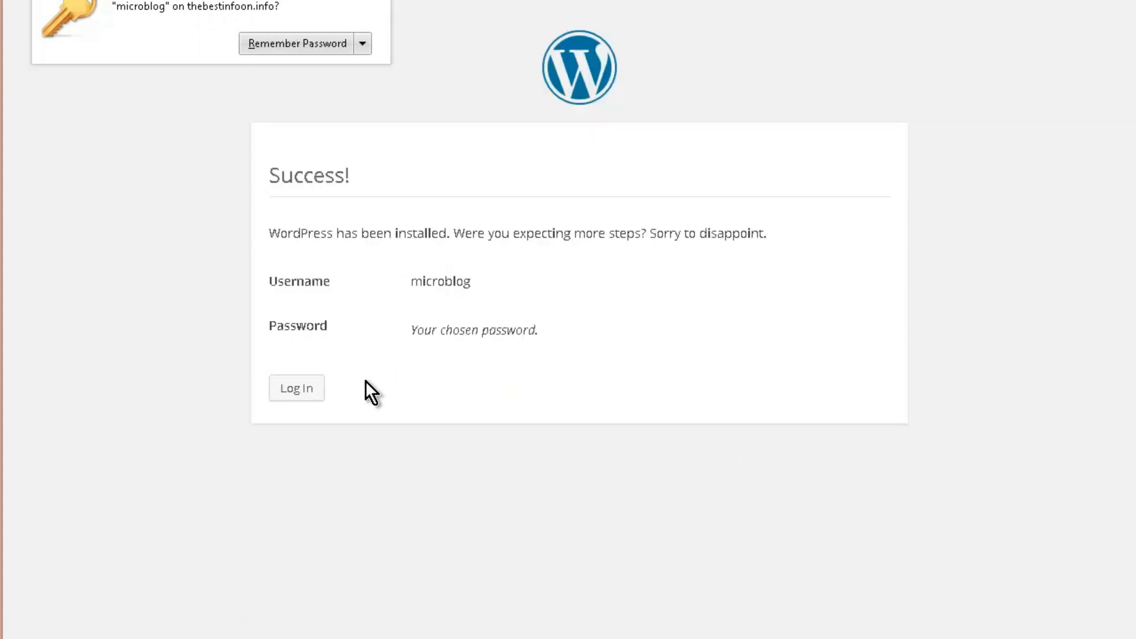
Log in to the new site as microblog with the account password and Remember Me enabled, dismissing the browser's offer to save the password
left_click(296, 390)
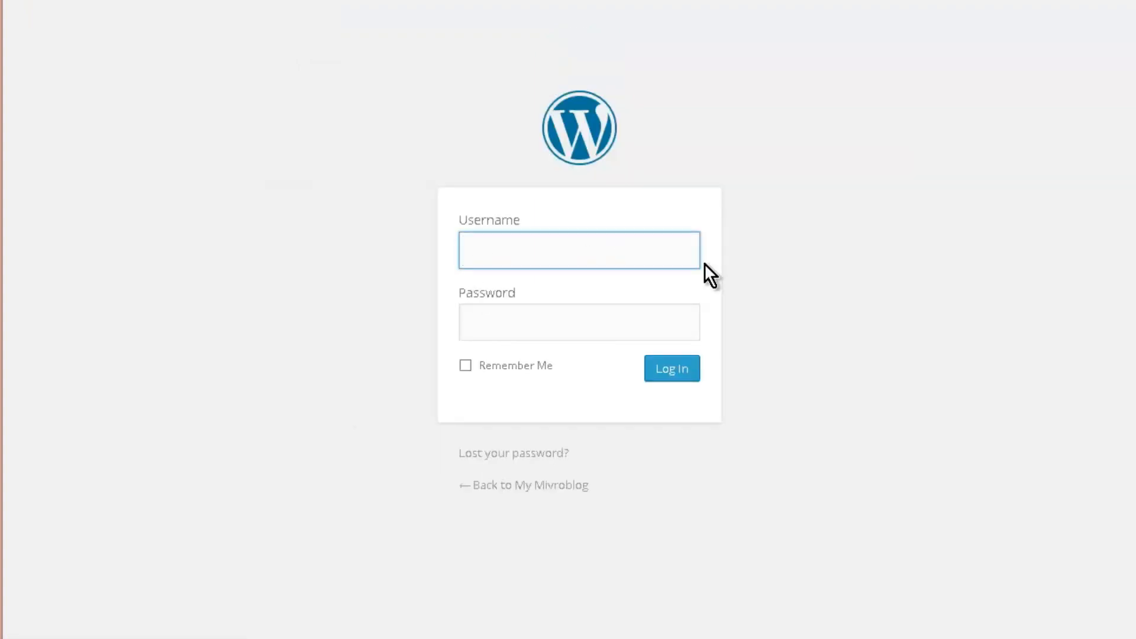
type("microblo")
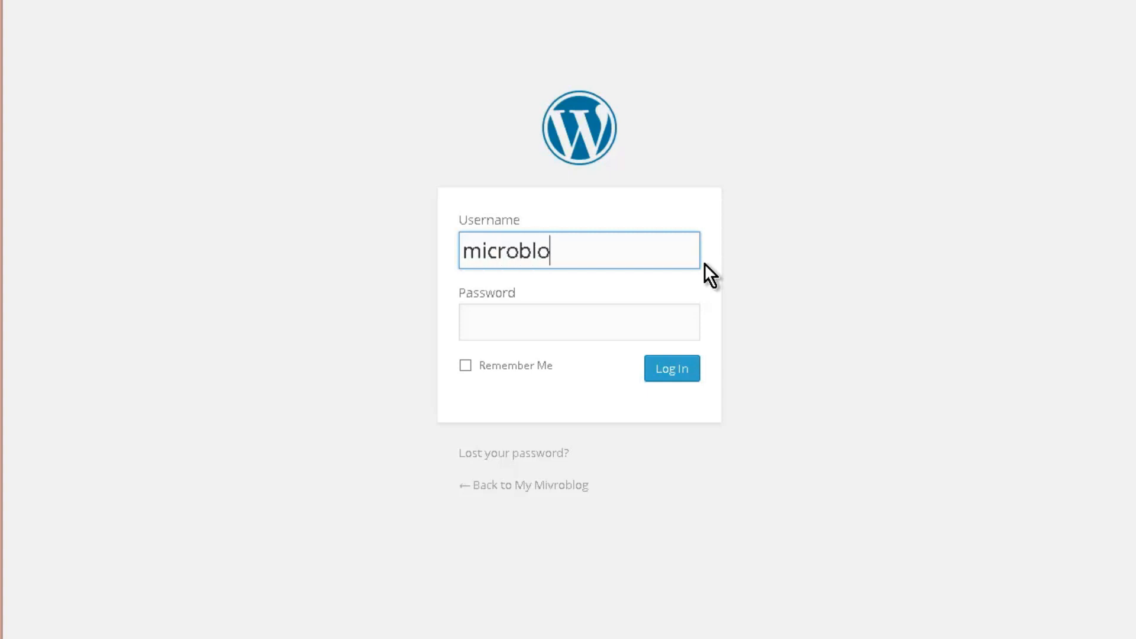
type("g")
key("Tab")
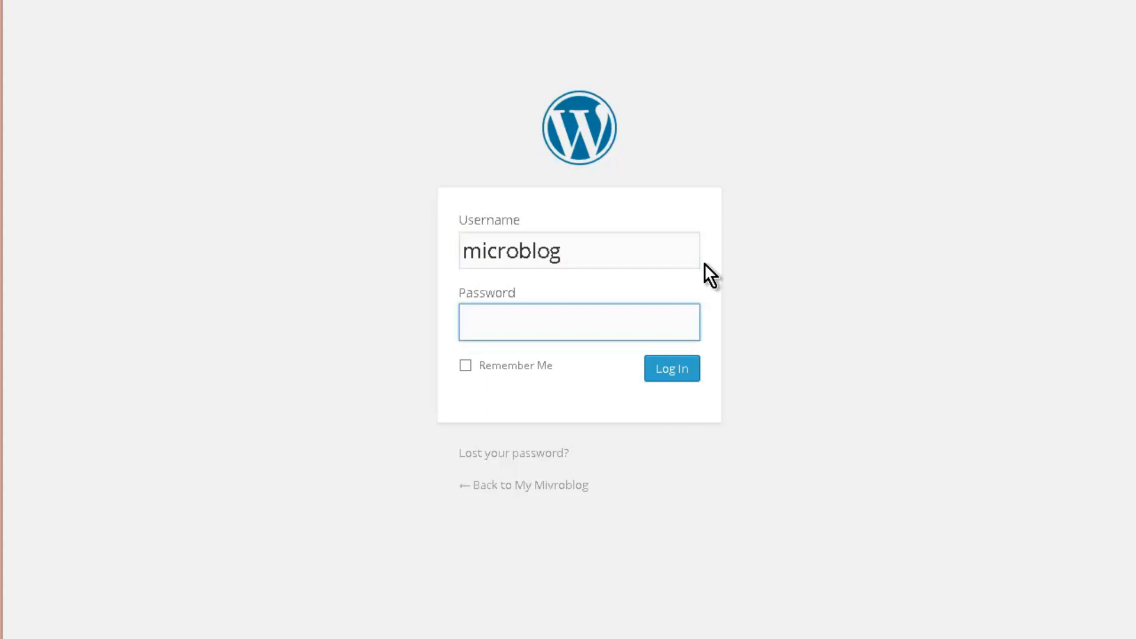
type("********")
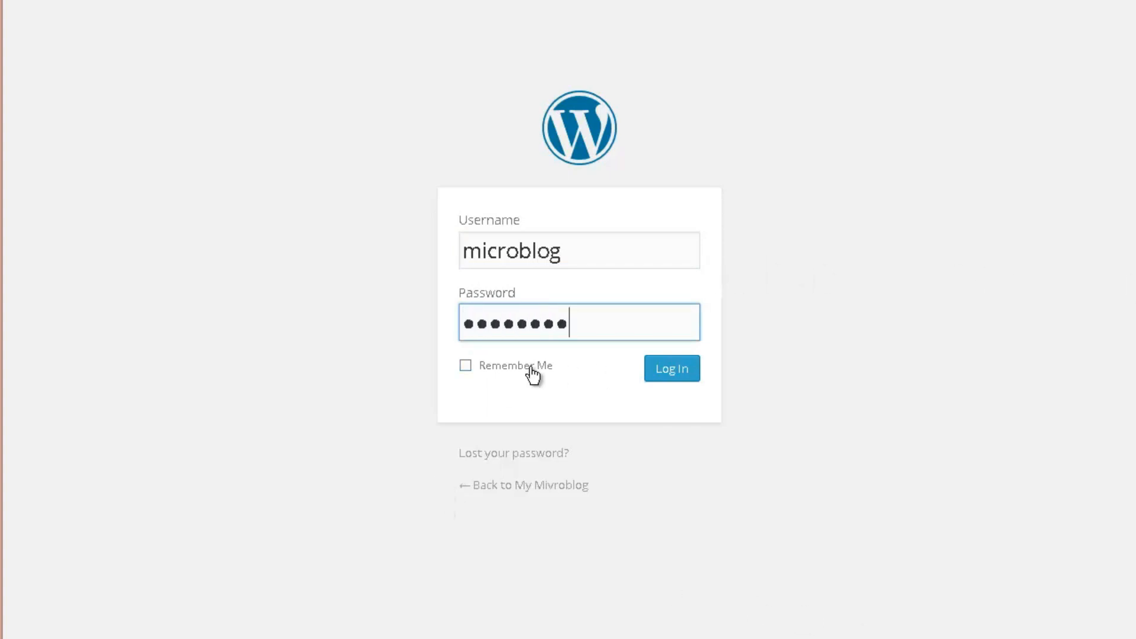
left_click(466, 368)
left_click(670, 379)
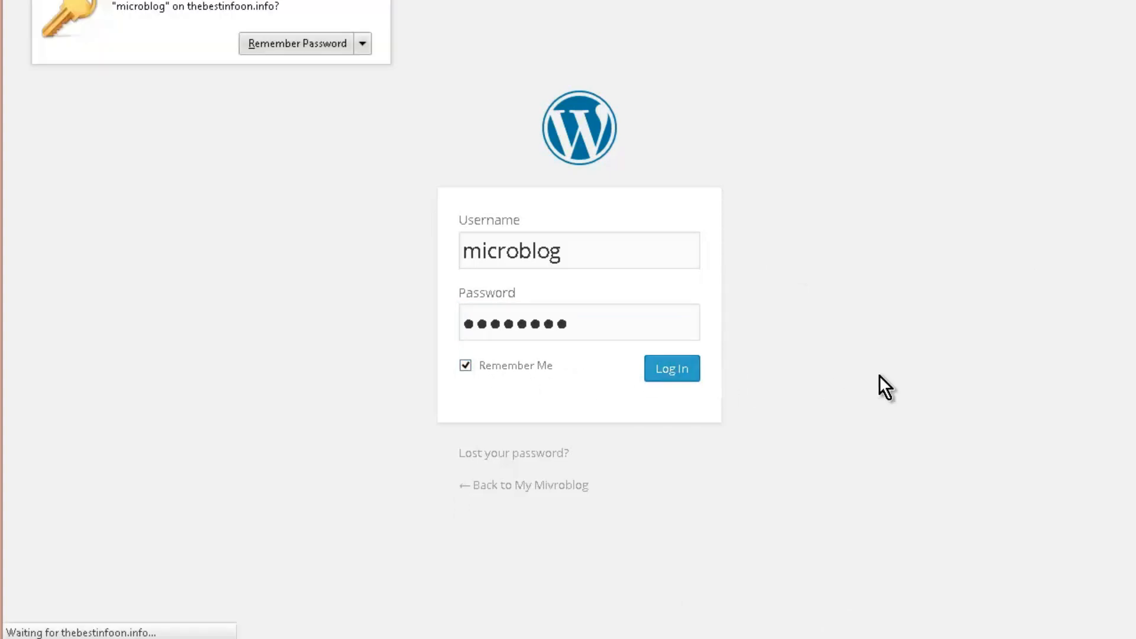
left_click(379, 1)
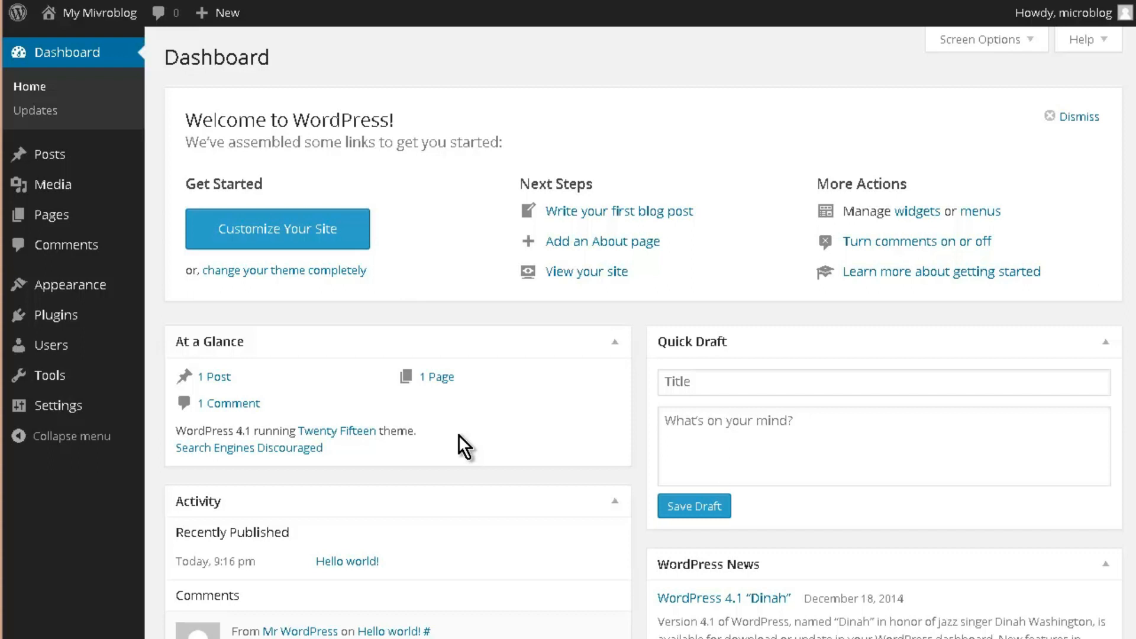
Install the All in One SEO Pack plugin from the popular plugins, confirming the installation
mouse_move(49, 323)
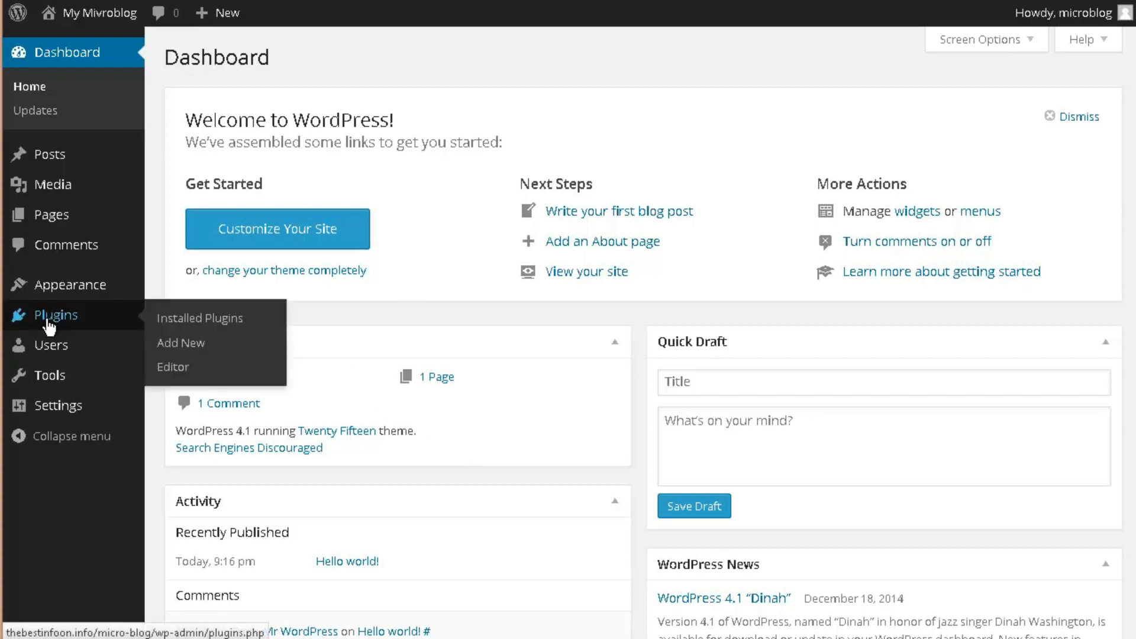
left_click(177, 346)
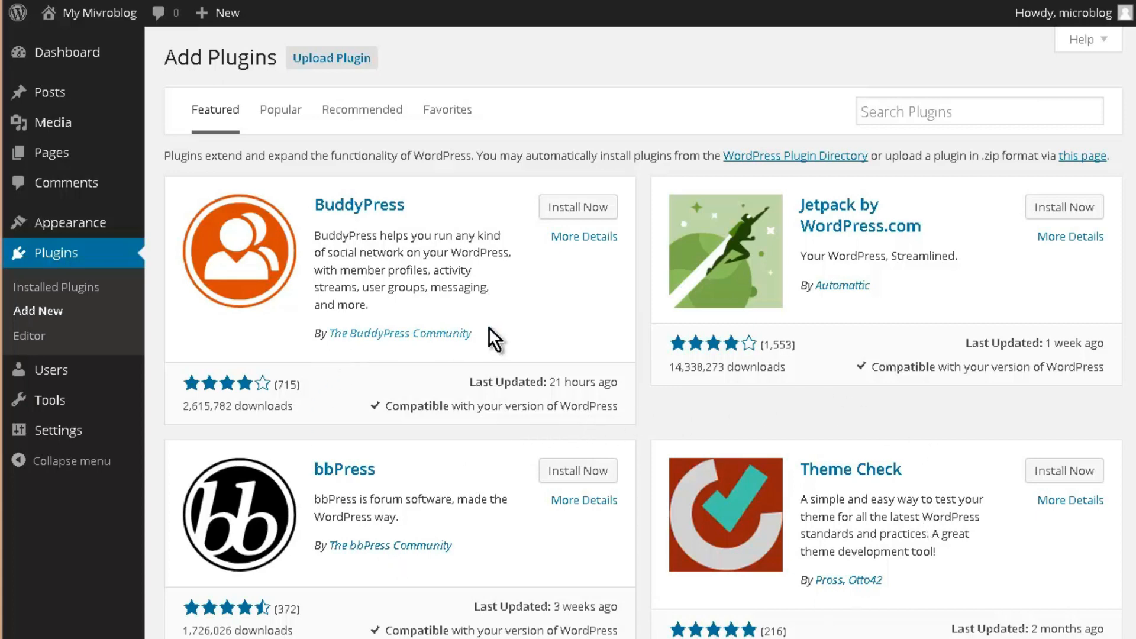
left_click(282, 112)
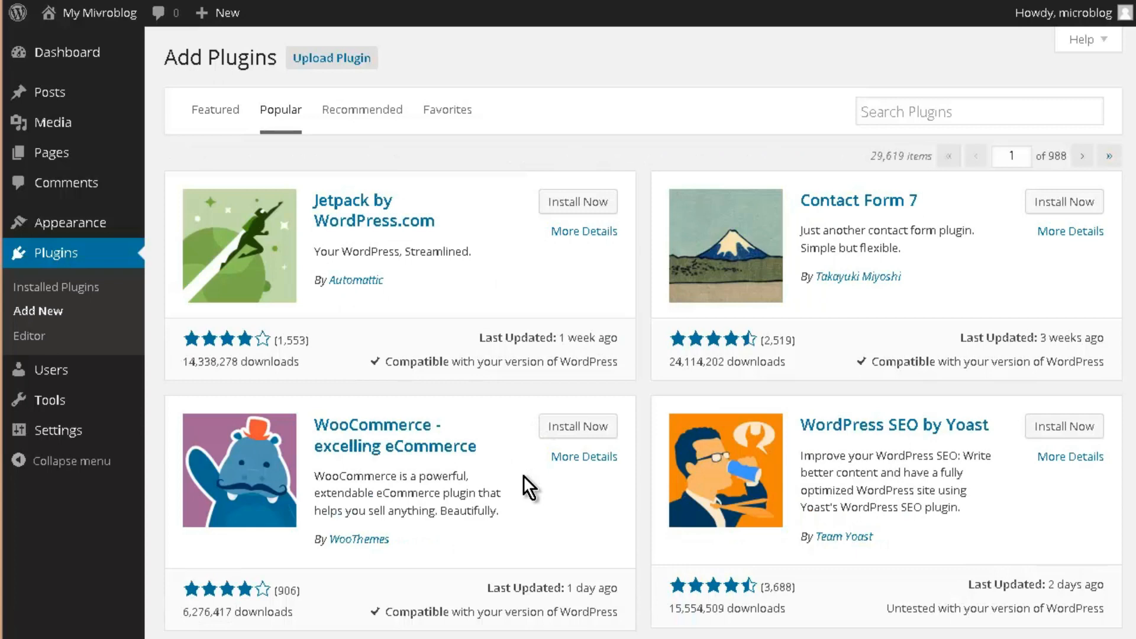
scroll(573, 425, "down", 5)
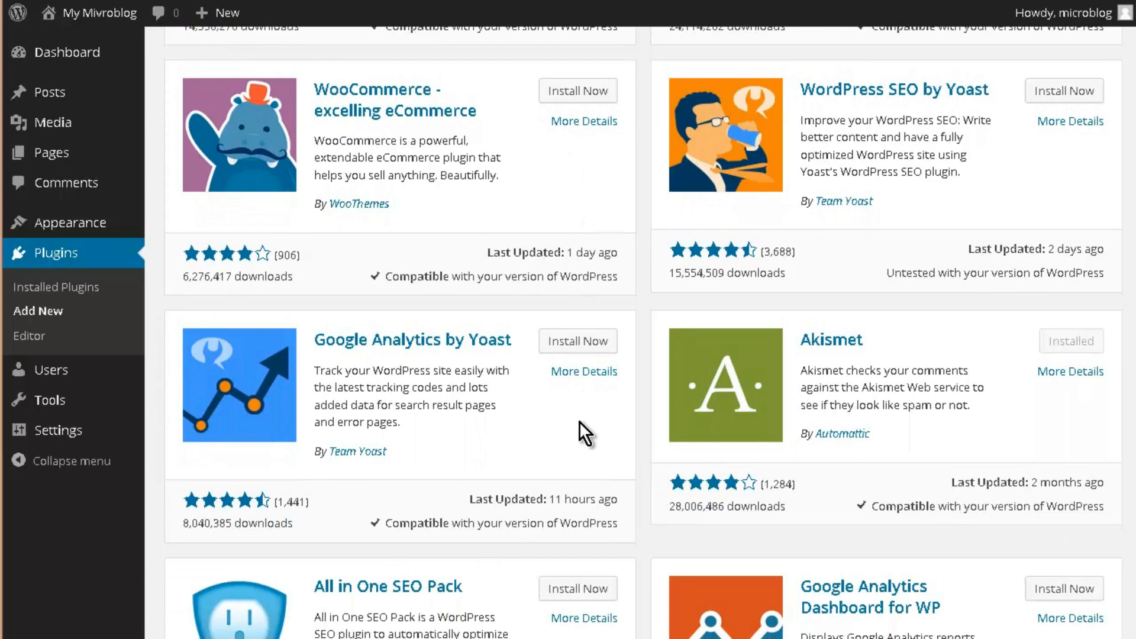
scroll(626, 400, "down", 3)
scroll(626, 398, "down", 2)
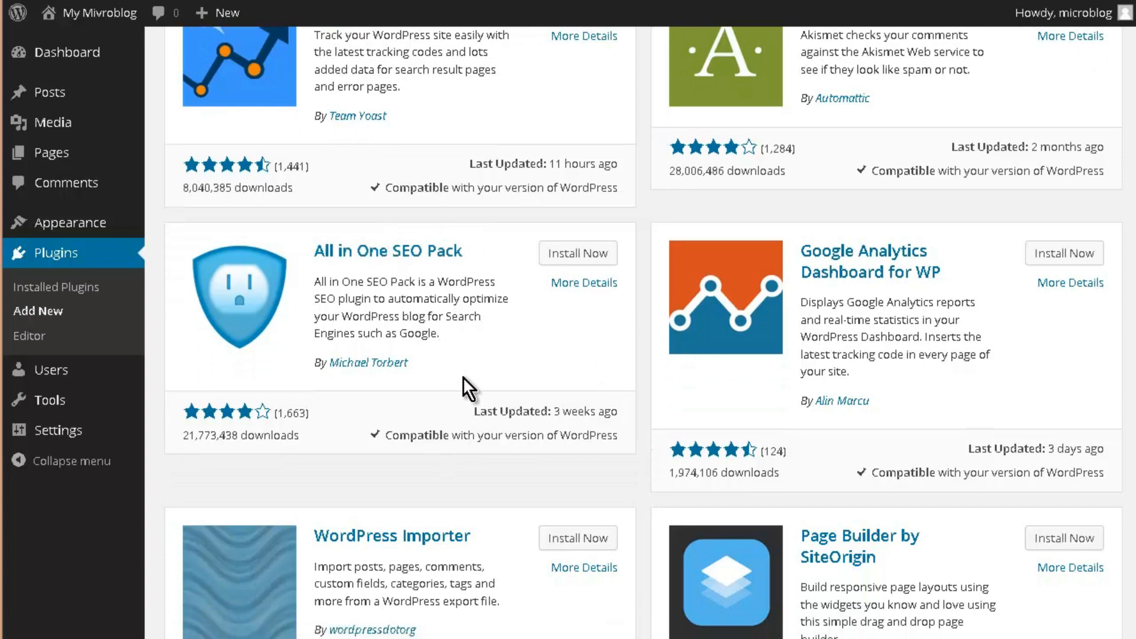
left_click(572, 254)
left_click(591, 274)
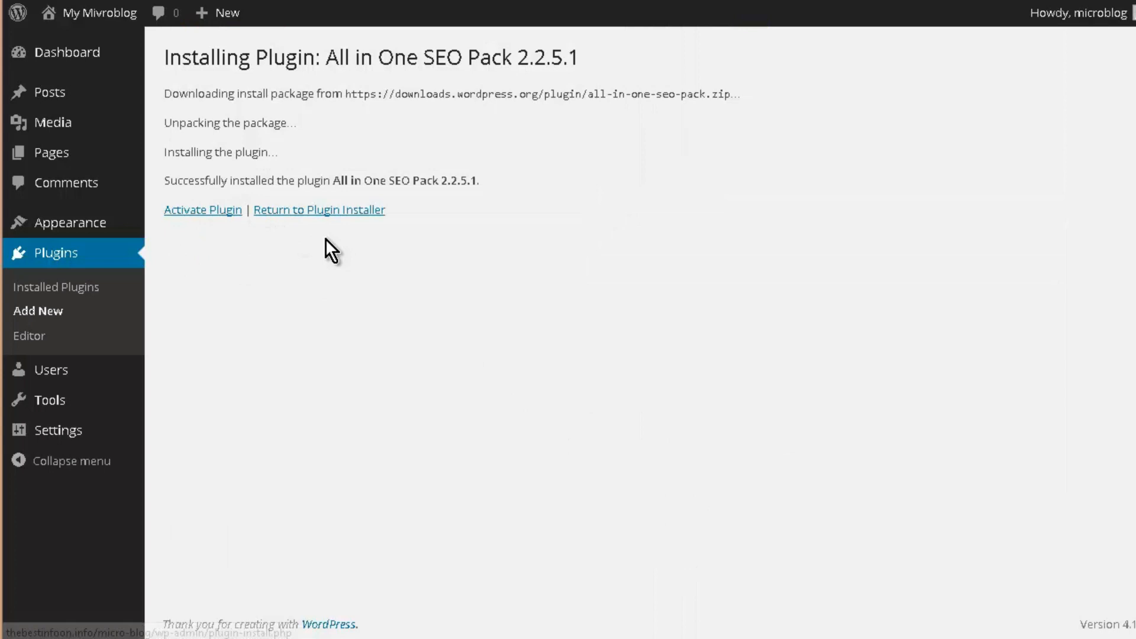
Return to the plugin installer and search the plugins for the suggested keyword private
left_click(288, 210)
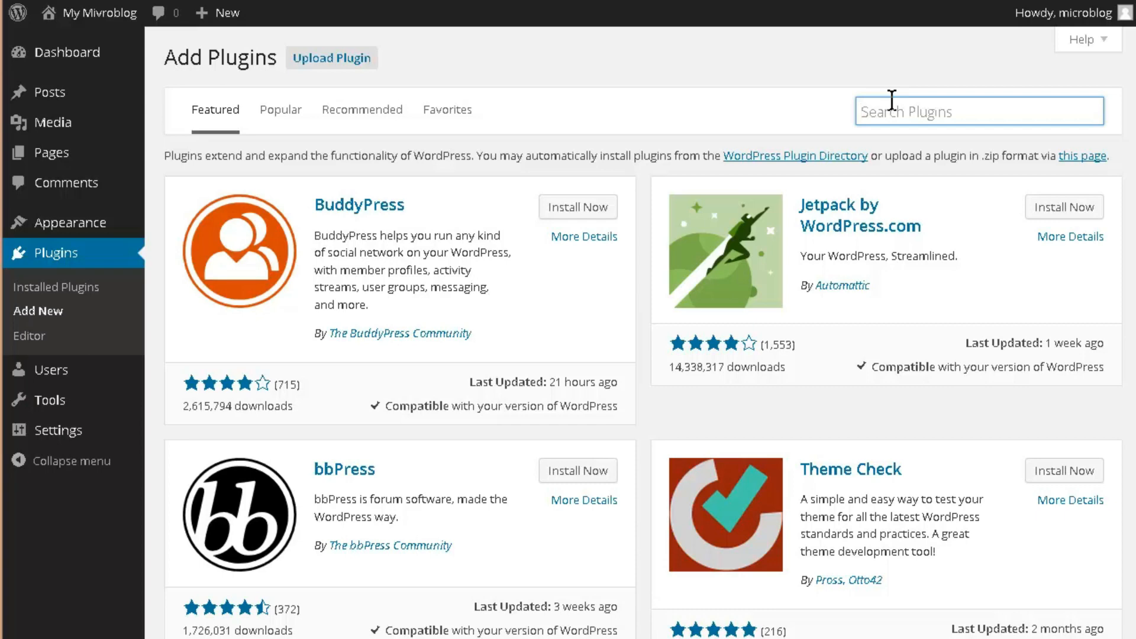
type("pr")
key("Down")
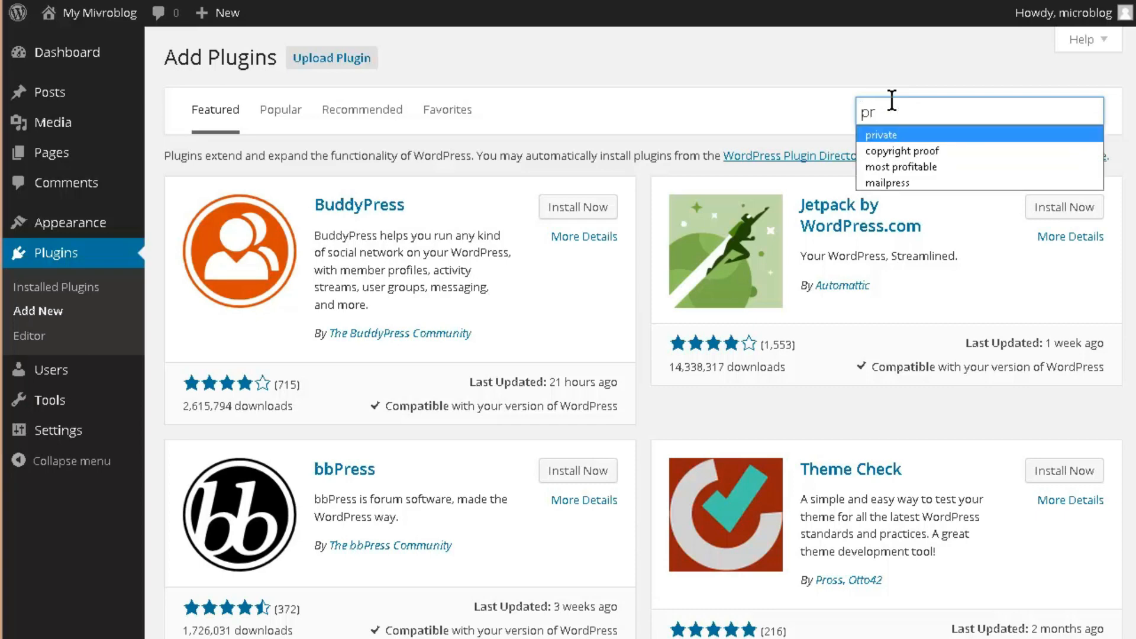
key("Return")
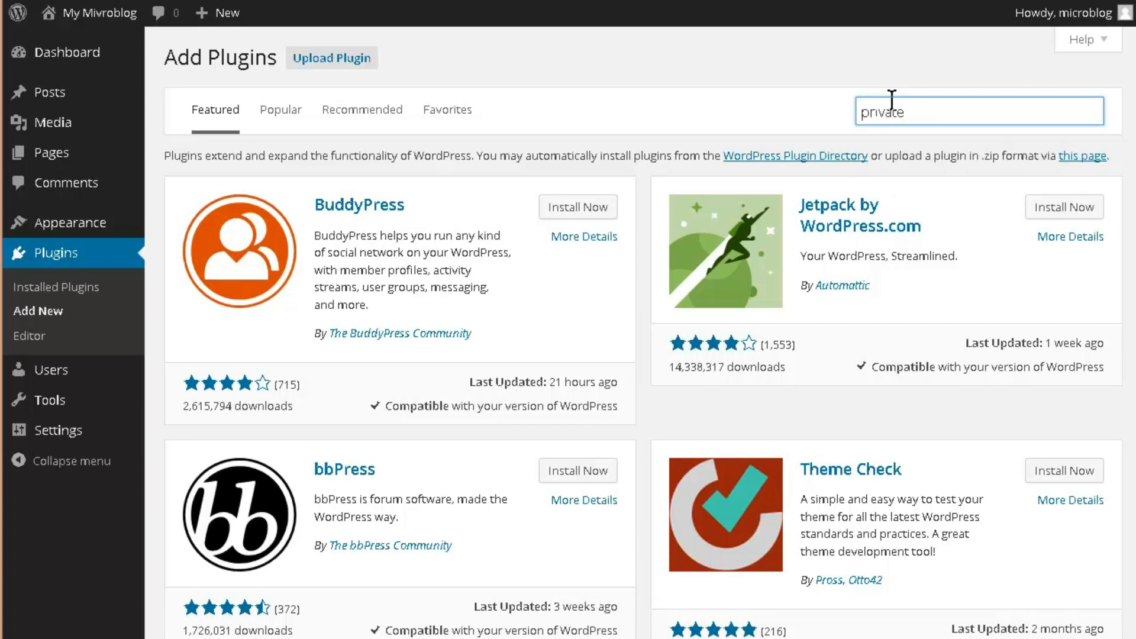
key("Return")
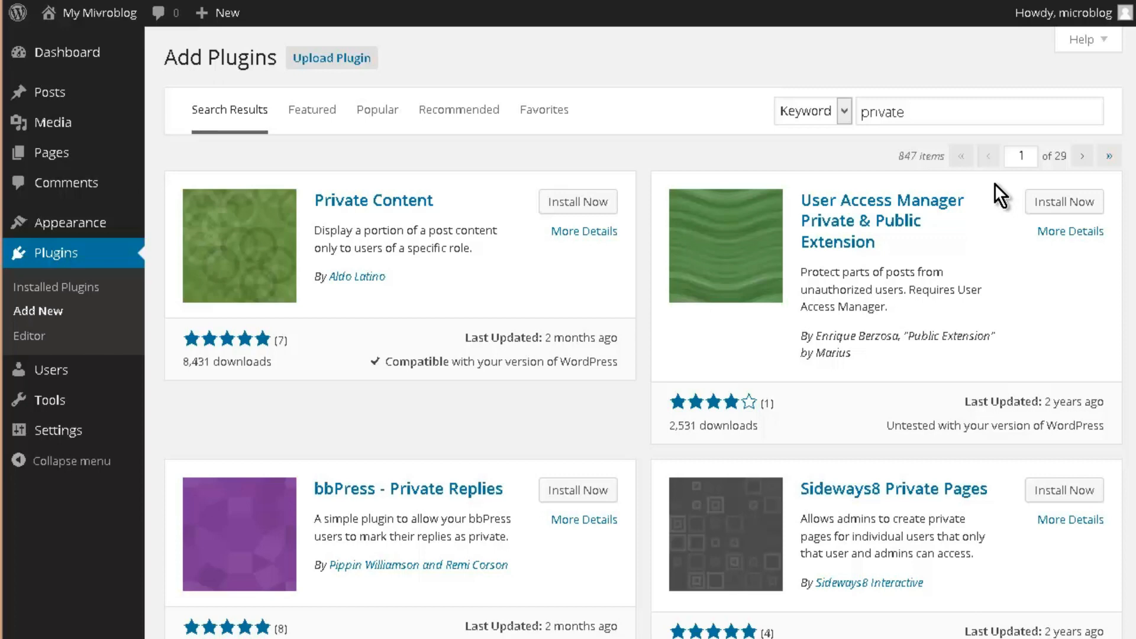
Install the jonradio Private Site plugin from the search results and confirm the installation
scroll(992, 188, "down", 4)
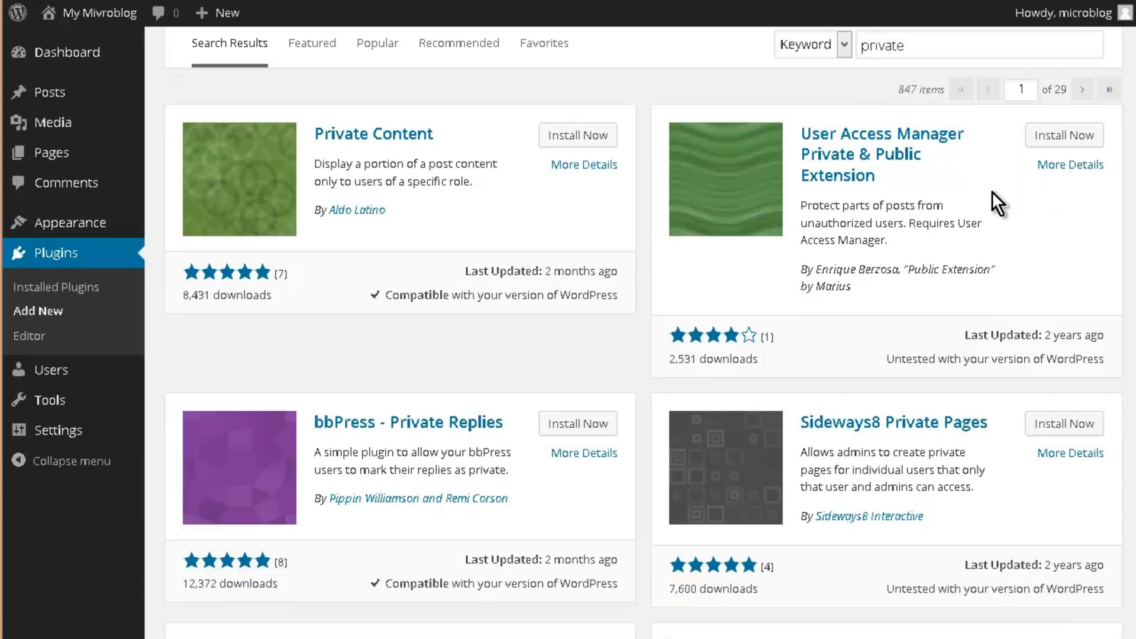
scroll(990, 189, "down", 4)
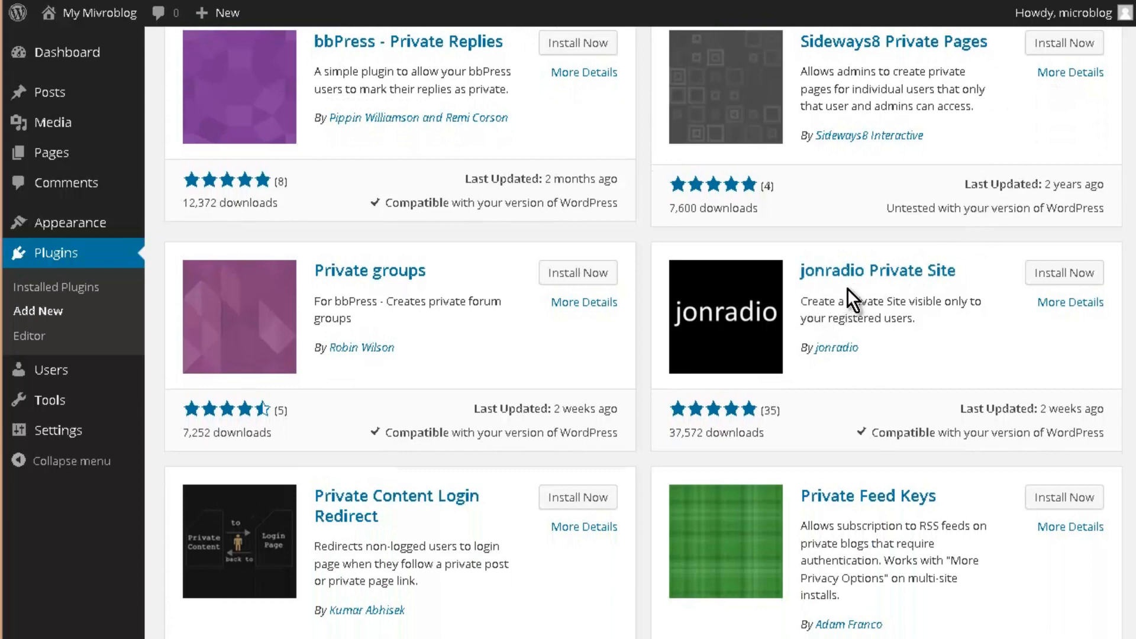
left_click(1055, 278)
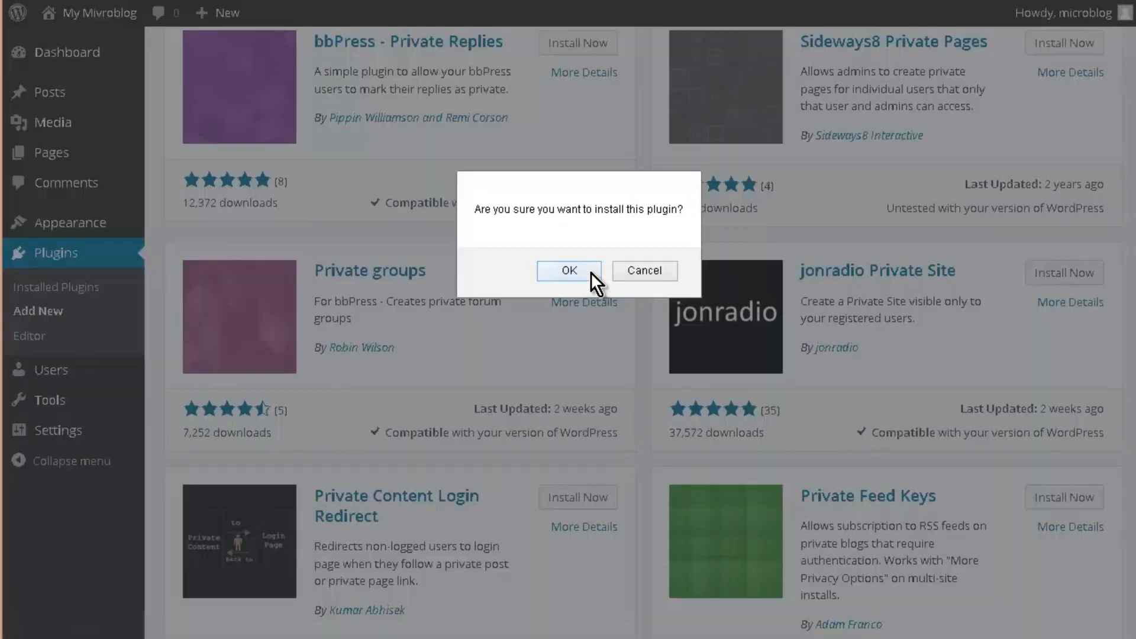
left_click(569, 271)
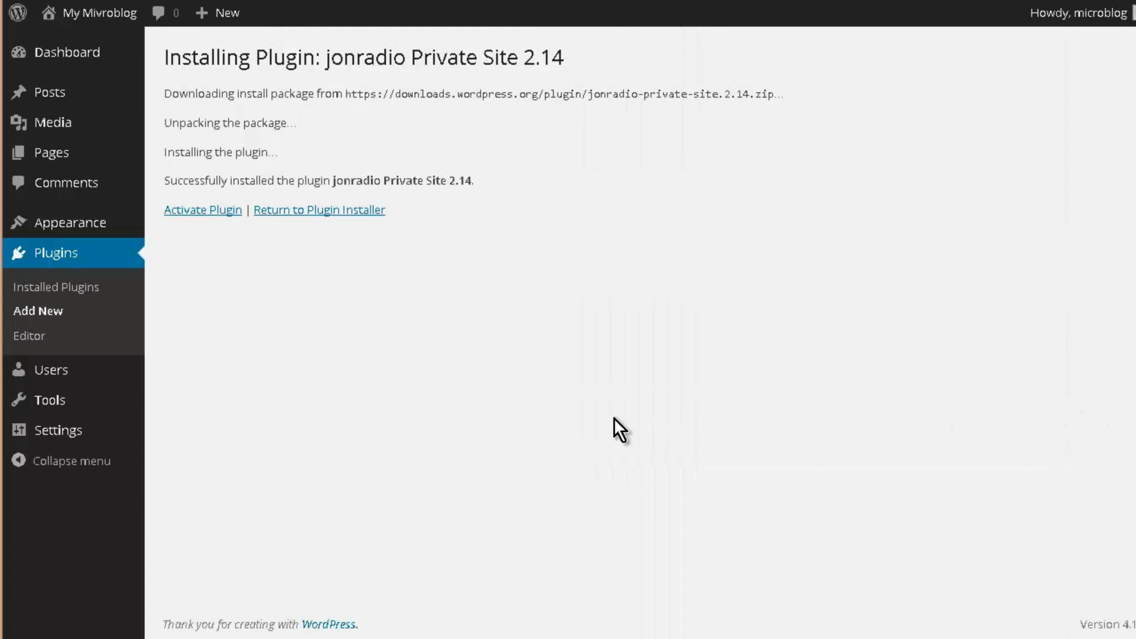
Return to the plugin installer and search the plugins for login redirect
left_click(297, 213)
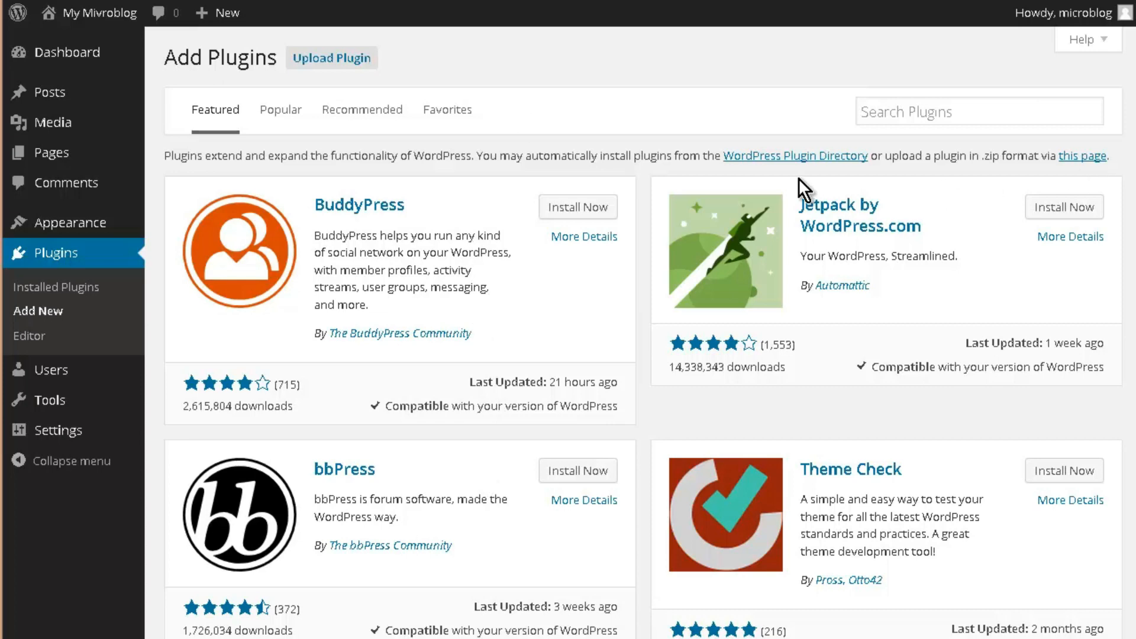
left_click(945, 109)
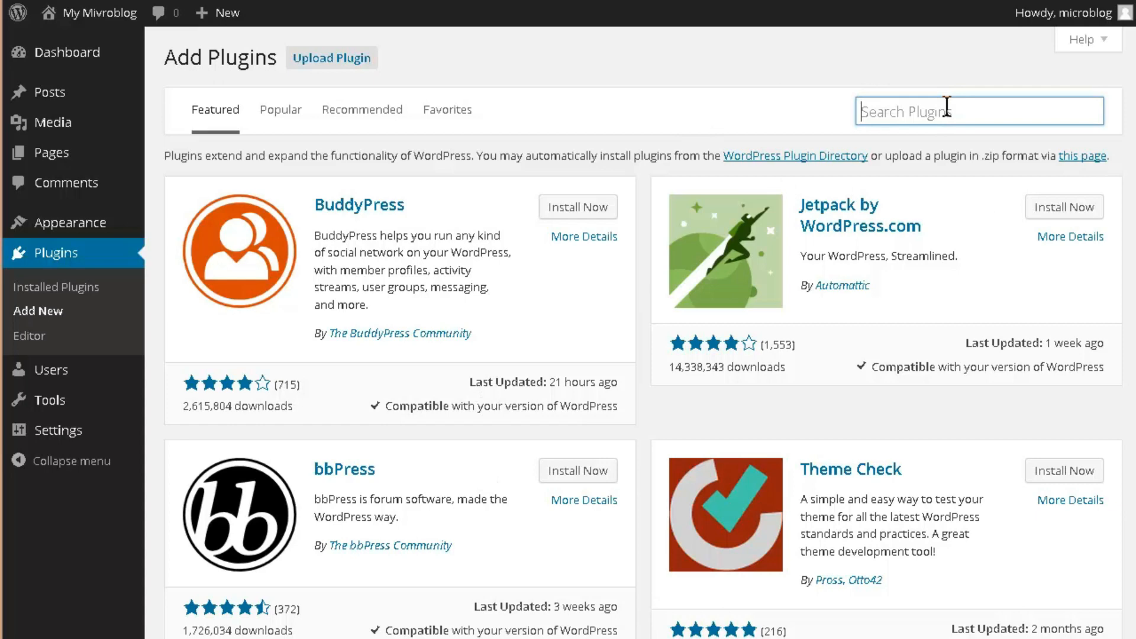
type("log")
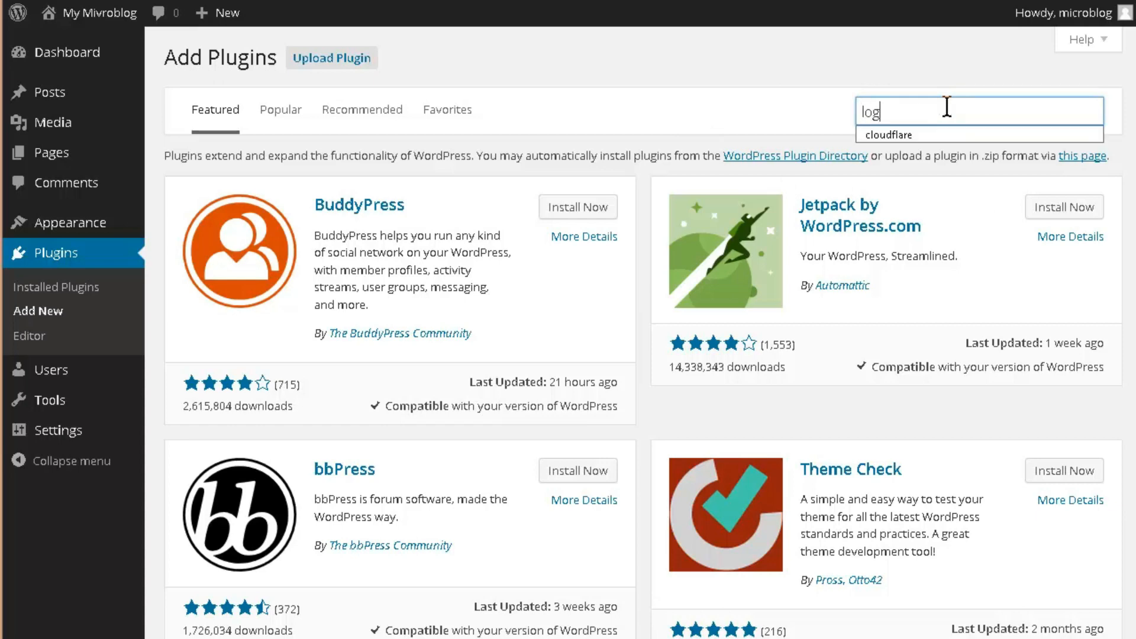
type("in re")
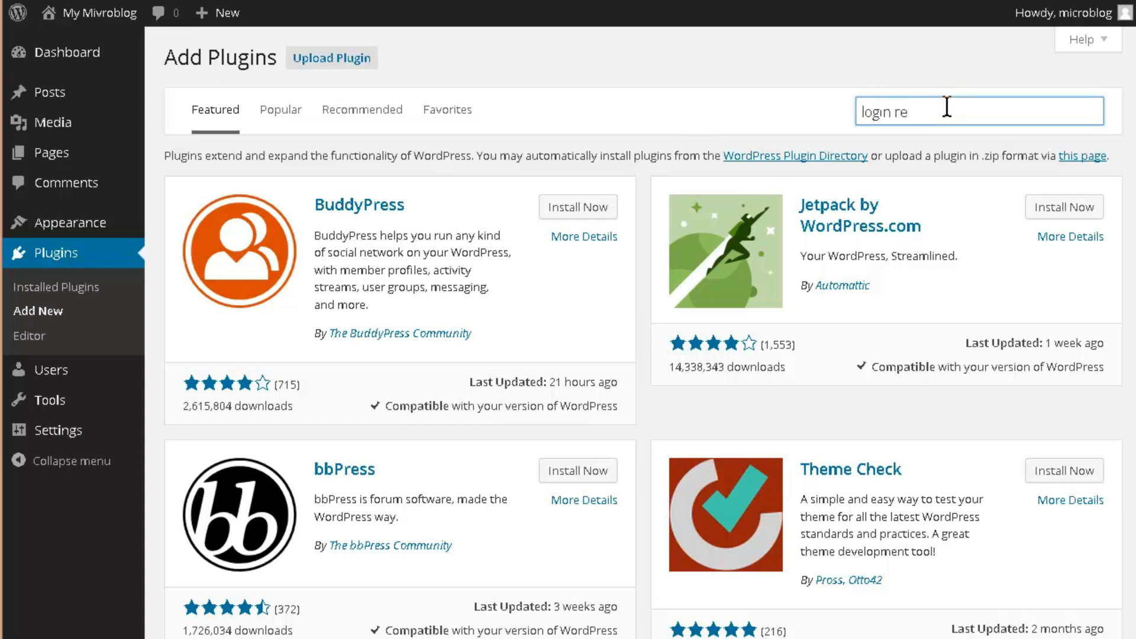
type("direct")
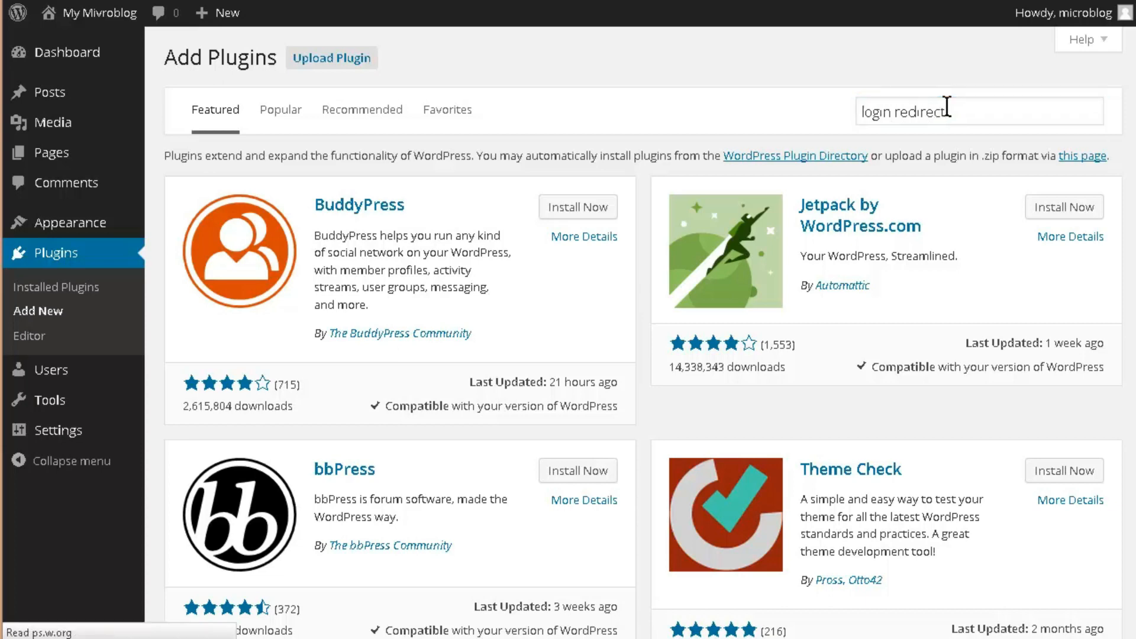
Install the Peter's Login Redirect plugin from the search results, confirm the installation and activate it
scroll(934, 70, "down", 10)
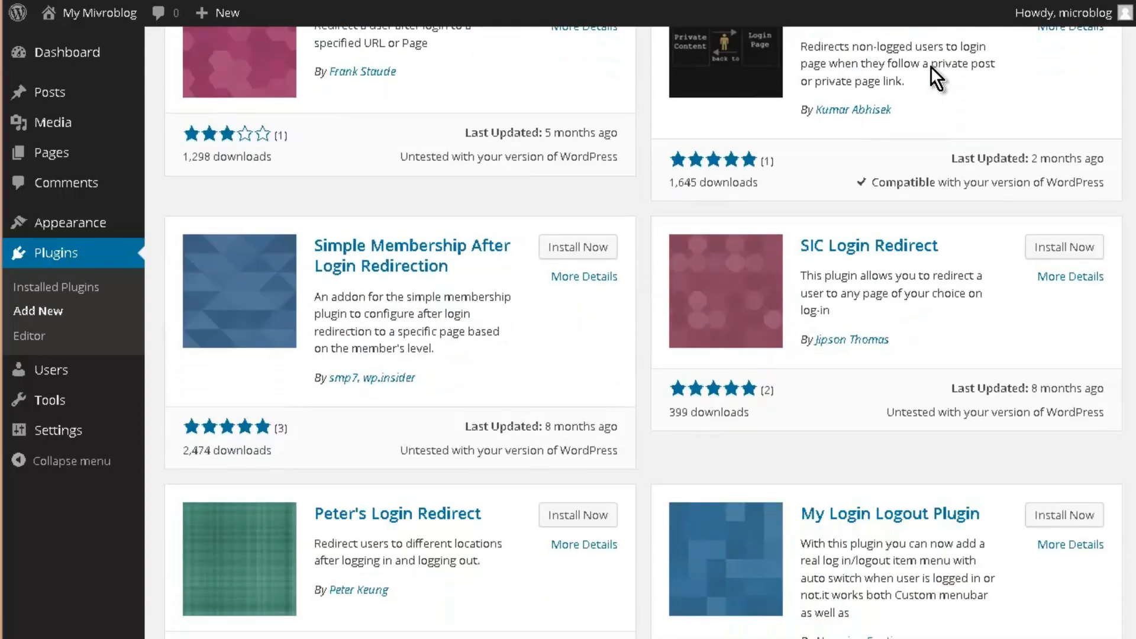
scroll(931, 66, "down", 2)
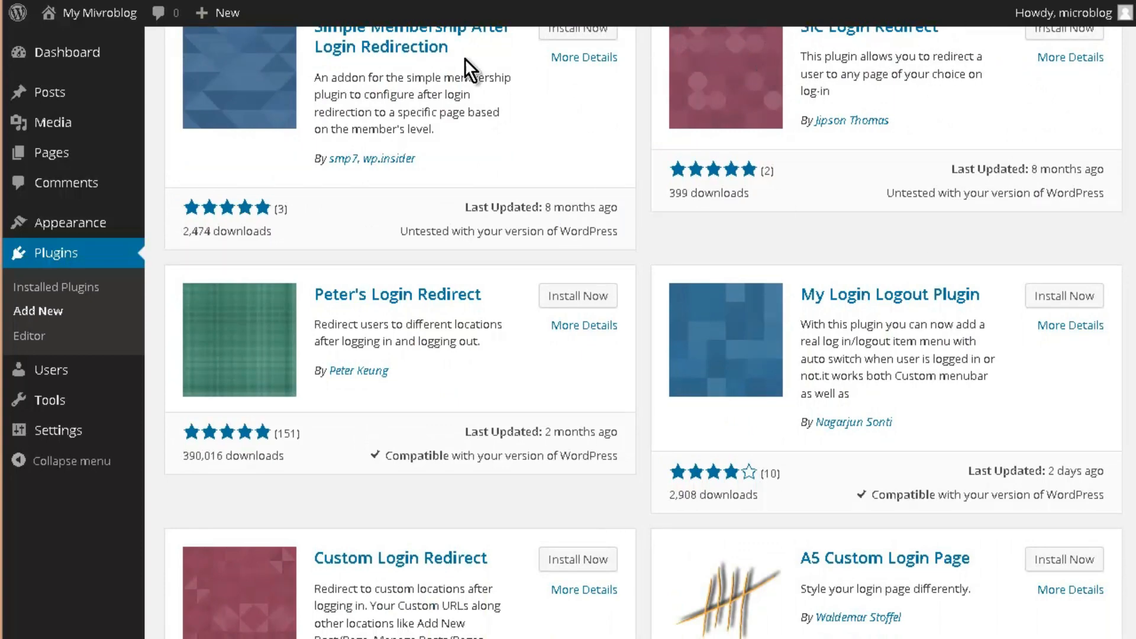
left_click(574, 292)
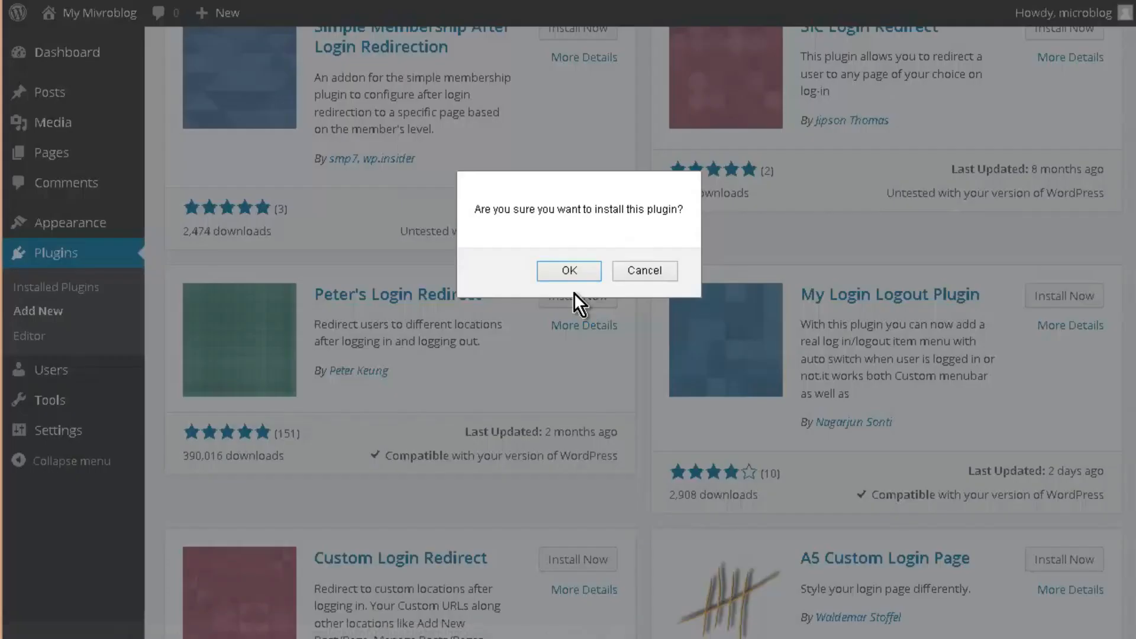
left_click(568, 271)
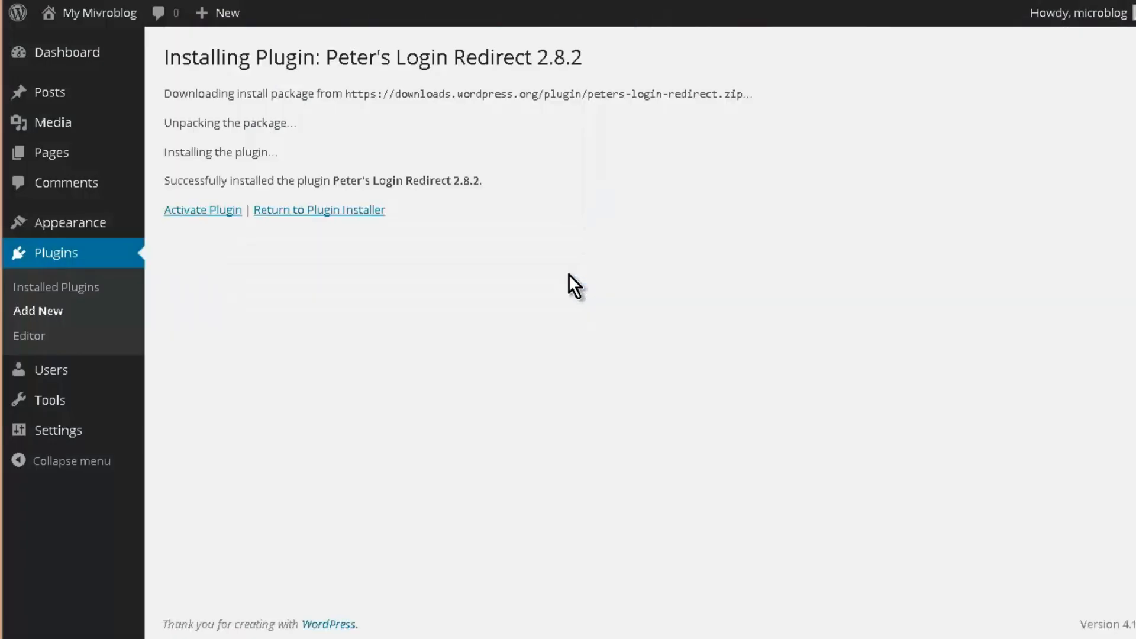
left_click(187, 212)
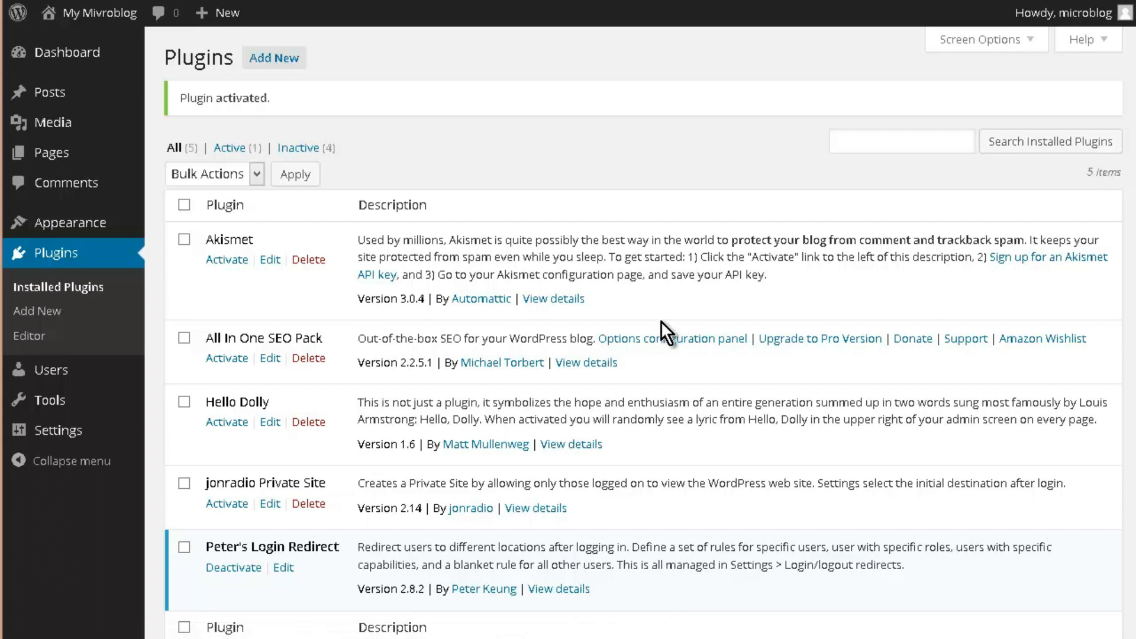
Return to adding plugins and look through the popular plugins for further ones suited to the site
left_click(303, 63)
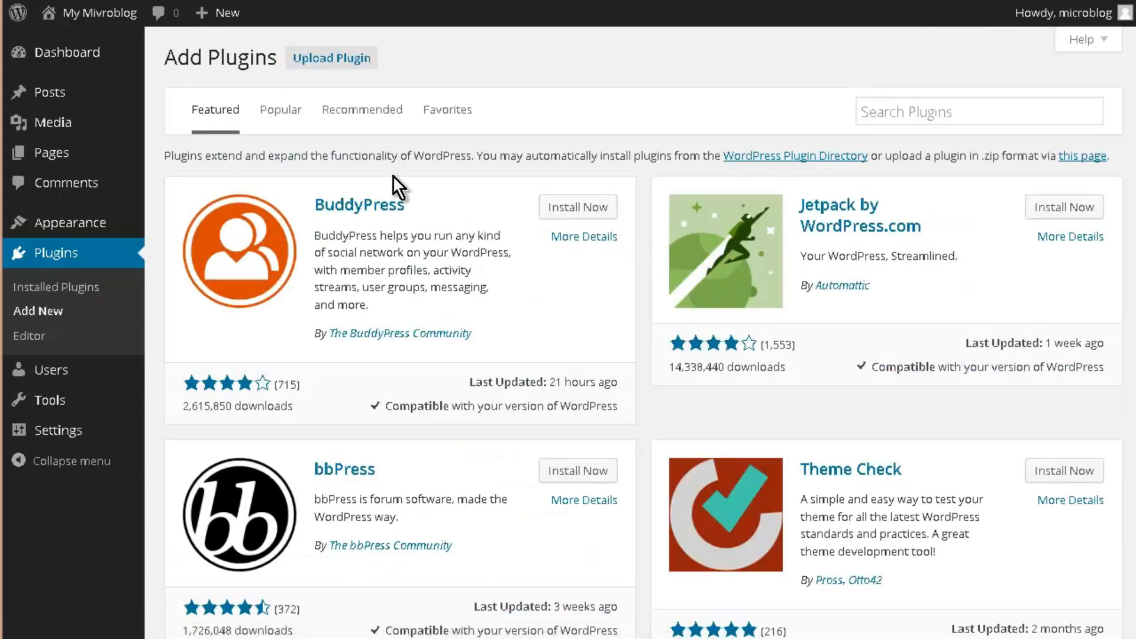
left_click(290, 111)
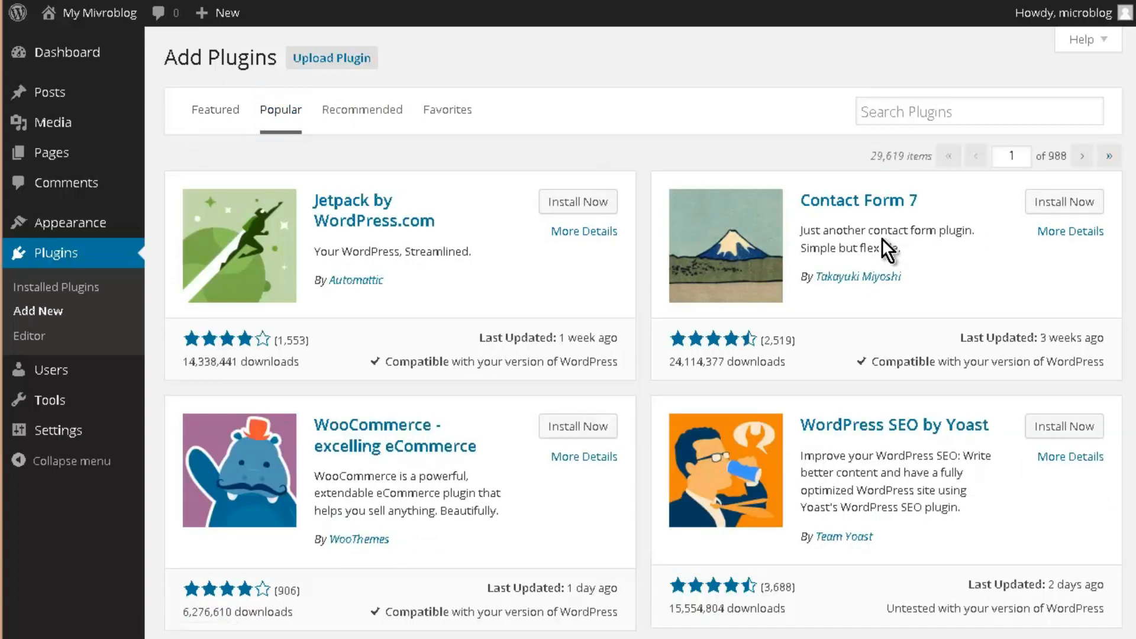
scroll(603, 213, "down", 4)
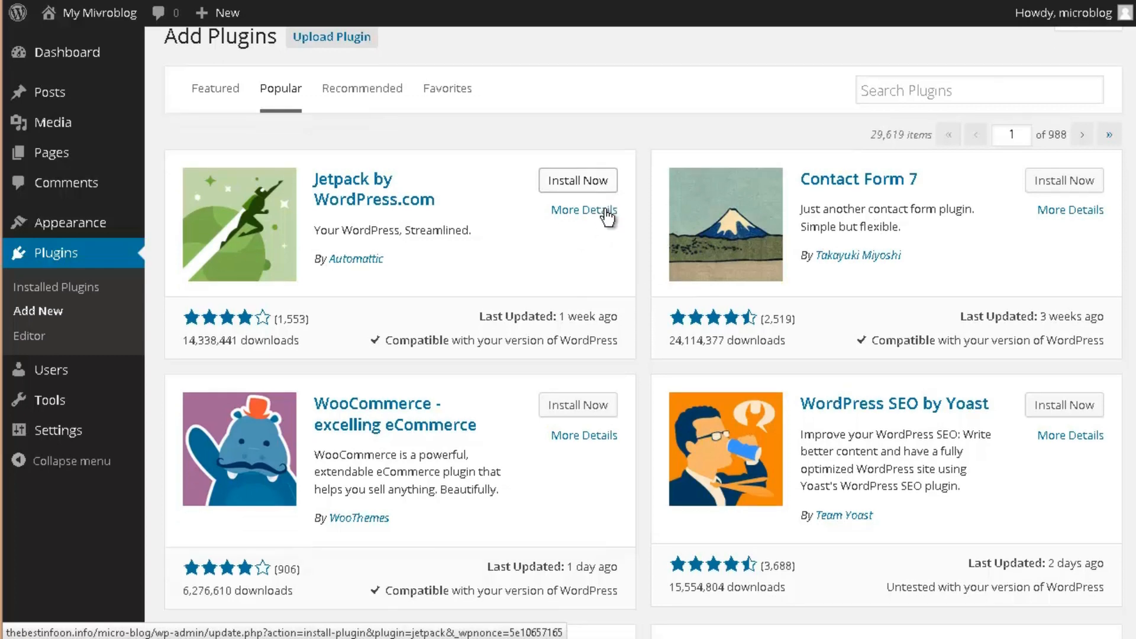
scroll(606, 216, "down", 4)
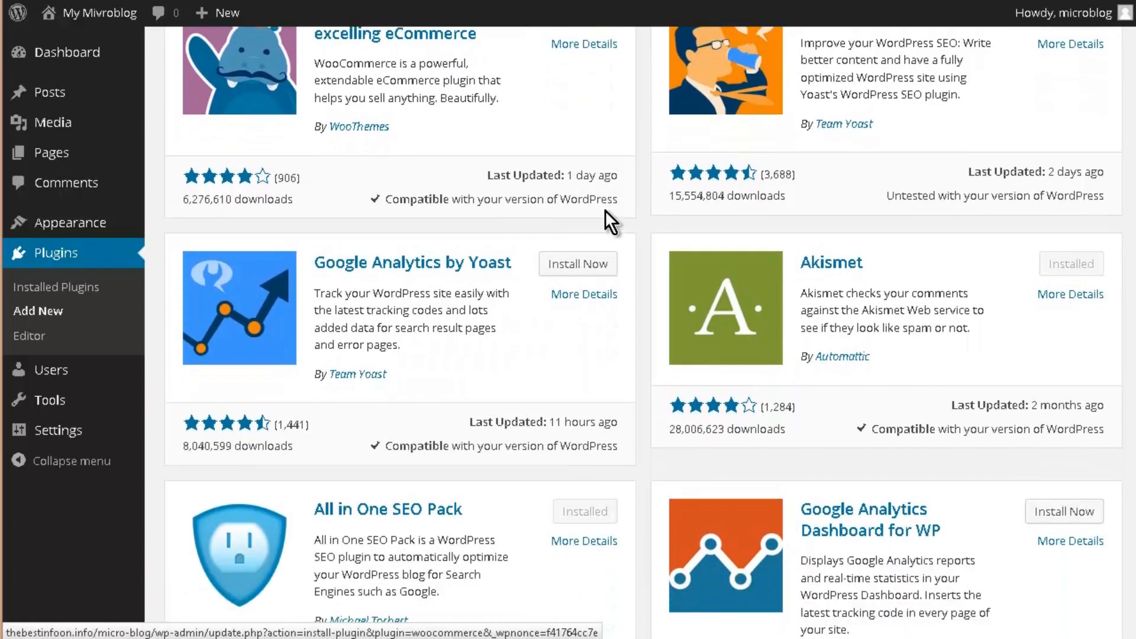
scroll(611, 216, "down", 4)
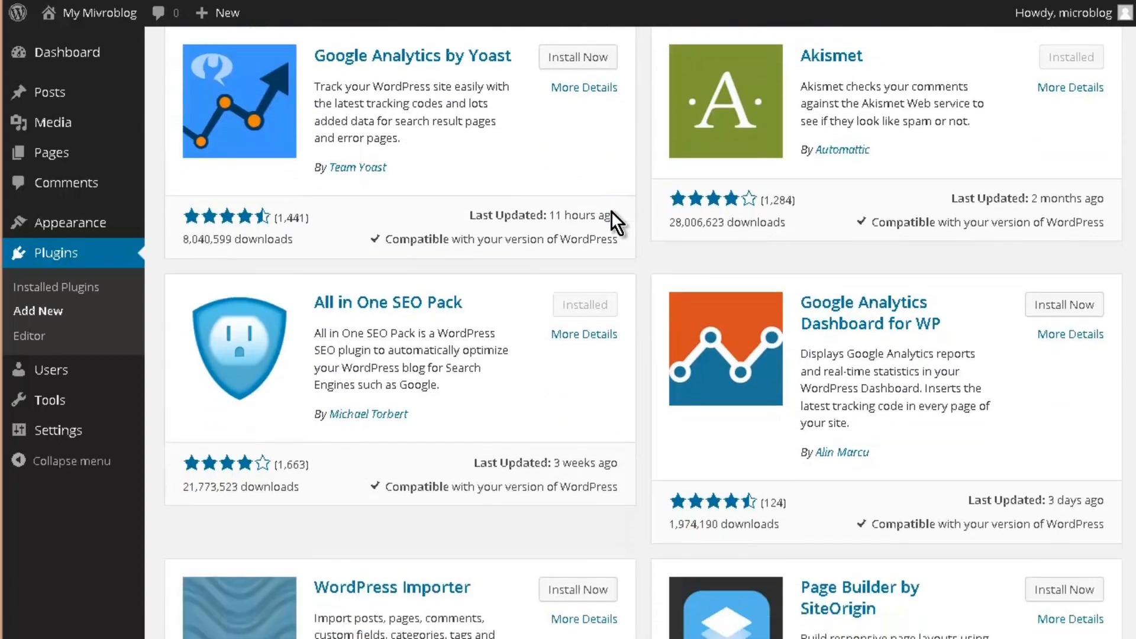
scroll(613, 213, "down", 6)
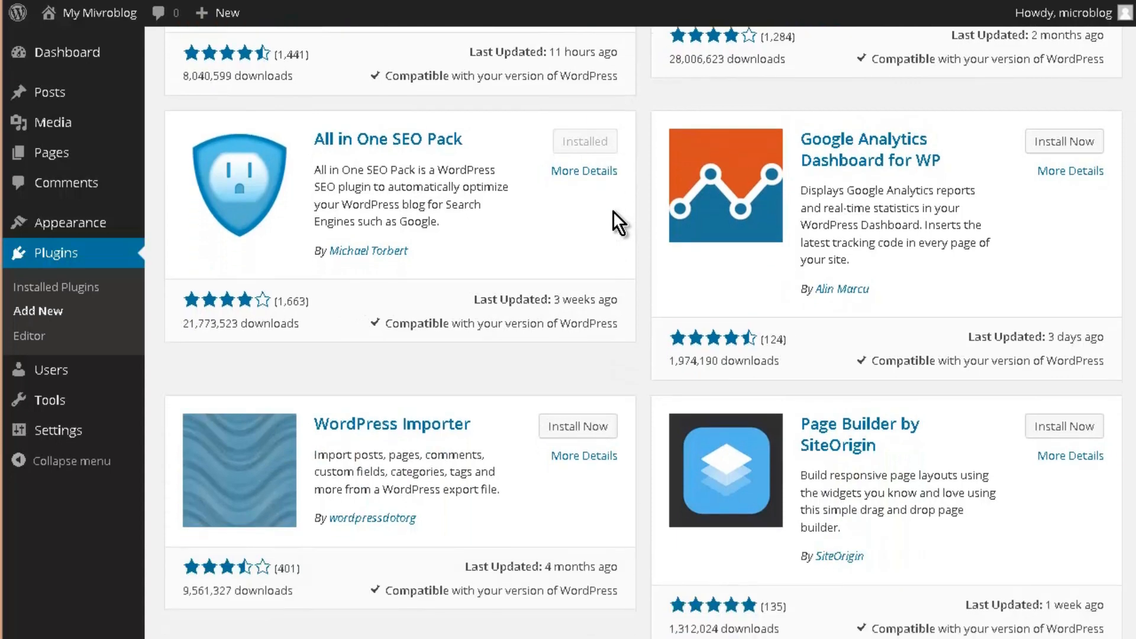
scroll(618, 210, "down", 4)
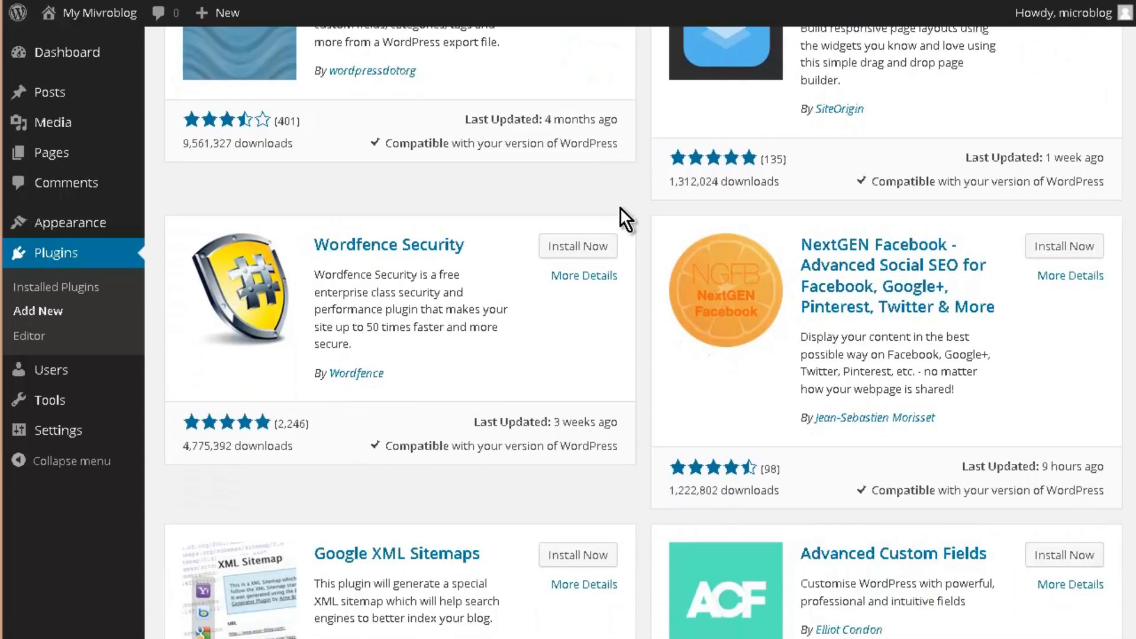
scroll(620, 207, "down", 4)
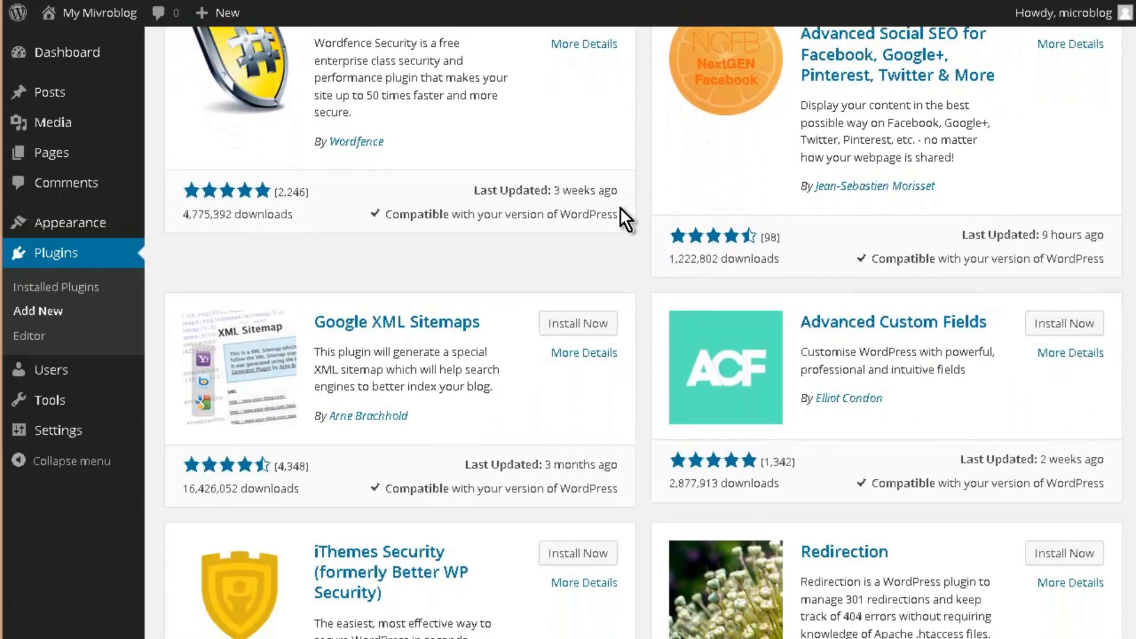
scroll(620, 207, "down", 5)
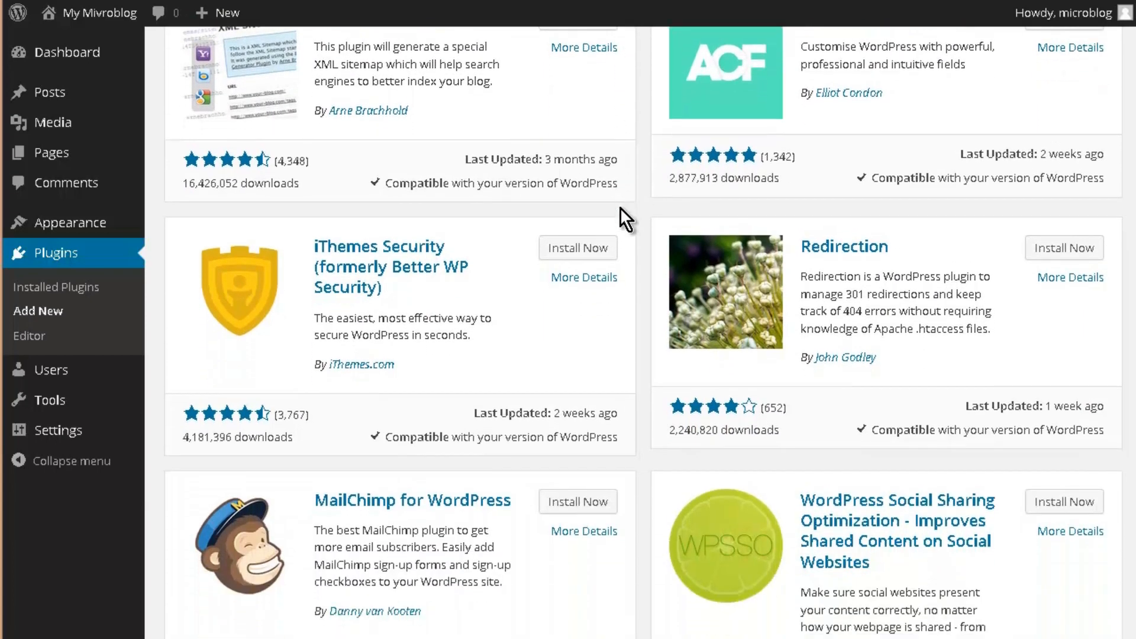
scroll(620, 207, "down", 3)
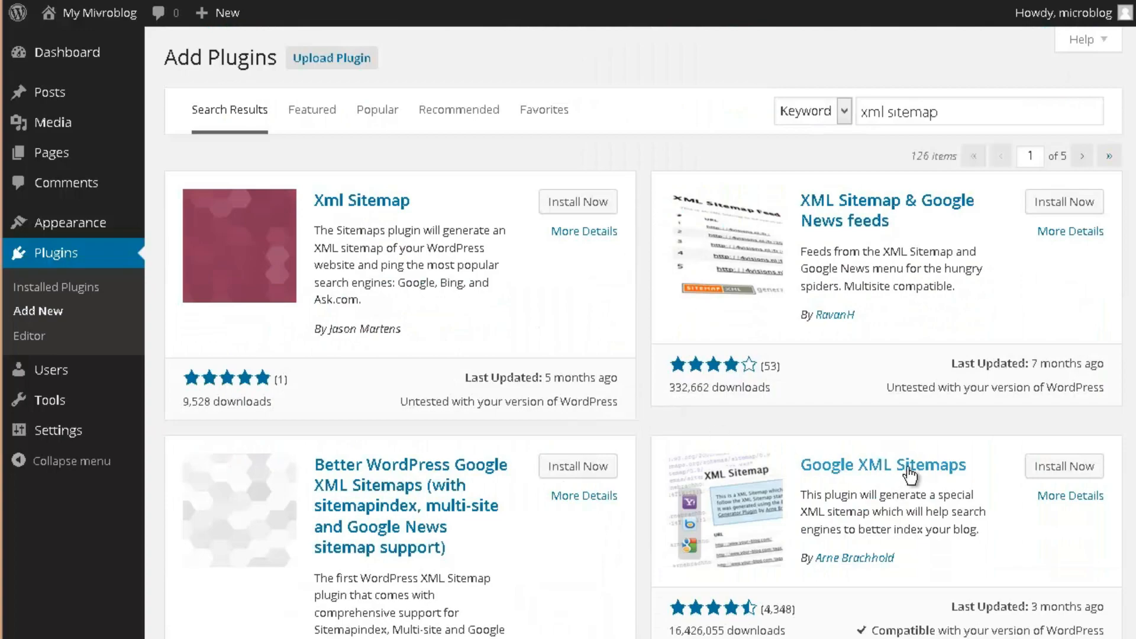
Install the Google XML Sitemaps plugin from the xml sitemap search results and confirm the installation
left_click(1061, 465)
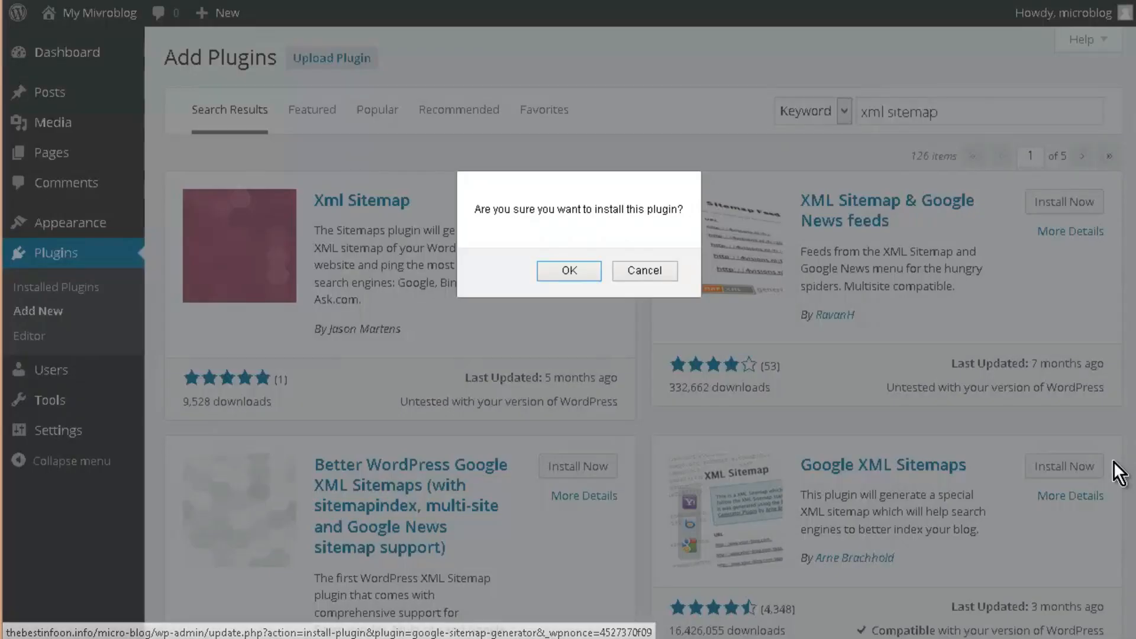
left_click(571, 272)
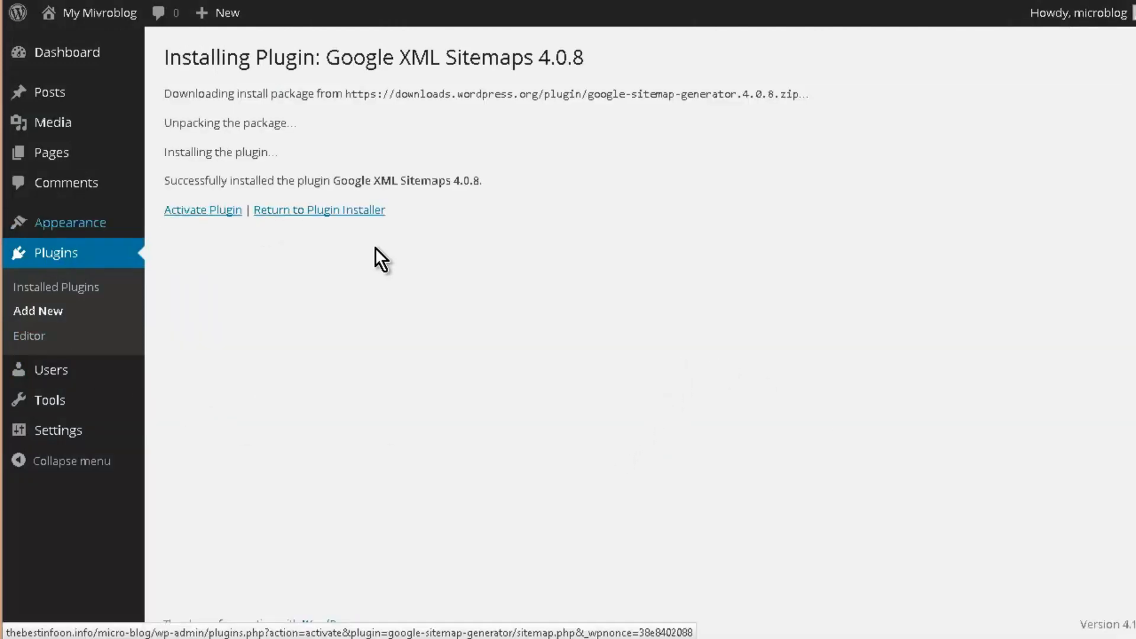
Delete the Hello Dolly plugin and its files from the installed plugins
left_click(300, 211)
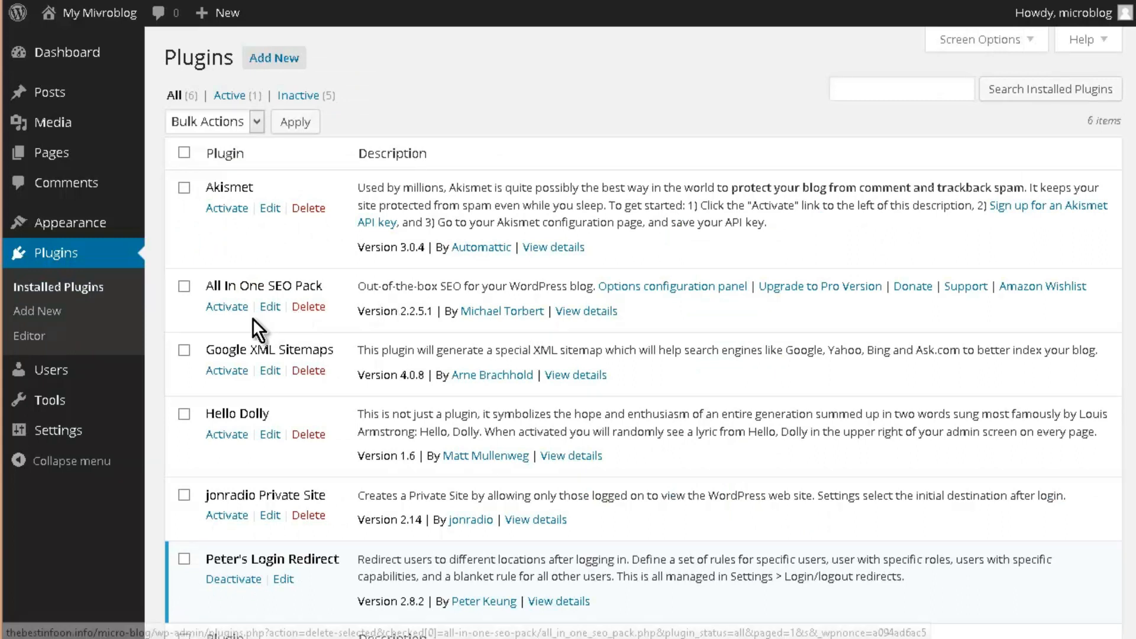
left_click(309, 437)
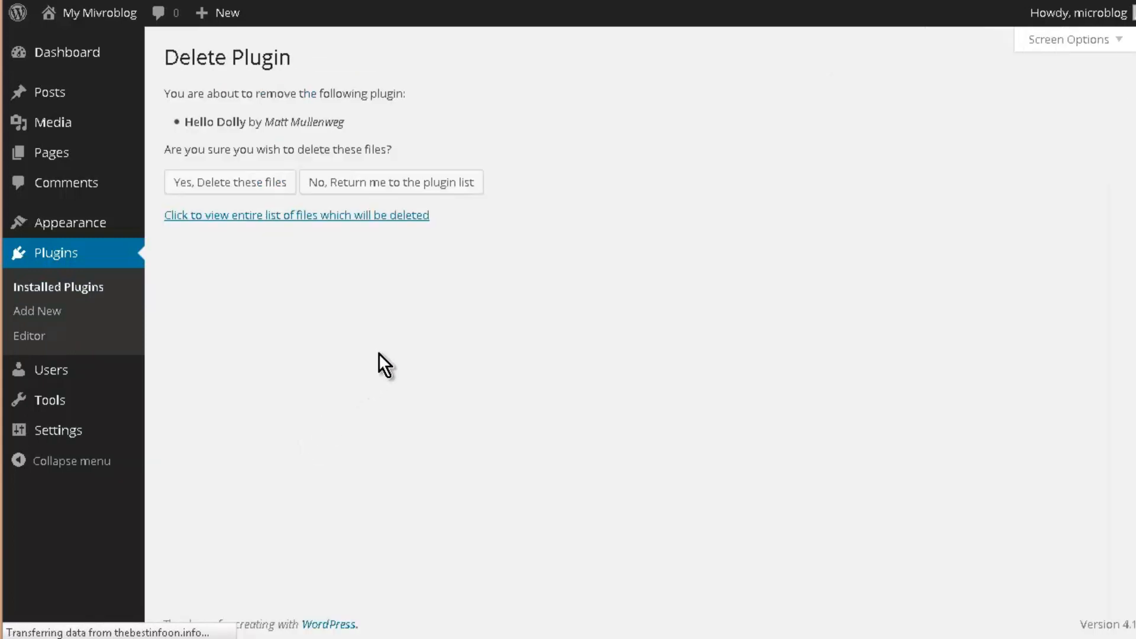
left_click(278, 182)
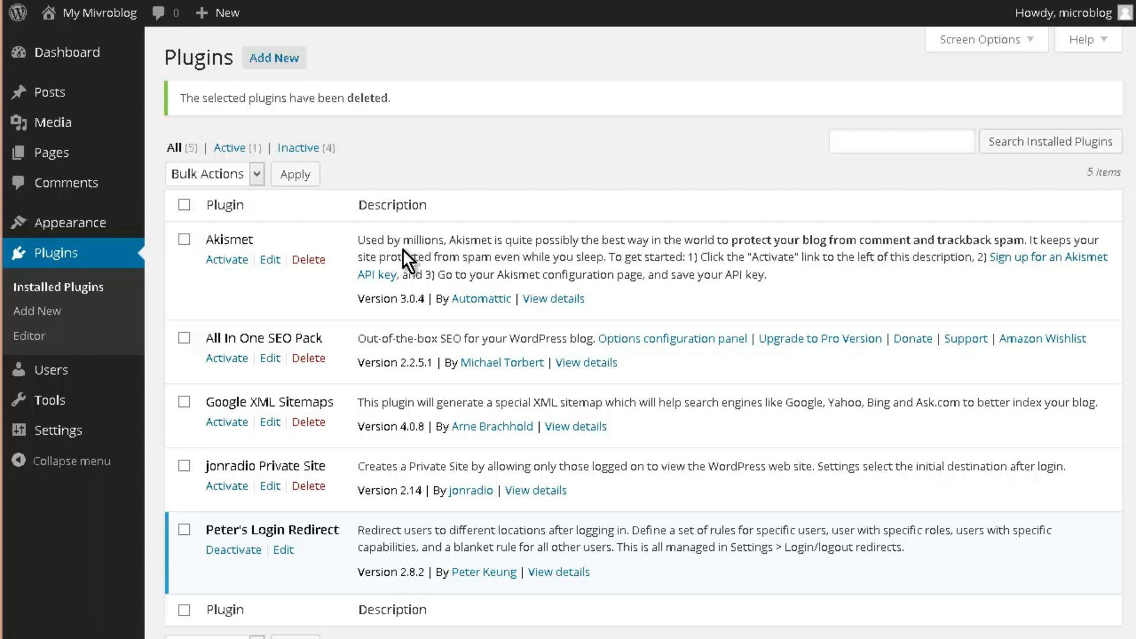
Activate the Akismet plugin, view its account setup page and return to the installed plugins
left_click(225, 261)
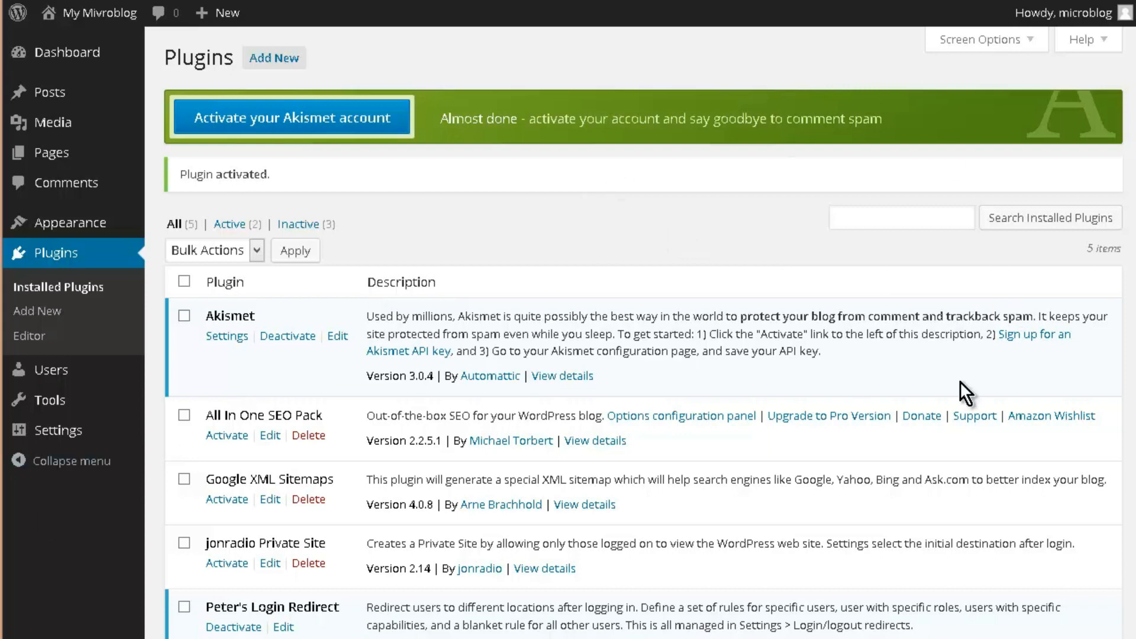
left_click(341, 126)
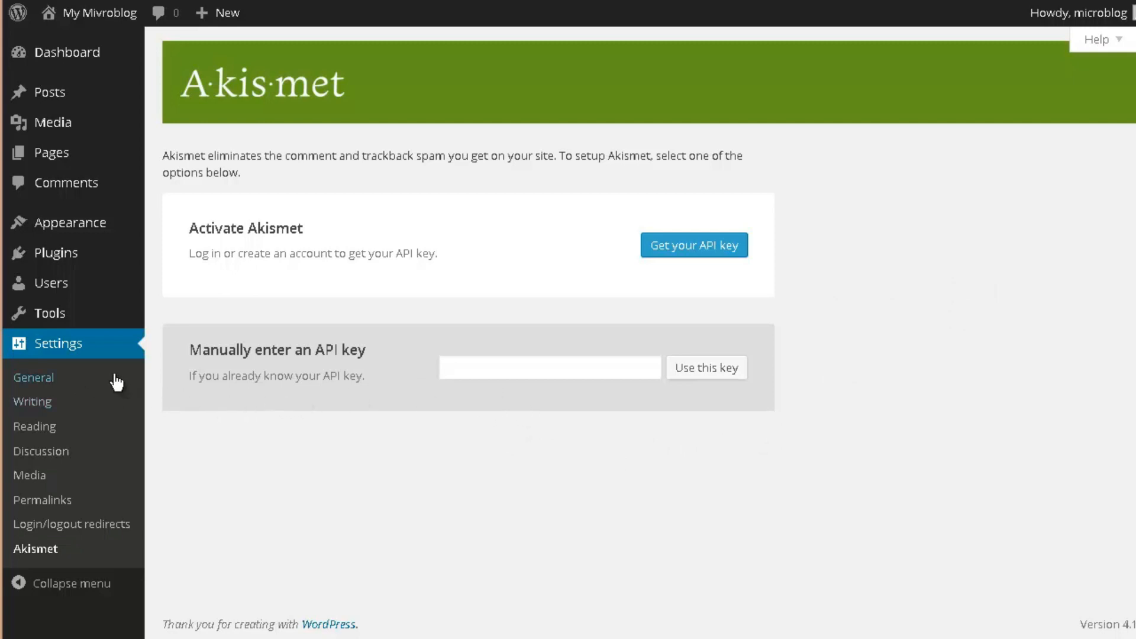
left_click(58, 261)
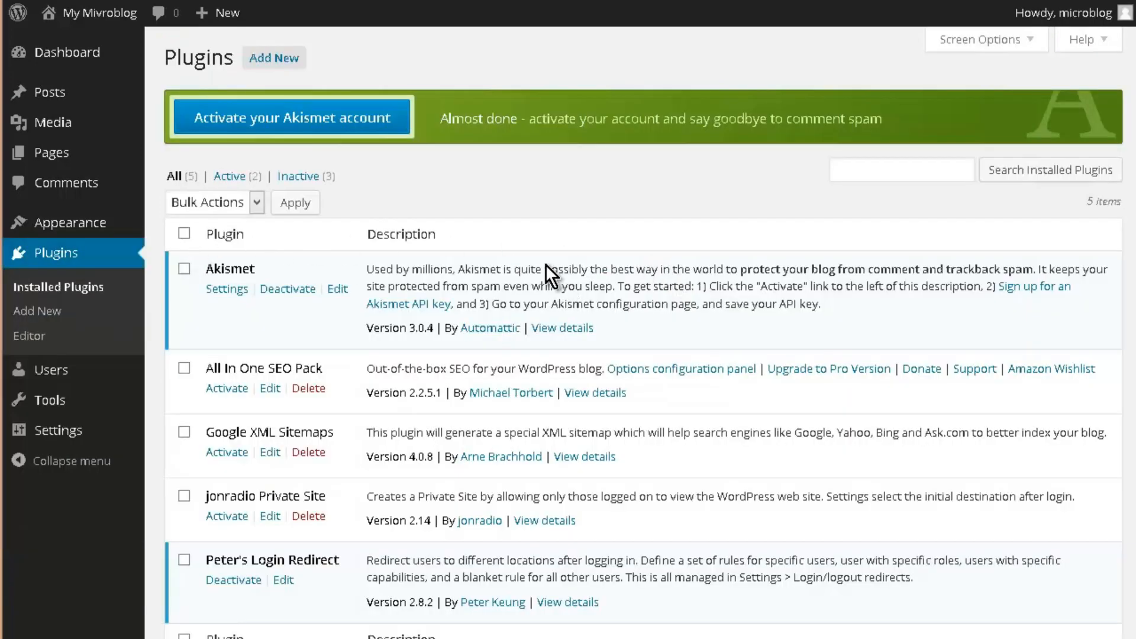
Activate the jonradio Private Site plugin and deactivate Akismet
scroll(230, 368, "down", 3)
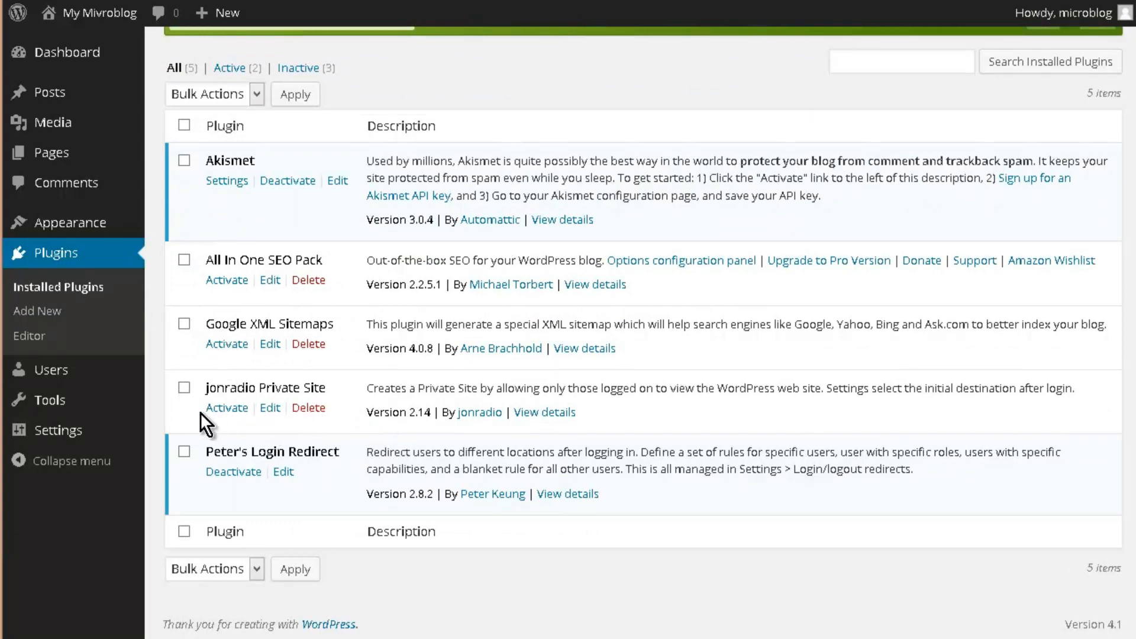
left_click(220, 411)
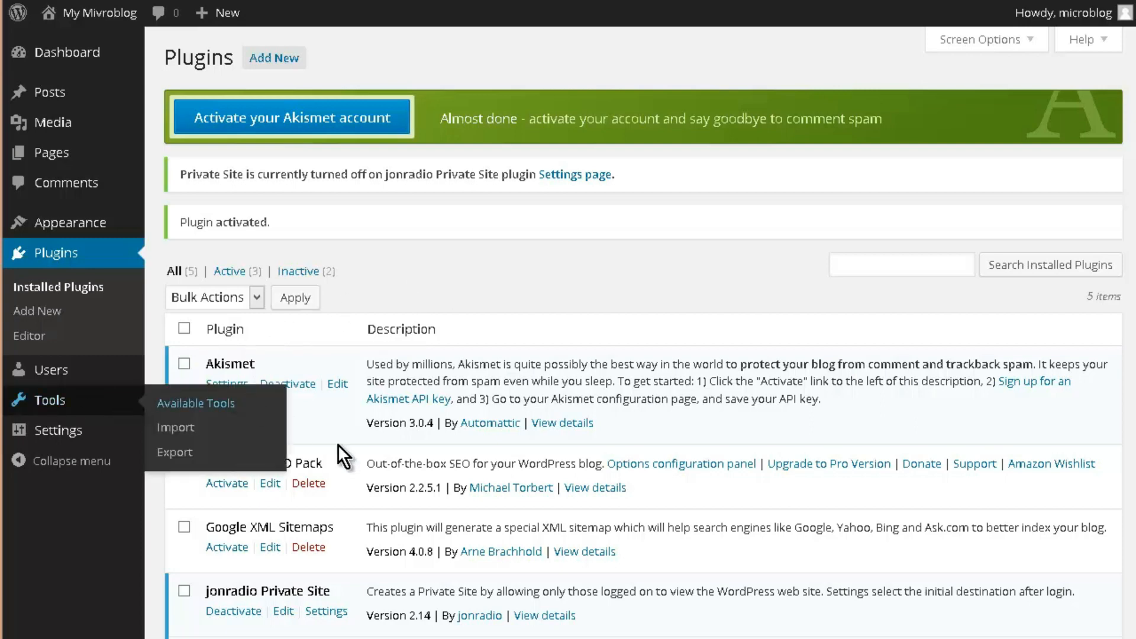
left_click(291, 385)
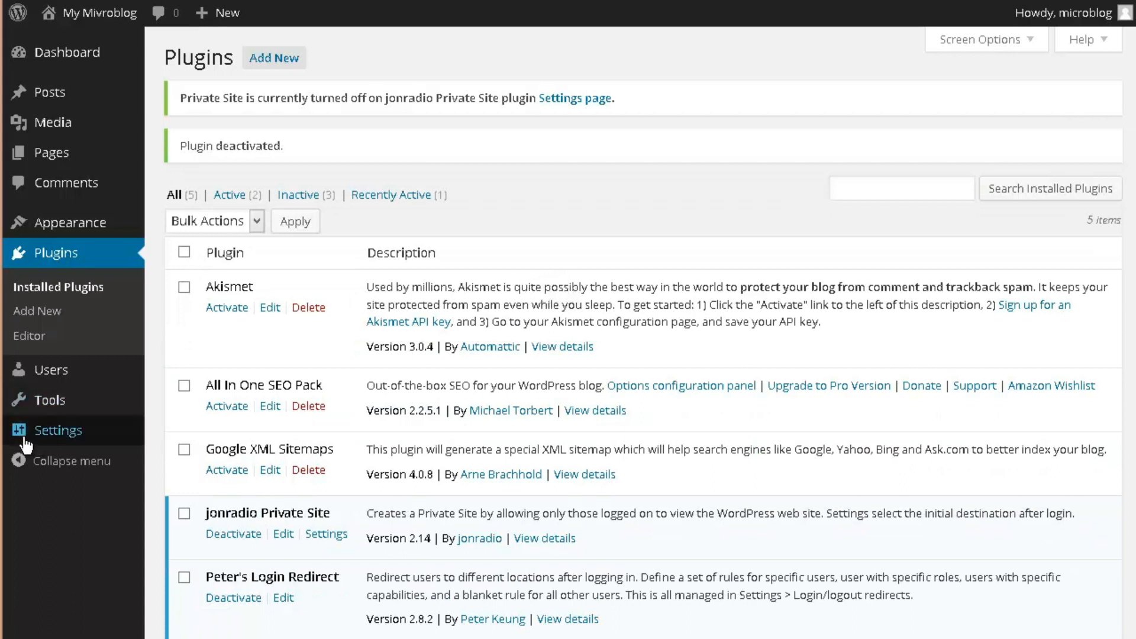
Open the jonradio Private Site settings and enable the Private Site option
mouse_move(42, 433)
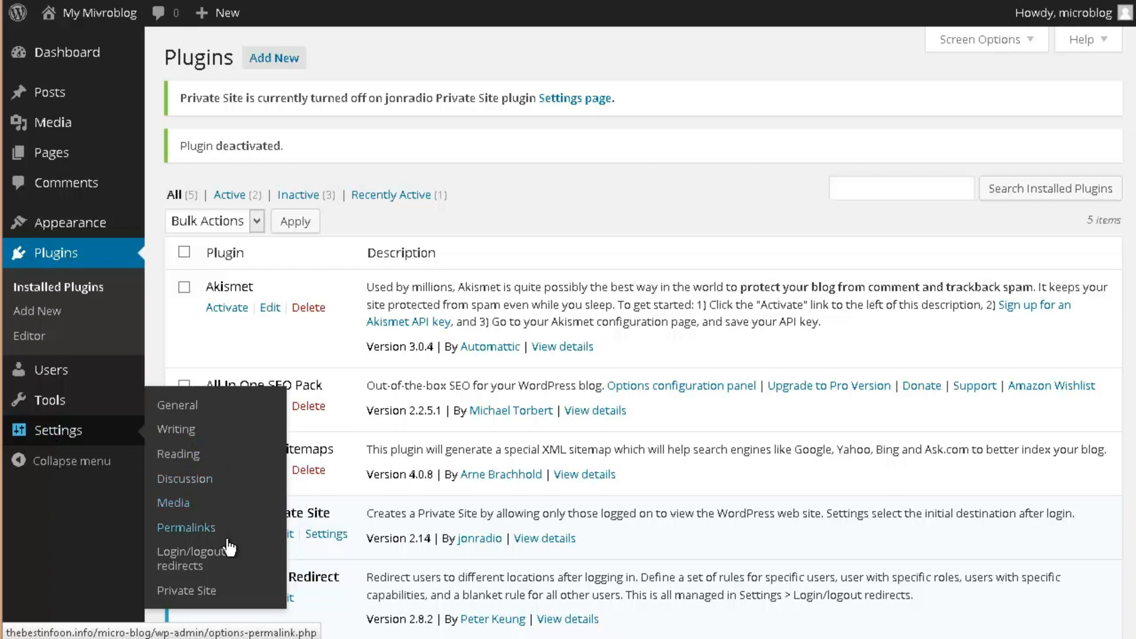
left_click(213, 589)
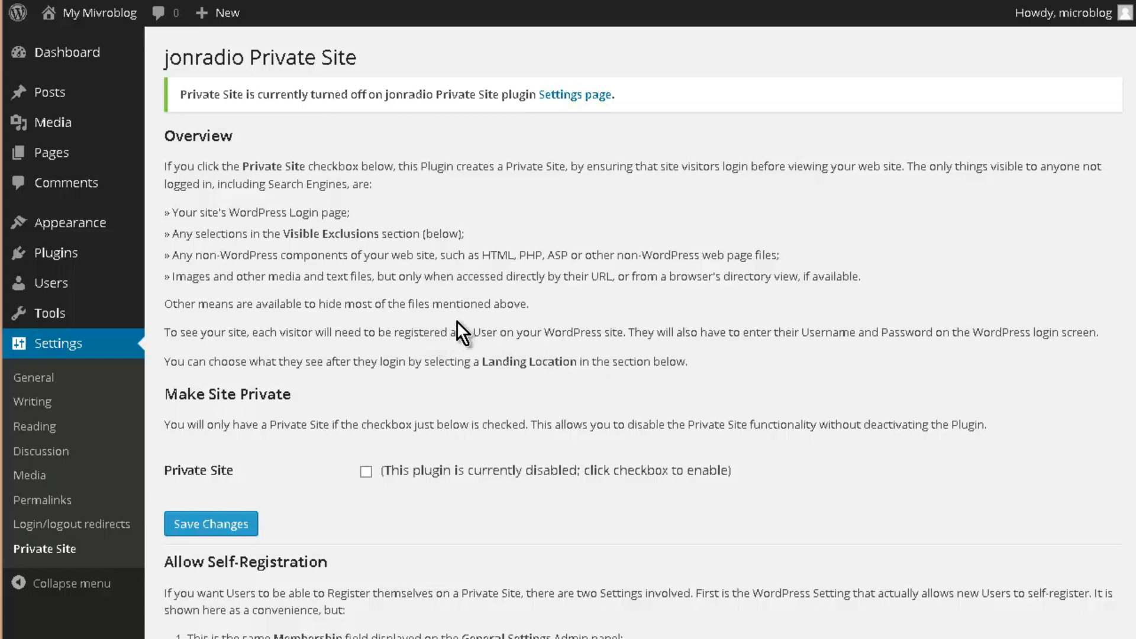
scroll(457, 321, "down", 4)
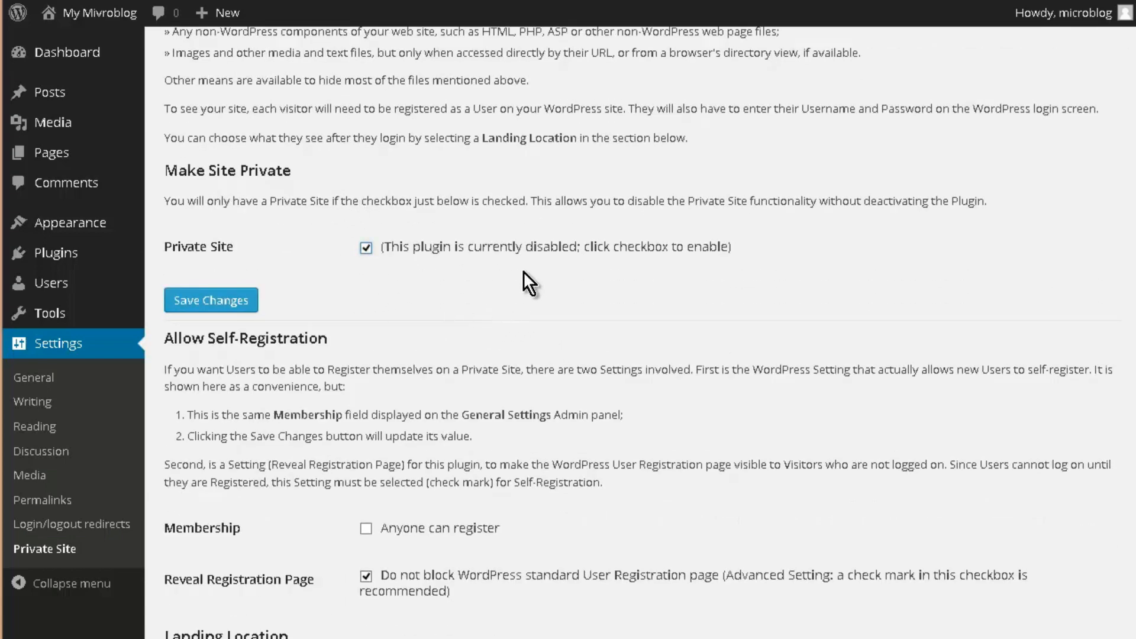
Enable the Membership option that lets anyone register on the private site
scroll(523, 272, "down", 5)
scroll(321, 301, "up", 1)
scroll(320, 300, "down", 1)
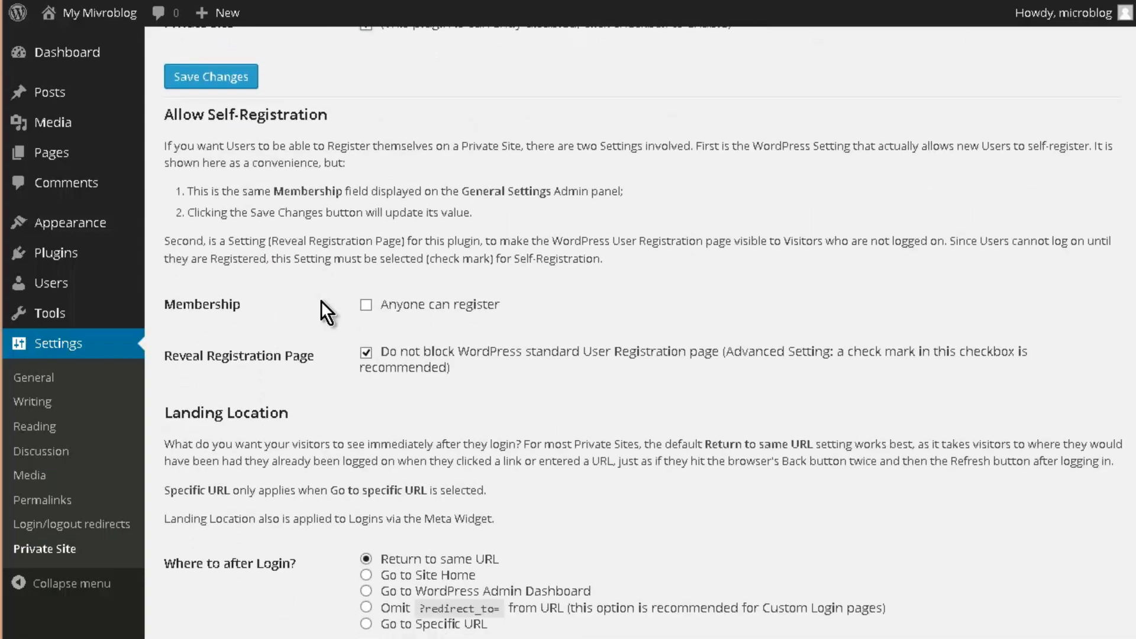
scroll(320, 300, "up", 5)
scroll(324, 306, "down", 6)
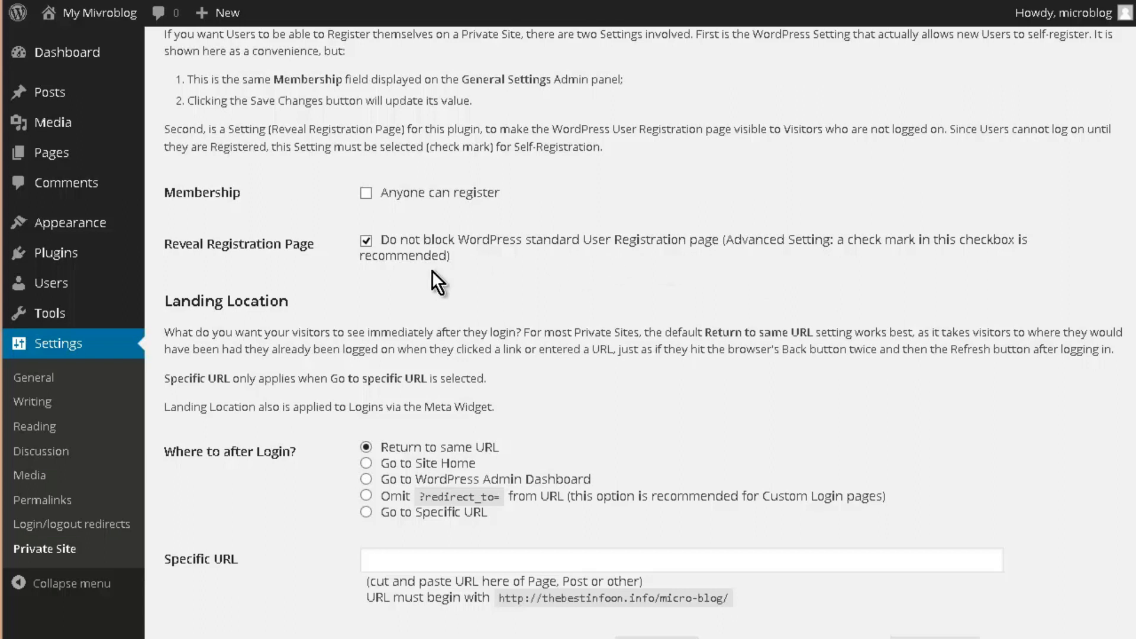
left_click(367, 193)
Review the landing location, custom login, visible exclusion and advanced options, and save the Private Site settings
scroll(294, 314, "down", 2)
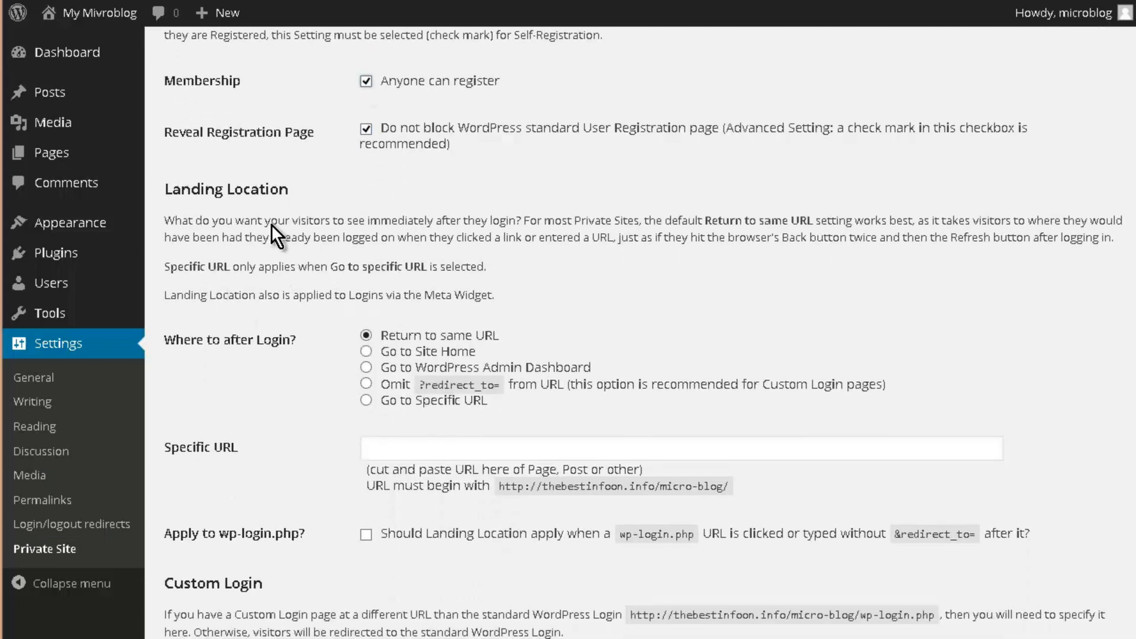
scroll(332, 350, "down", 2)
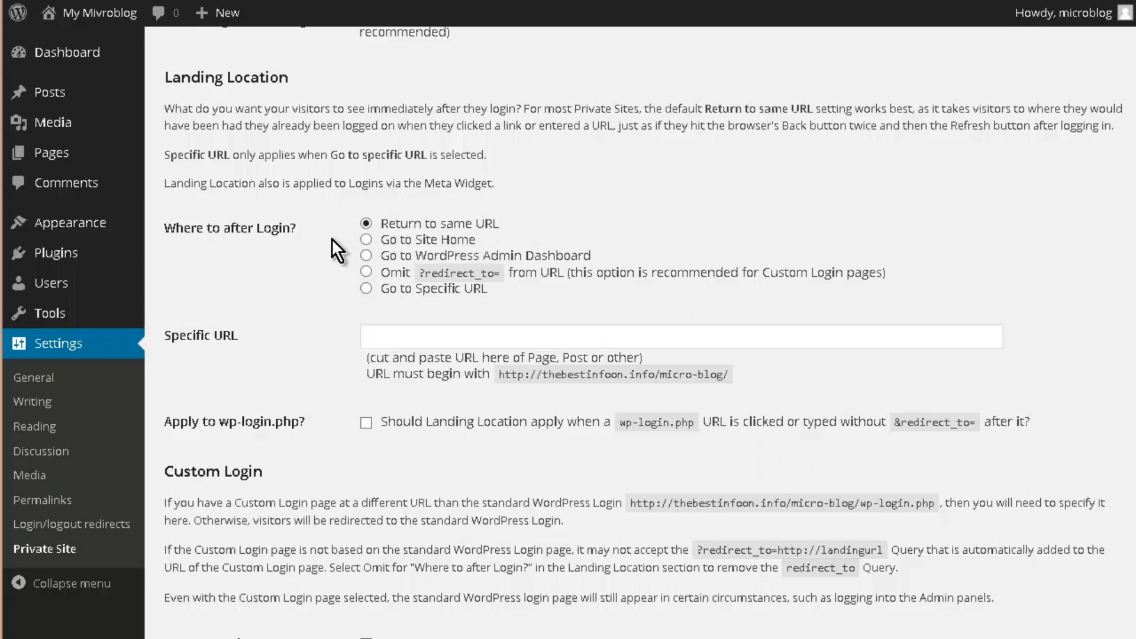
scroll(337, 241, "down", 2)
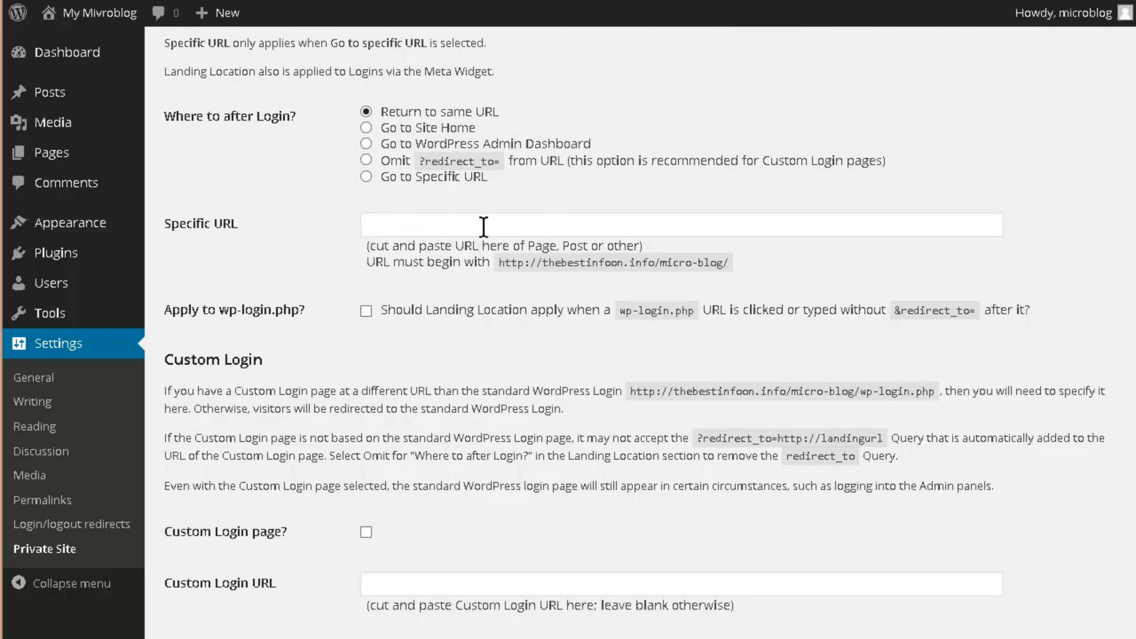
scroll(512, 224, "down", 2)
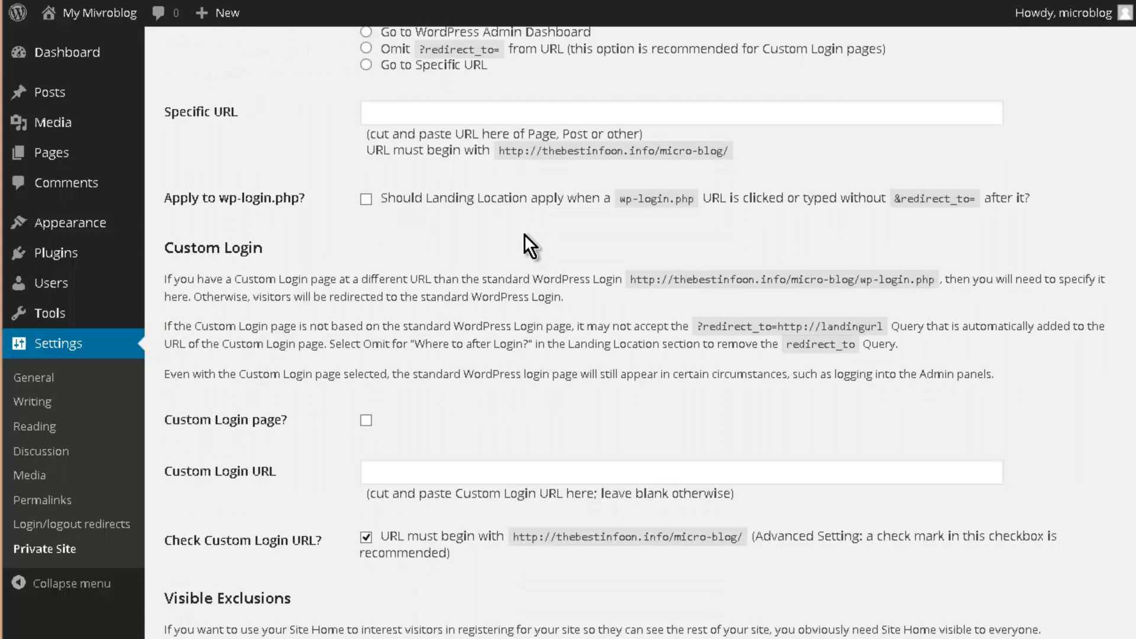
scroll(300, 236, "down", 4)
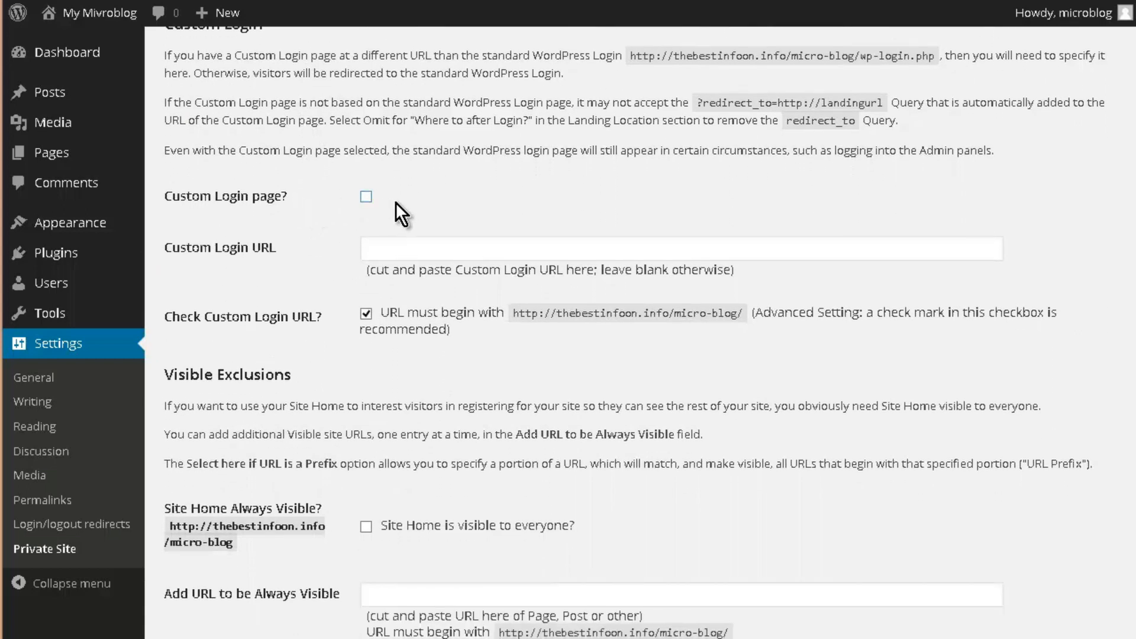
scroll(408, 219, "down", 4)
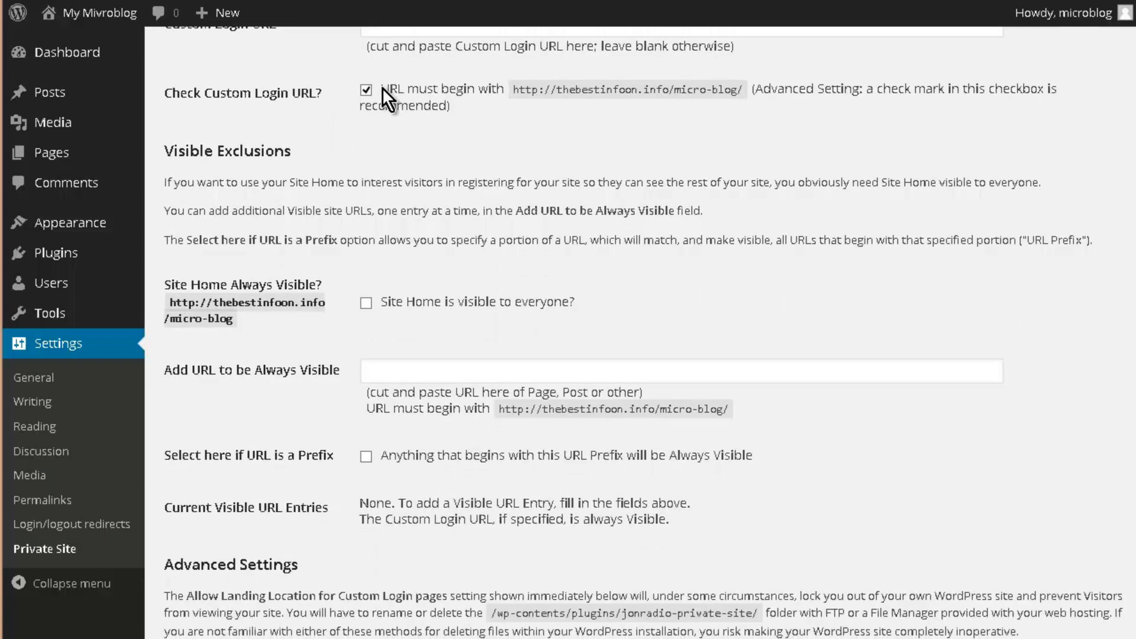
scroll(312, 223, "down", 2)
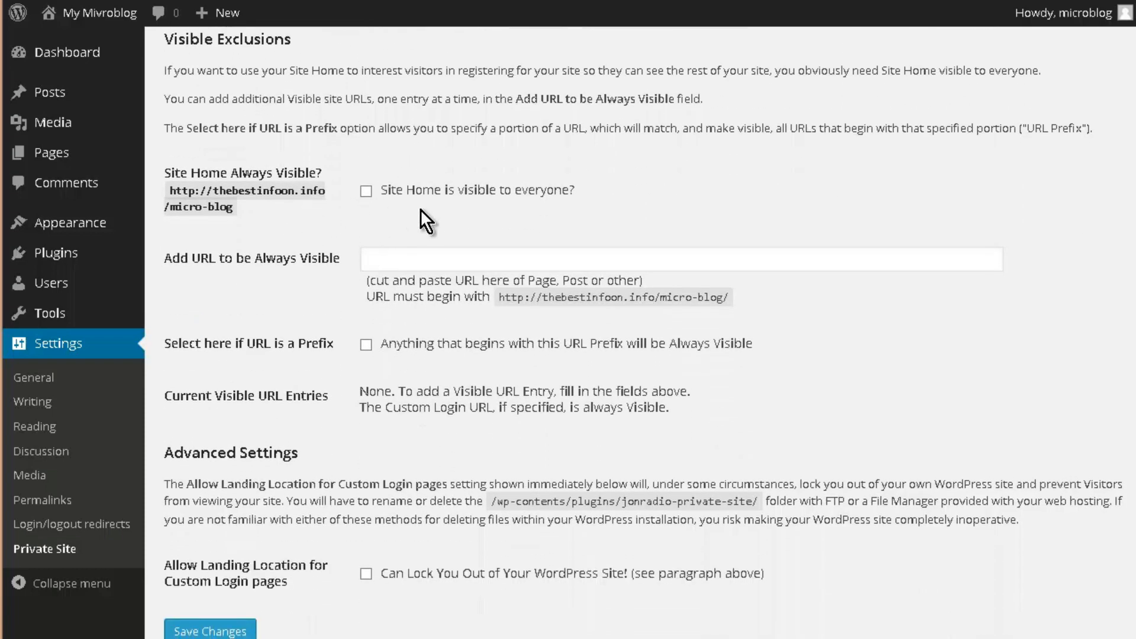
scroll(343, 230, "down", 2)
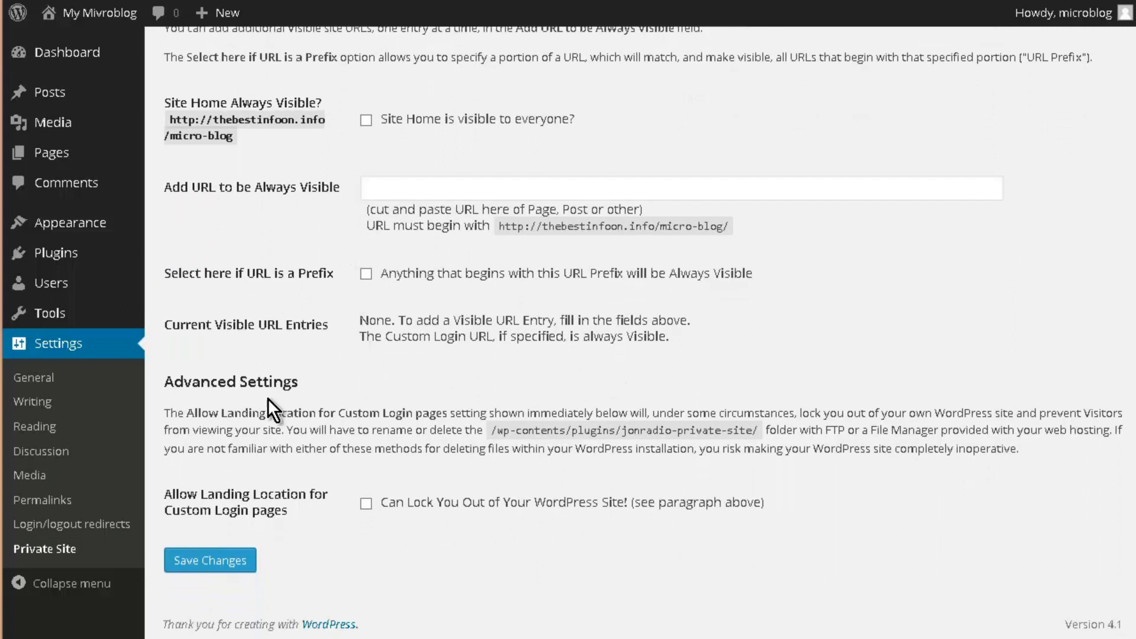
left_click(184, 560)
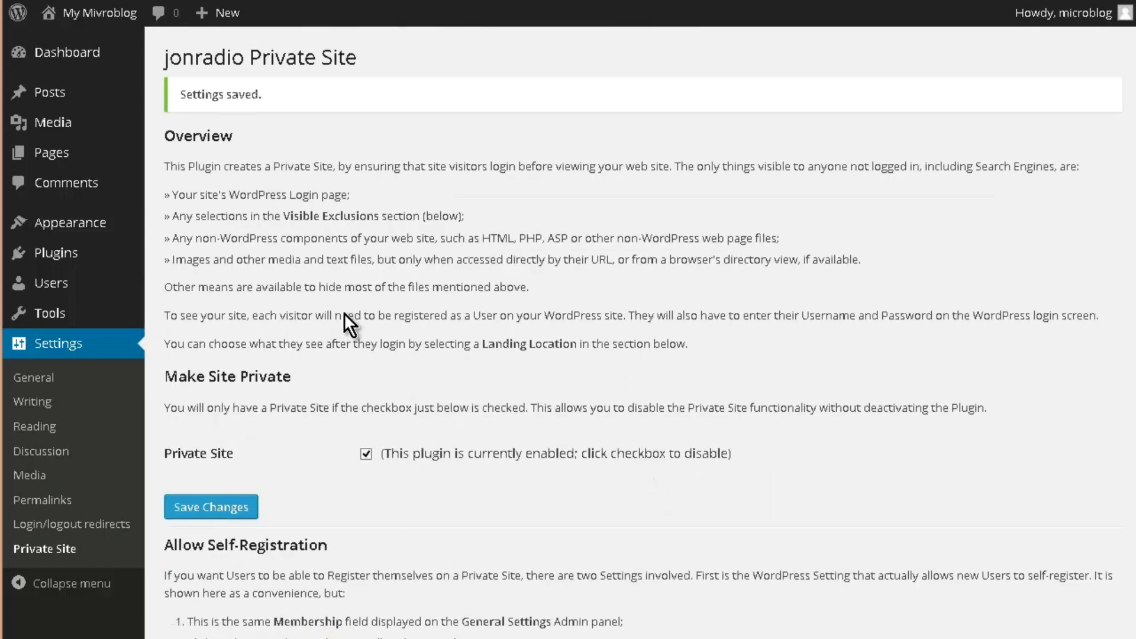
Log out of WordPress and try to open the My Mivroblog site while logged out
mouse_move(1046, 14)
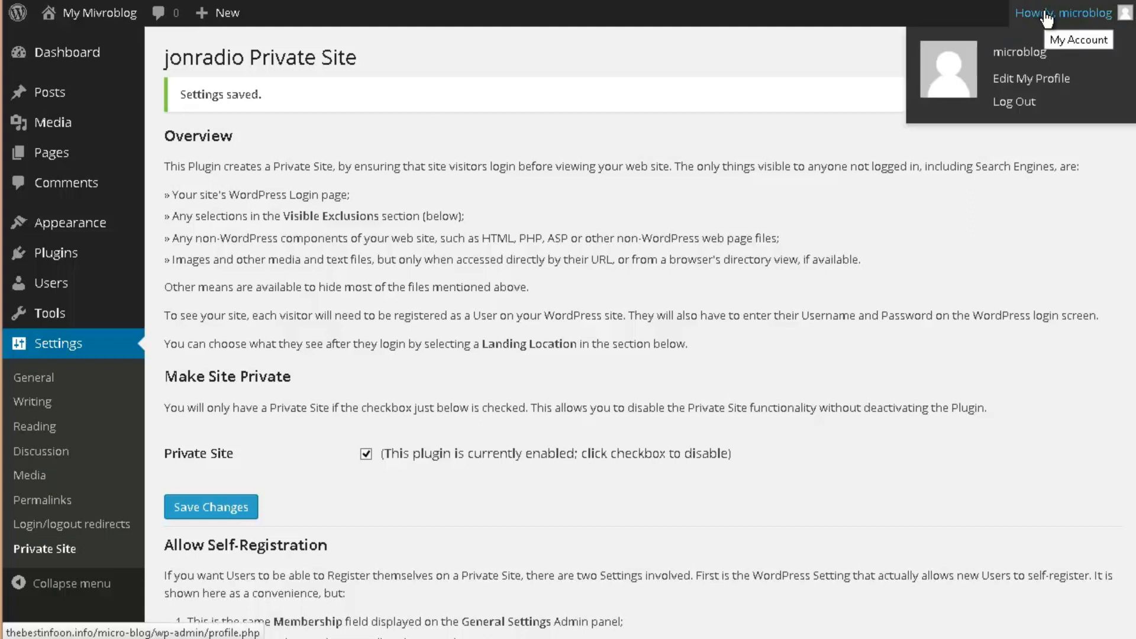
left_click(1016, 102)
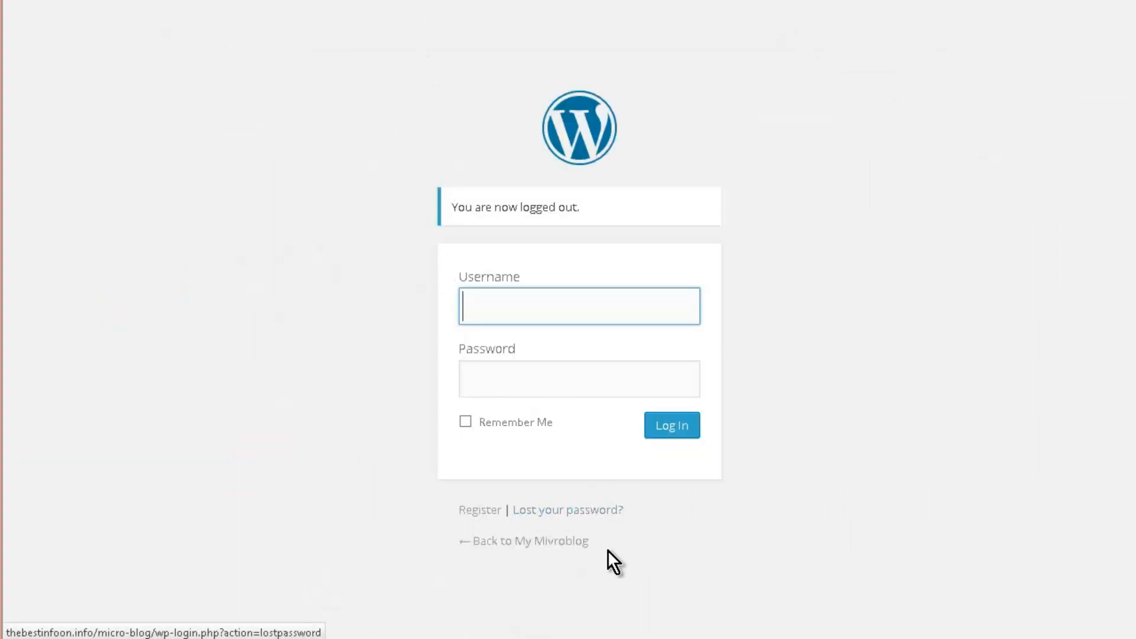
left_click(518, 540)
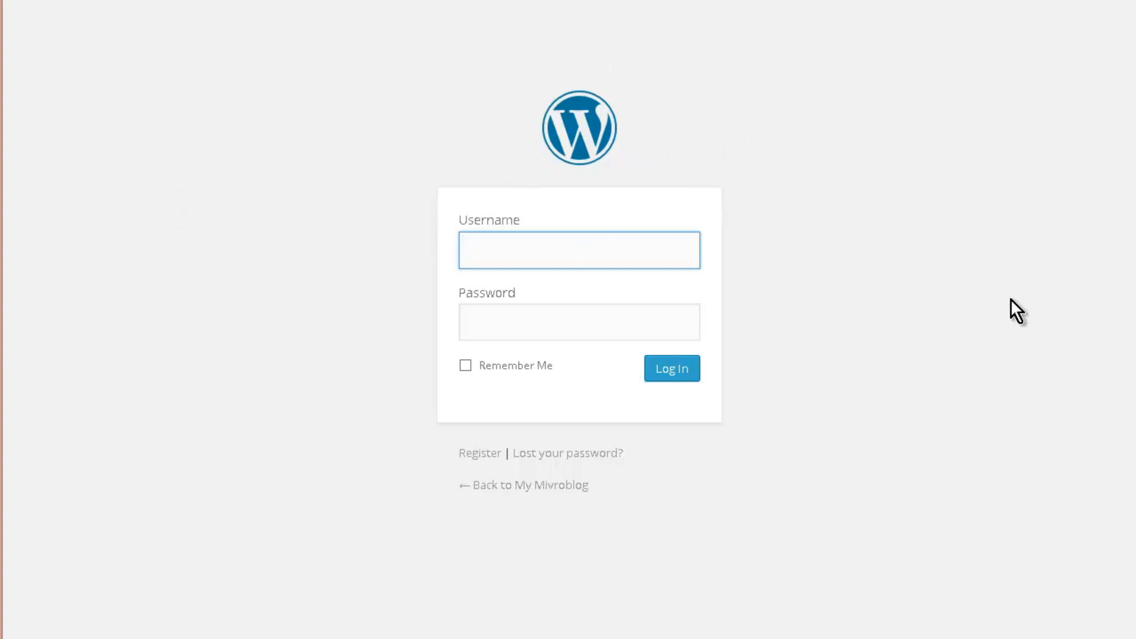
Log in with the username microblog and the account password, and dismiss the browser's offer to remember the password
type("microb")
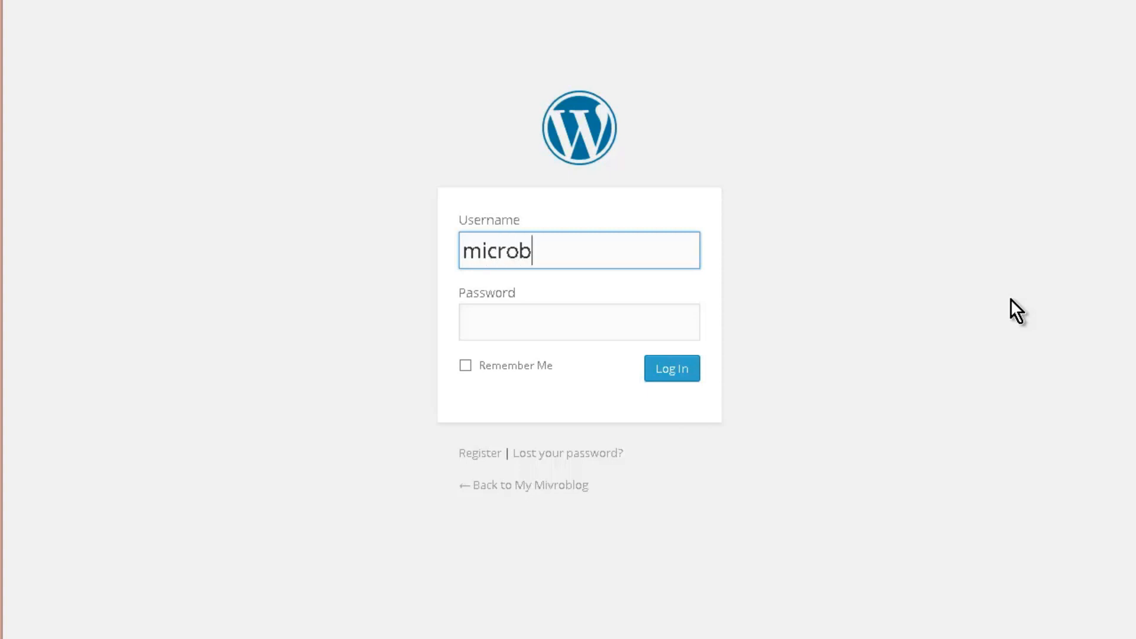
type("log")
key("Tab")
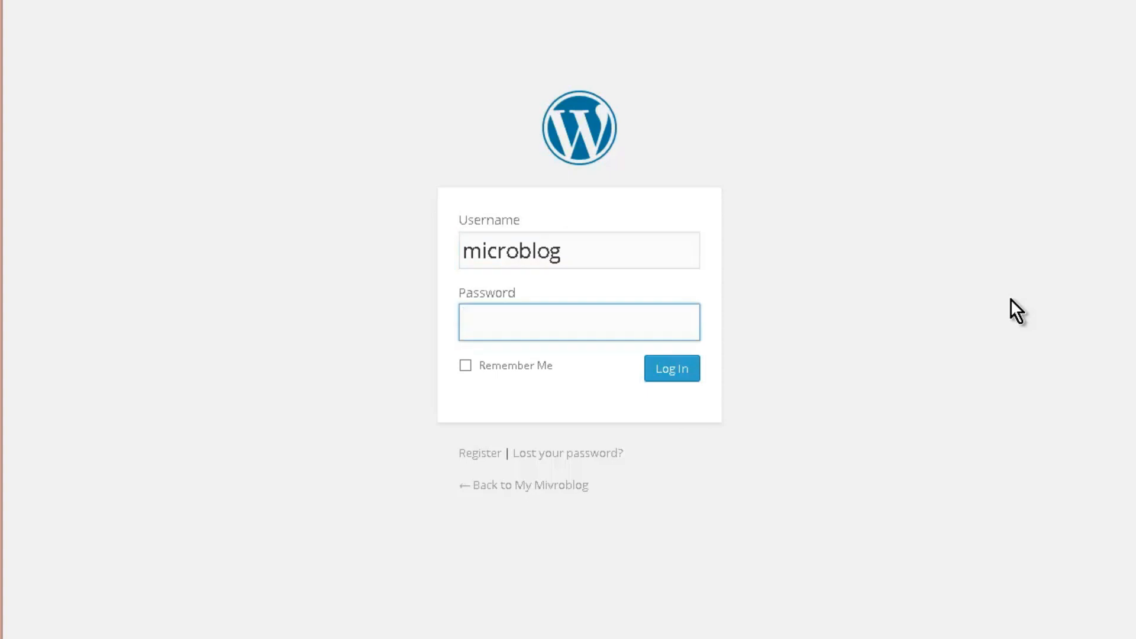
type("********")
key("Tab")
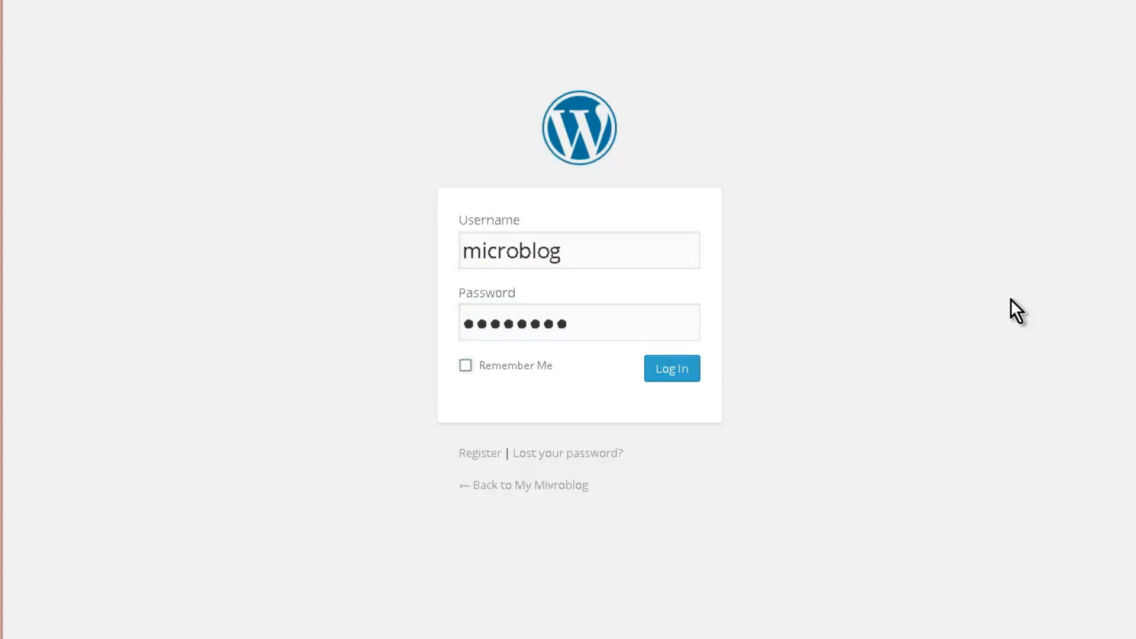
key("space")
key("Return")
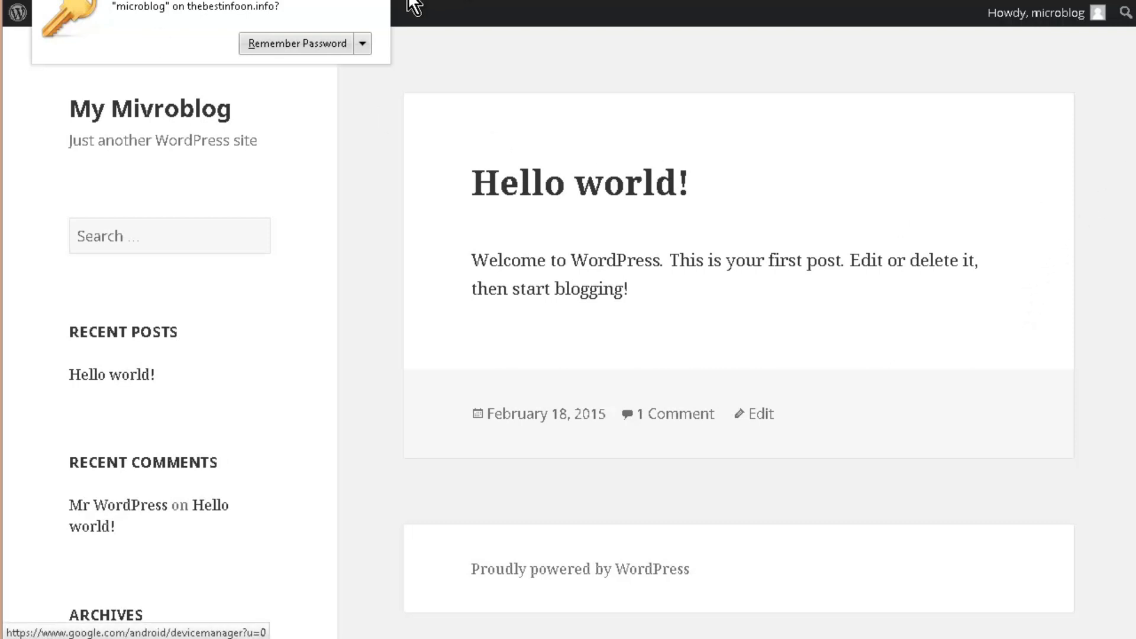
left_click(592, 159)
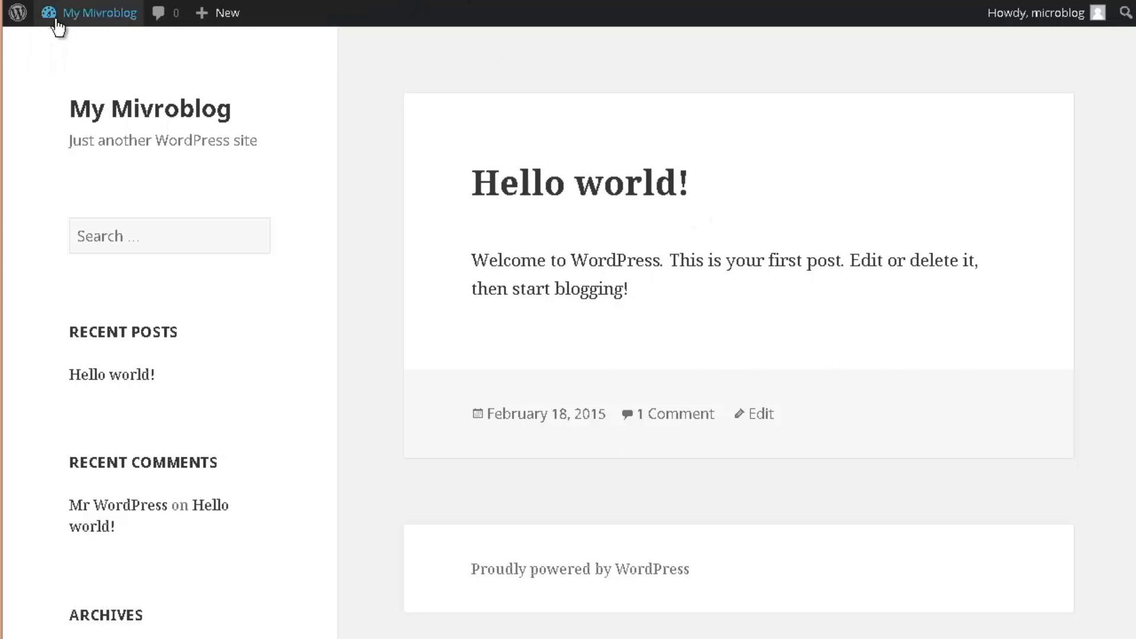
Go through the dashboard to the installed plugins and deactivate jonradio Private Site
mouse_move(52, 19)
left_click(83, 42)
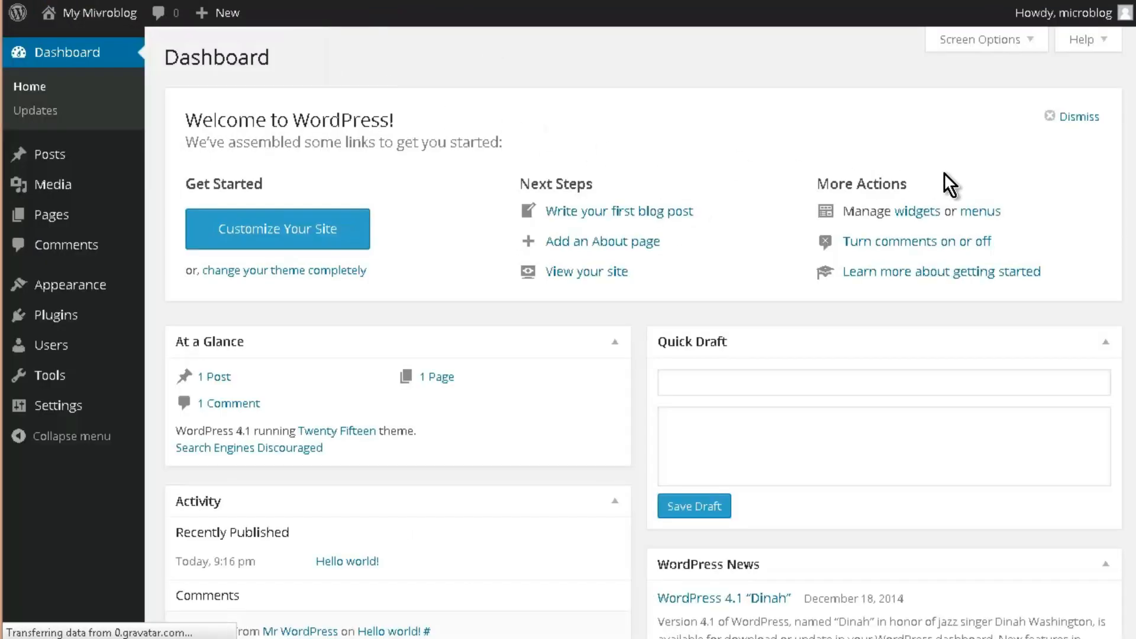
mouse_move(71, 322)
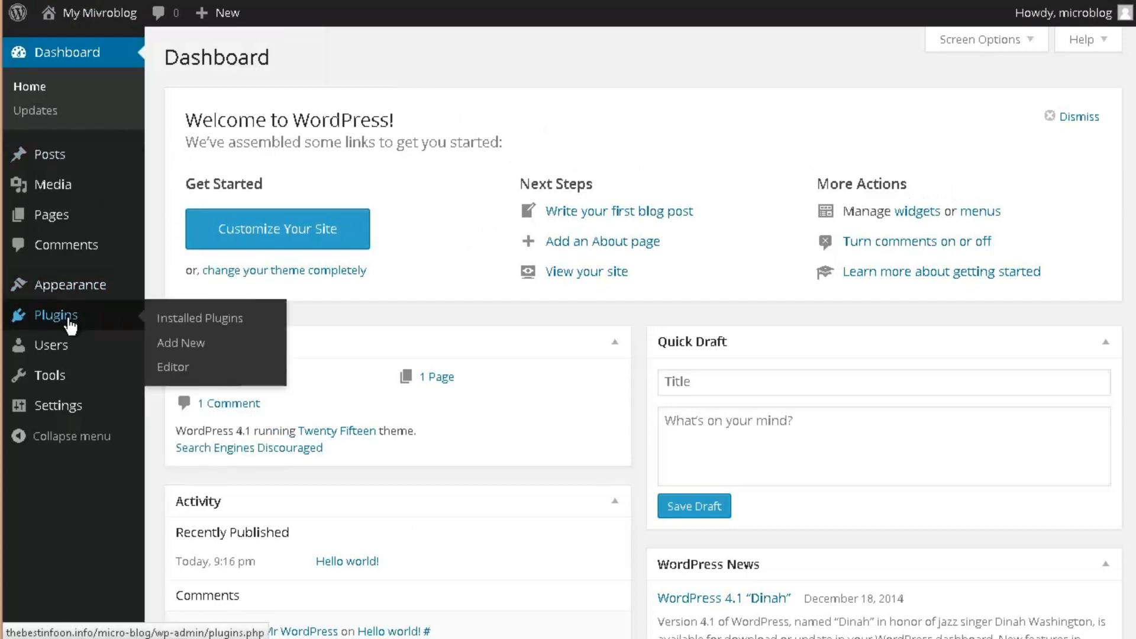
left_click(176, 319)
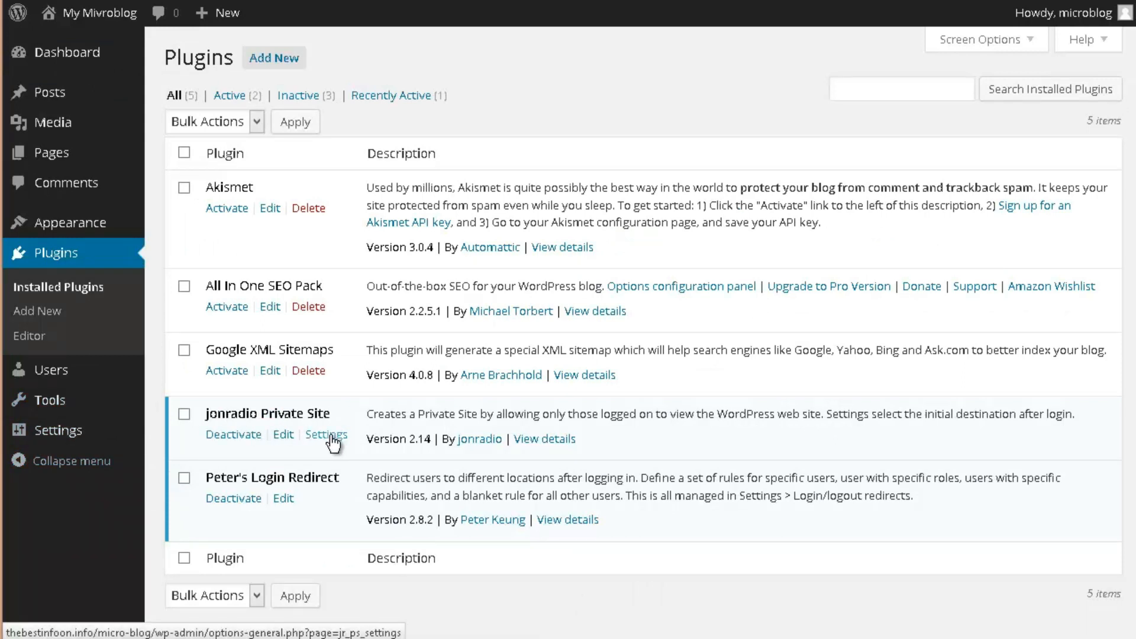
left_click(231, 438)
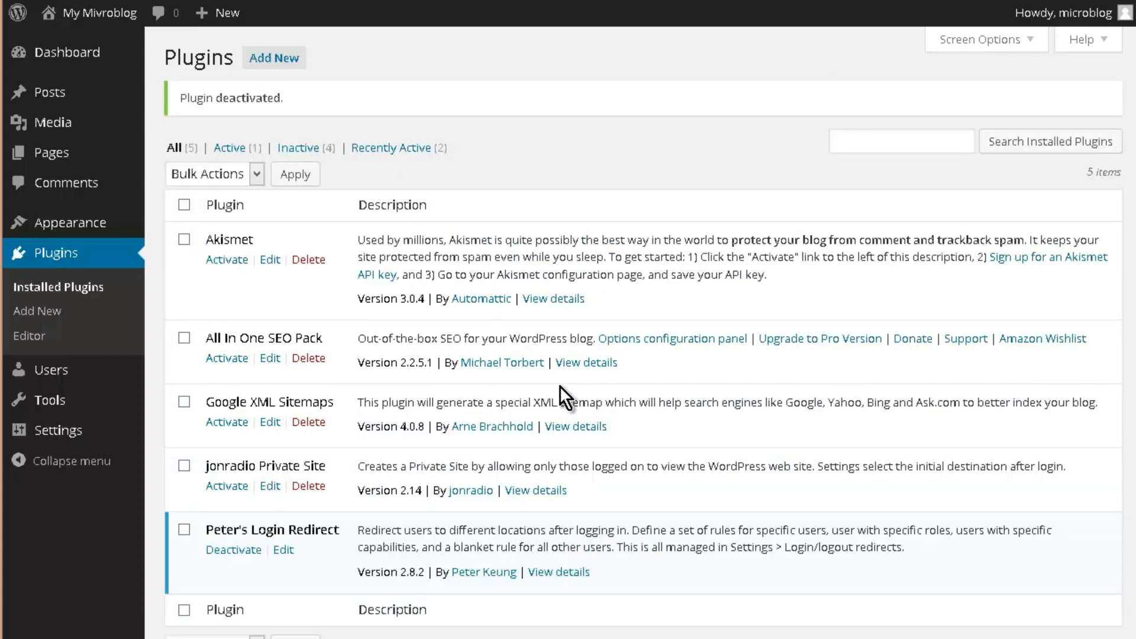
Activate the All In One SEO Pack and Google XML Sitemaps plugins, dismissing the SEO welcome notice
scroll(459, 329, "down", 2)
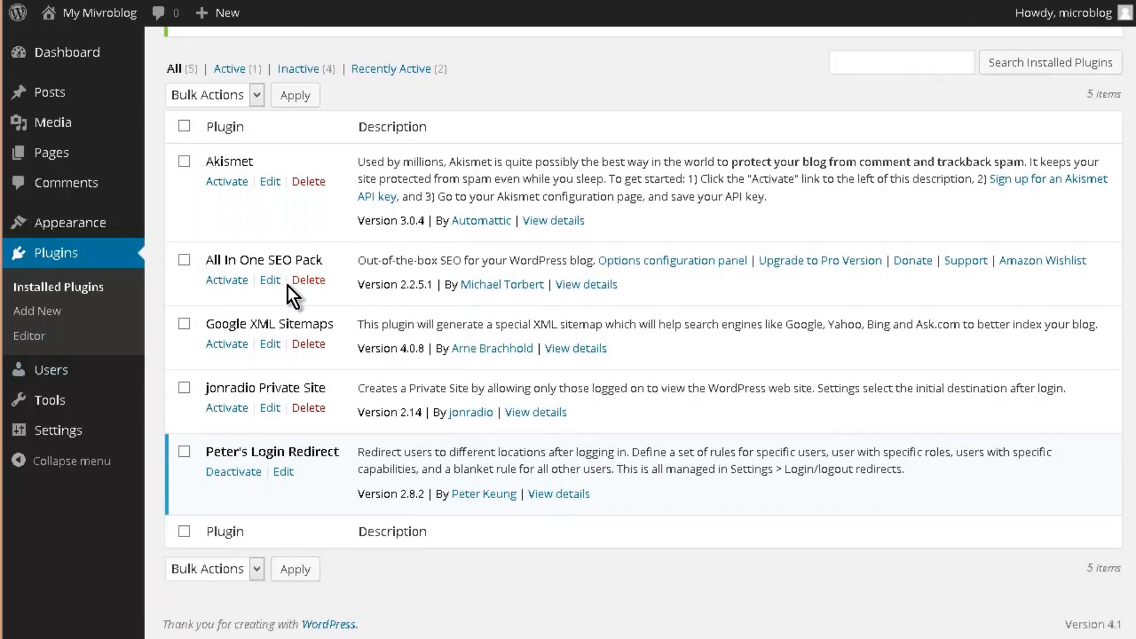
left_click(232, 283)
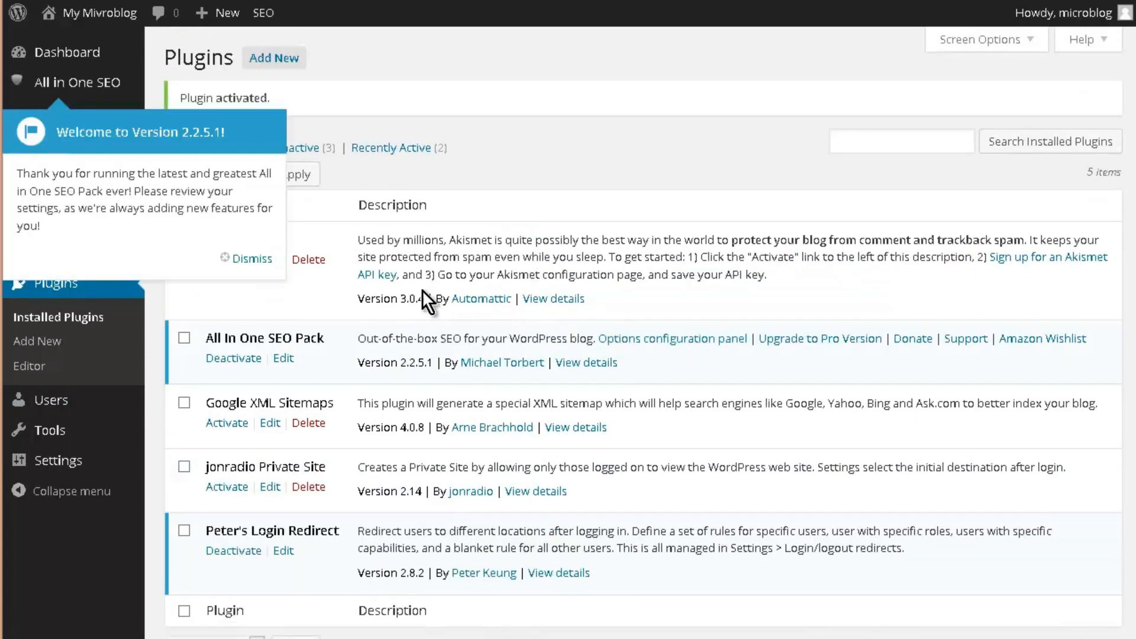
left_click(248, 261)
scroll(438, 258, "down", 3)
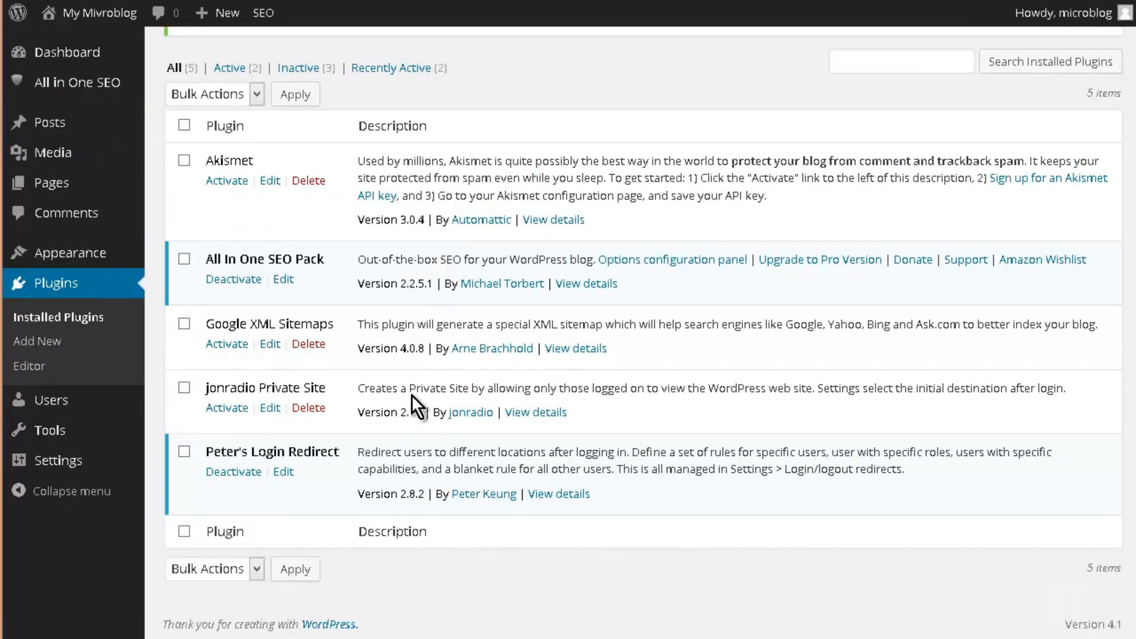
left_click(225, 345)
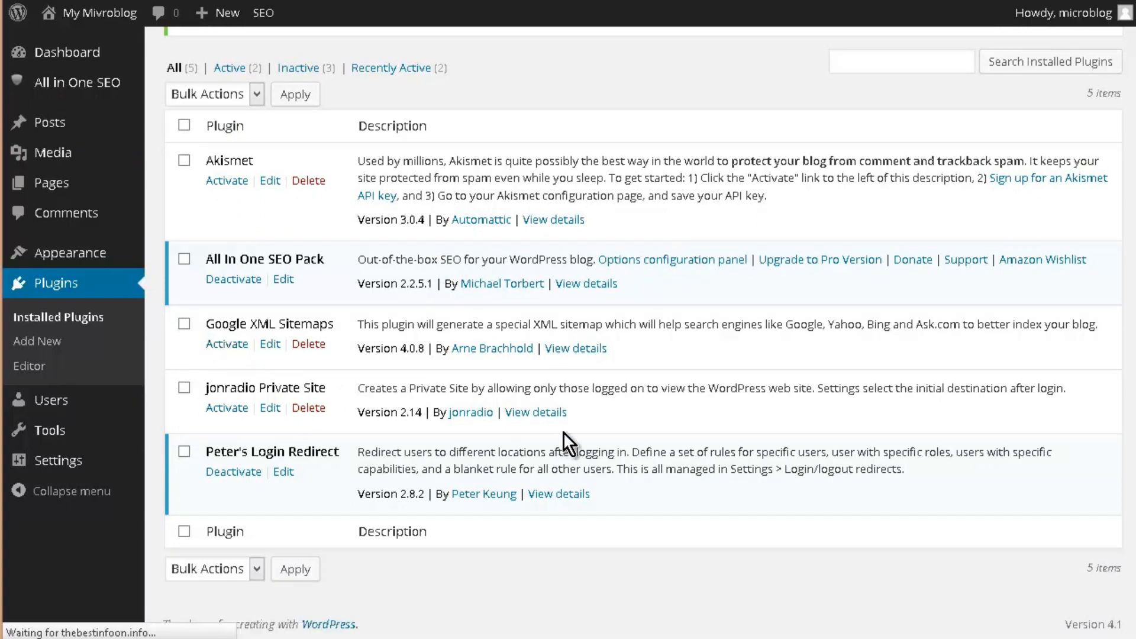
Open the All in One SEO general settings and examine the home page, keyword and title options
mouse_move(90, 85)
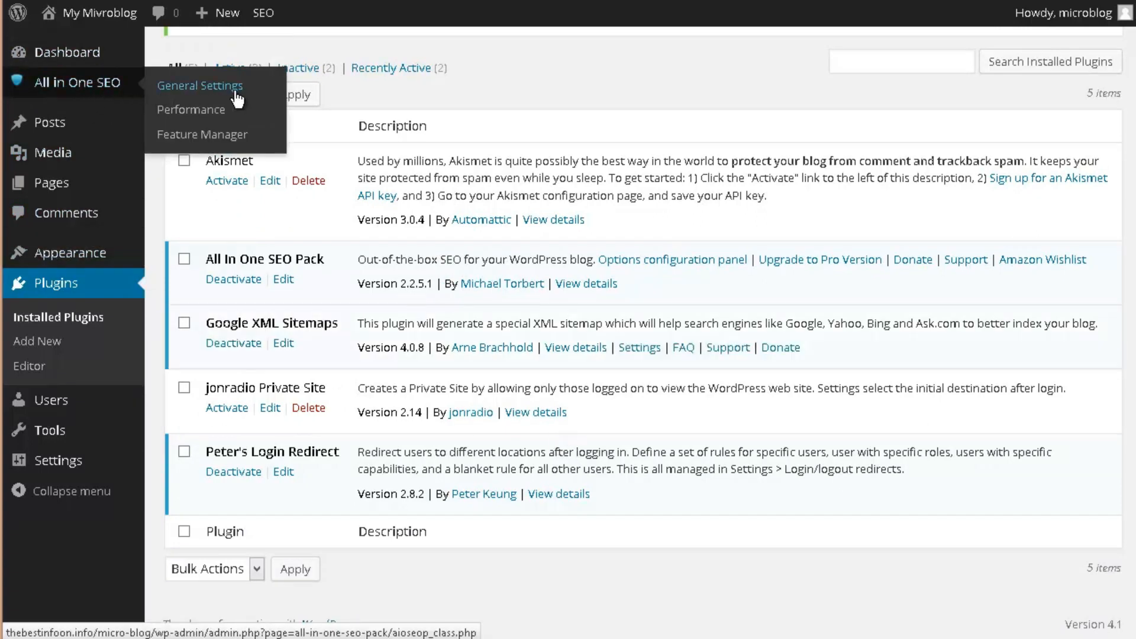
left_click(630, 332)
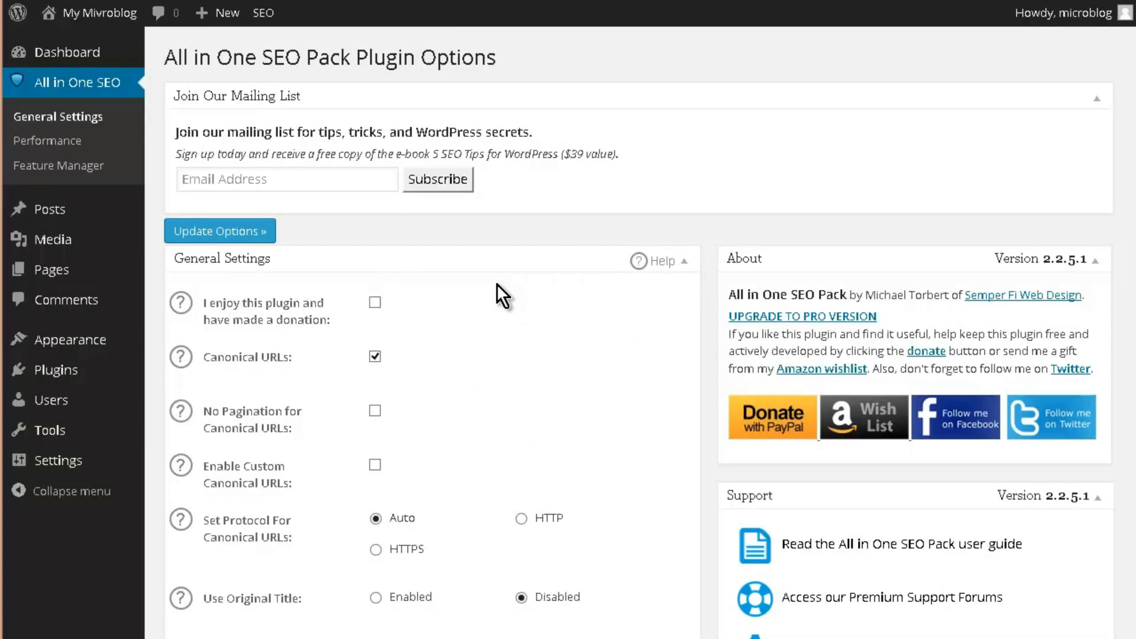
scroll(499, 283, "down", 5)
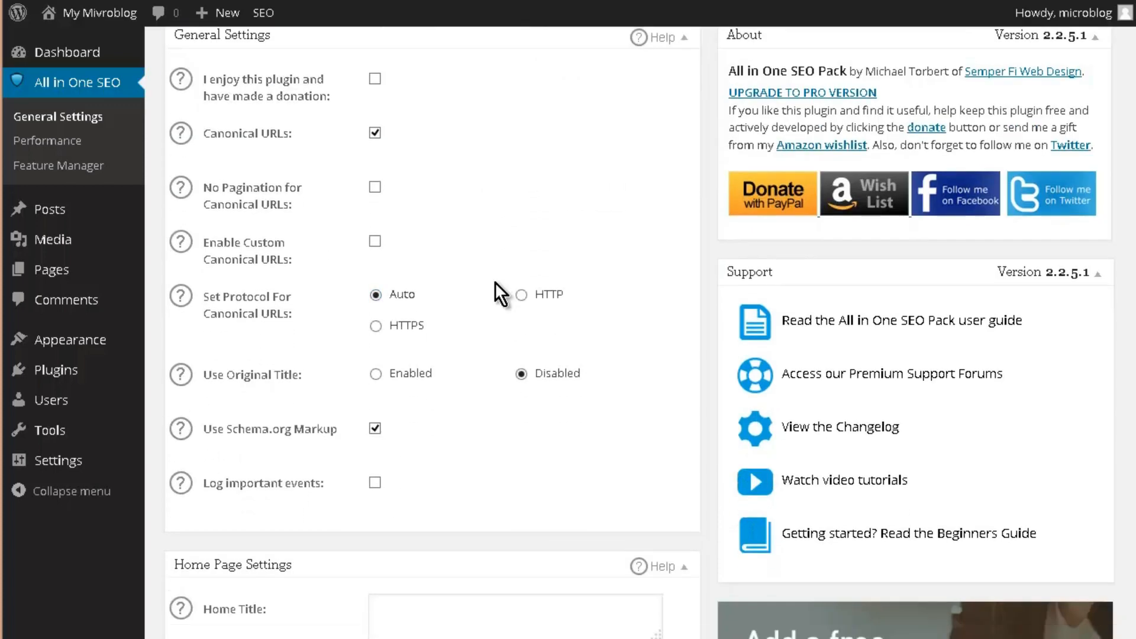
scroll(495, 281, "down", 10)
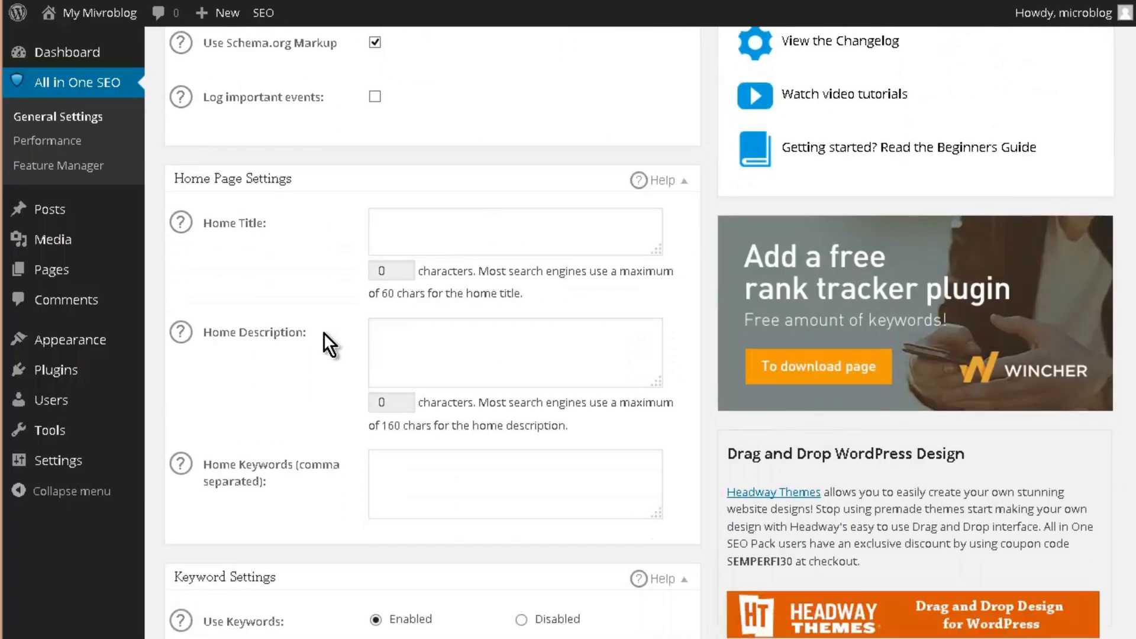
scroll(472, 345, "down", 6)
scroll(504, 337, "up", 10)
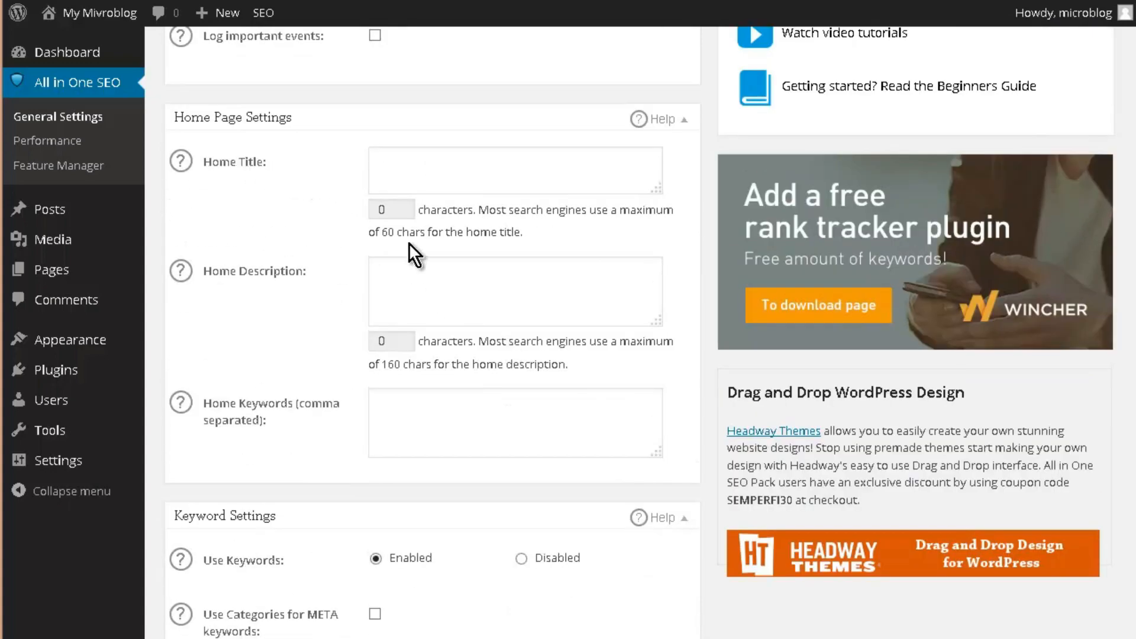
scroll(427, 231, "down", 2)
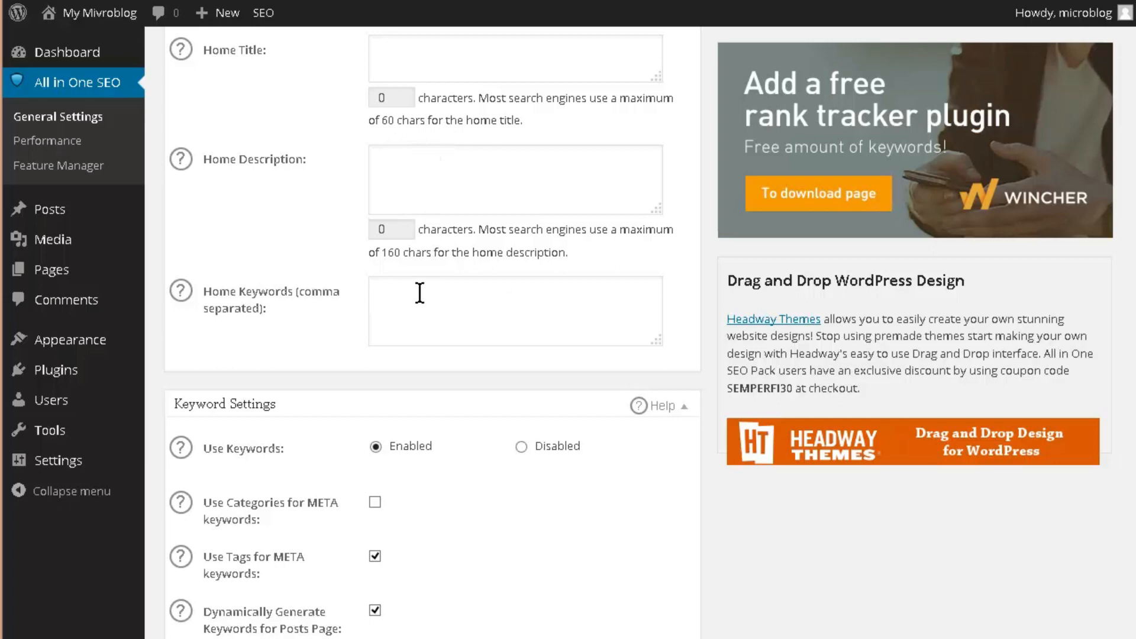
scroll(456, 297, "down", 2)
scroll(504, 349, "down", 4)
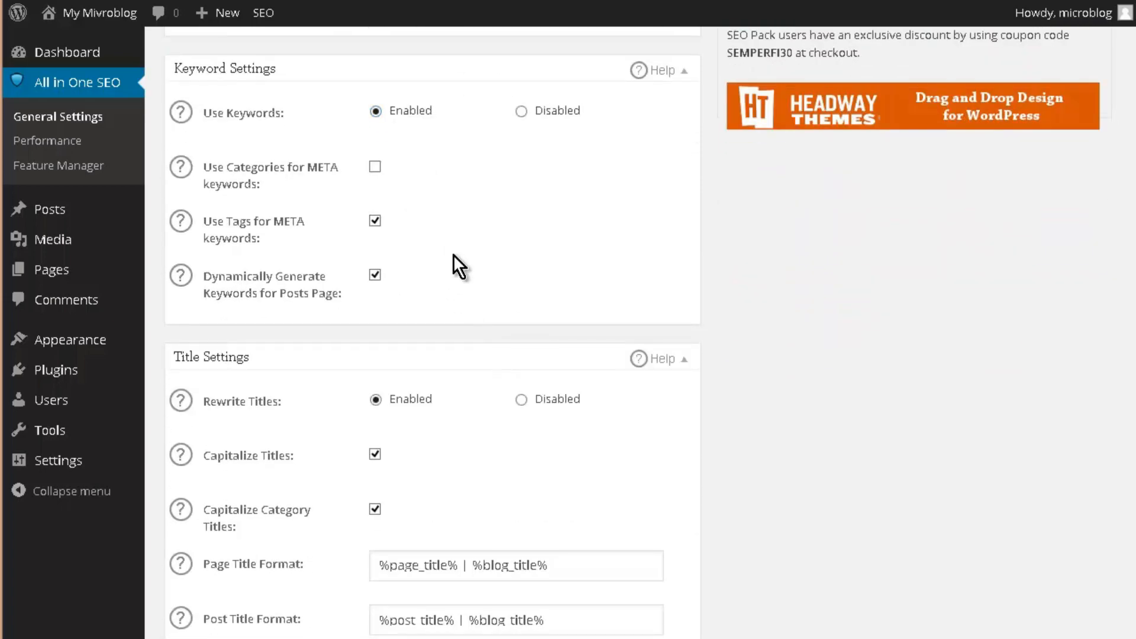
scroll(446, 247, "down", 6)
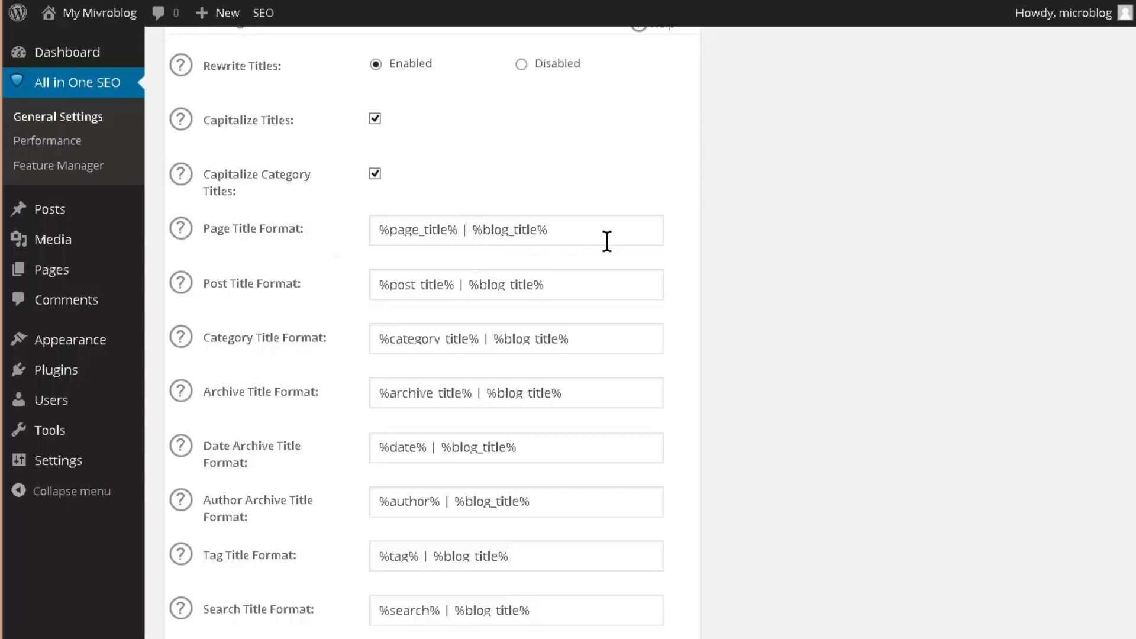
Highlight the blog title portion of the Page Title Format and save the All in One SEO options
double_click(460, 229)
key("shift+End")
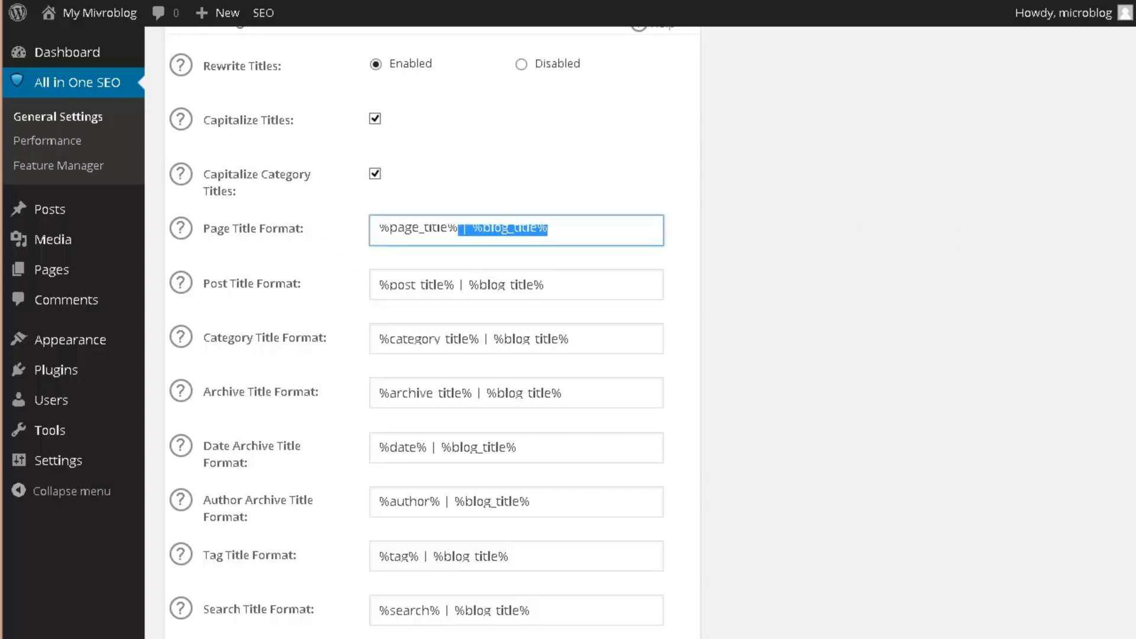
scroll(725, 378, "down", 20)
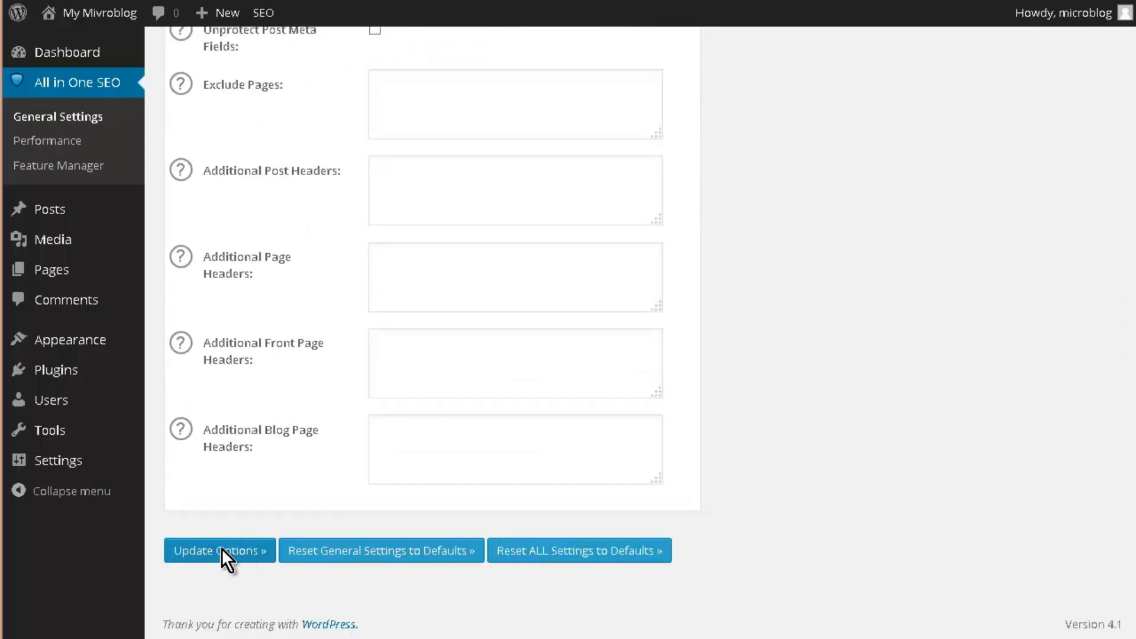
left_click(221, 550)
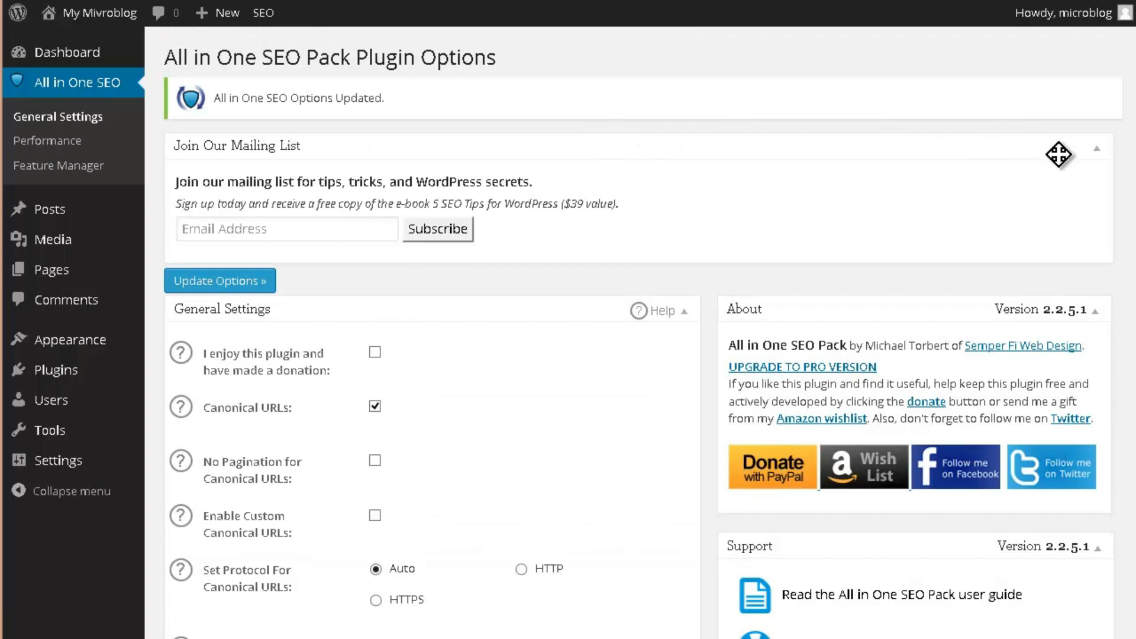
Open the login/logout redirect settings and choose the subscriber role for a new role-specific rule
mouse_move(59, 465)
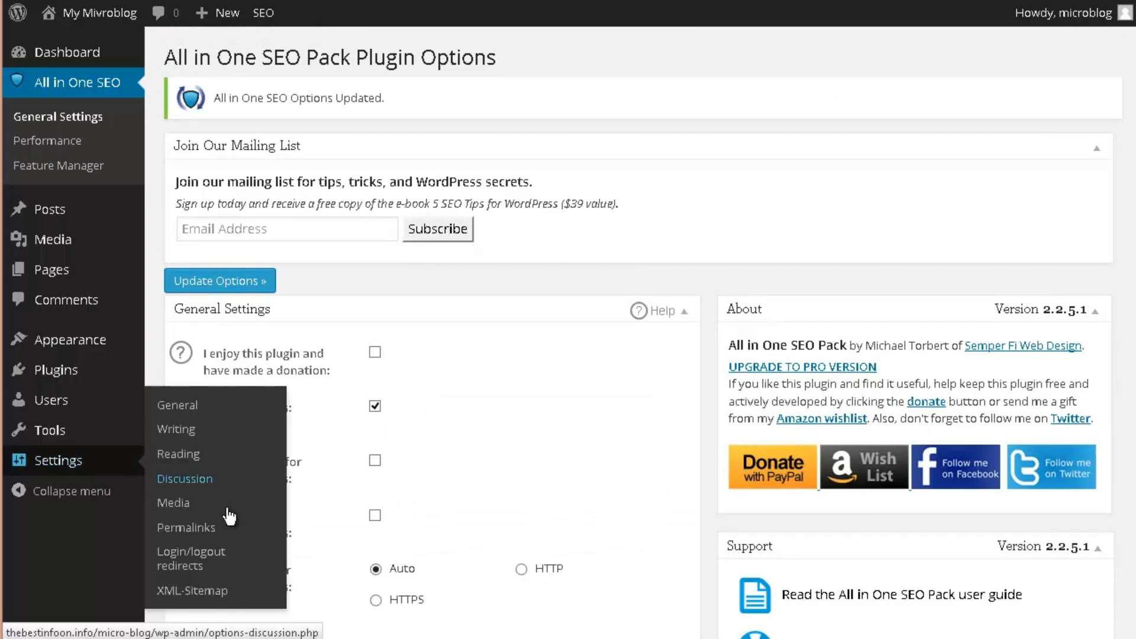
left_click(207, 556)
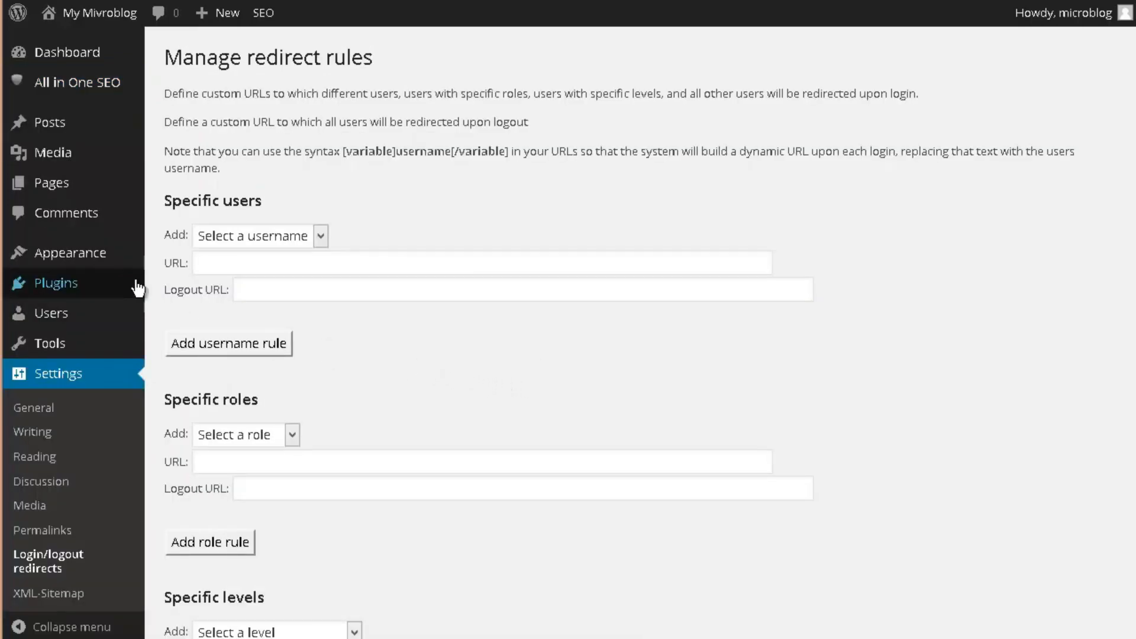
scroll(487, 311, "down", 3)
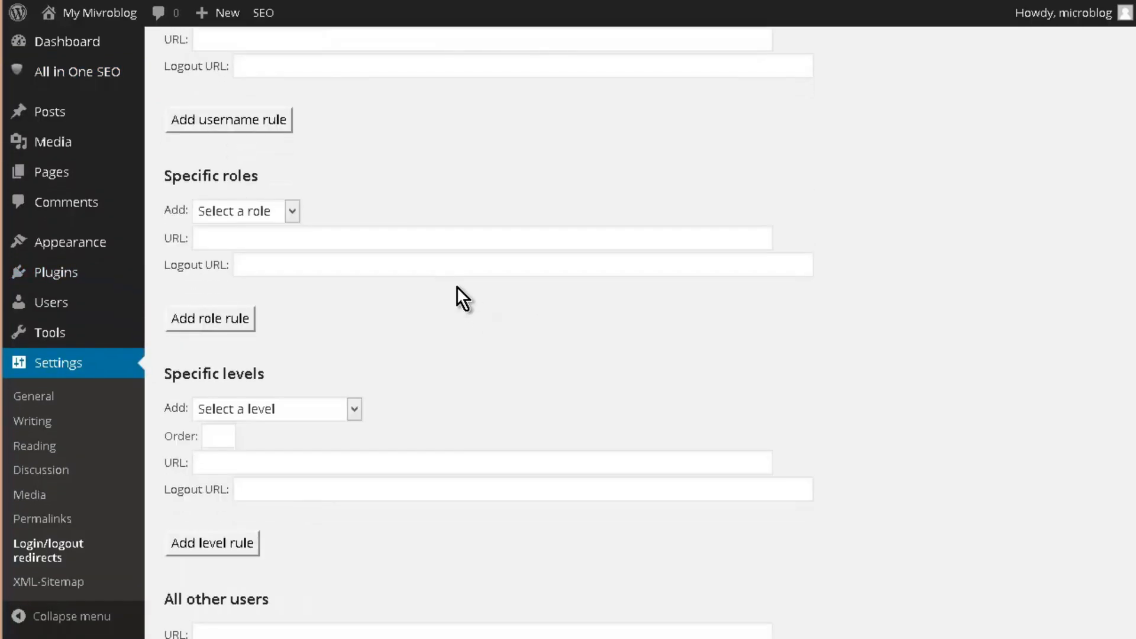
left_click(293, 212)
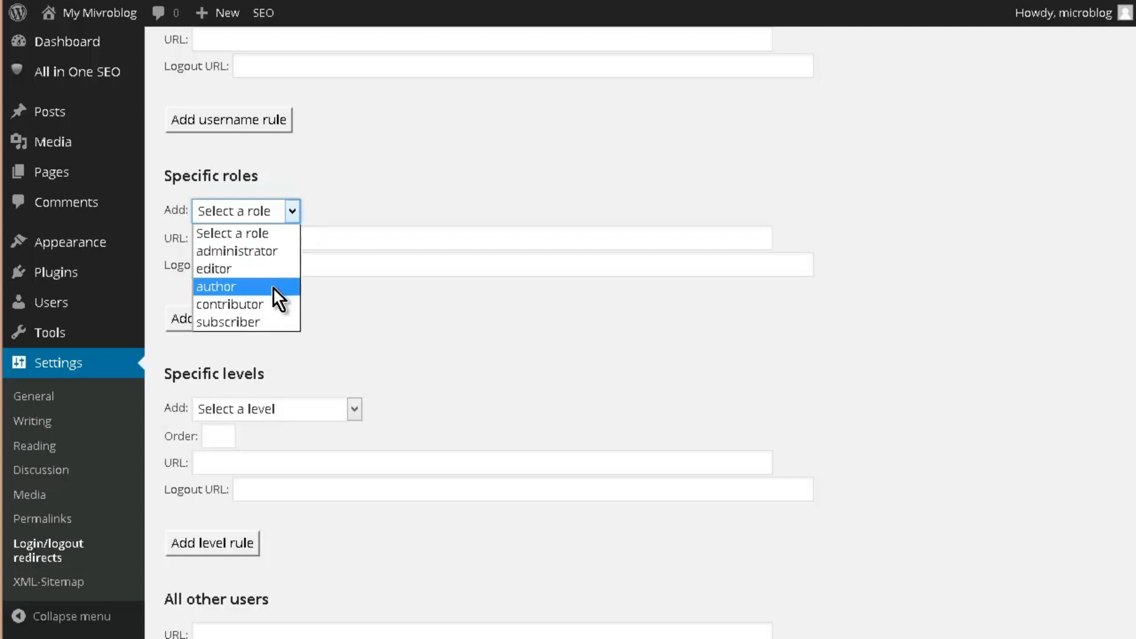
left_click(272, 321)
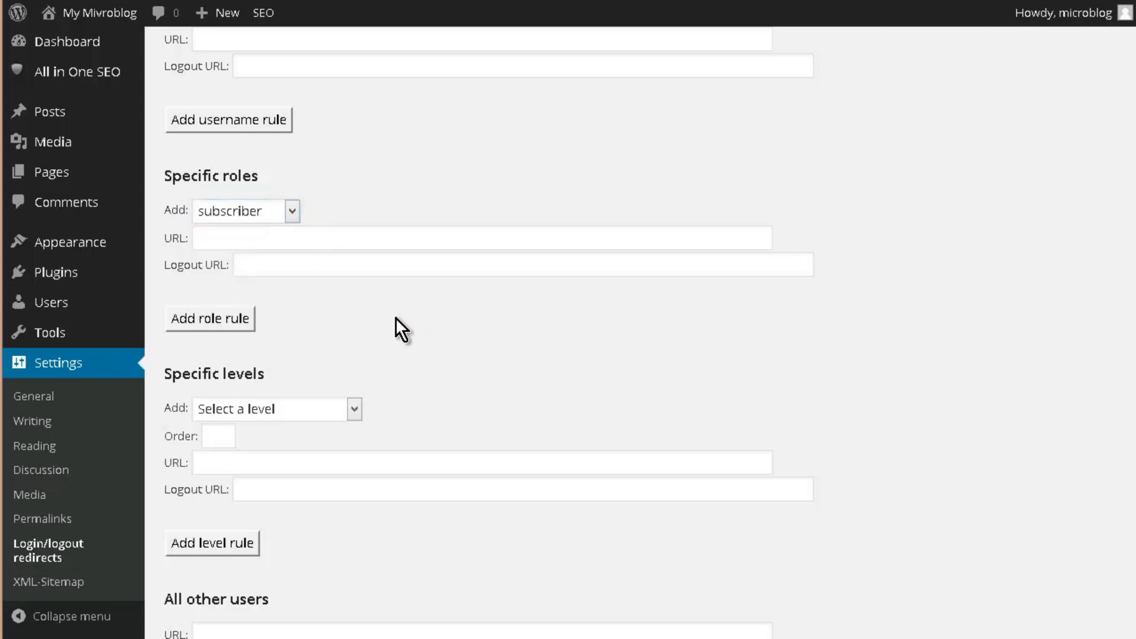
scroll(396, 317, "down", 2)
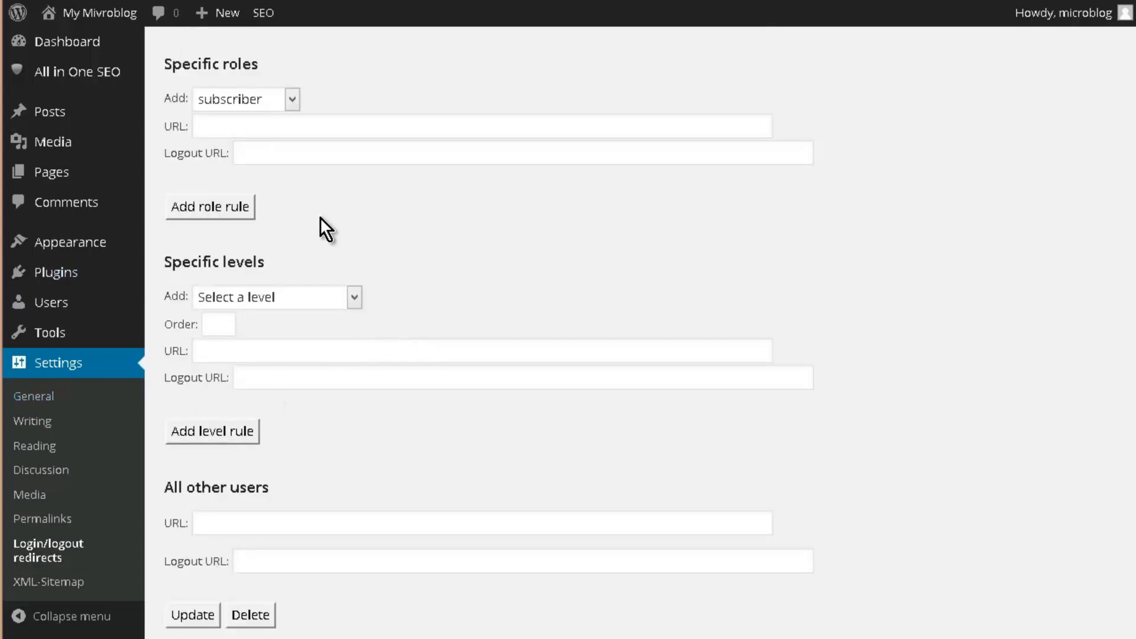
left_click(223, 126)
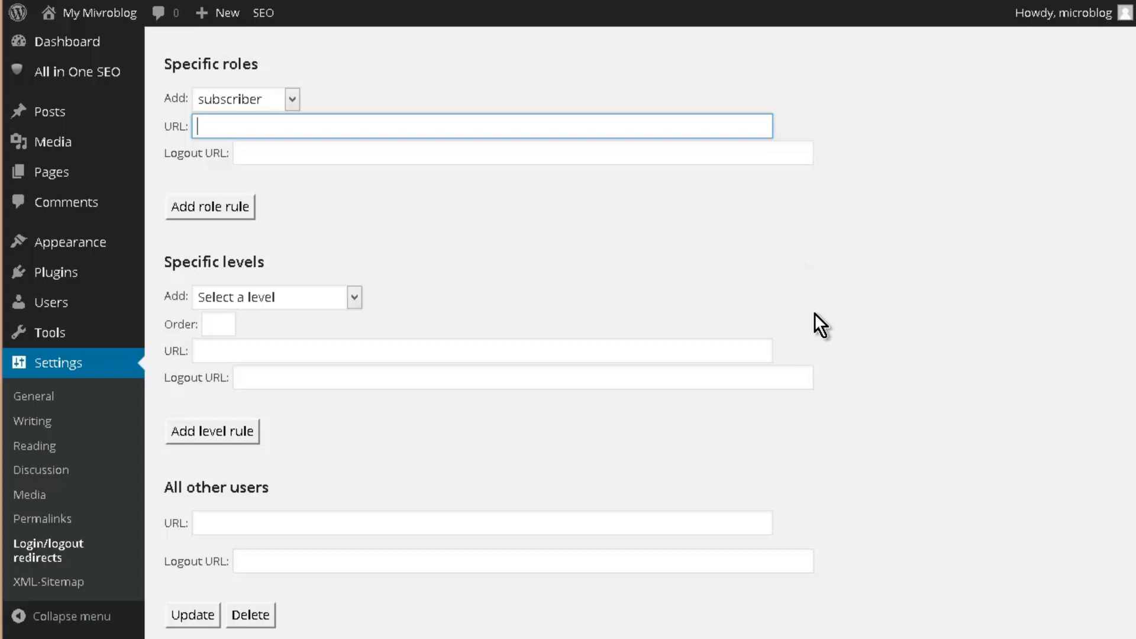
type("http://thebestinfoon.info/micro-blog/")
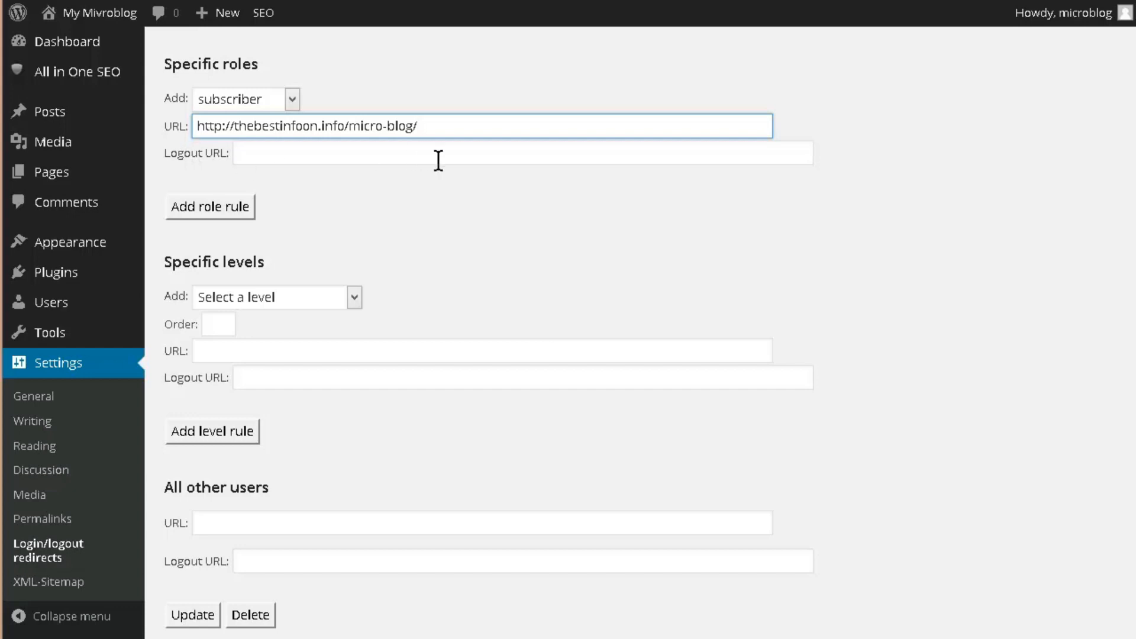
scroll(414, 379, "down", 5)
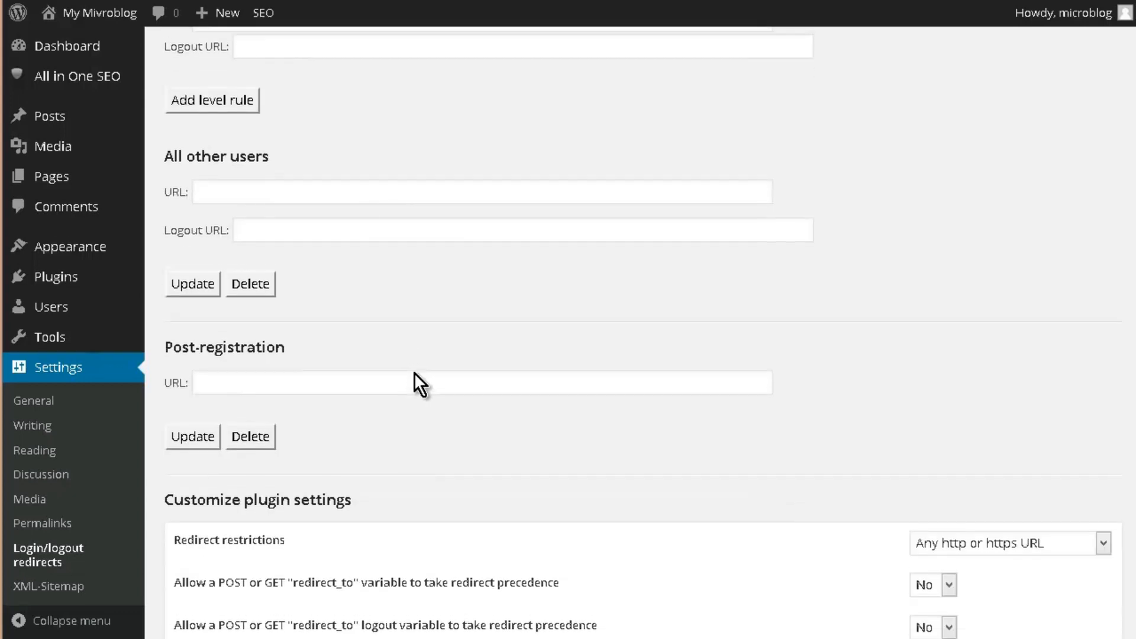
scroll(402, 355, "up", 5)
left_click(189, 208)
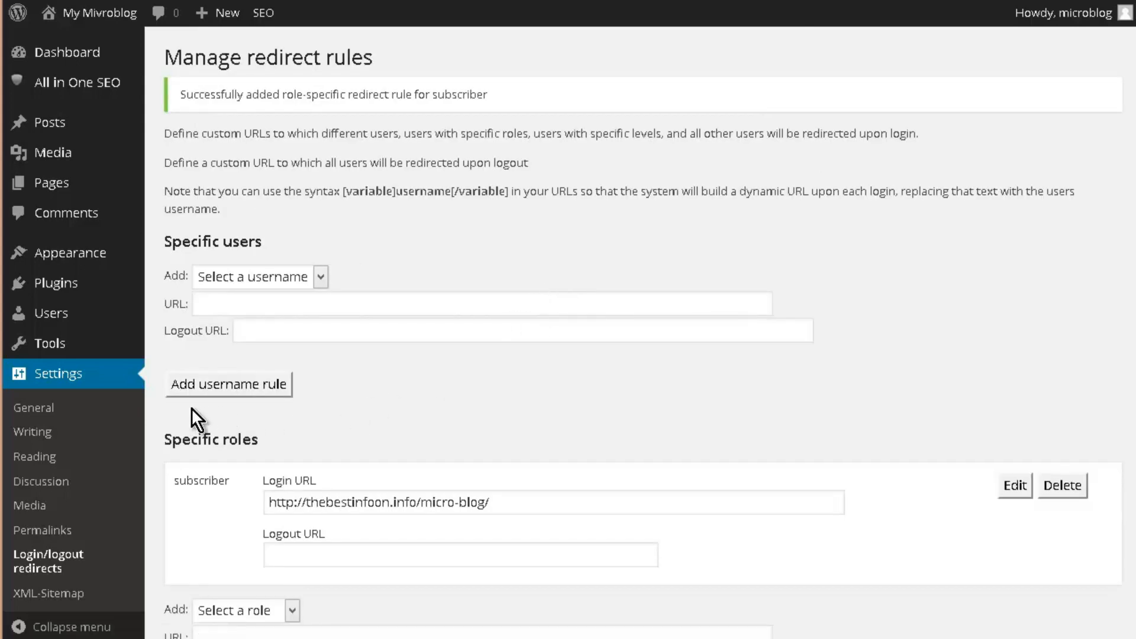
scroll(184, 409, "down", 15)
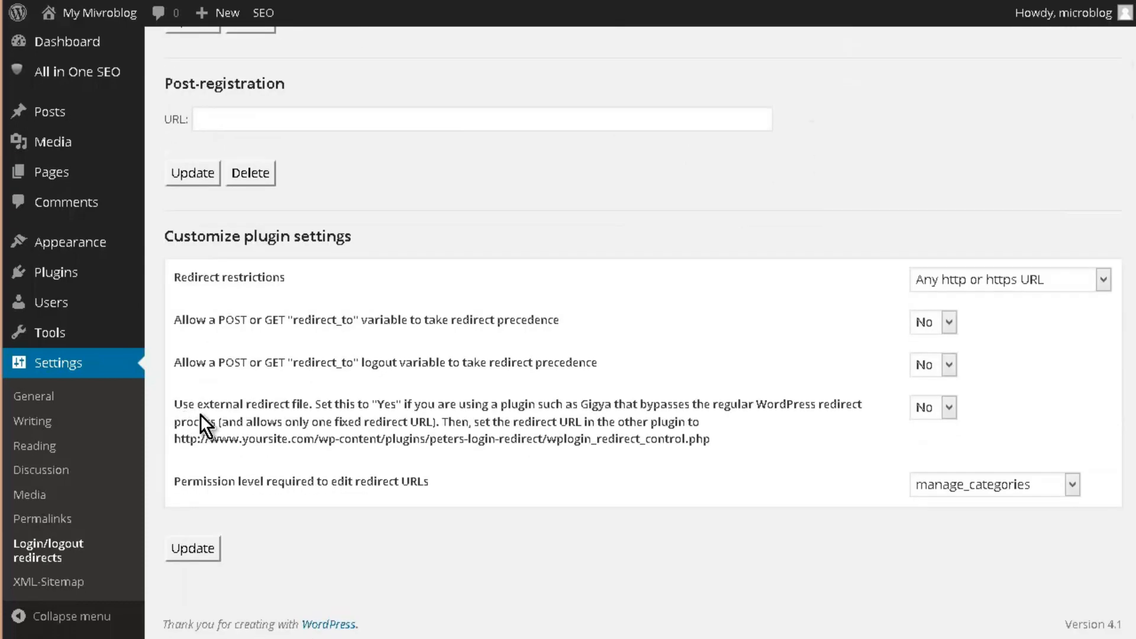
left_click(194, 549)
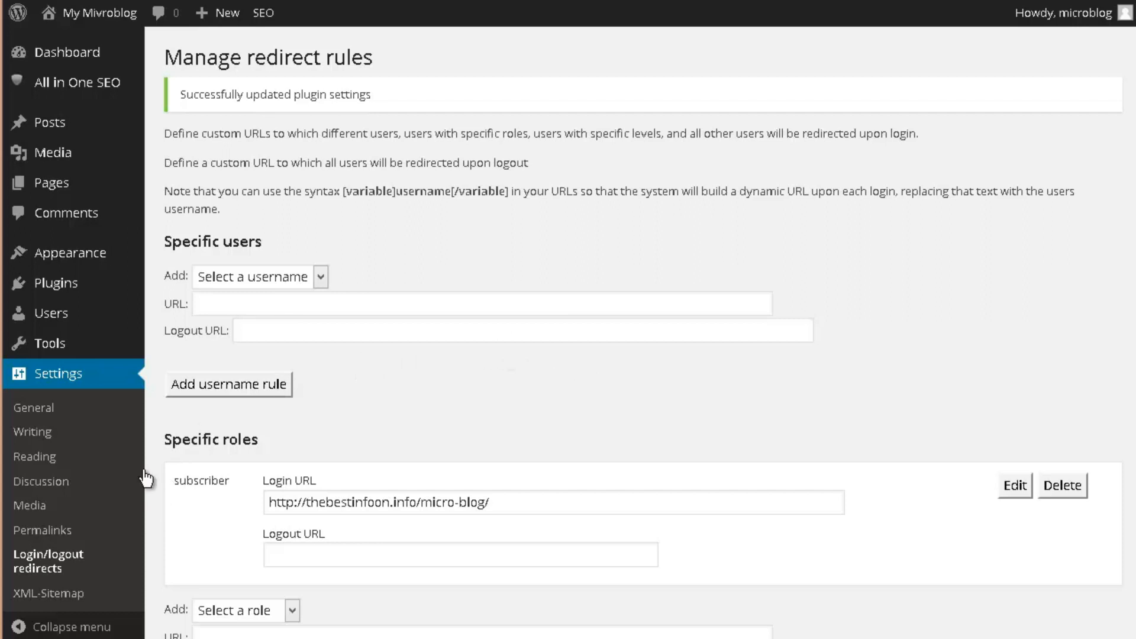
Open the general site settings and correct the site title to My Microblog
left_click(27, 416)
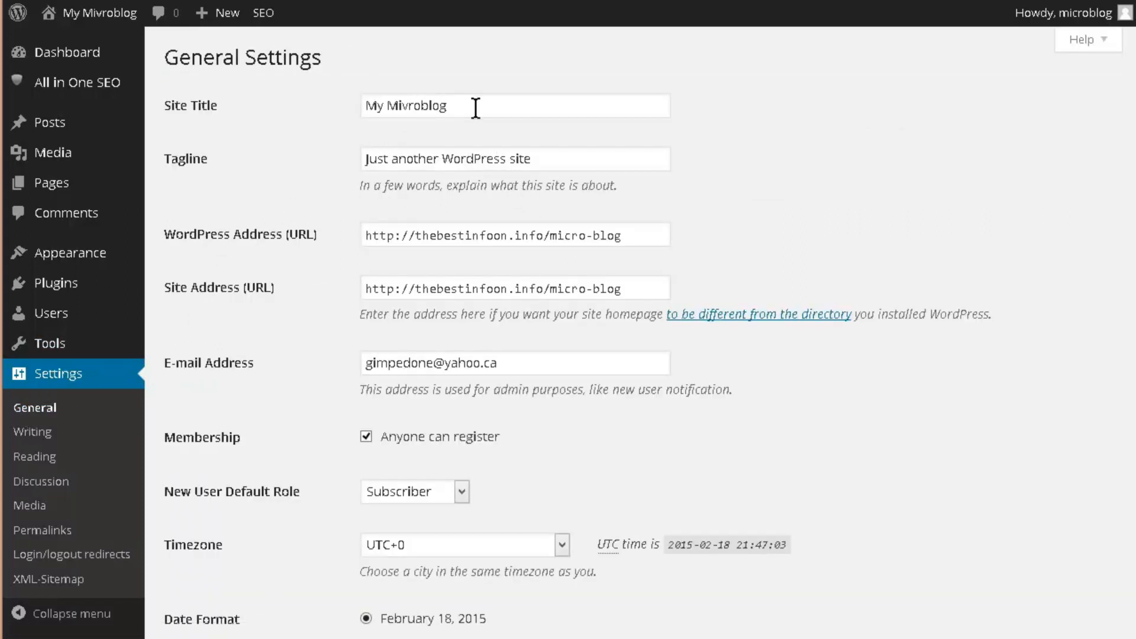
left_click(403, 106)
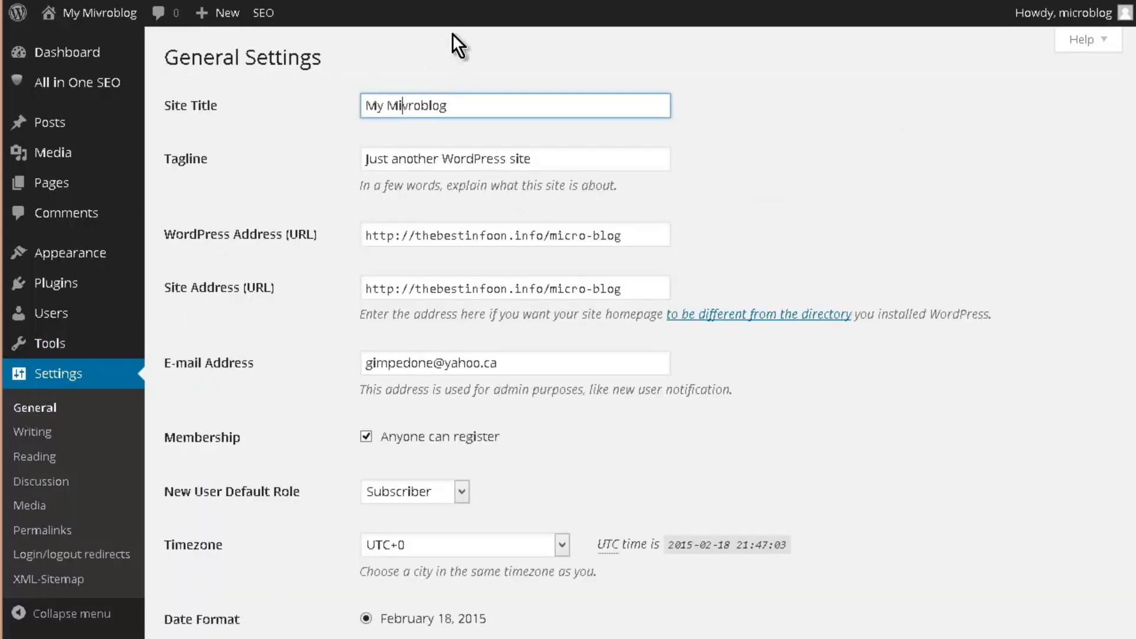
key("BackSpace")
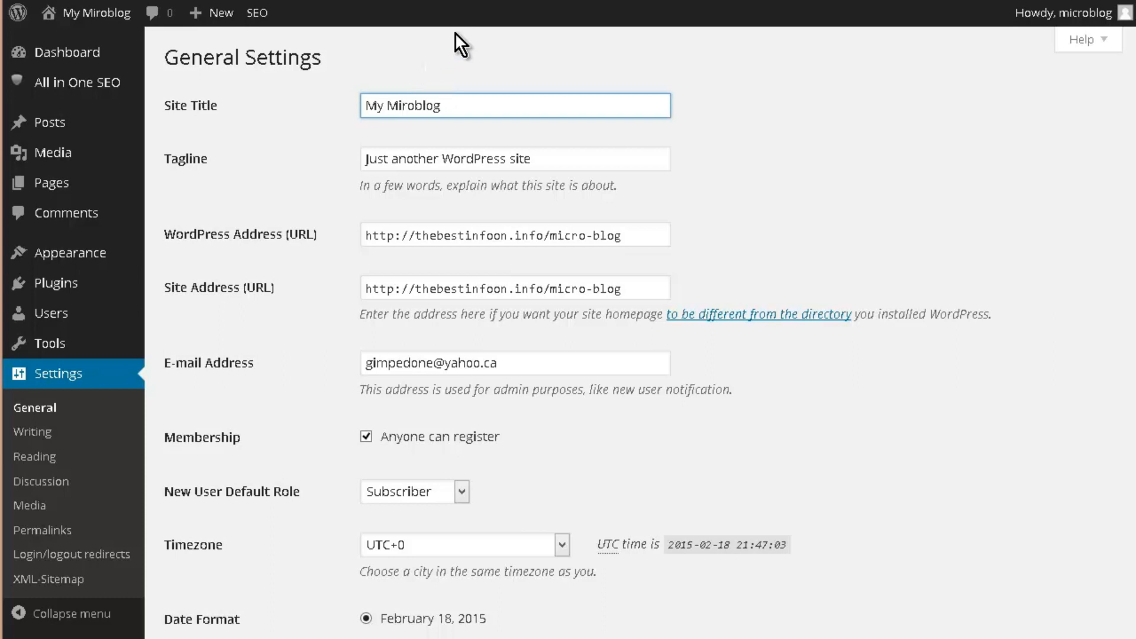
type("c")
key("Right")
key("Right")
key("Right")
key("Right")
key("Right")
key("Right")
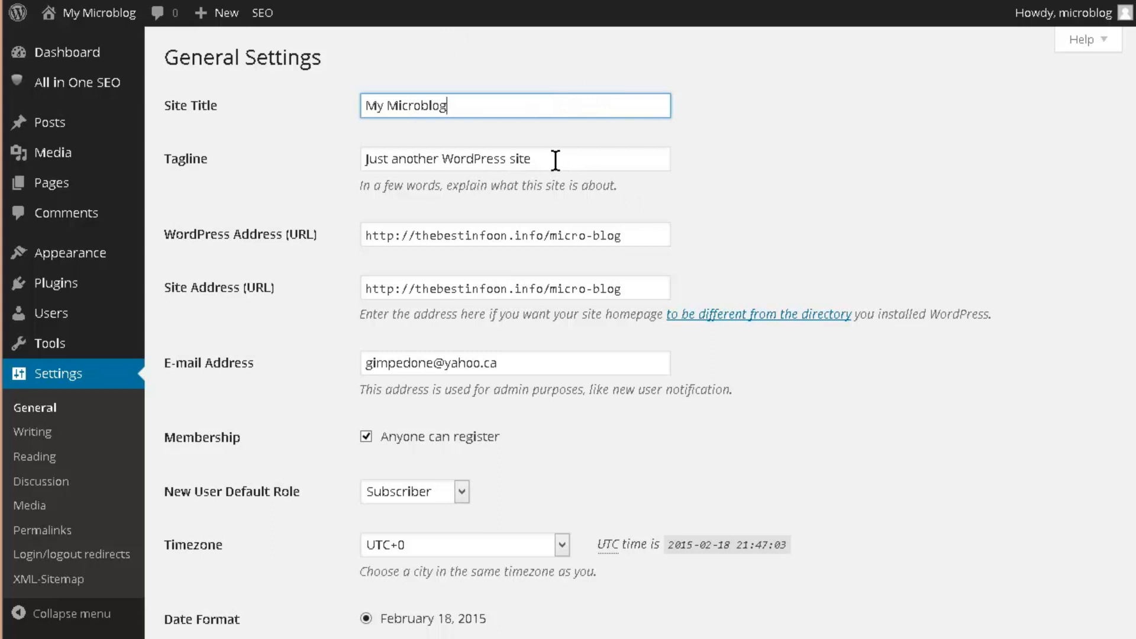
Replace the site's tagline with My Description
key("Tab")
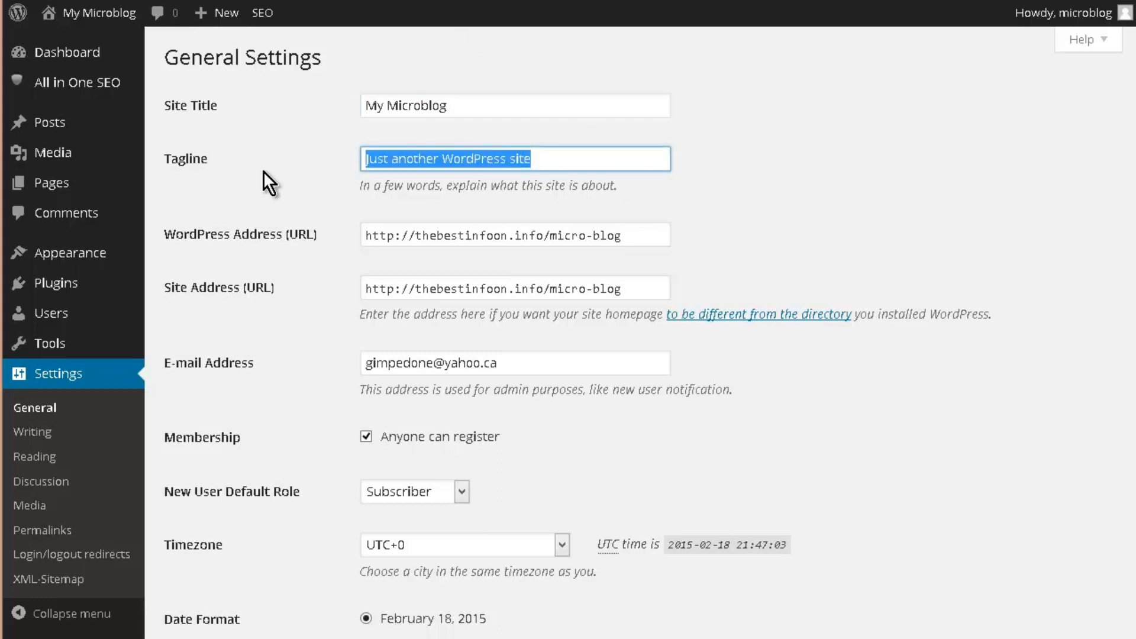
type("My ")
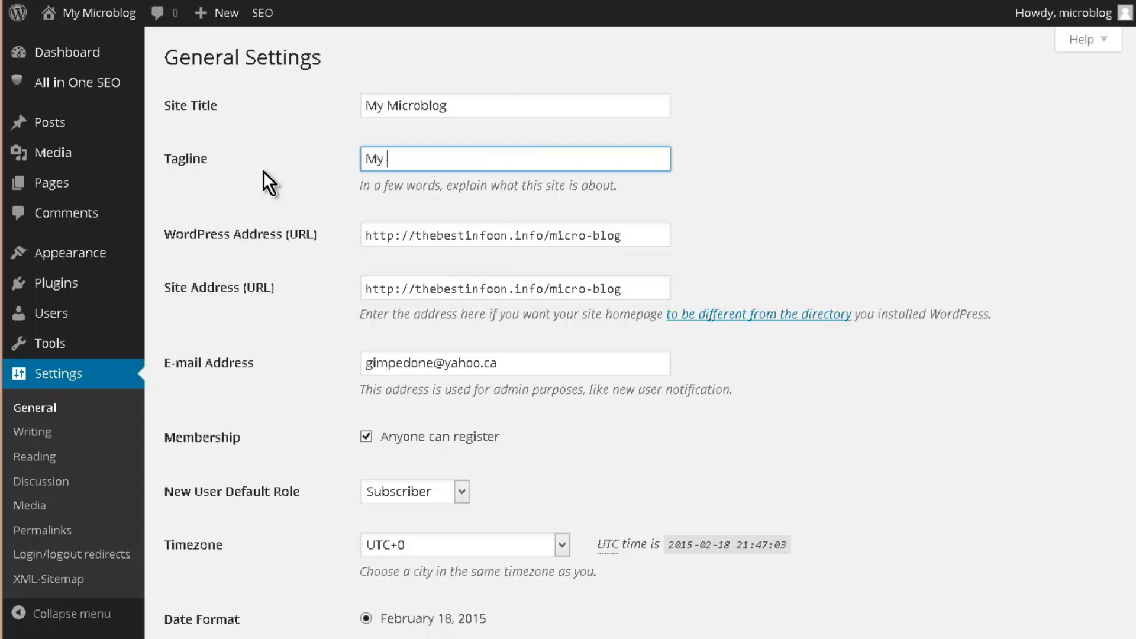
type("Description")
Set the site's timezone to Edmonton and save the general settings
scroll(312, 296, "down", 4)
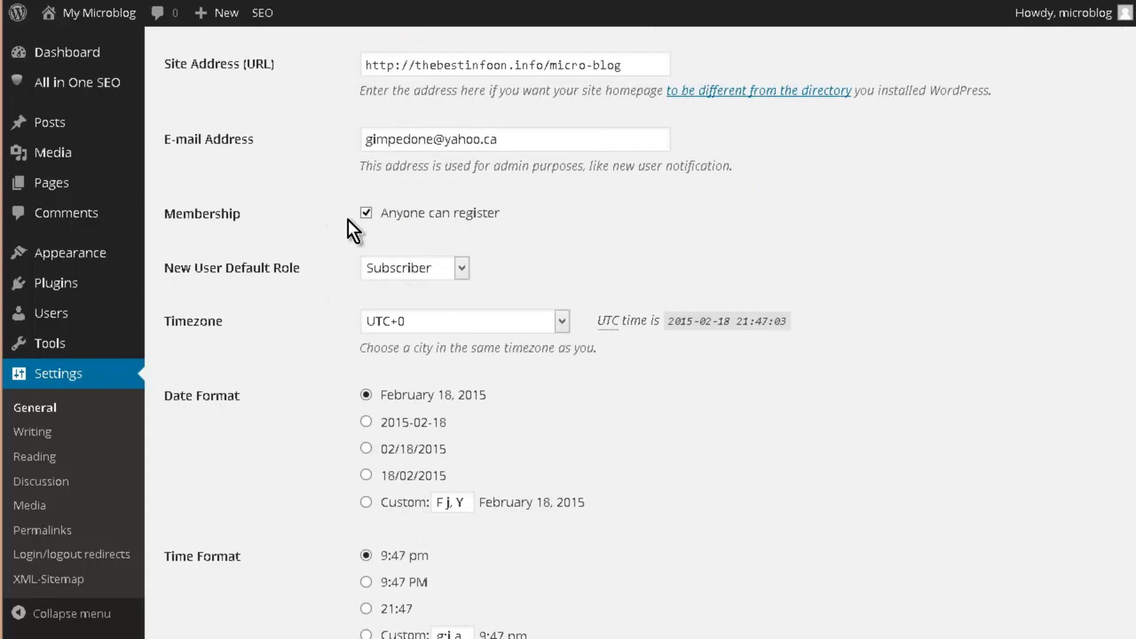
left_click(562, 323)
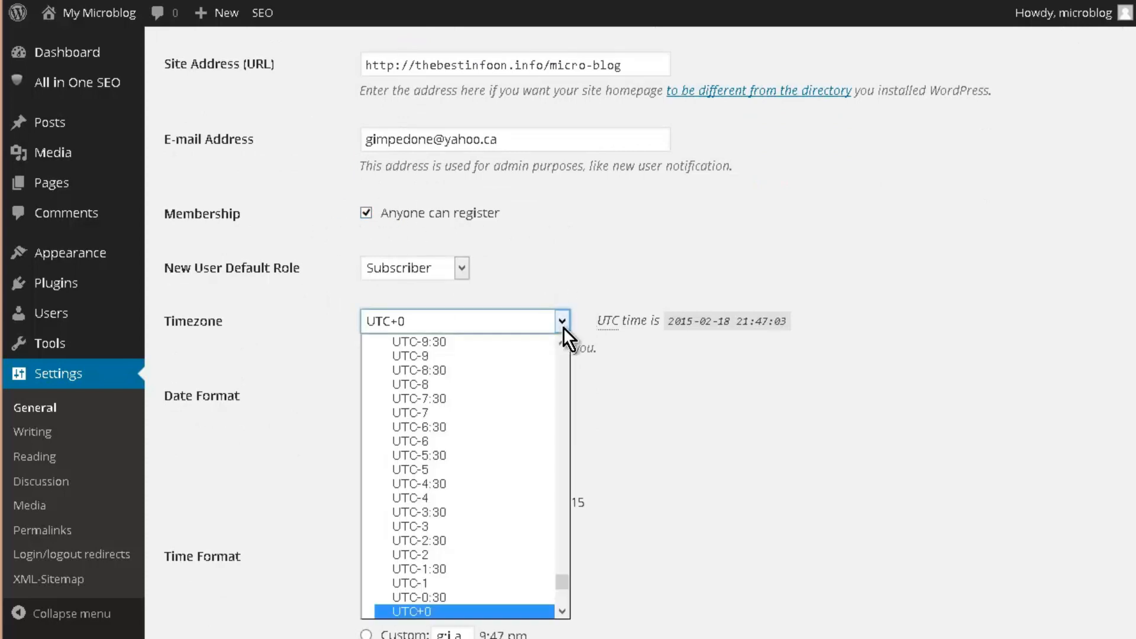
key("e")
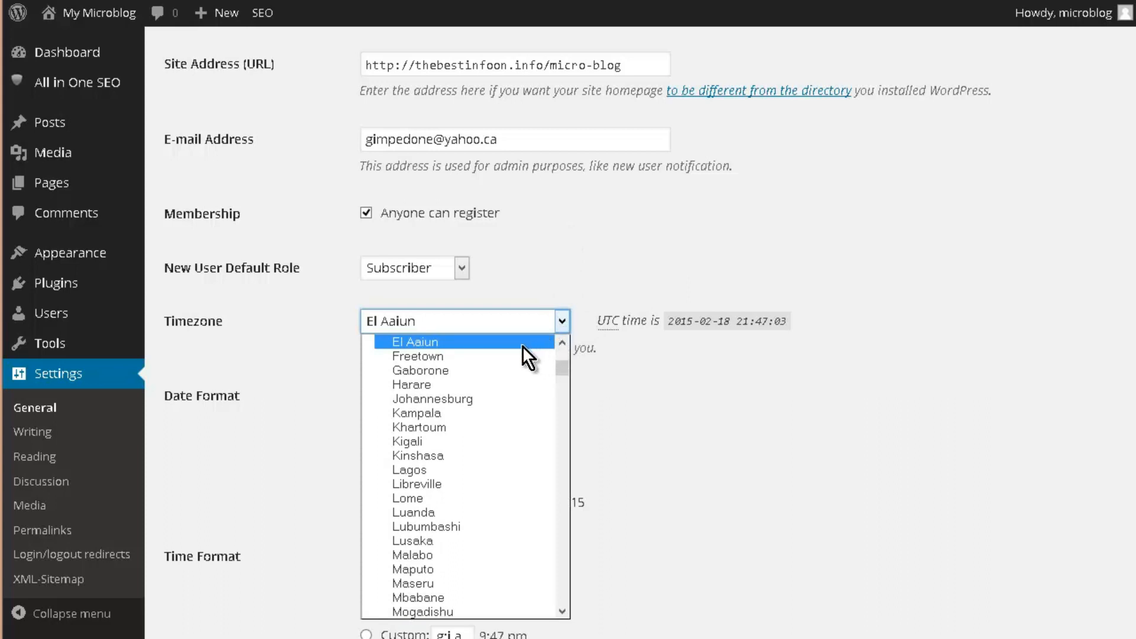
scroll(486, 390, "down", 11)
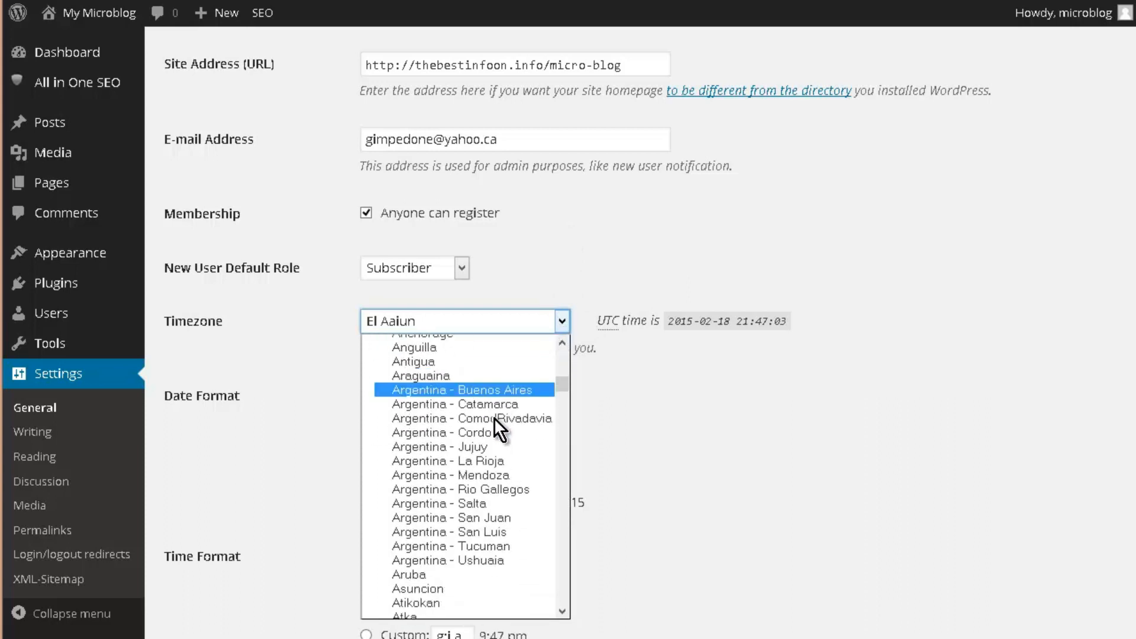
scroll(495, 418, "down", 7)
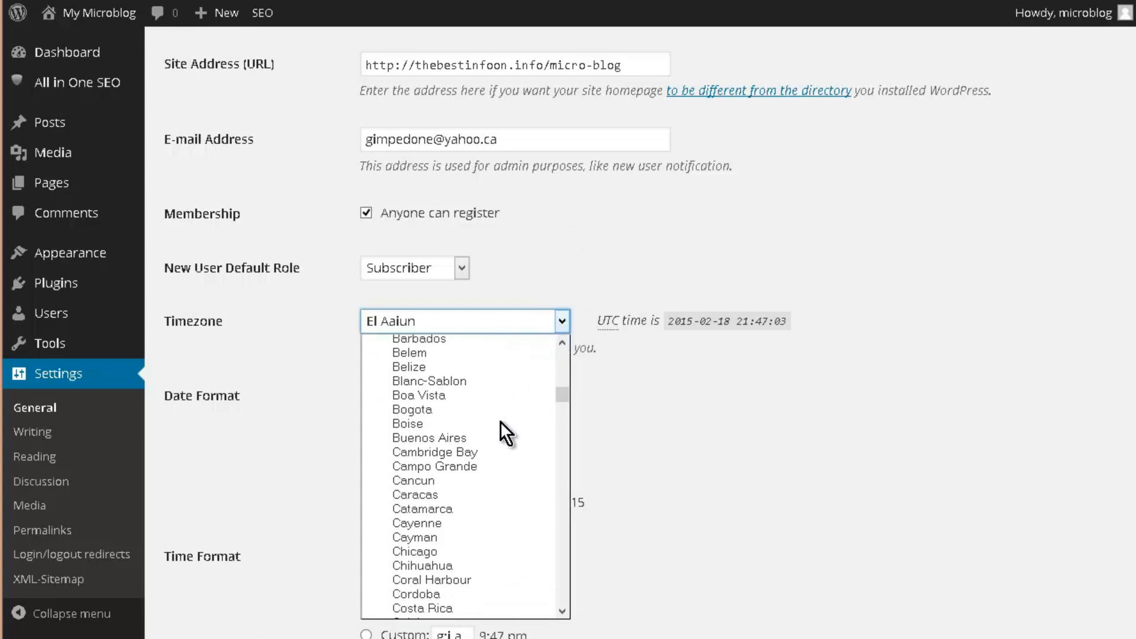
scroll(509, 420, "down", 4)
scroll(530, 464, "down", 3)
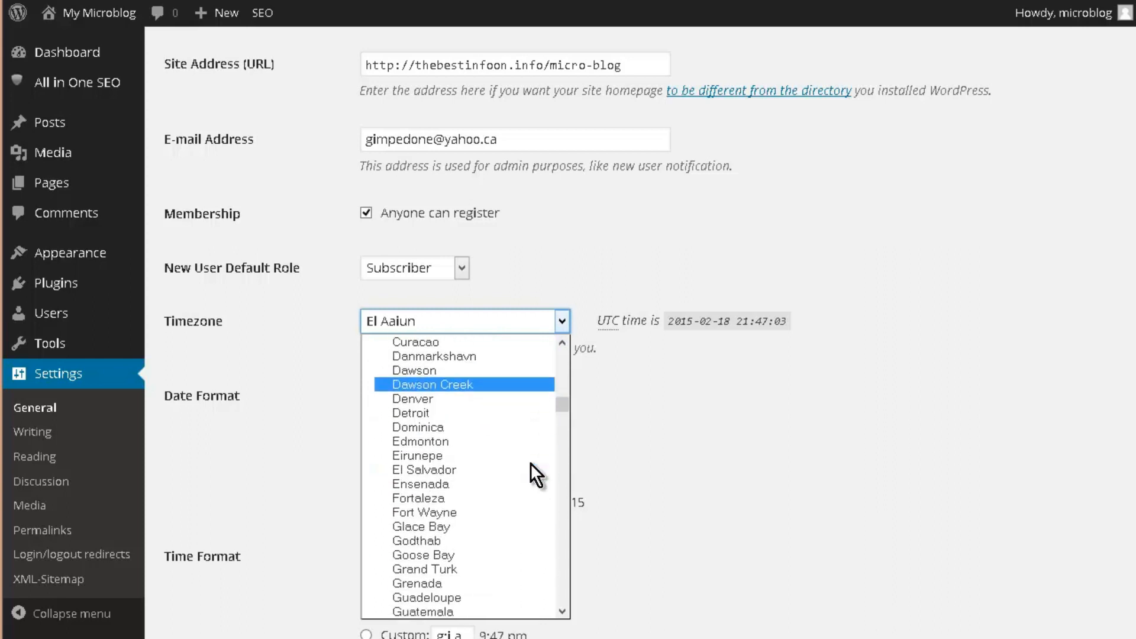
scroll(531, 463, "down", 1)
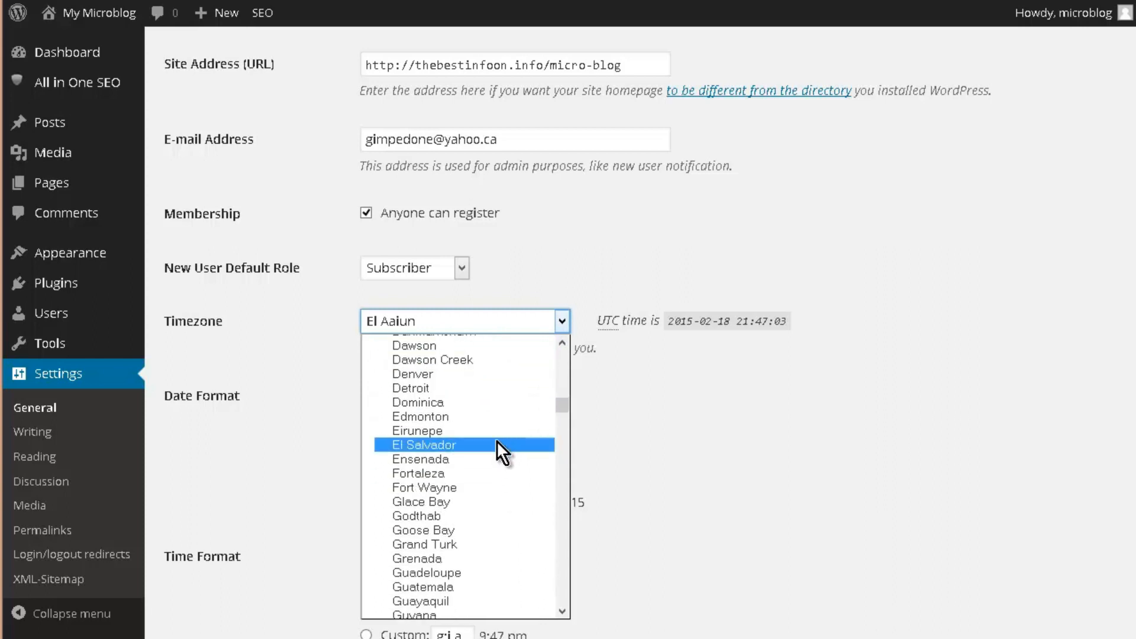
left_click(491, 417)
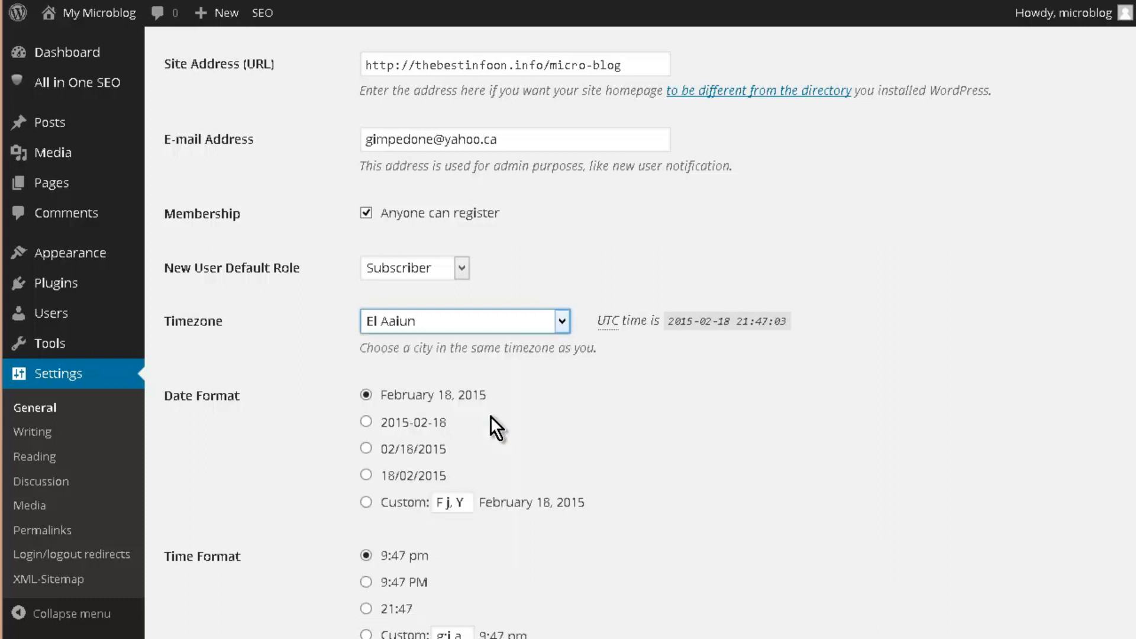
scroll(469, 392, "down", 3)
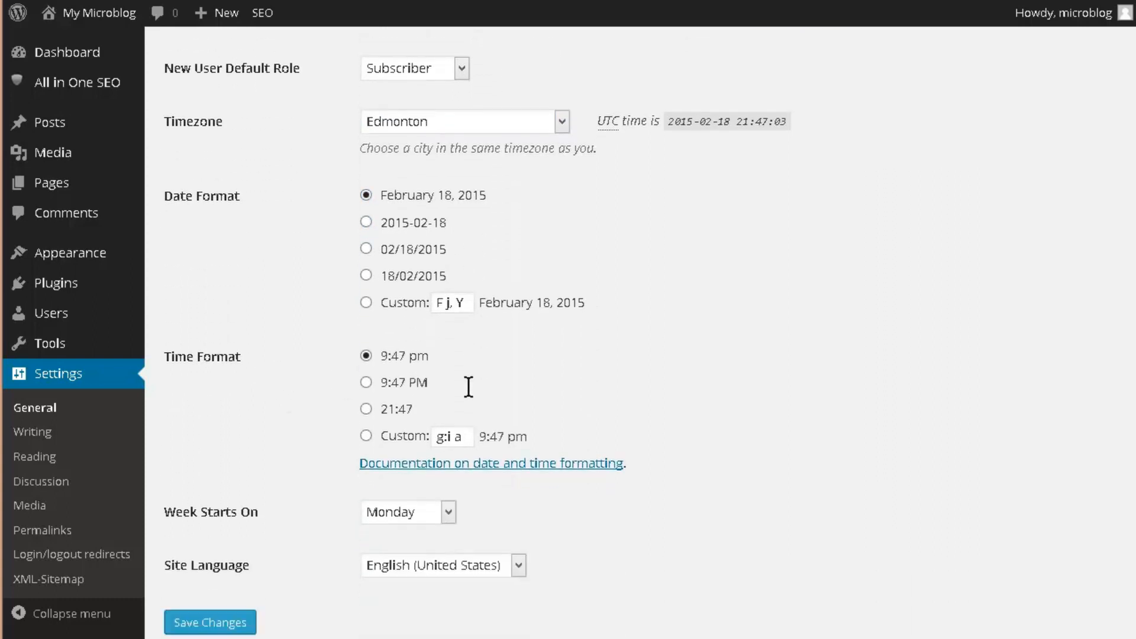
scroll(469, 388, "down", 1)
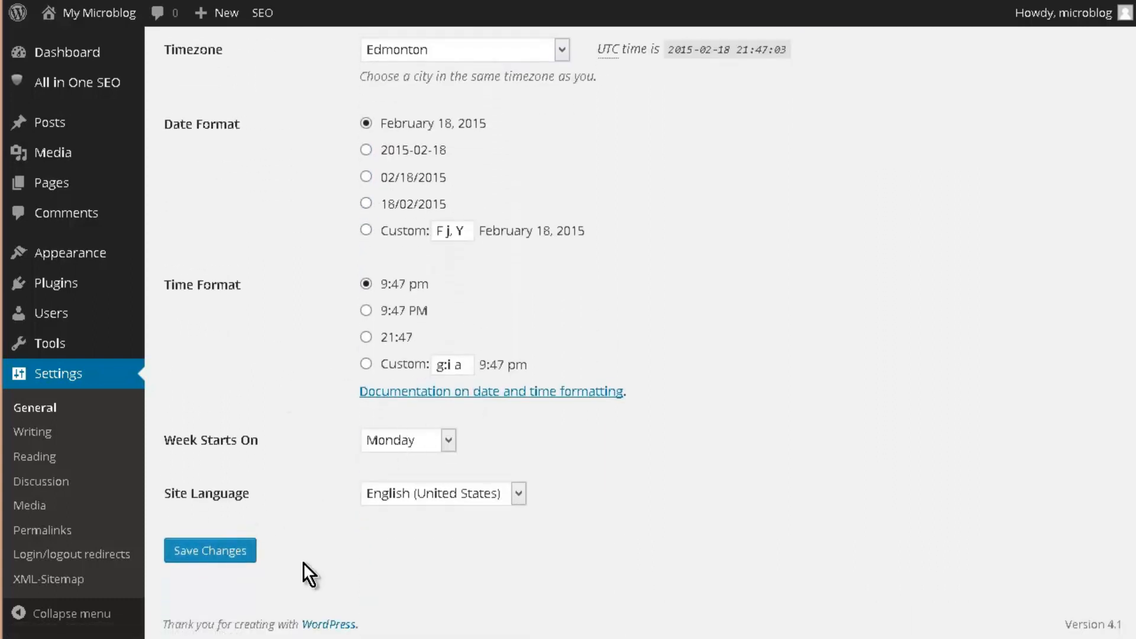
left_click(213, 556)
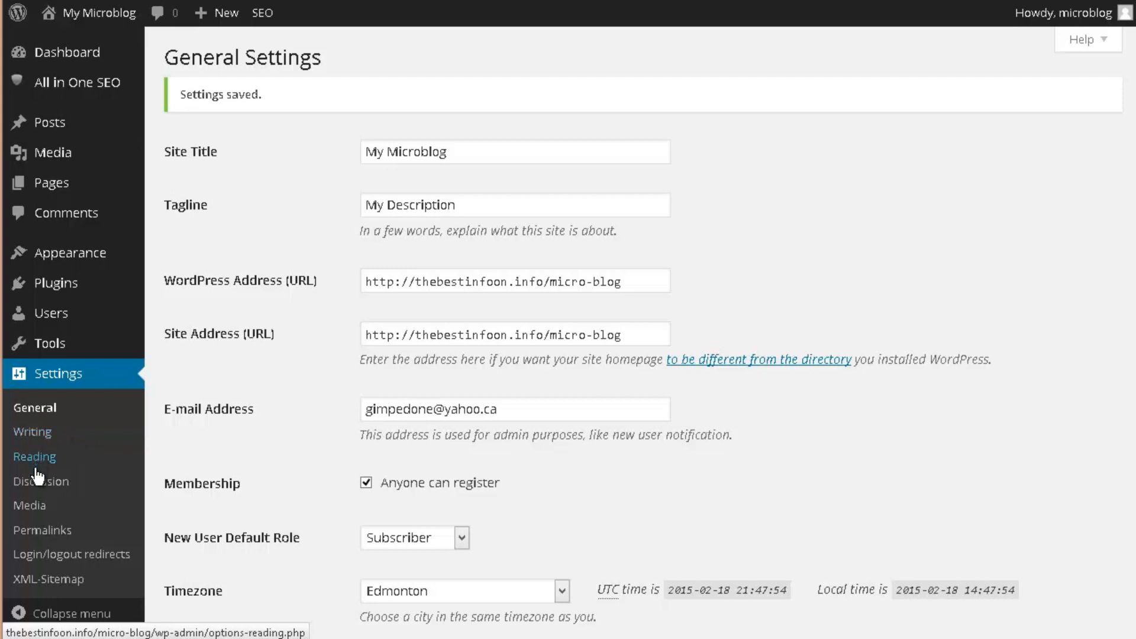
In the discussion settings, disable outgoing and incoming blog link notifications, drop the author name and e-mail requirement, and require commenters to be registered and logged in
left_click(38, 481)
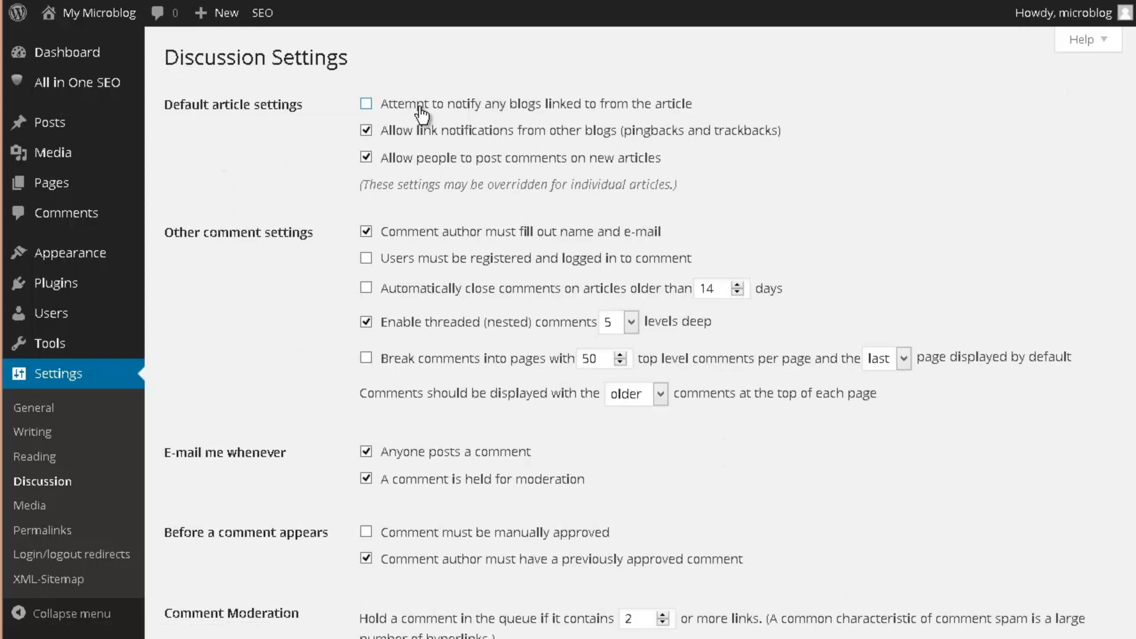
left_click(367, 131)
left_click(368, 234)
scroll(793, 297, "down", 2)
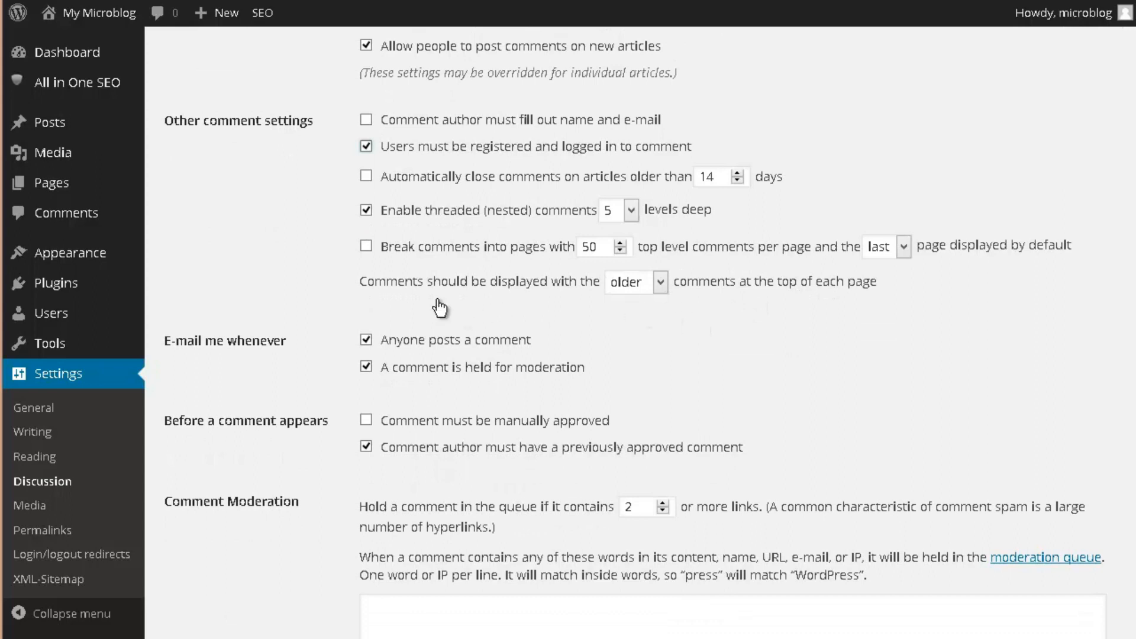
Disable both comment e-mail notifications and the previously approved comment requirement, and save the discussion settings
scroll(438, 298, "down", 2)
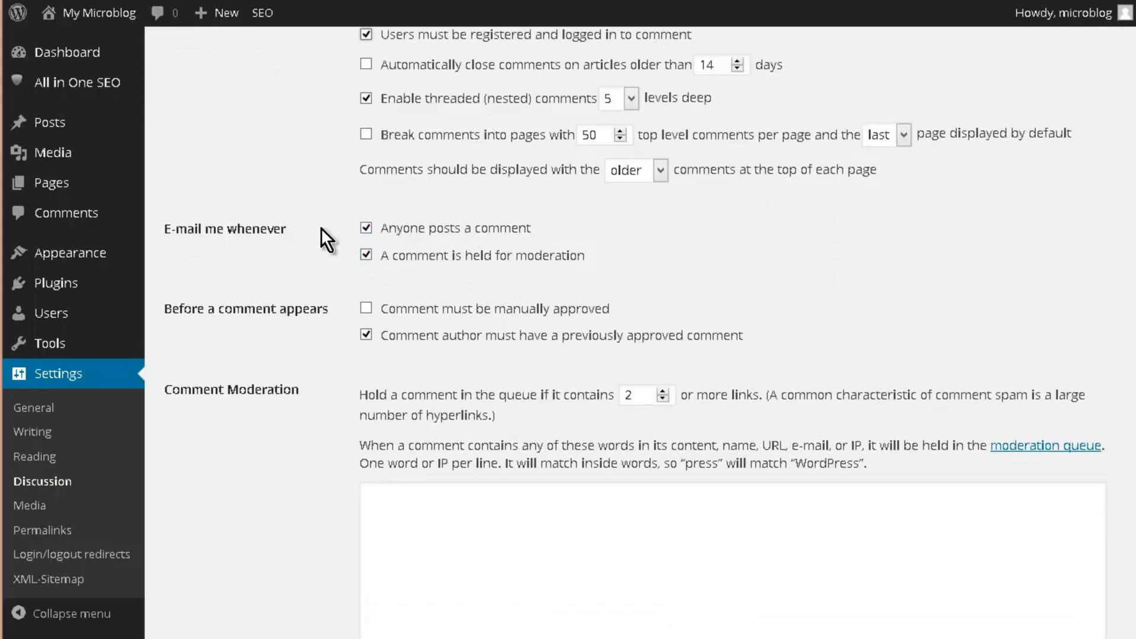
left_click(367, 228)
left_click(367, 257)
left_click(367, 335)
scroll(332, 382, "down", 10)
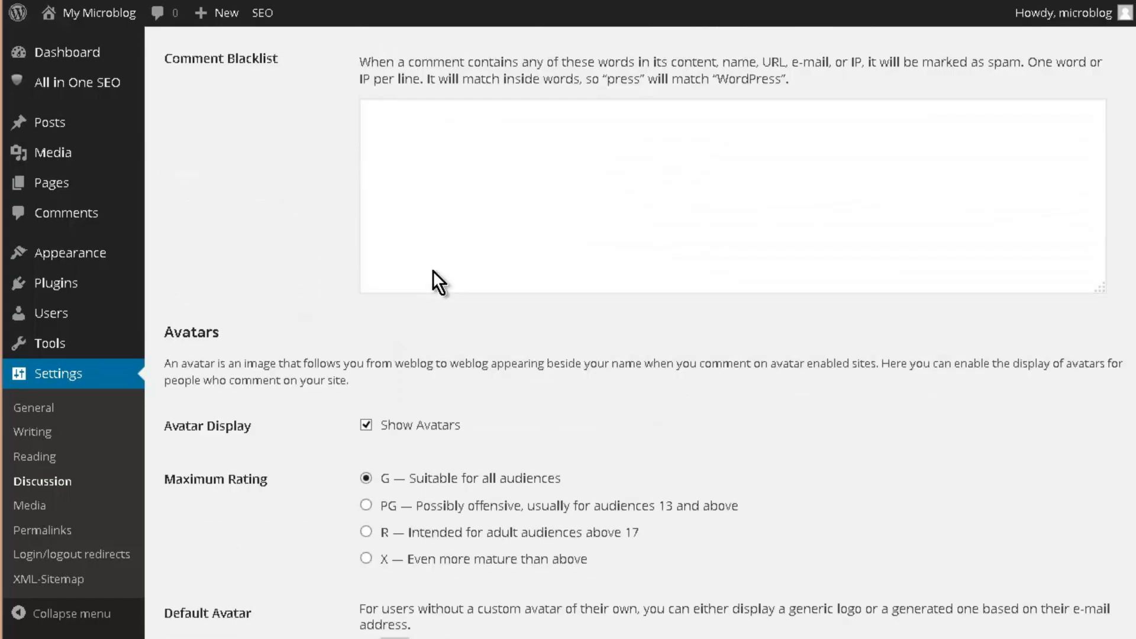
scroll(441, 284, "down", 3)
scroll(451, 295, "up", 10)
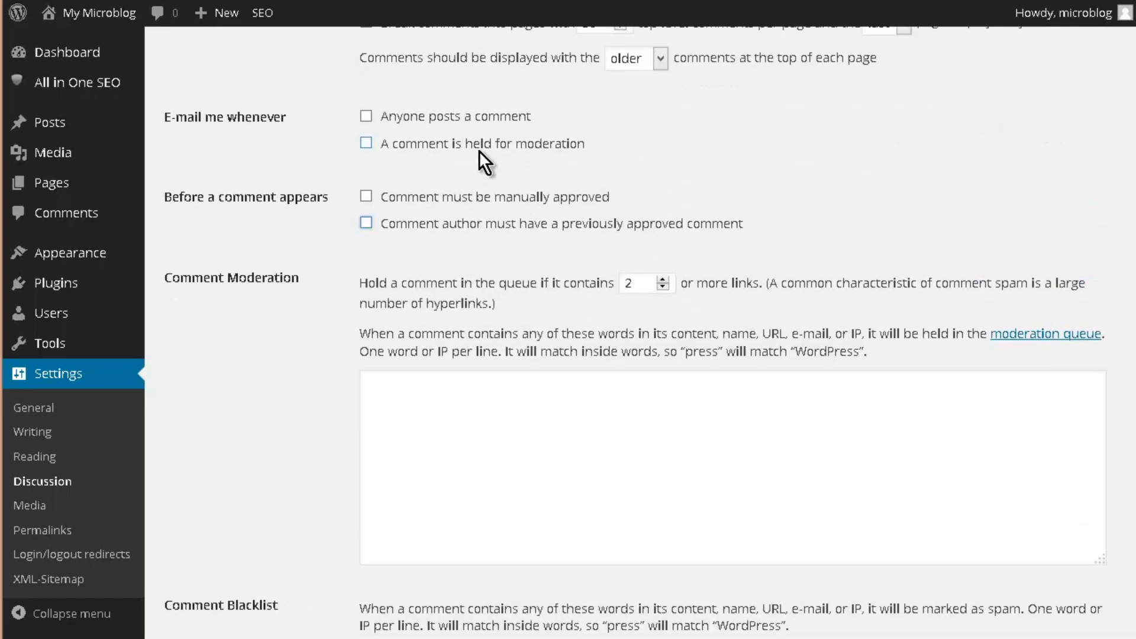
scroll(478, 185, "up", 6)
scroll(477, 190, "down", 13)
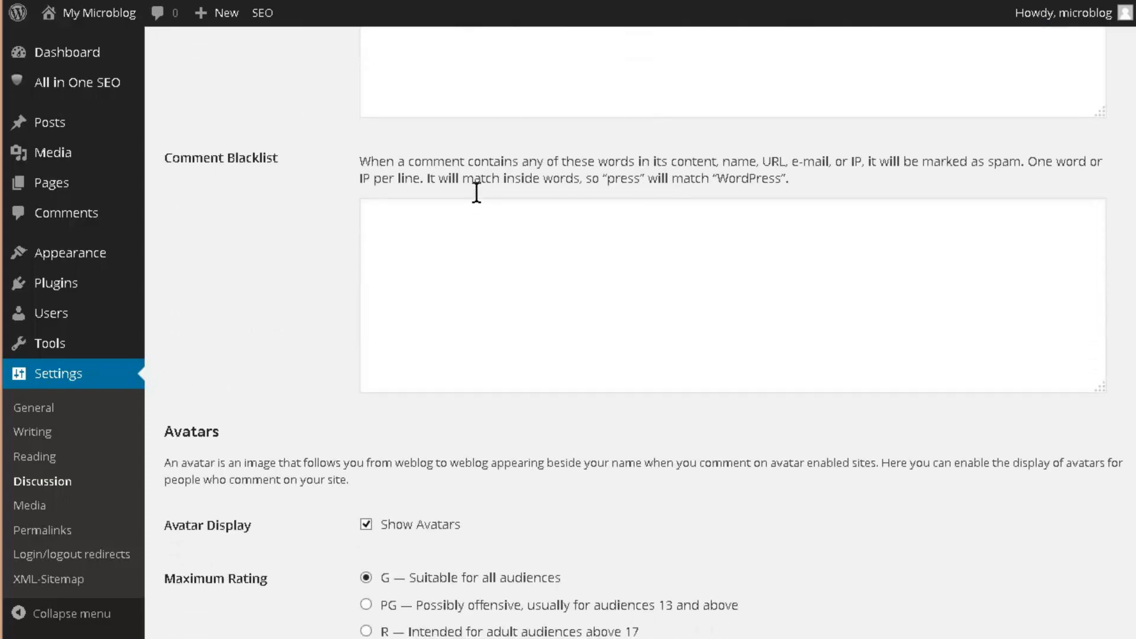
scroll(480, 192, "down", 8)
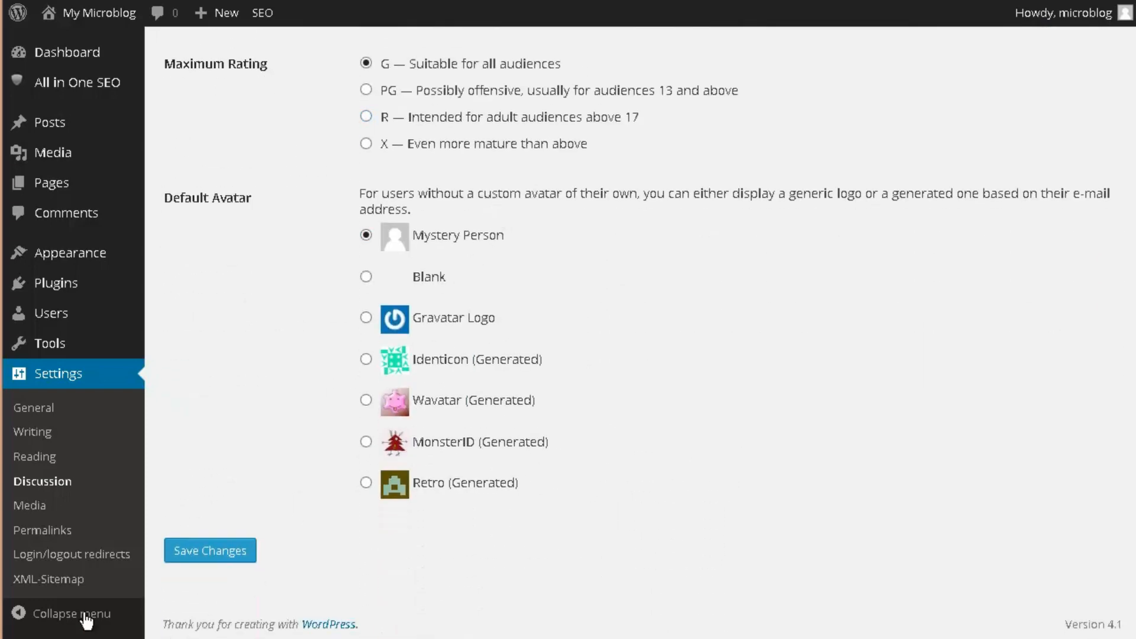
left_click(214, 551)
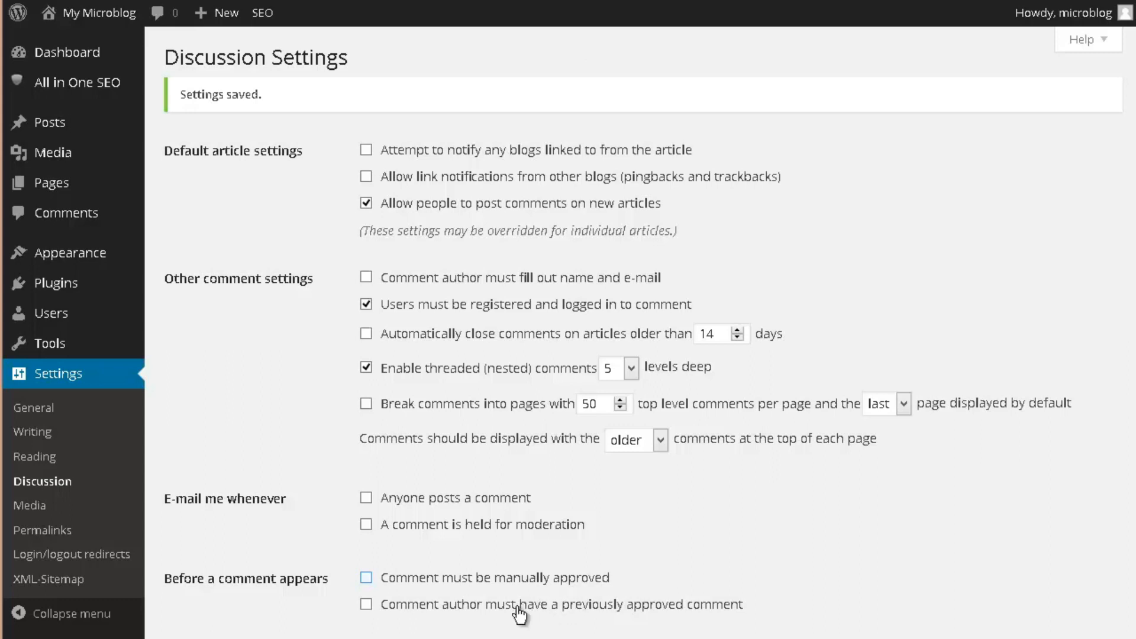
Set the site's permalink structure to Post name and save the permalink settings
left_click(37, 536)
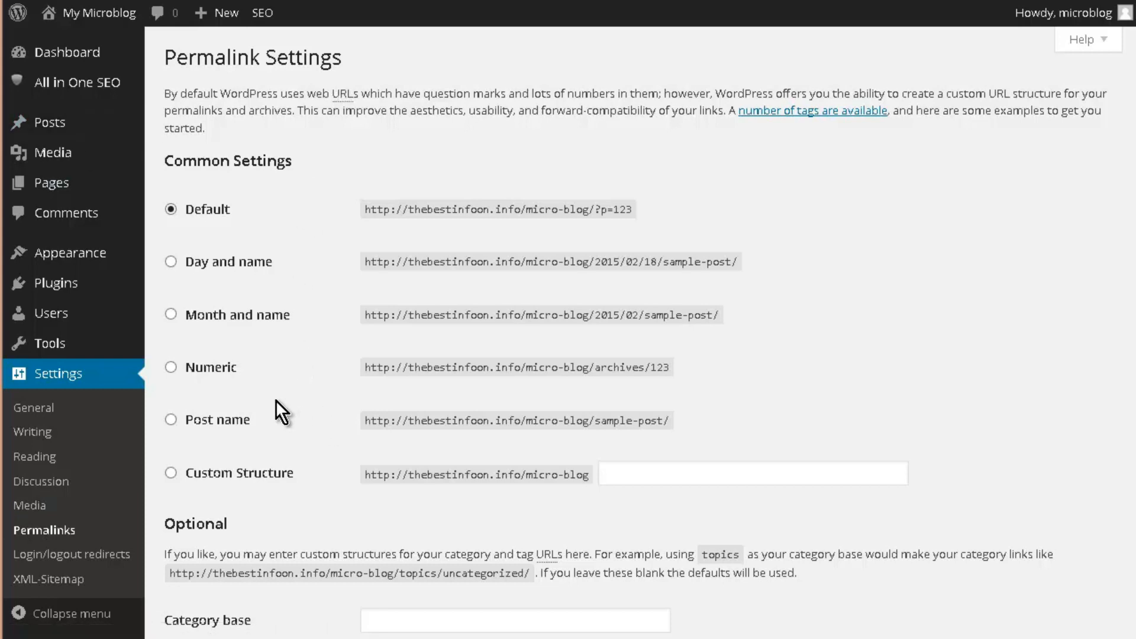
left_click(171, 420)
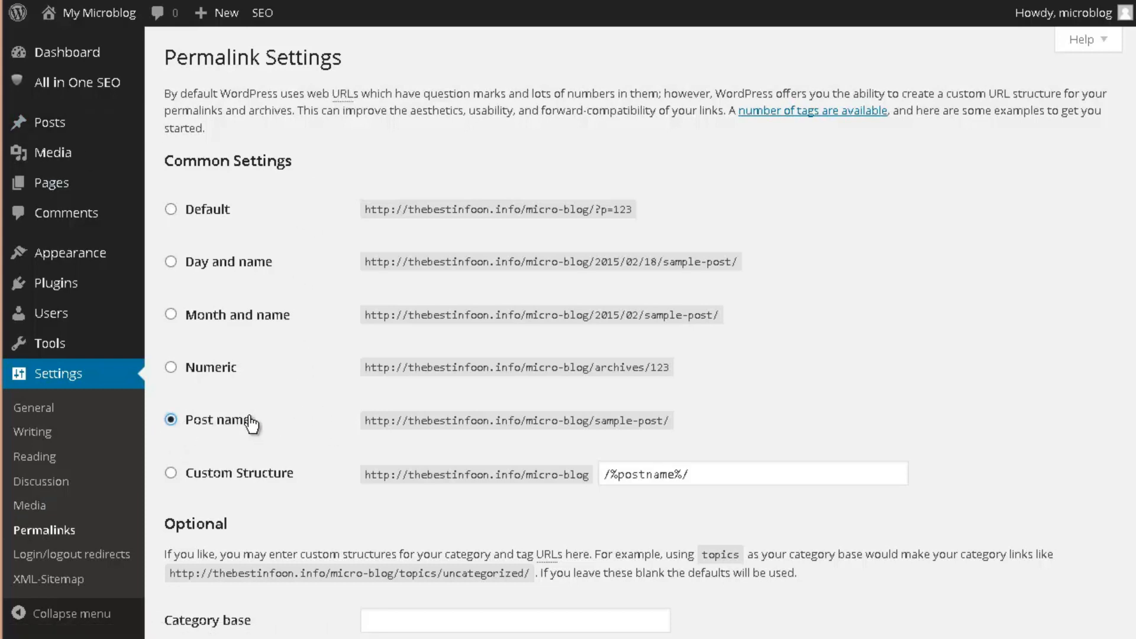
scroll(296, 417, "down", 3)
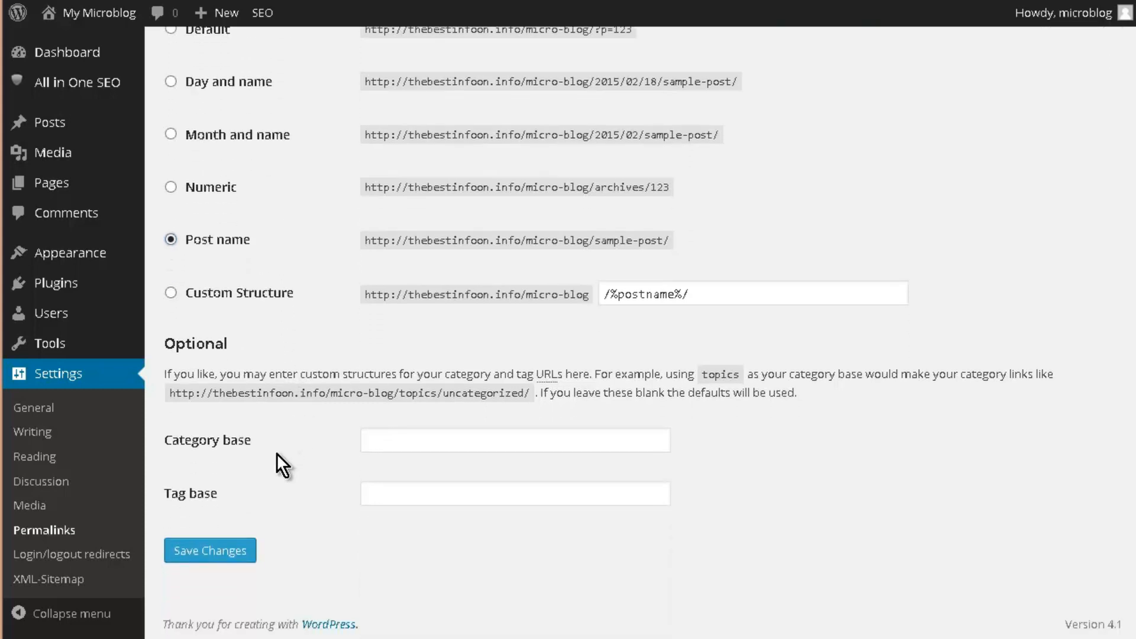
left_click(189, 553)
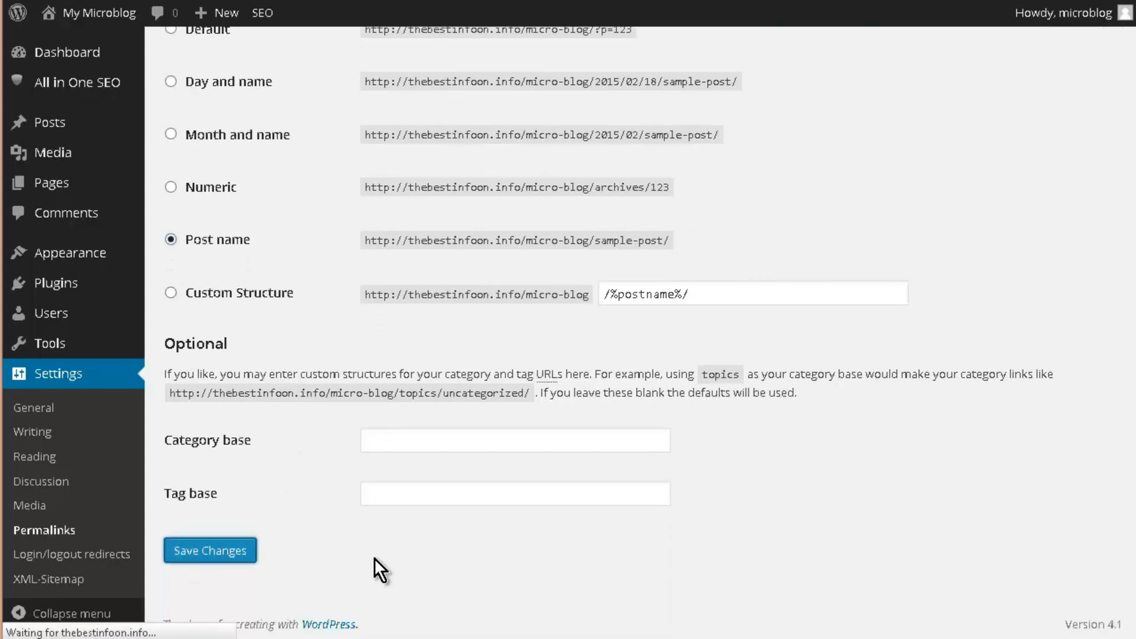
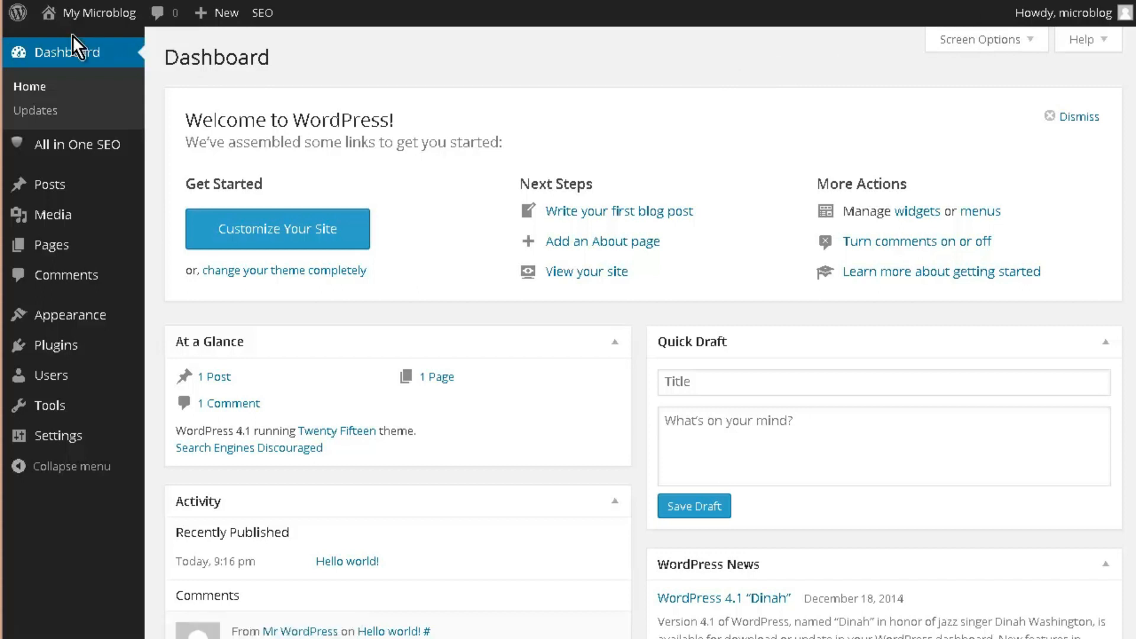
View the site's front page with its default post and widgets, and return to the admin dashboard
left_click(540, 290)
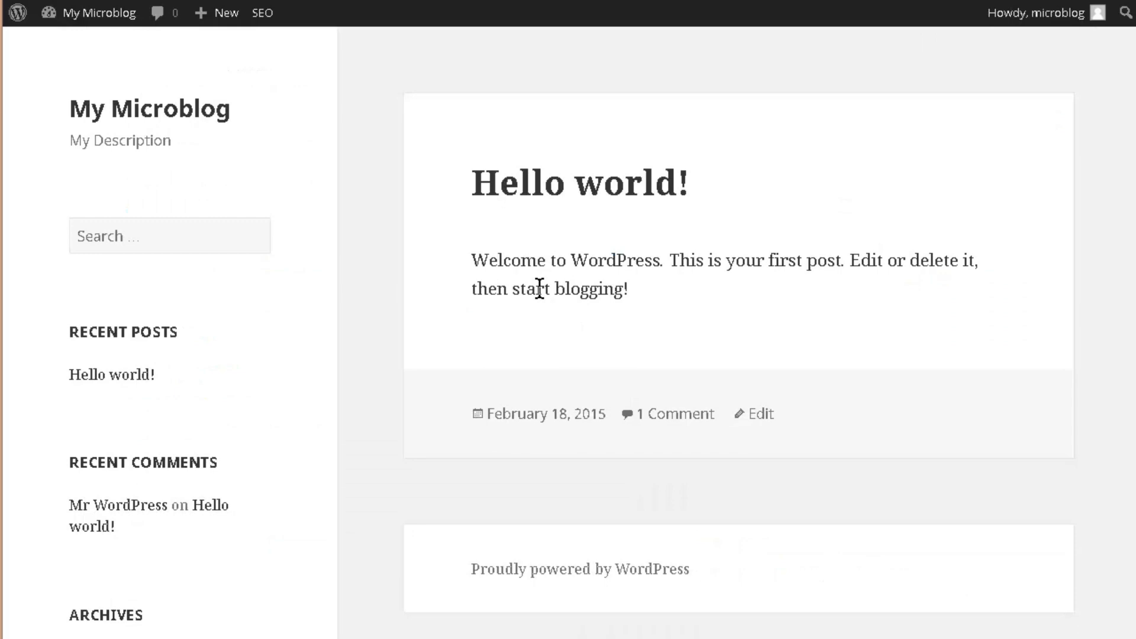
scroll(532, 462, "down", 8)
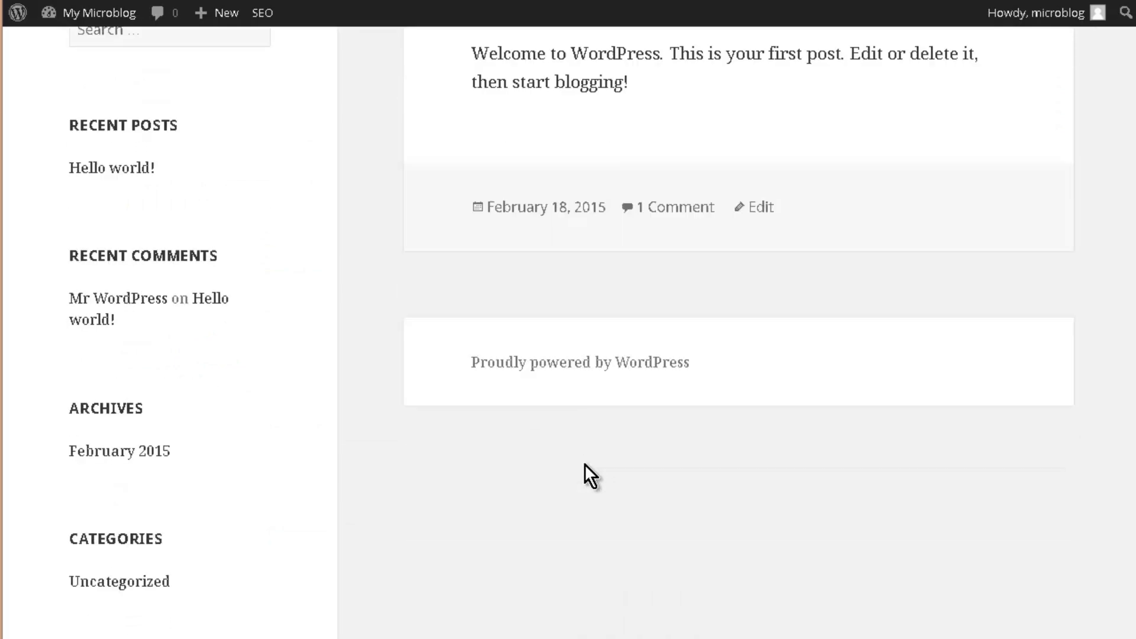
scroll(609, 462, "up", 8)
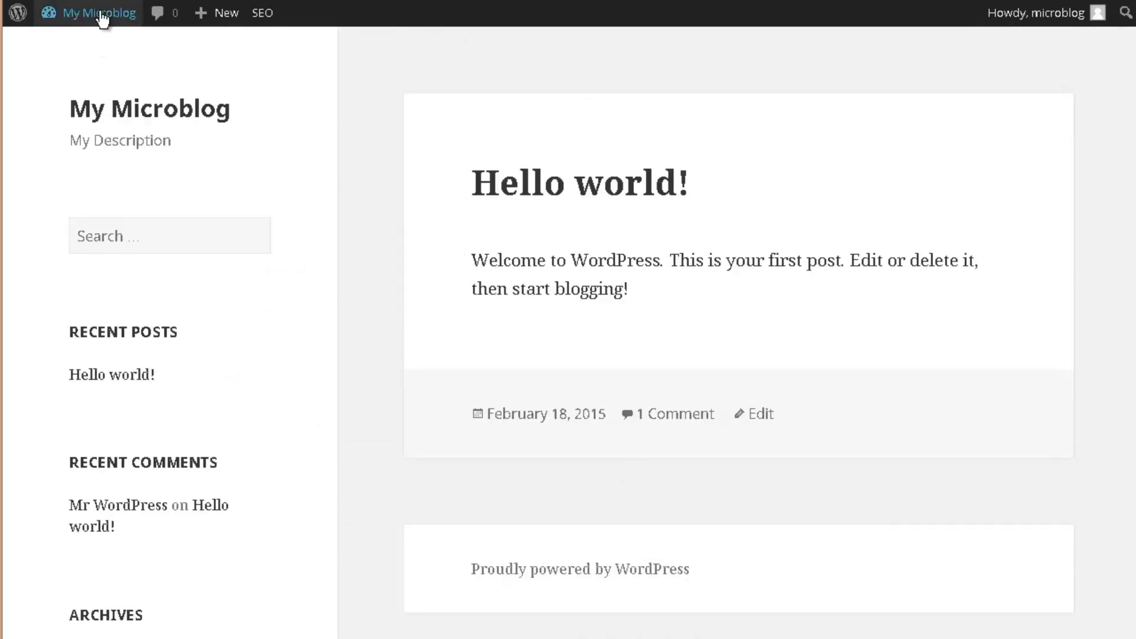
mouse_move(100, 15)
left_click(72, 45)
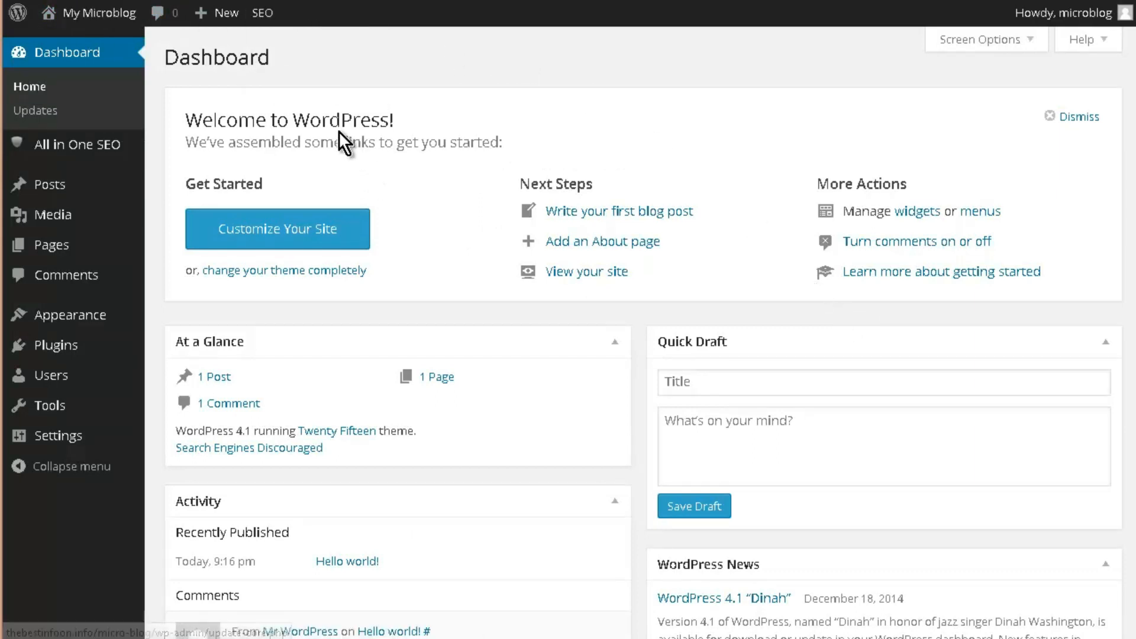
Move the default Hello world! post to the trash from the list of all posts
mouse_move(106, 192)
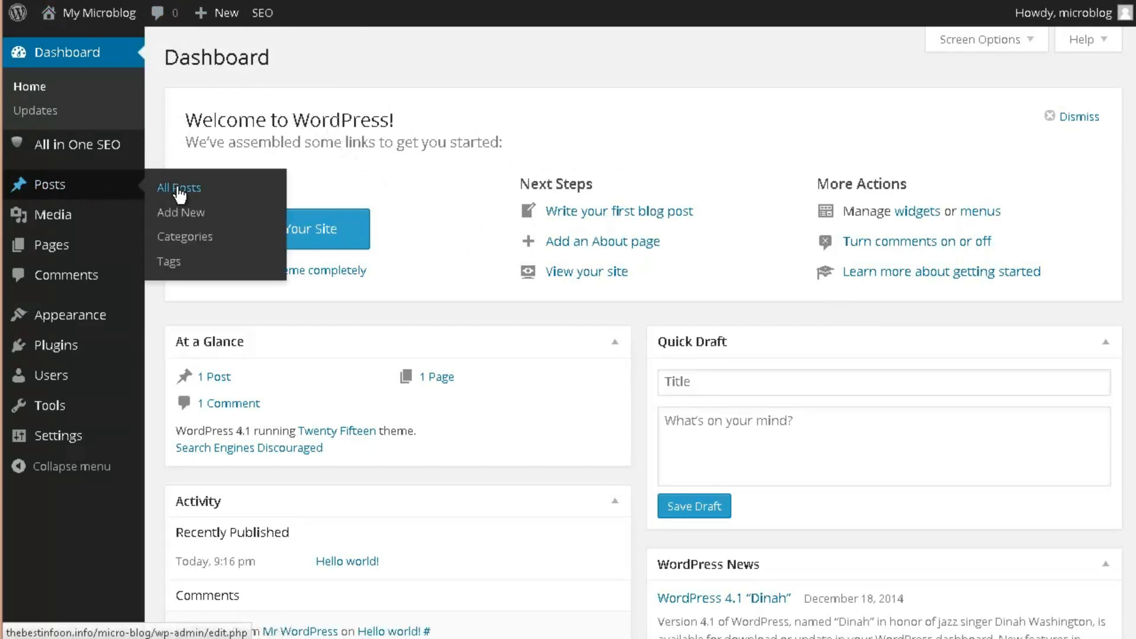
left_click(554, 274)
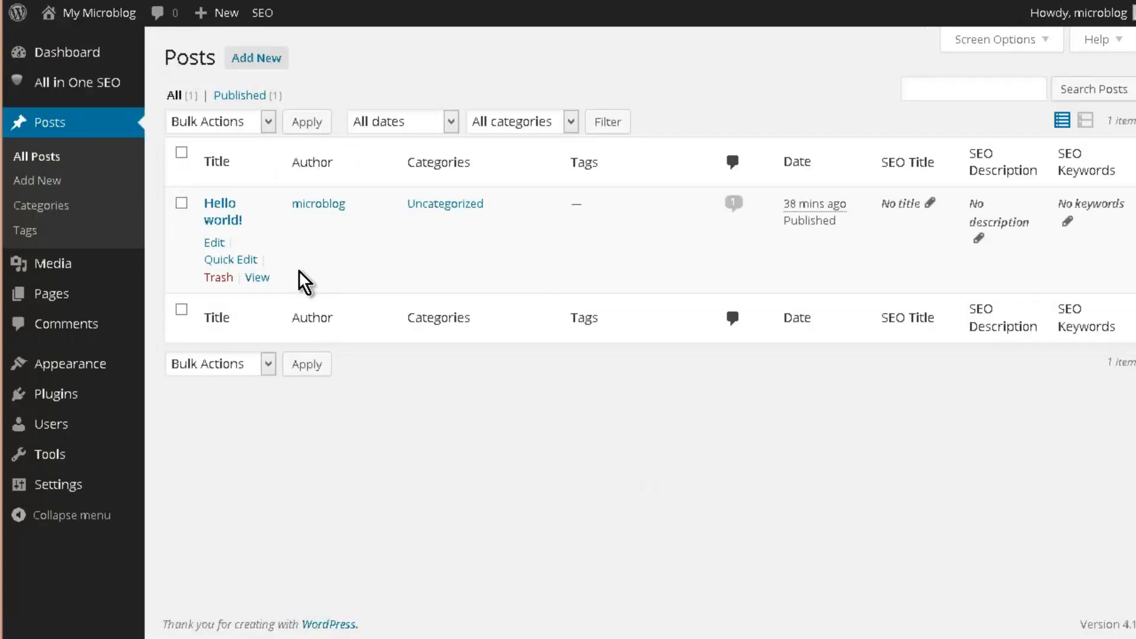
left_click(218, 277)
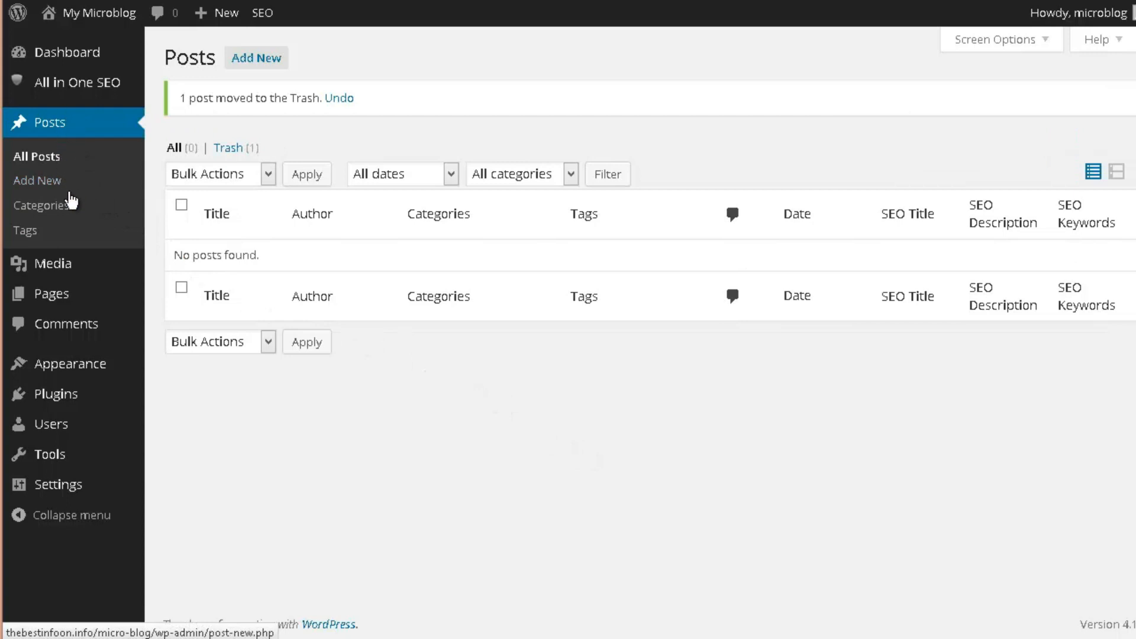
Move the default Sample Page to the trash and open the site's comments list
mouse_move(126, 302)
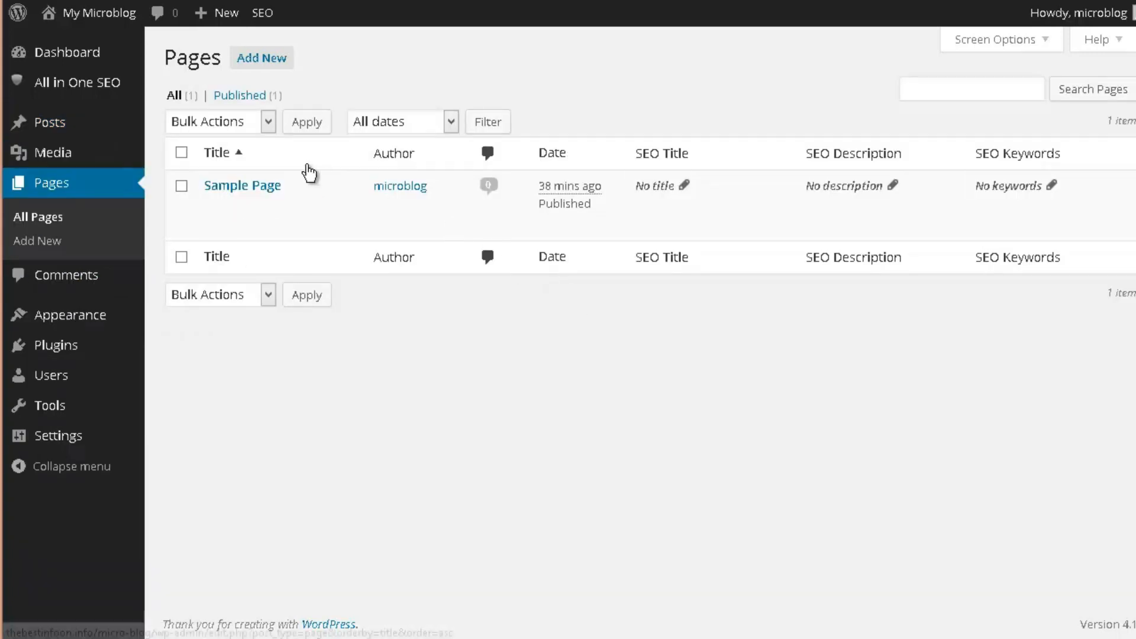
left_click(319, 210)
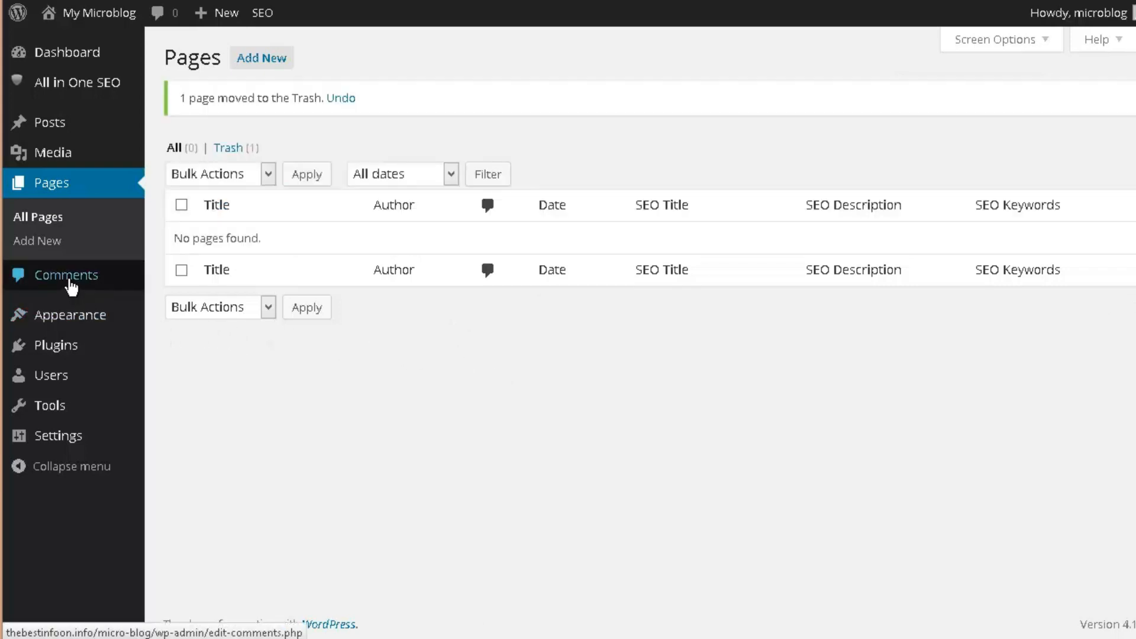
left_click(71, 278)
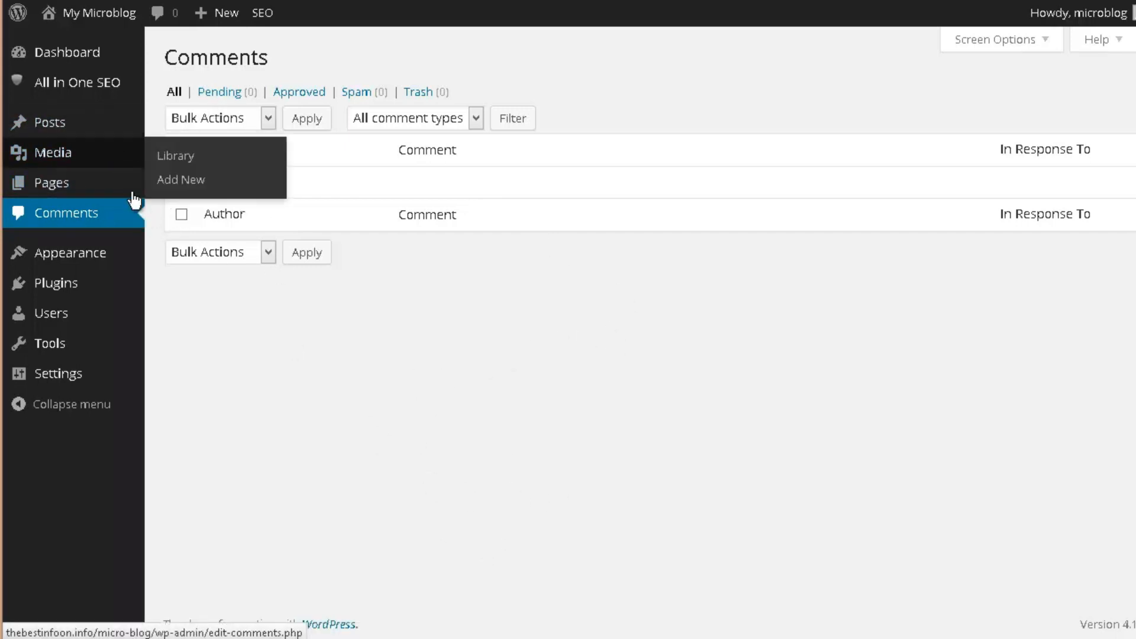
Add a post category named General Discussion with no parent category
mouse_move(44, 121)
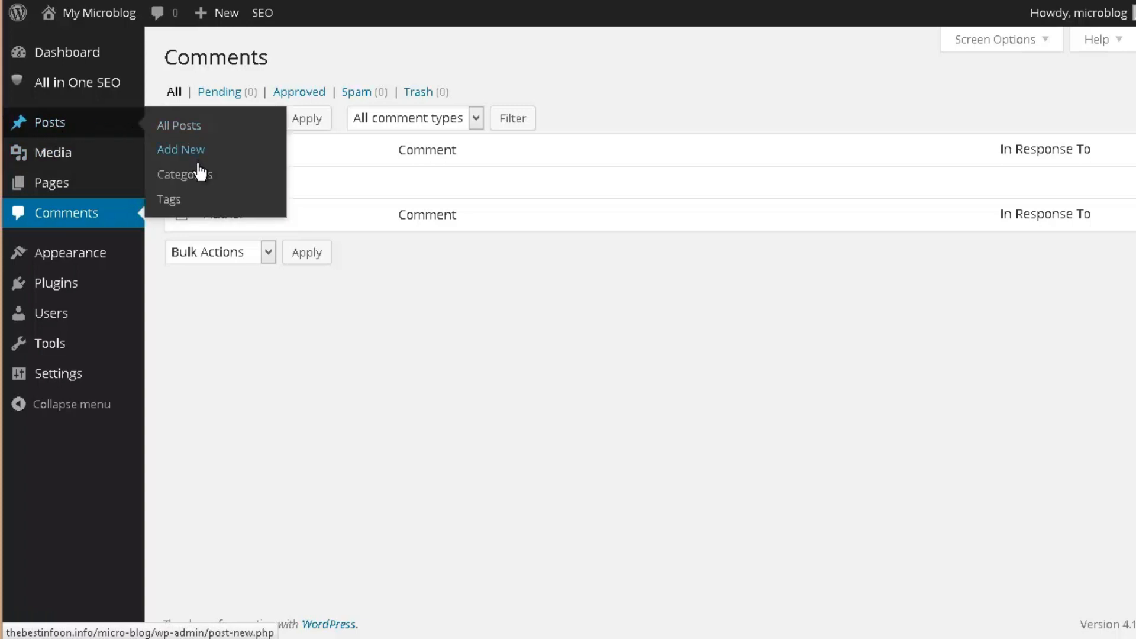
left_click(203, 181)
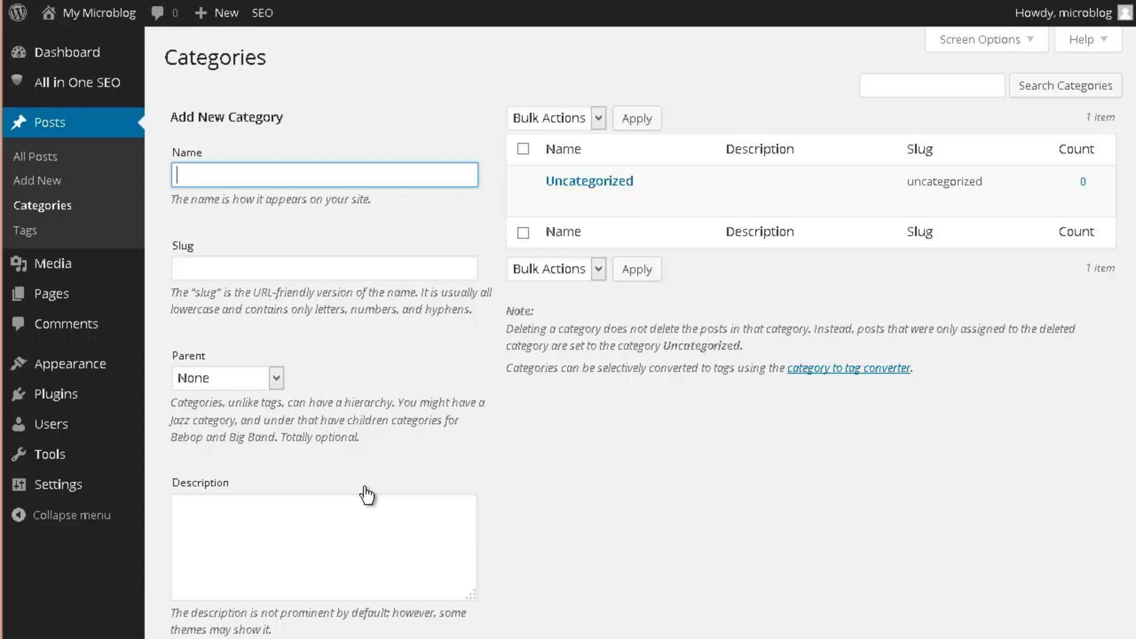
type("Ge")
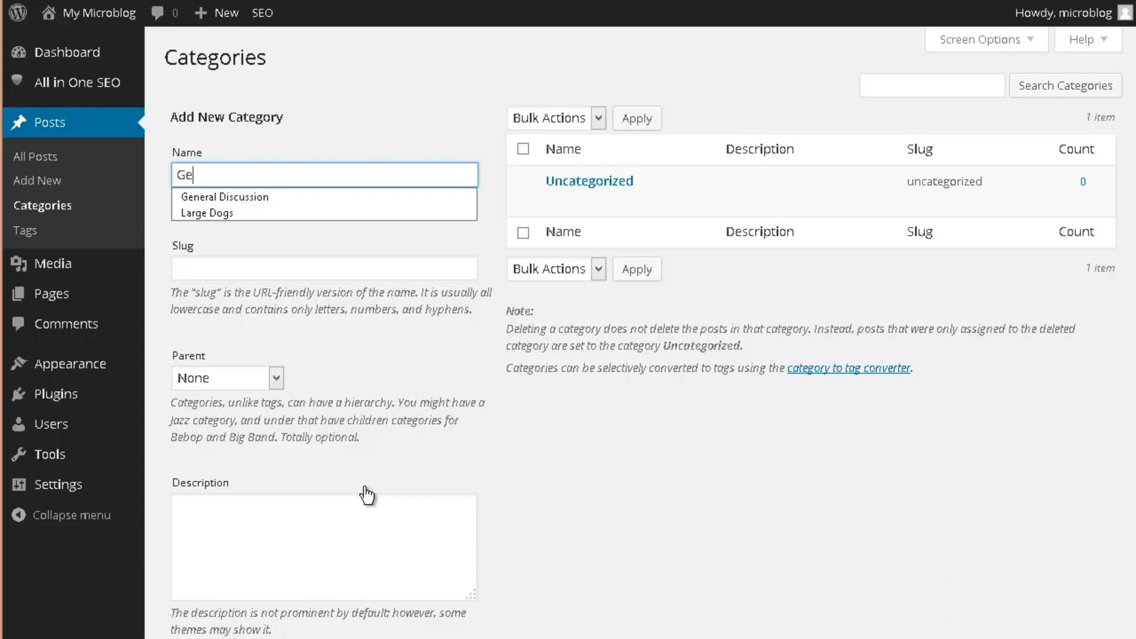
type("neral ")
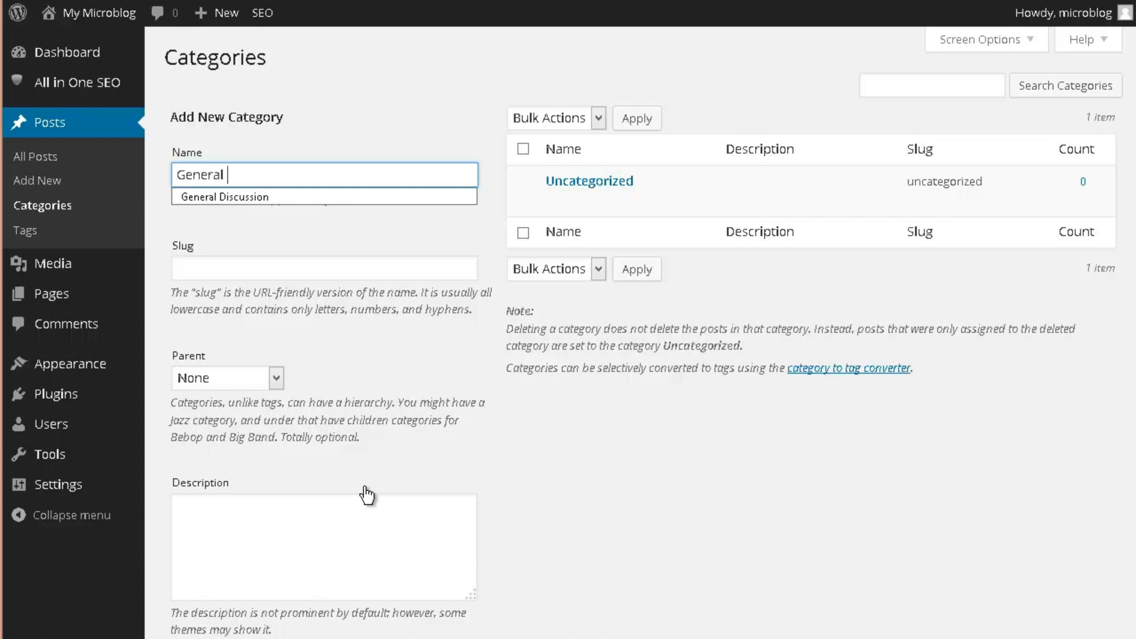
type("Discussion")
scroll(178, 559, "down", 2)
left_click(178, 553)
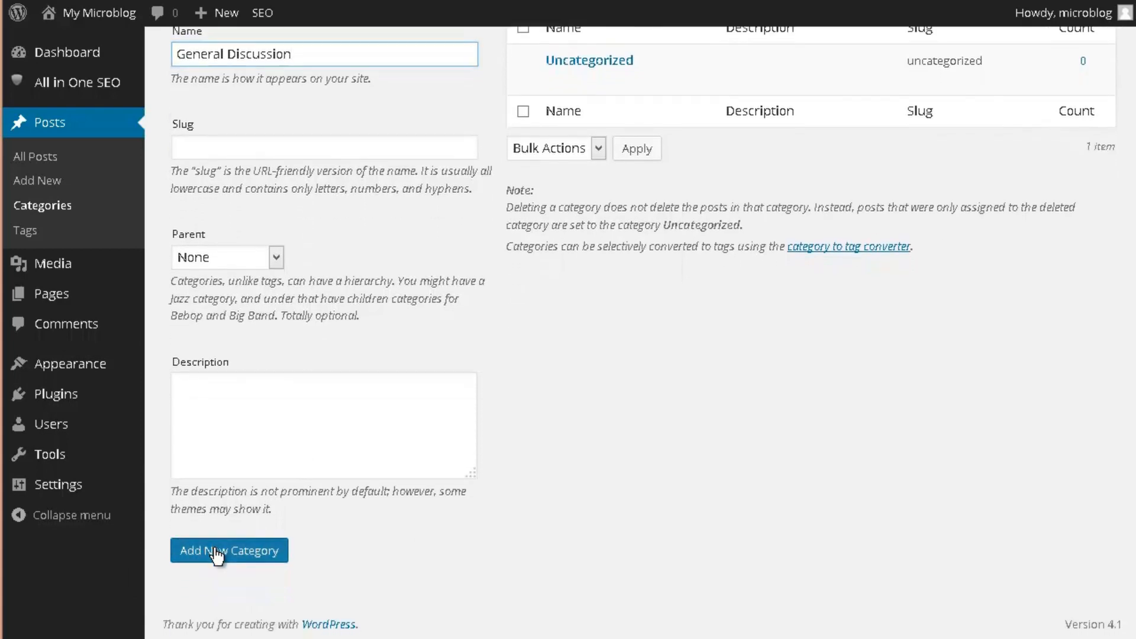
Add another top-level post category named Pictures
scroll(482, 424, "up", 2)
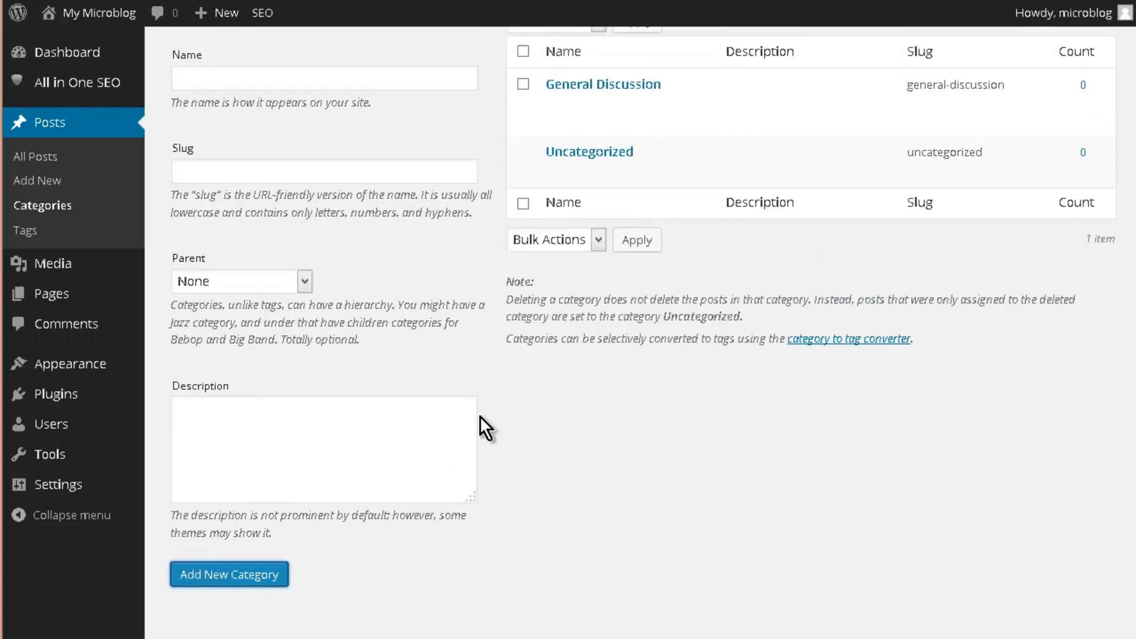
left_click(242, 173)
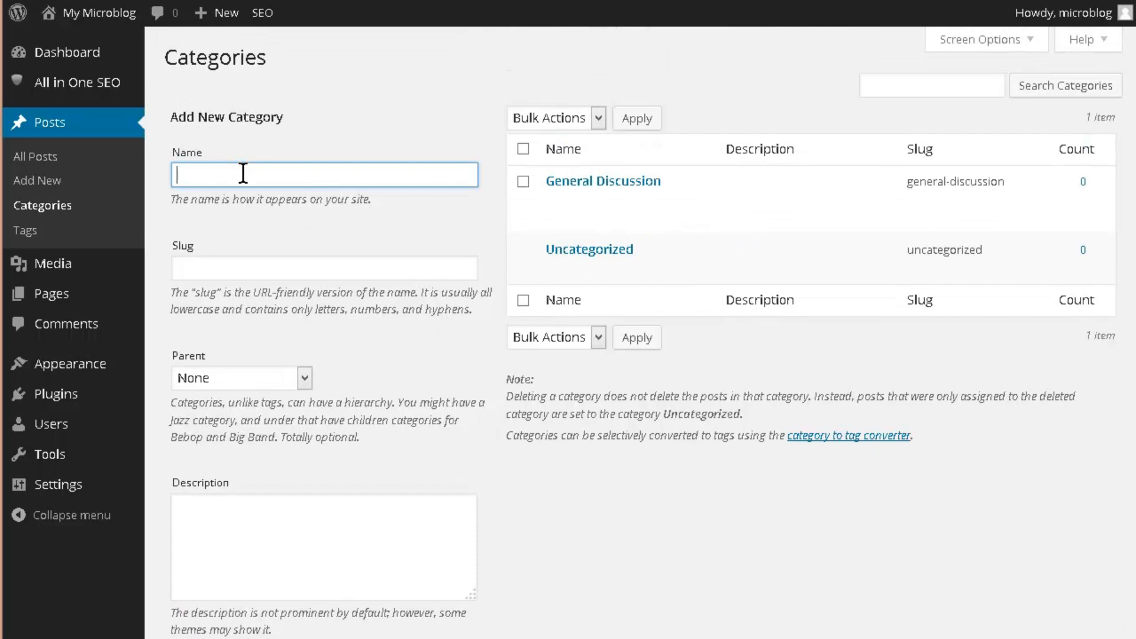
type("Pictures")
scroll(239, 263, "down", 2)
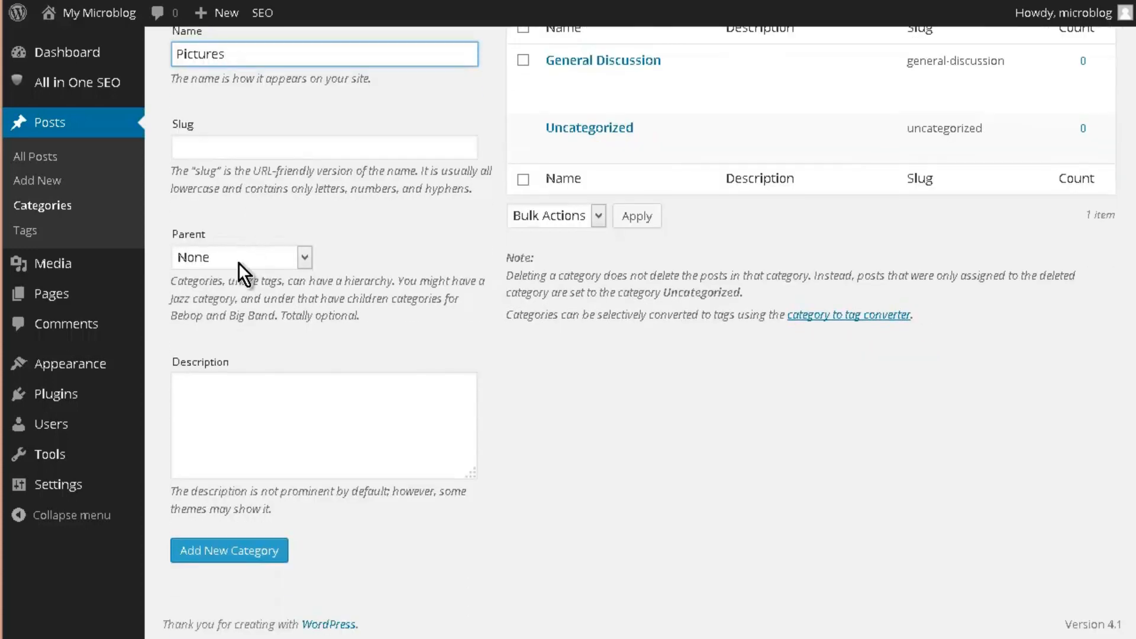
left_click(221, 545)
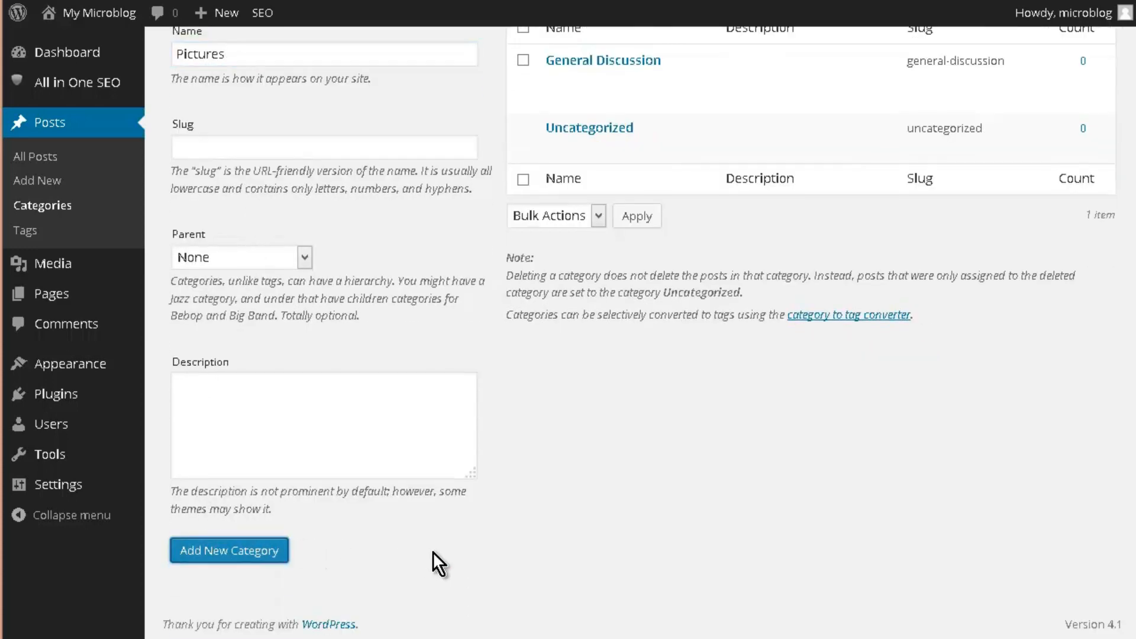
Add a top-level post category named Latest News
scroll(505, 446, "up", 2)
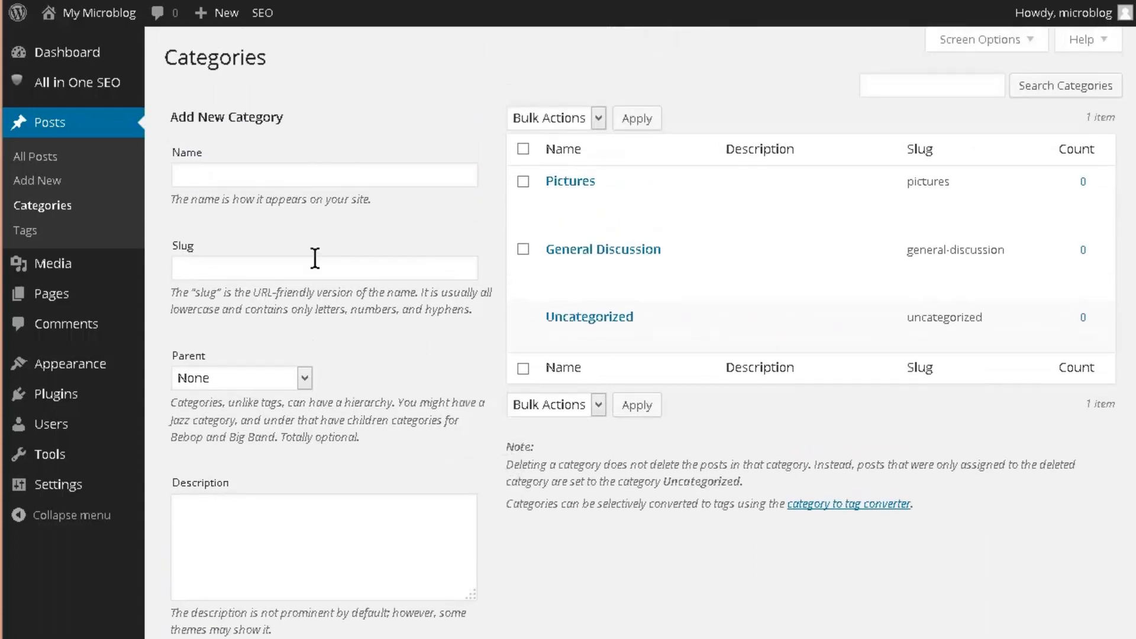
left_click(248, 171)
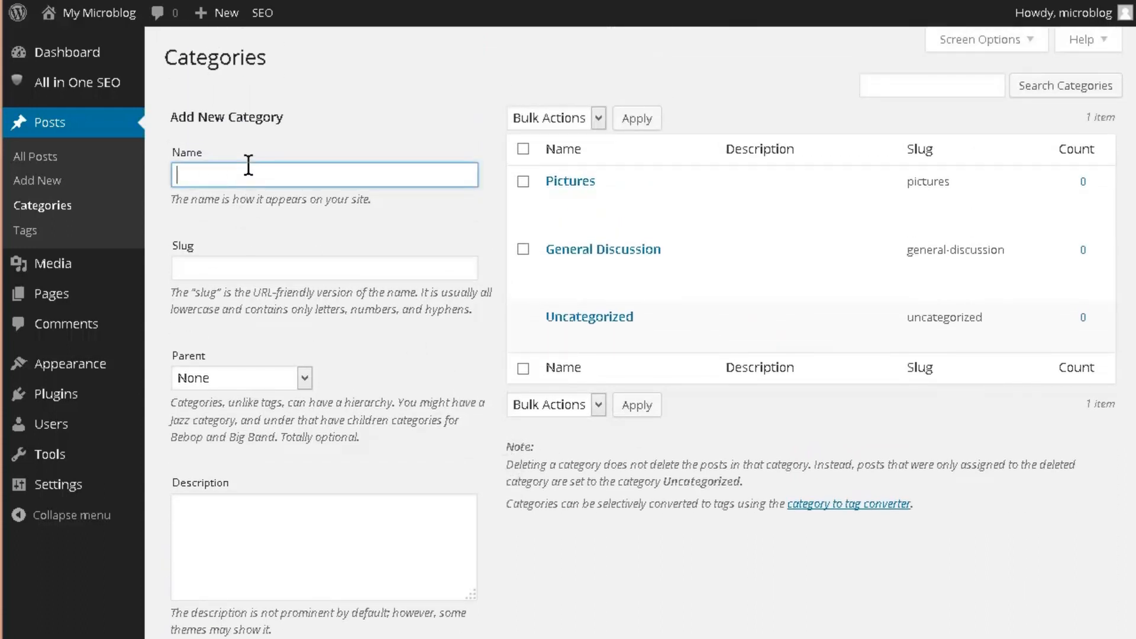
type("Latest News")
scroll(318, 258, "down", 3)
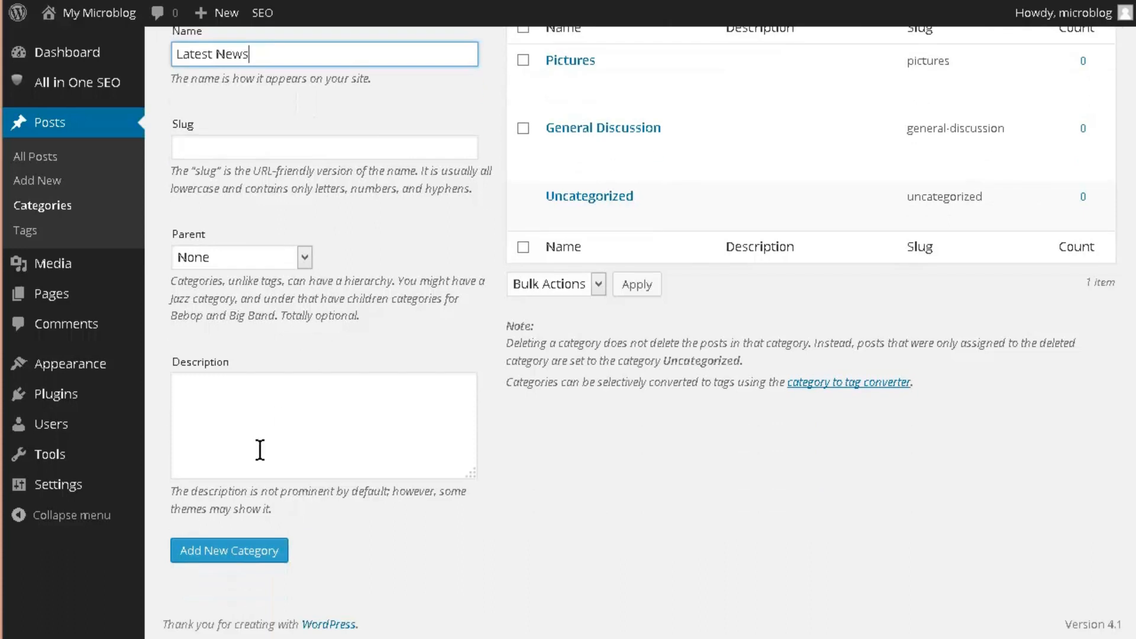
left_click(233, 552)
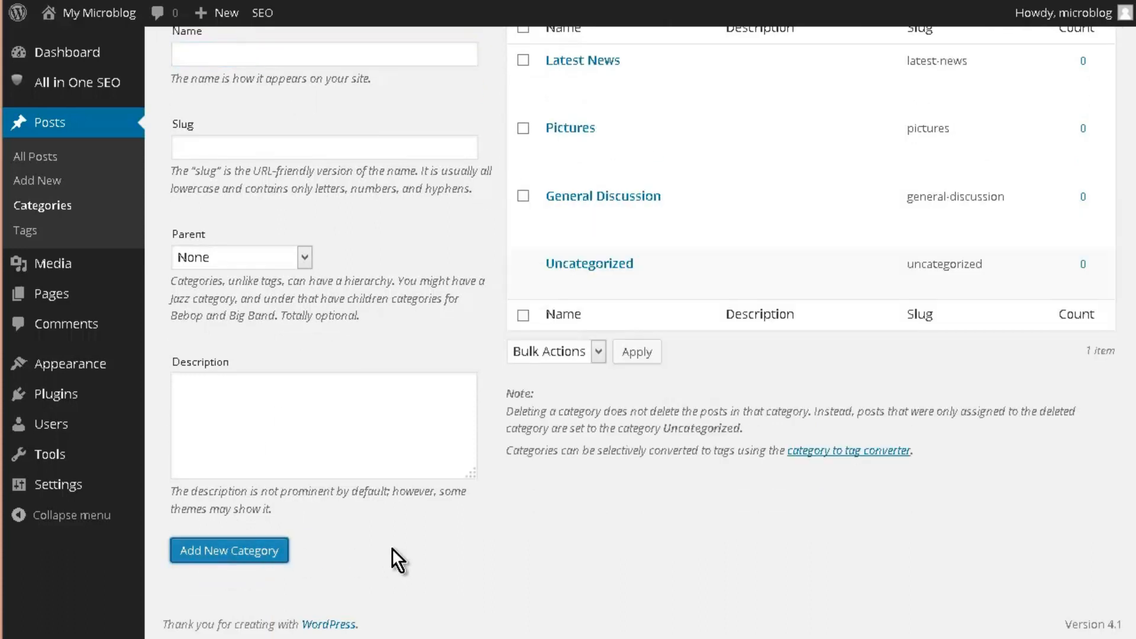
Search the directory of new themes for p2
scroll(438, 479, "up", 3)
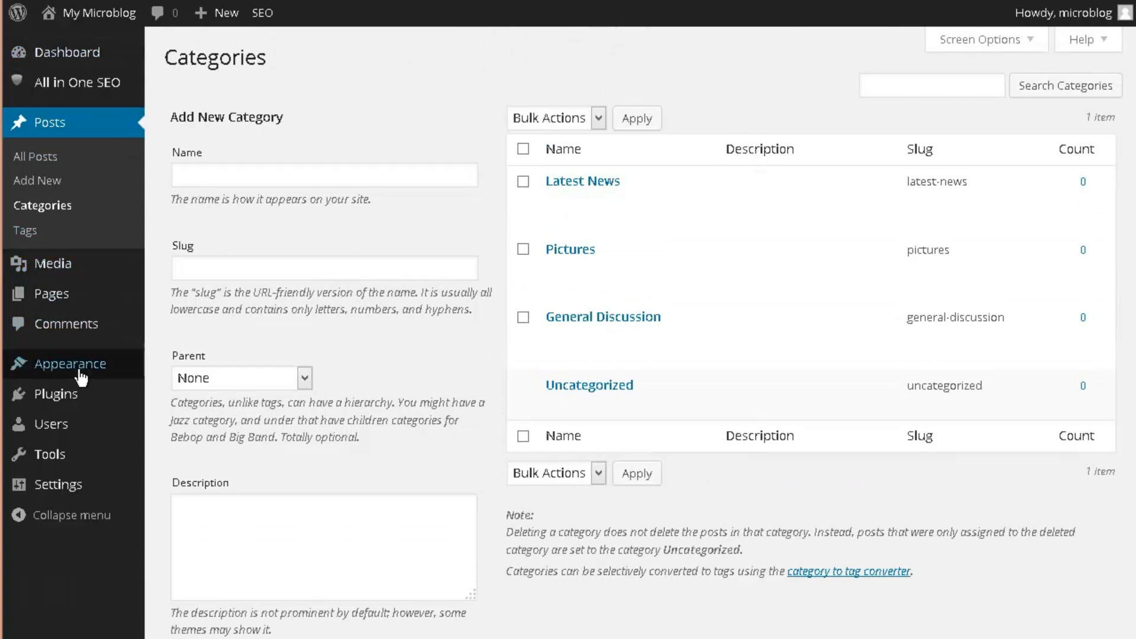
mouse_move(84, 379)
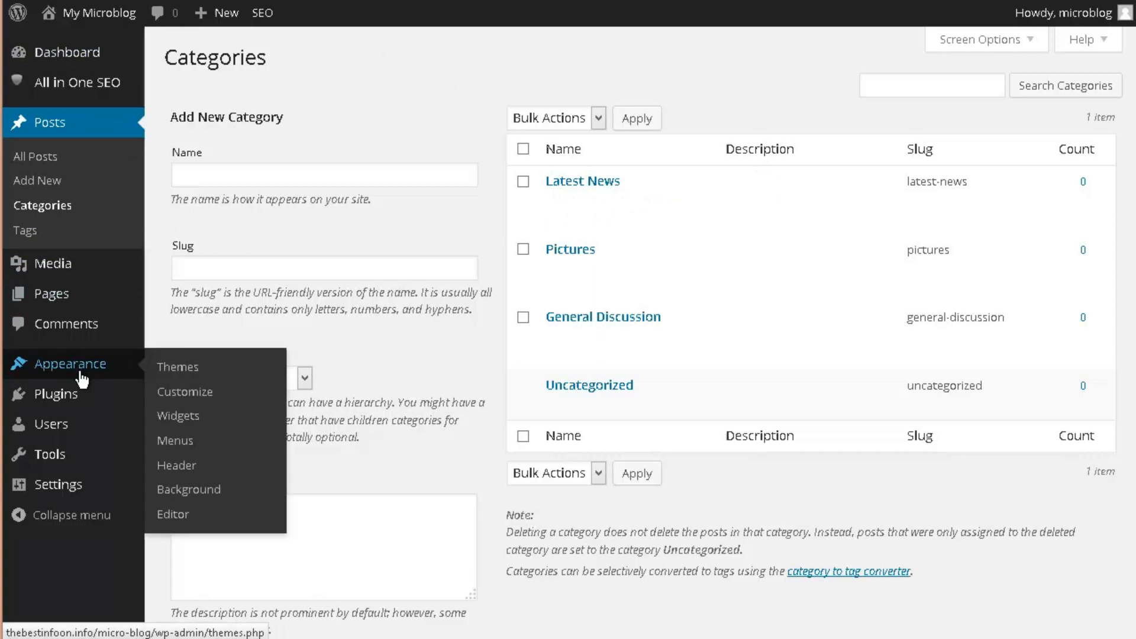
left_click(177, 366)
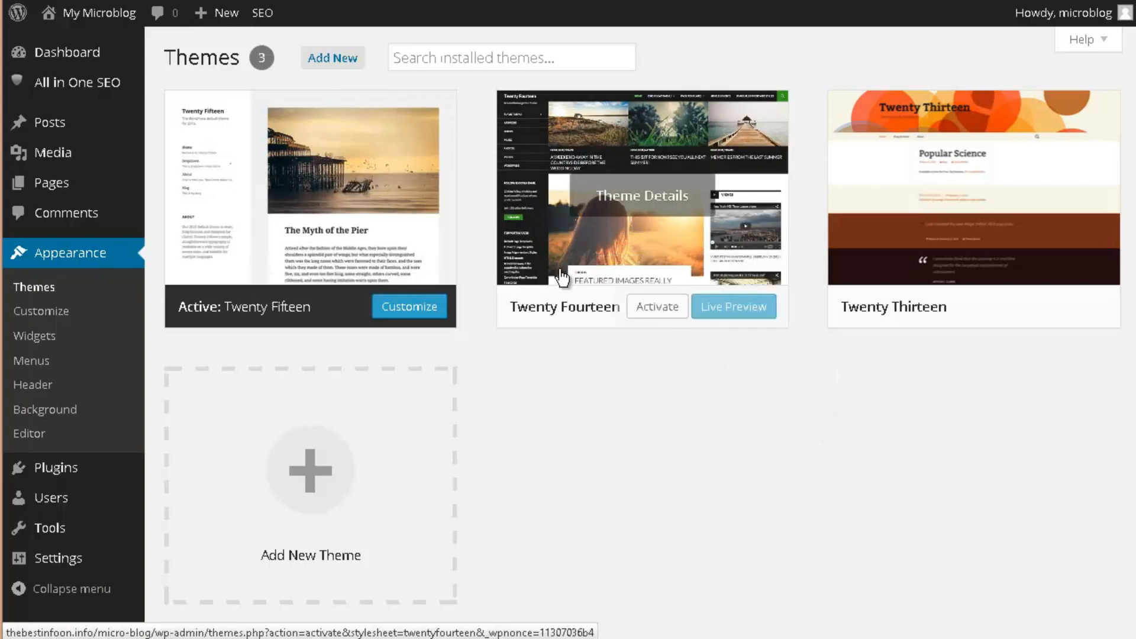
left_click(327, 58)
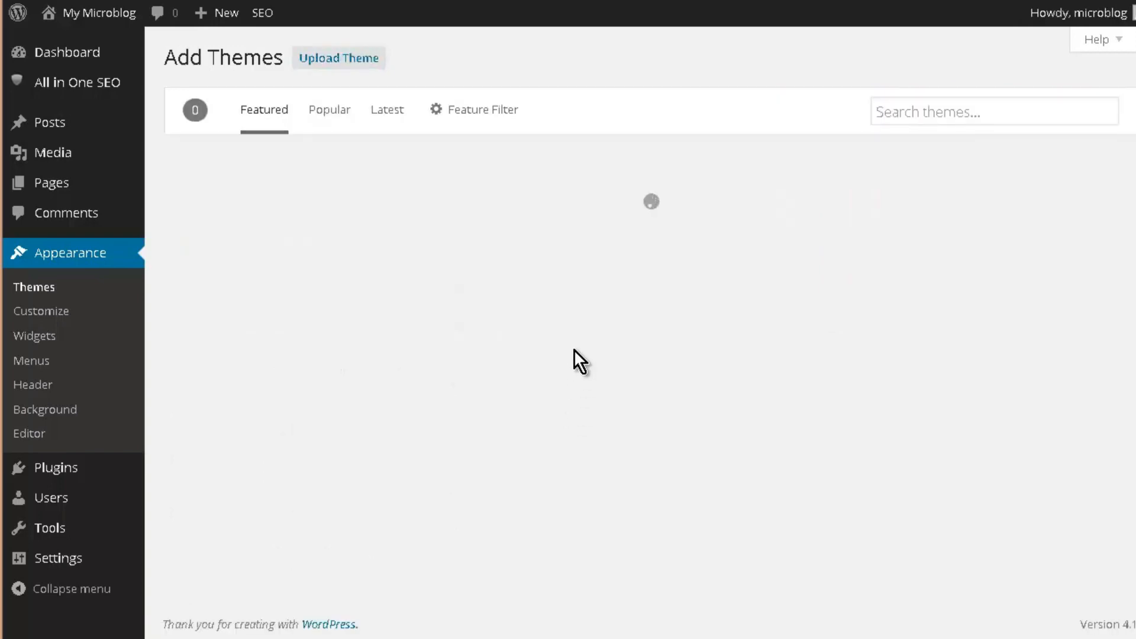
left_click(921, 112)
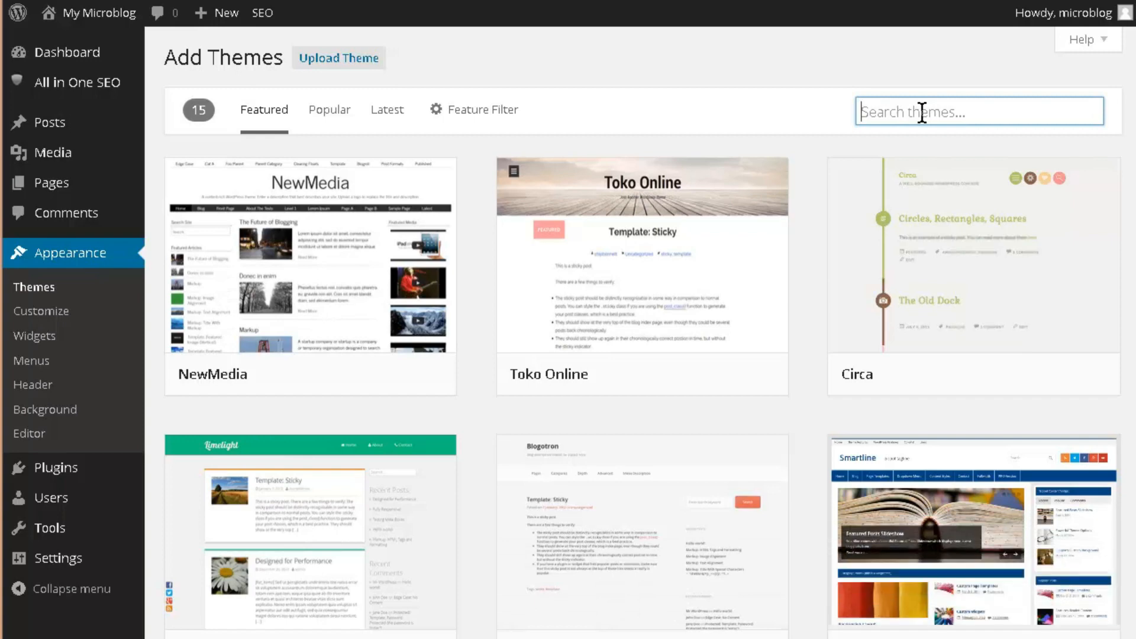
type("p2")
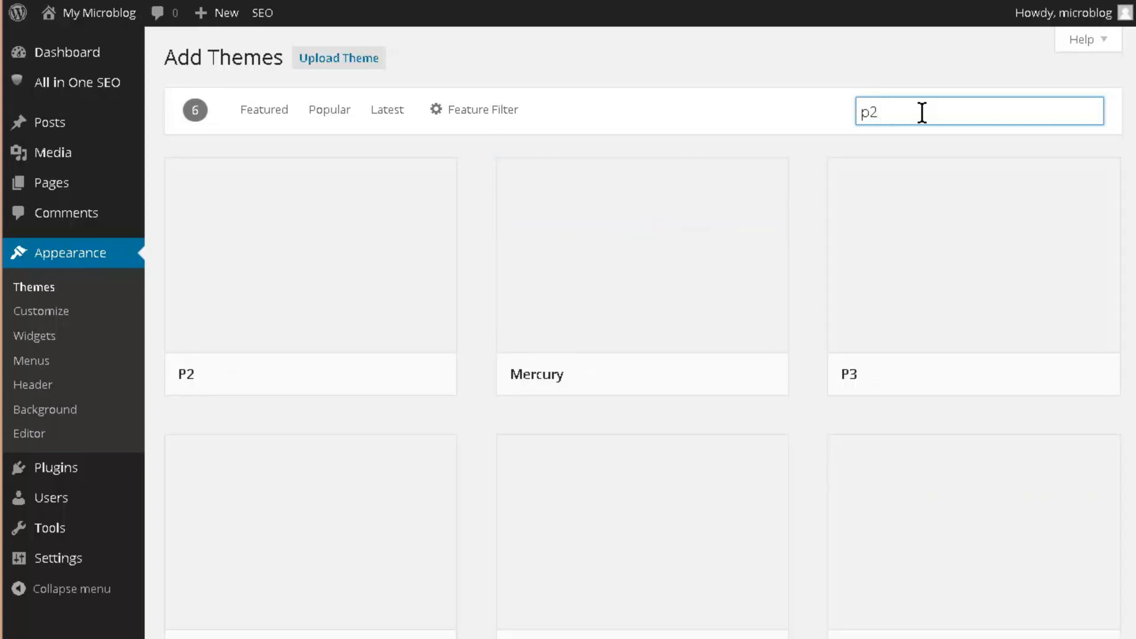
Install the P2 Categories theme from the search results and activate it
scroll(811, 164, "down", 2)
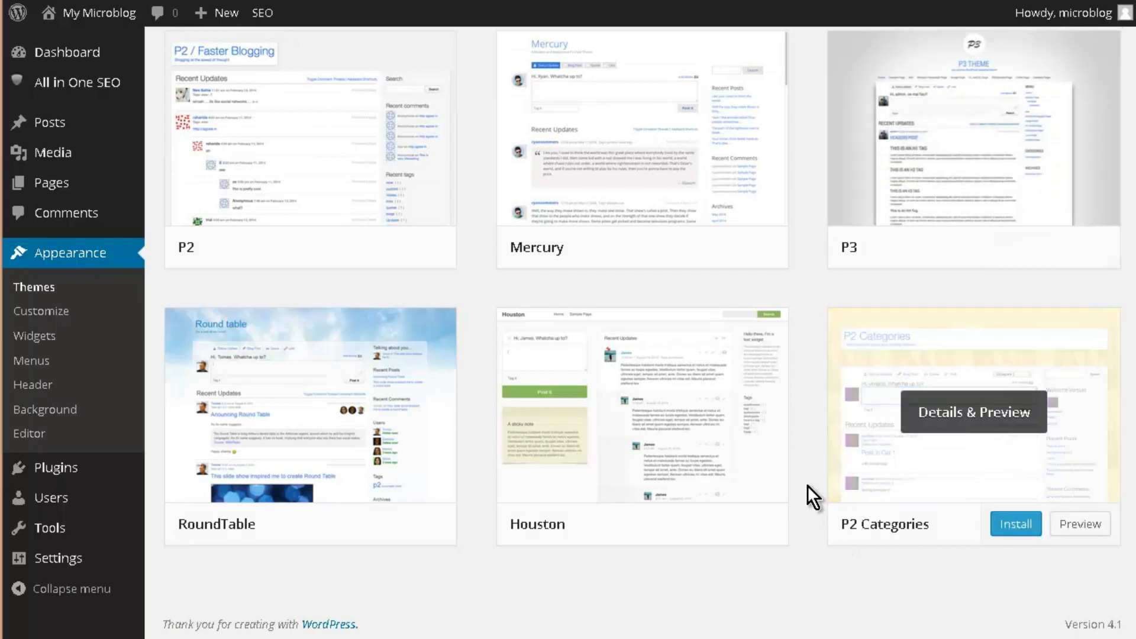
left_click(1020, 531)
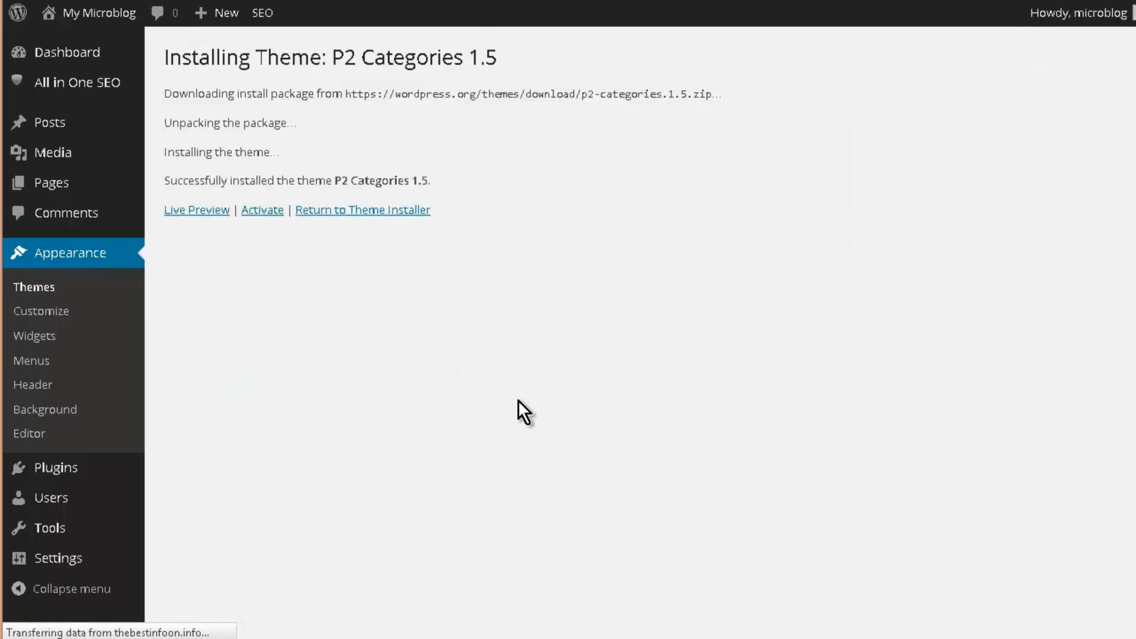
left_click(262, 211)
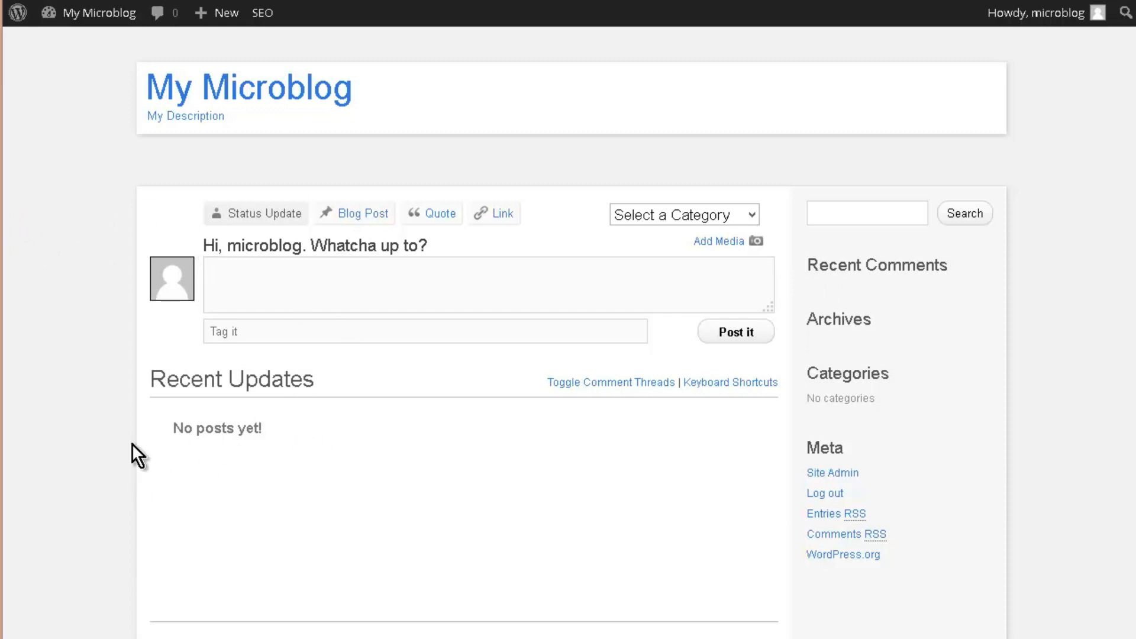
Remove the Recent Posts, Archives, Recent Comments and Meta widgets from the site's Sidebar widget area
scroll(312, 448, "down", 2)
scroll(328, 441, "up", 2)
scroll(914, 385, "down", 1)
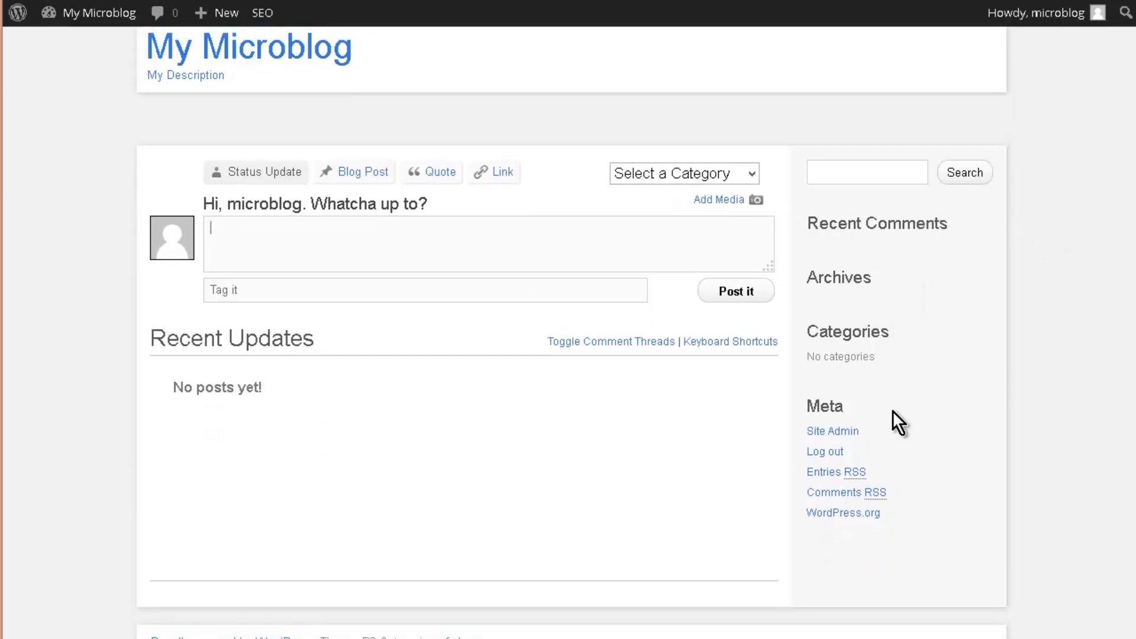
scroll(898, 423, "up", 1)
mouse_move(73, 23)
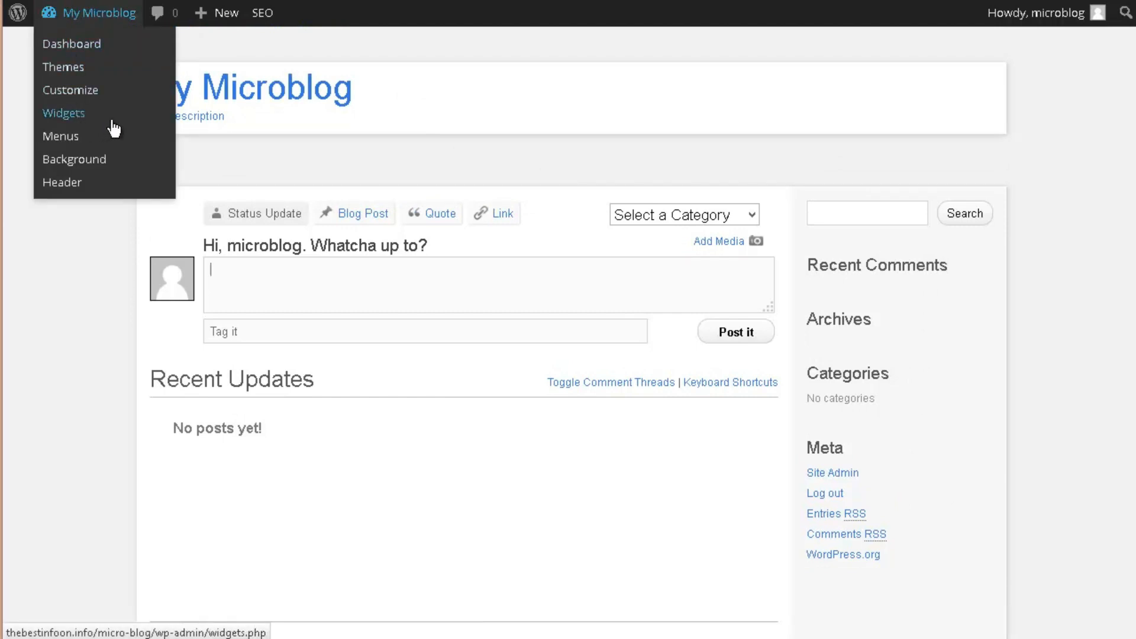
left_click(75, 123)
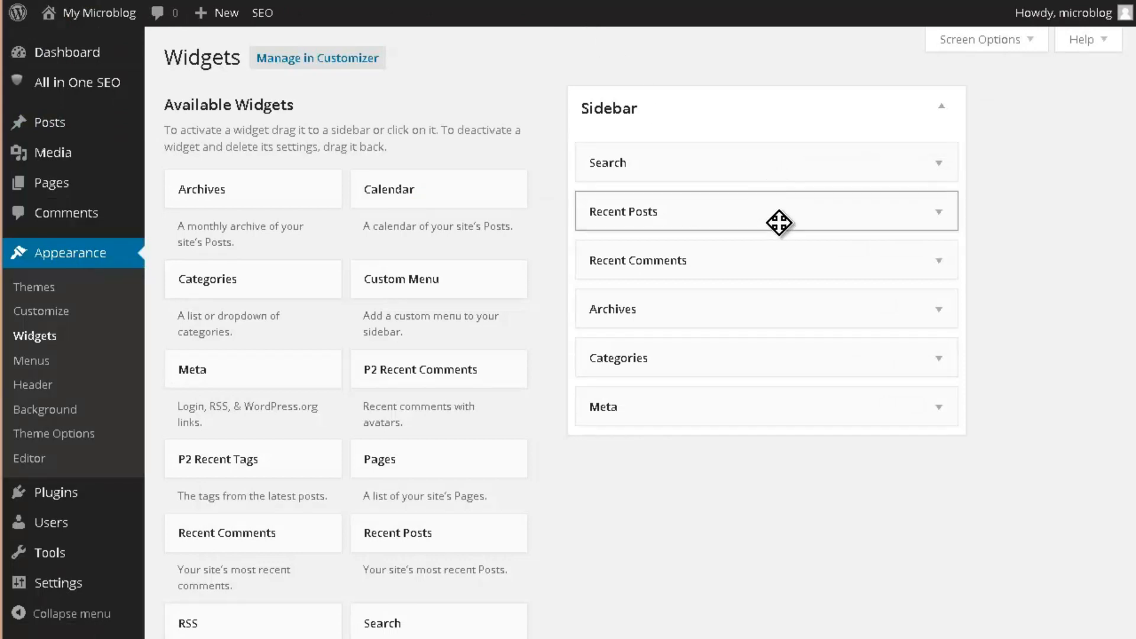
mouse_move(778, 223)
left_mouse_down()
mouse_move(794, 221)
mouse_move(411, 218)
mouse_move(781, 220)
left_mouse_up()
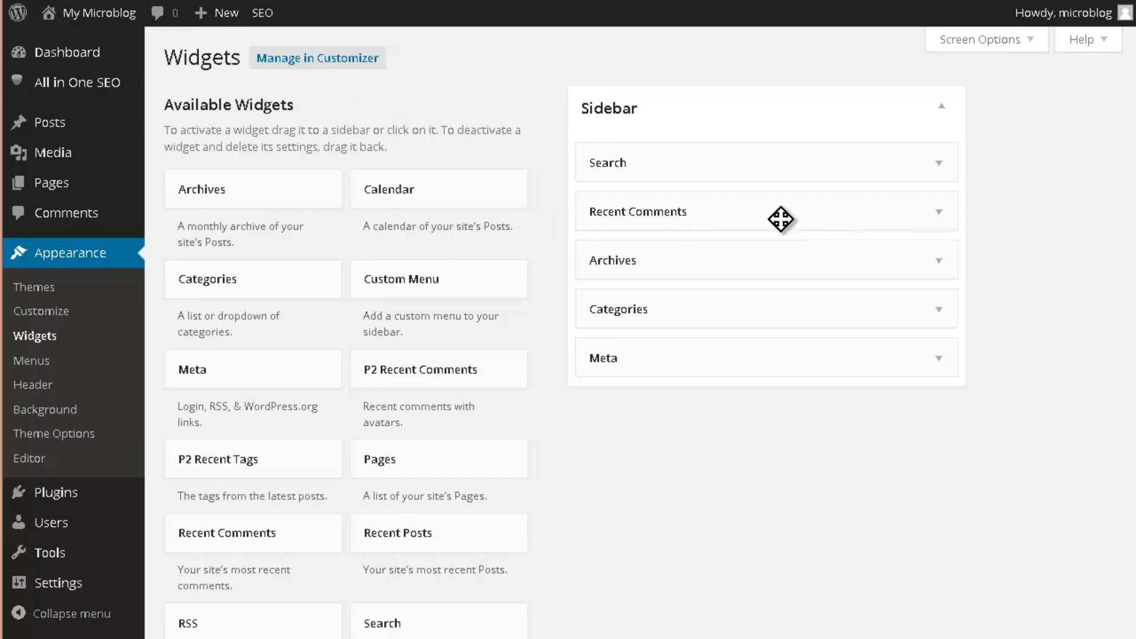
left_click_drag(789, 261, 524, 267)
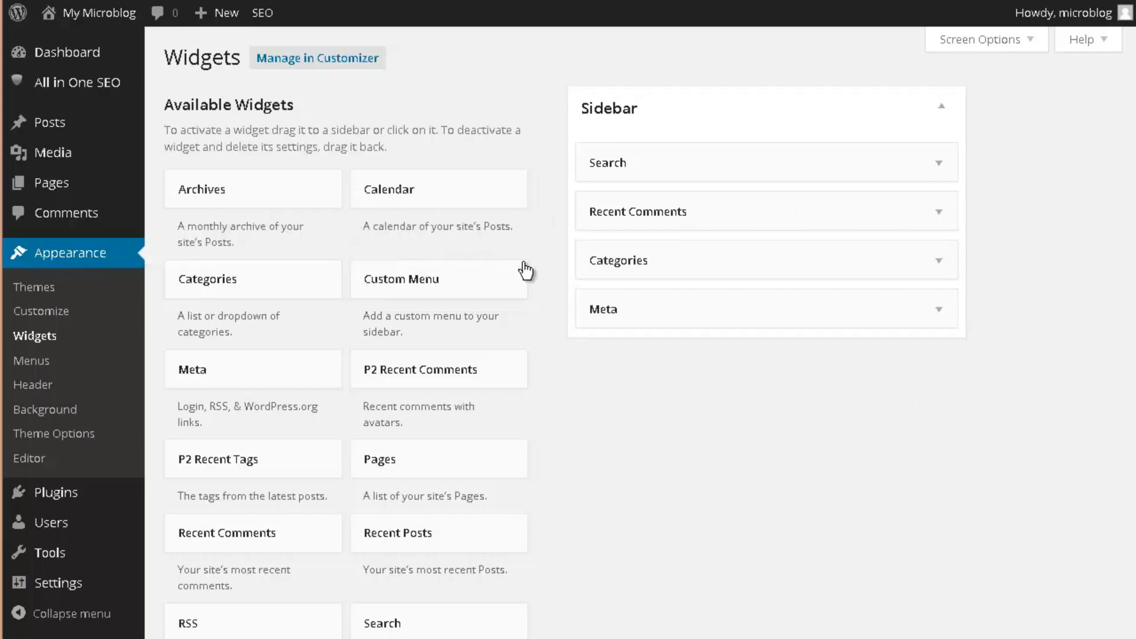
left_click_drag(736, 223, 234, 197)
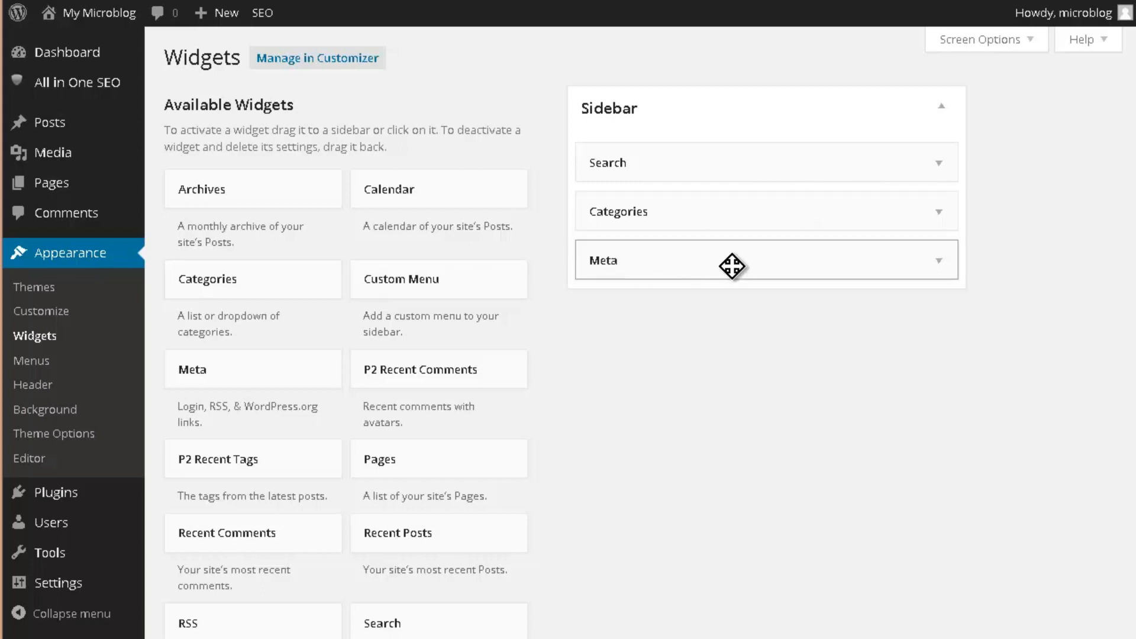
left_click_drag(732, 267, 487, 279)
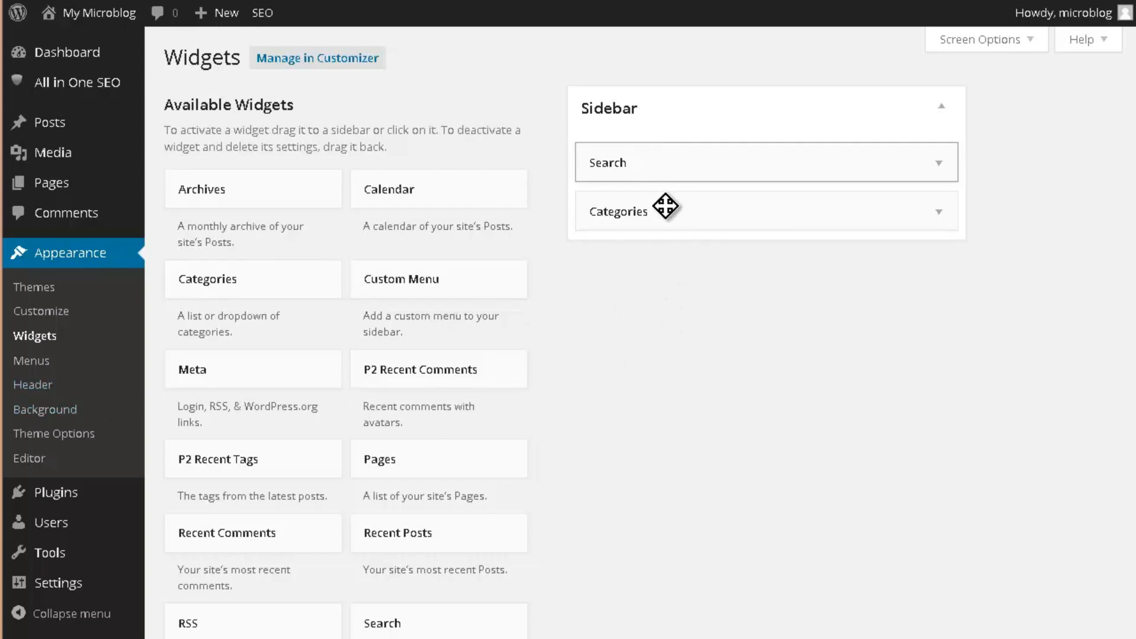
Add the Archives widget to the Sidebar area below Categories and save it with an empty title and default options
scroll(573, 396, "down", 2)
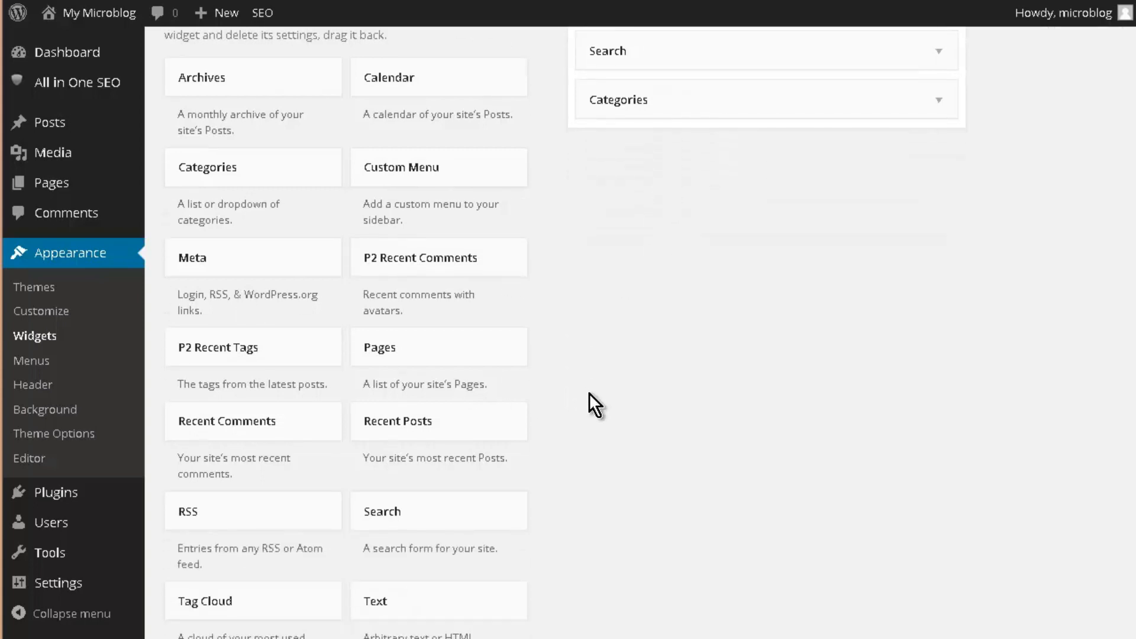
scroll(588, 393, "down", 2)
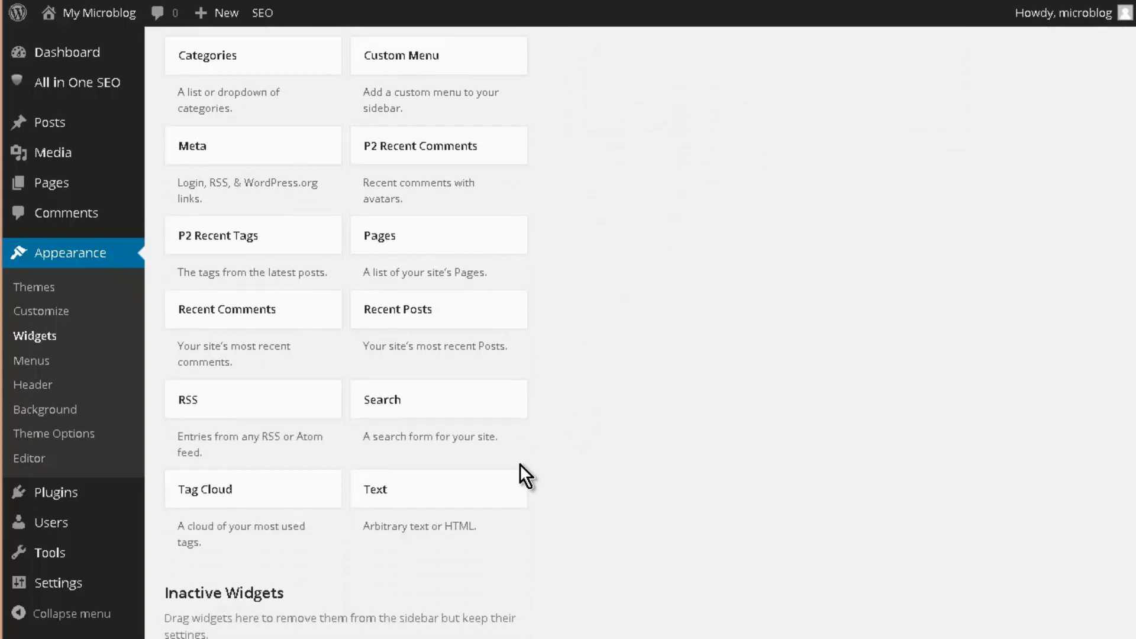
scroll(331, 481, "up", 2)
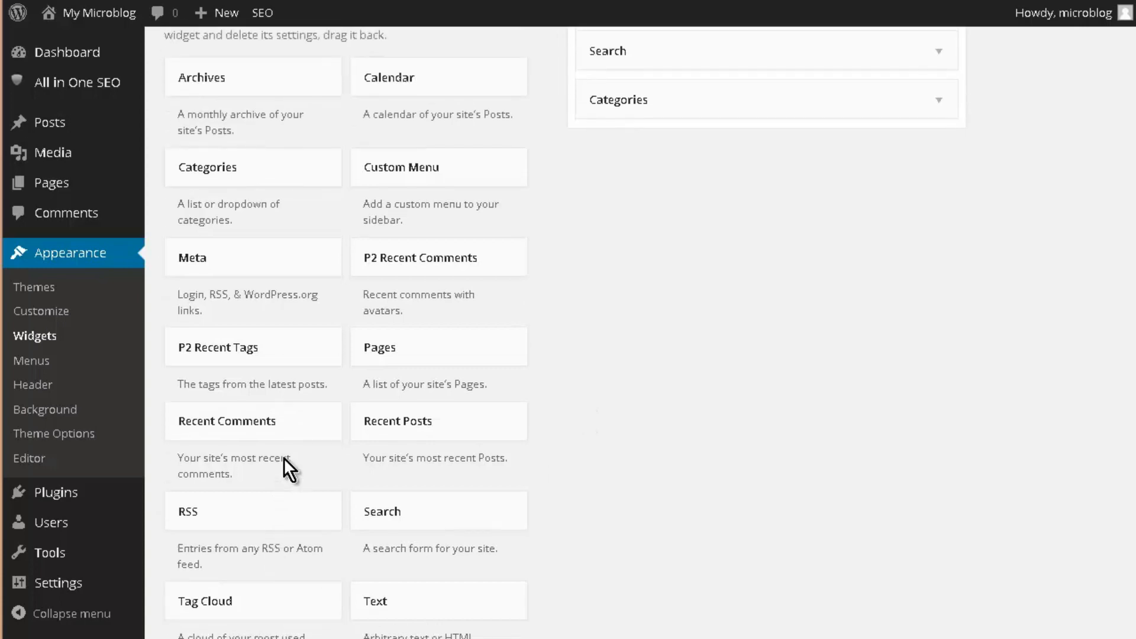
scroll(292, 446, "up", 2)
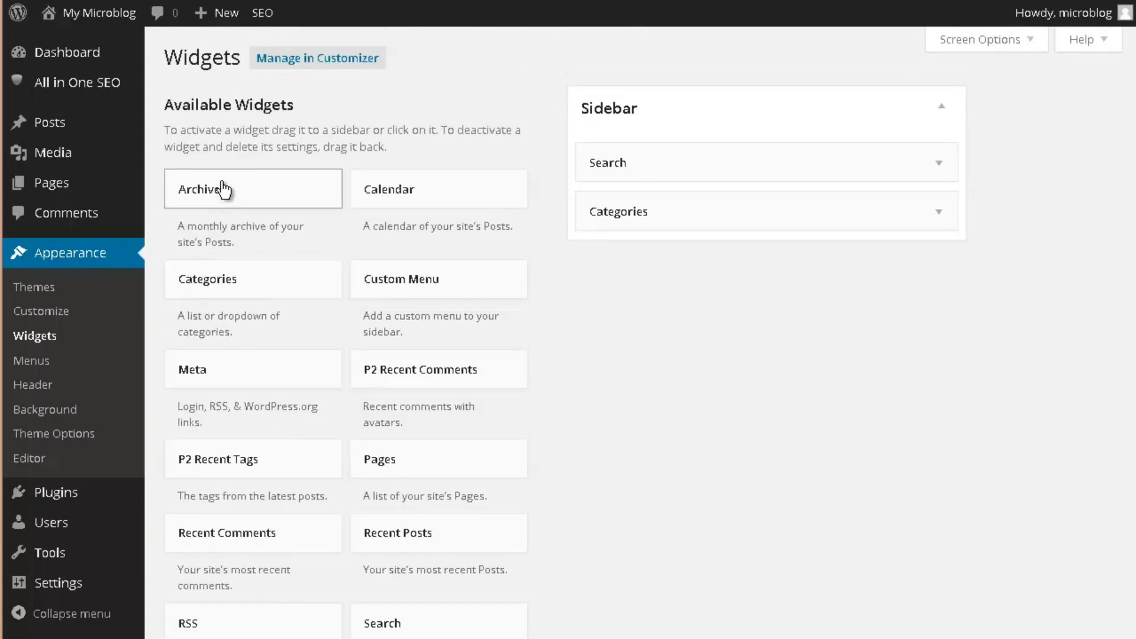
left_click_drag(231, 189, 790, 293)
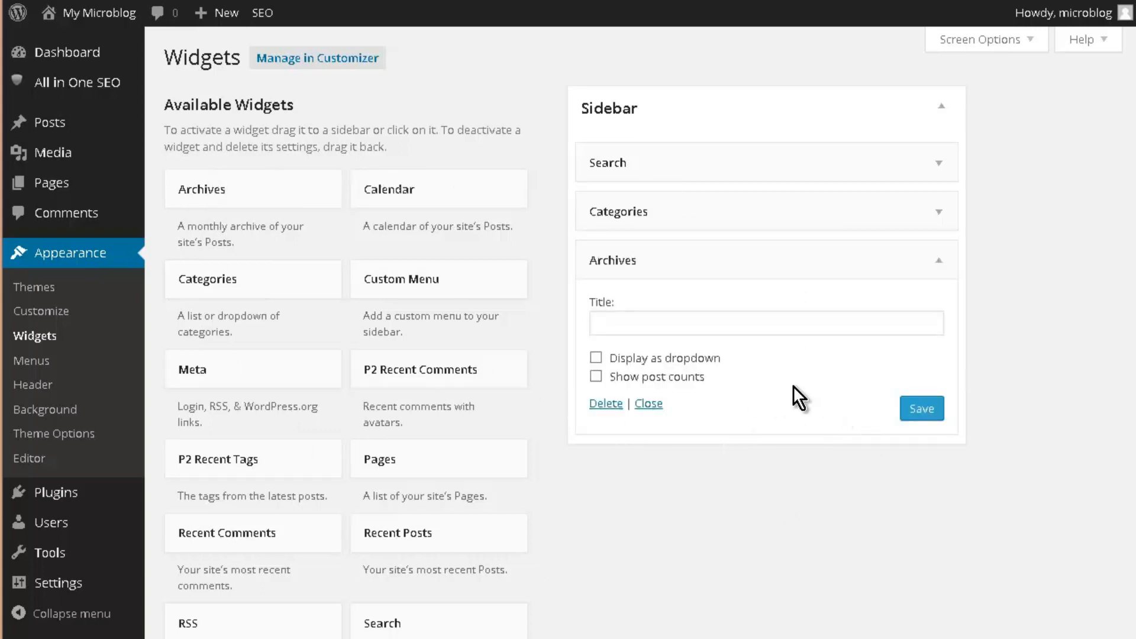
left_click(923, 408)
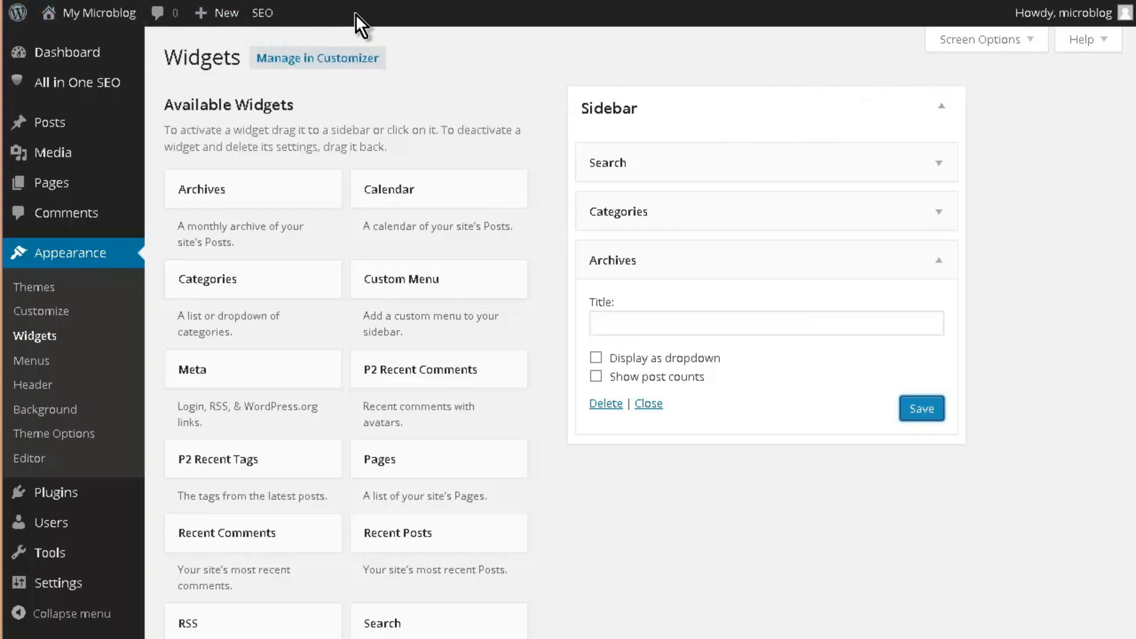
Search the plugin directory for custom meta, then install and activate the Custom Meta plugin
mouse_move(65, 23)
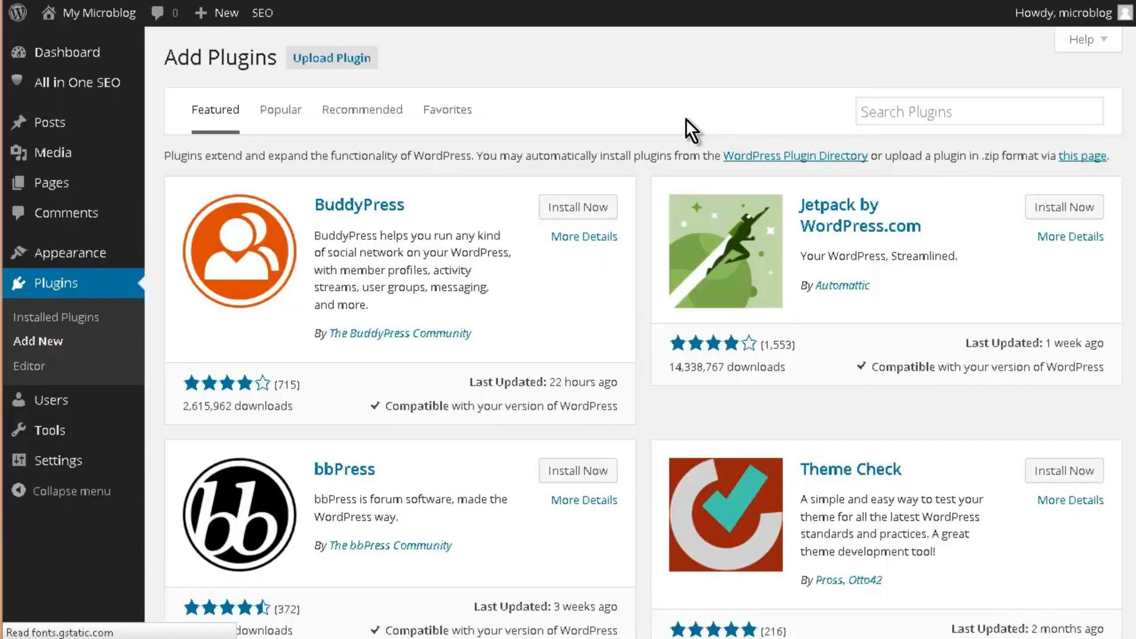
left_click(906, 112)
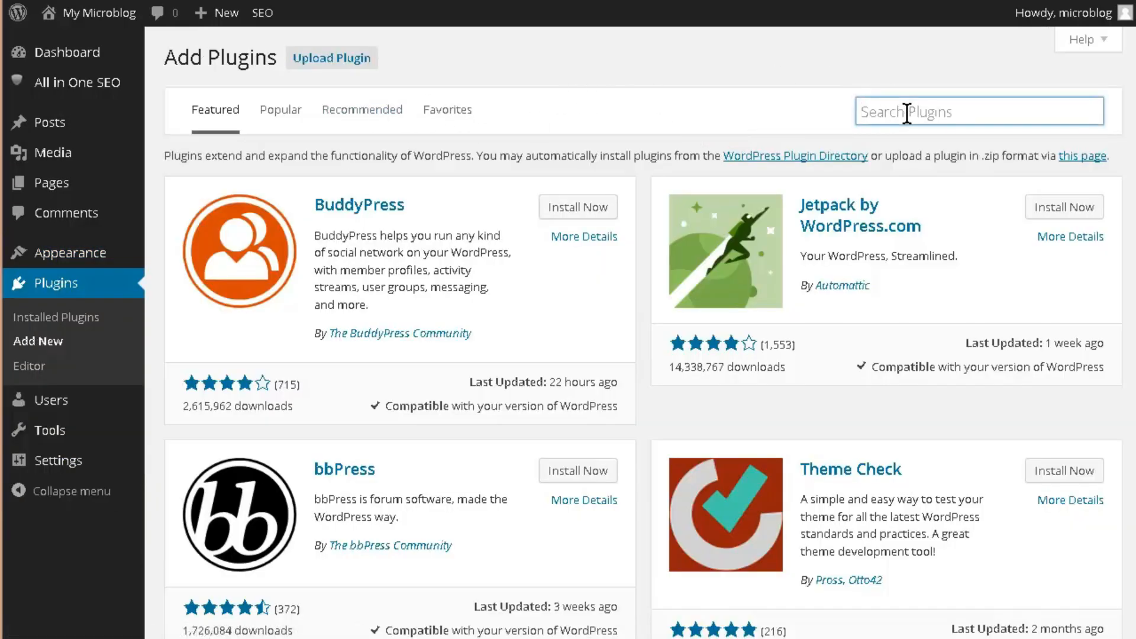
type("cus")
type("tom meta")
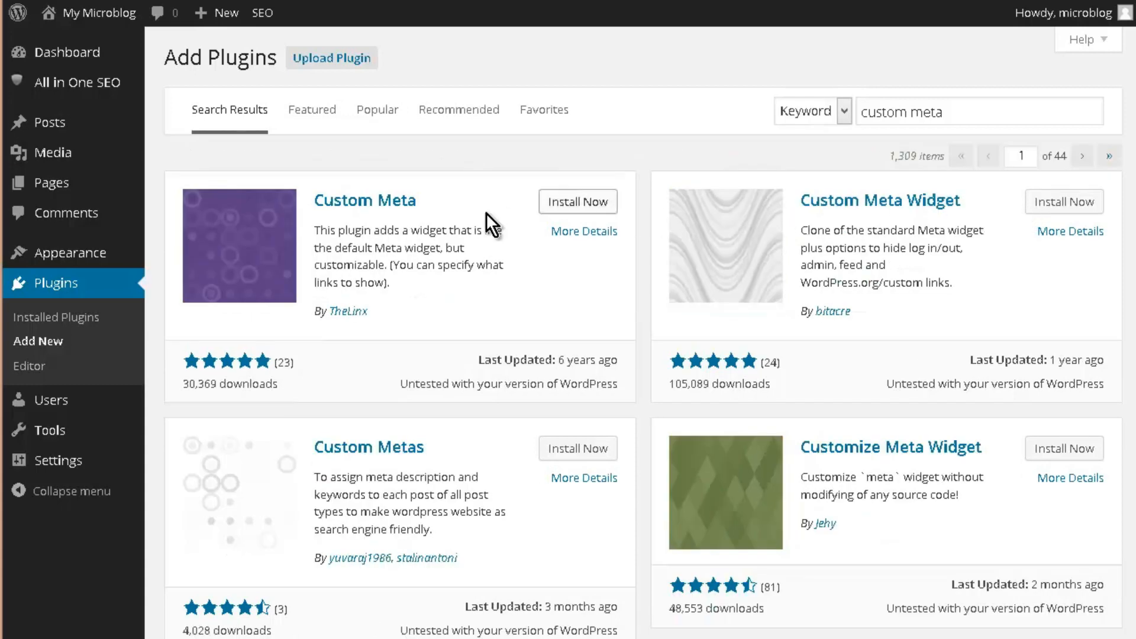
left_click(587, 207)
left_click(570, 270)
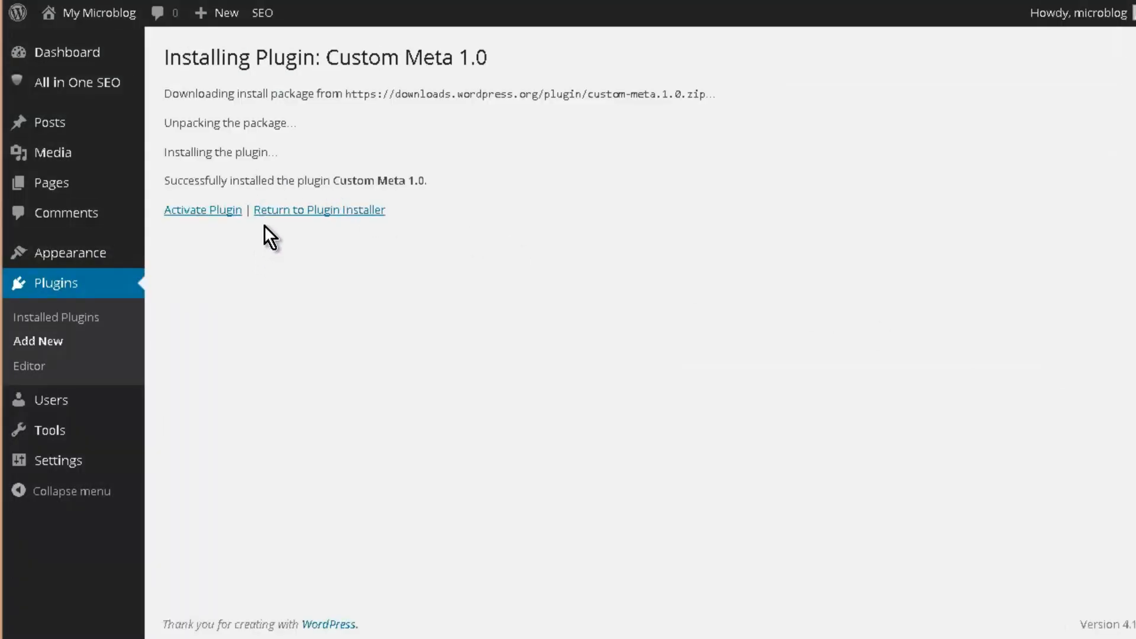
left_click(241, 212)
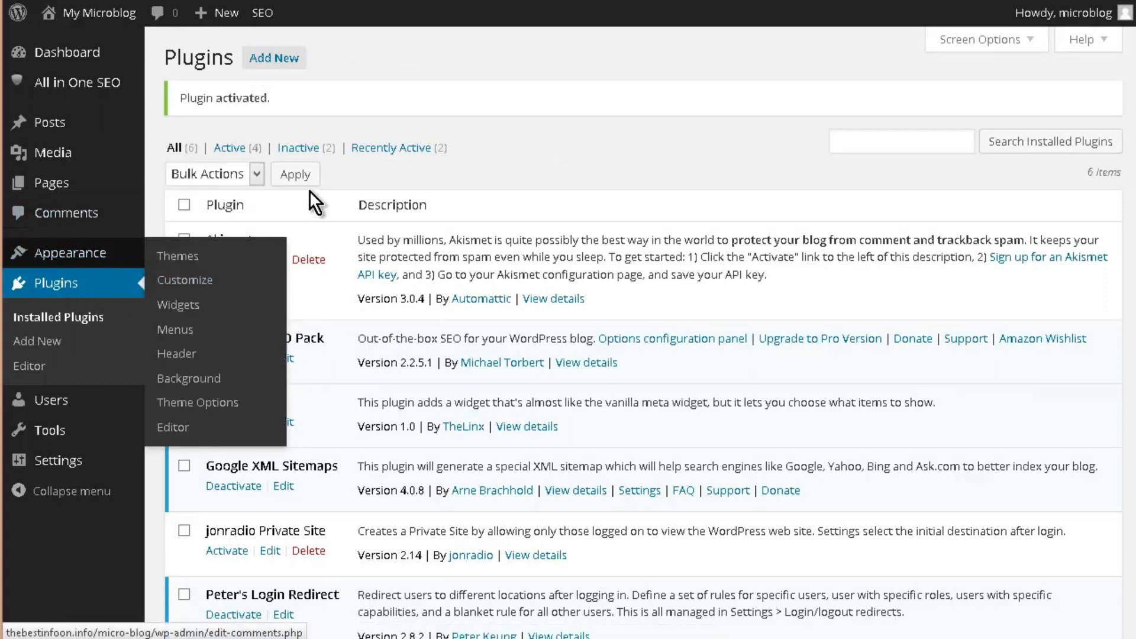
Add the Custom Meta widget to the site's Sidebar area below Archives
mouse_move(88, 254)
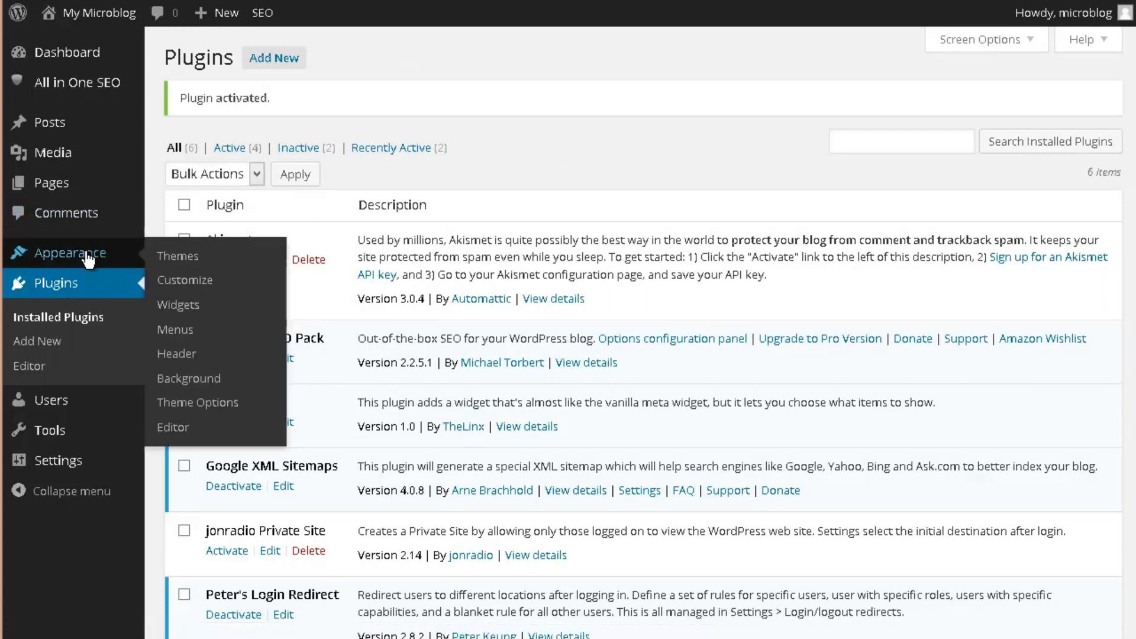
left_click(190, 329)
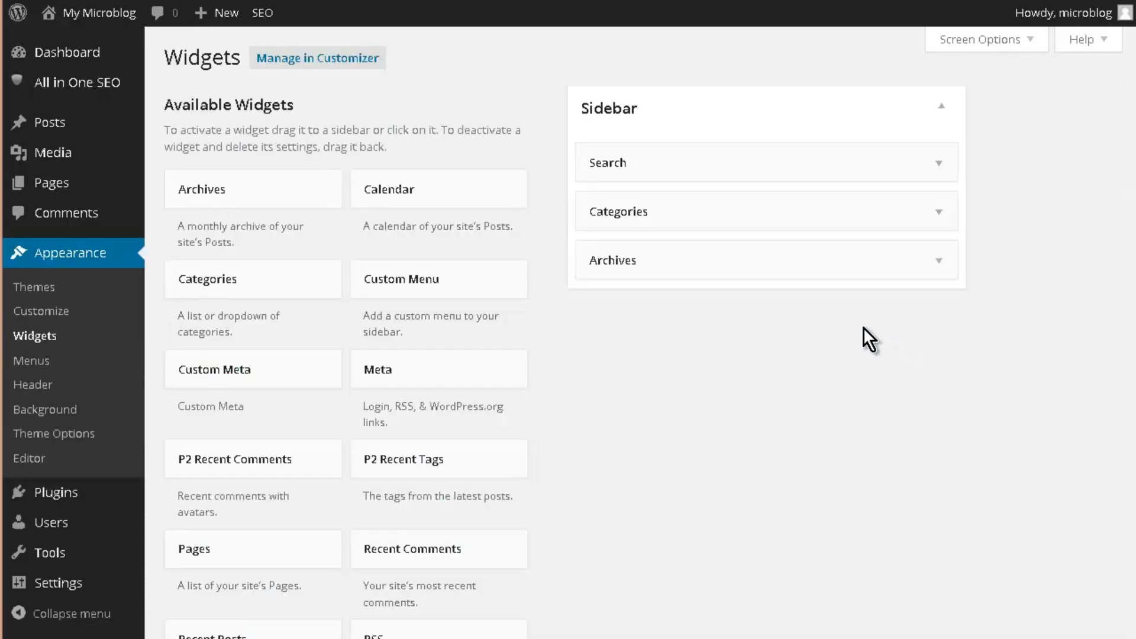
scroll(533, 388, "down", 2)
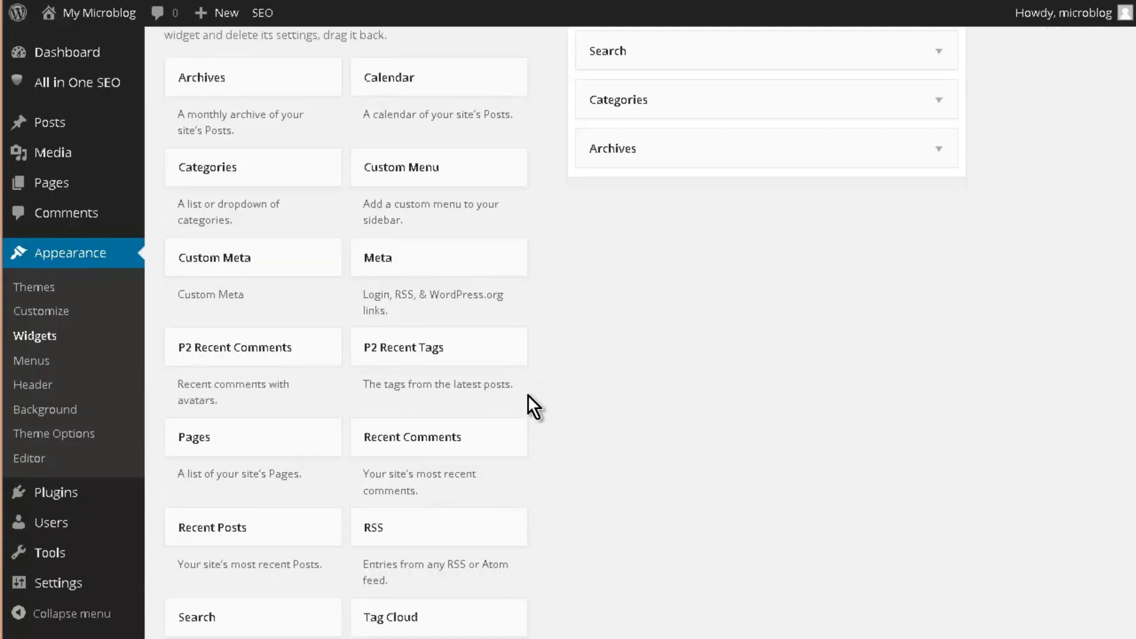
scroll(538, 388, "down", 2)
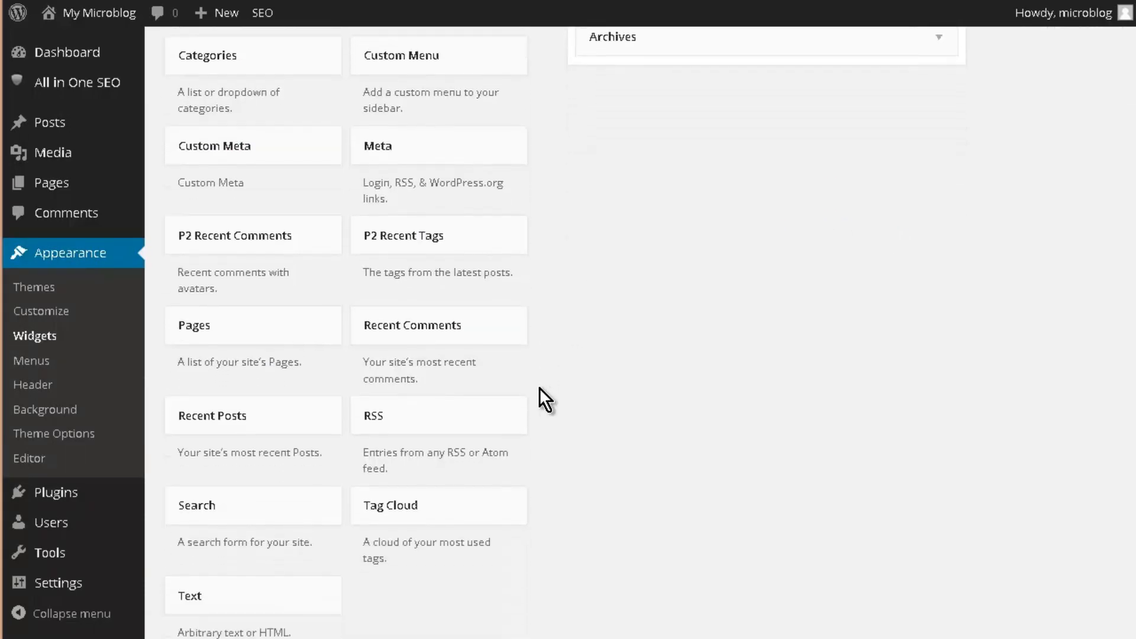
scroll(544, 388, "up", 4)
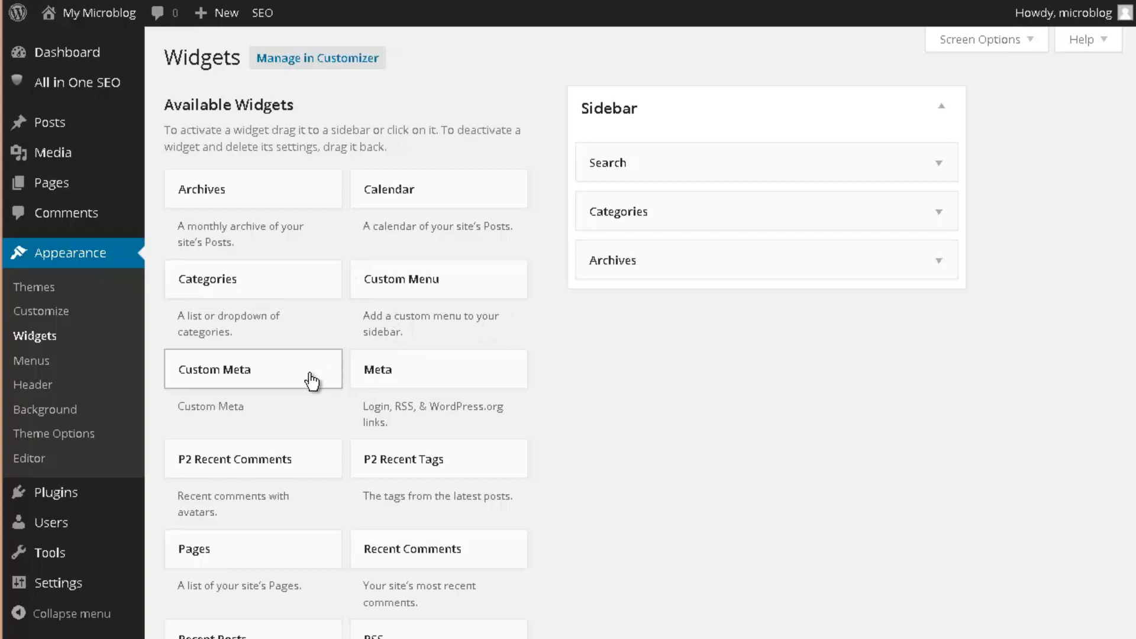
left_click_drag(256, 374, 768, 342)
left_click_drag(234, 365, 616, 316)
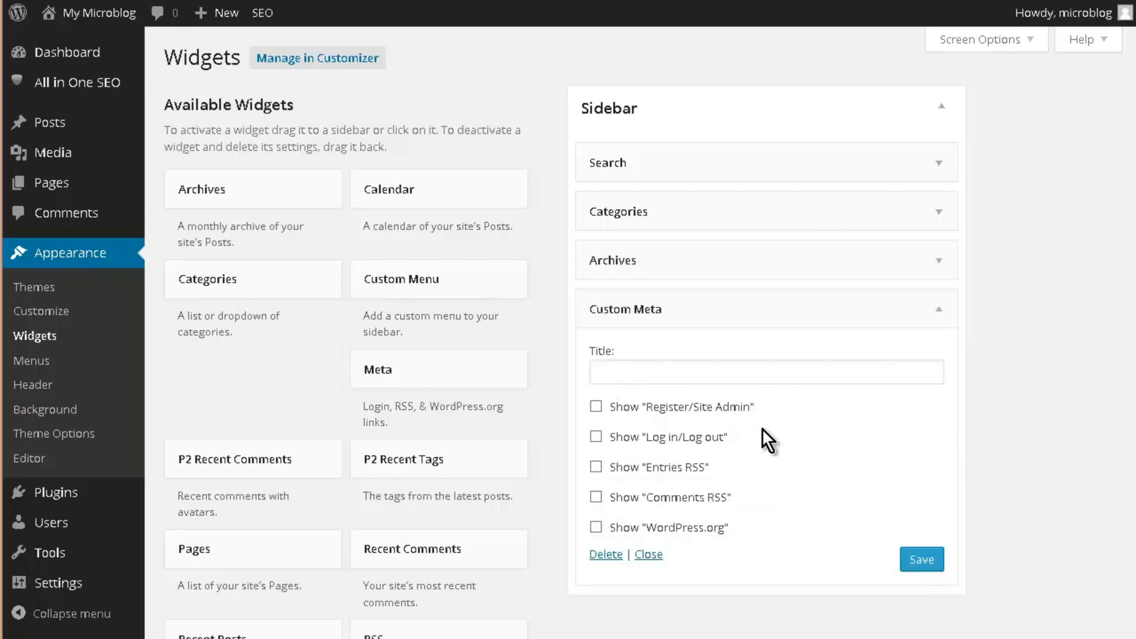
Enable the Register/Site Admin and Log in/Log out links in the Custom Meta widget, save it and view the site
left_click(596, 406)
left_click(919, 562)
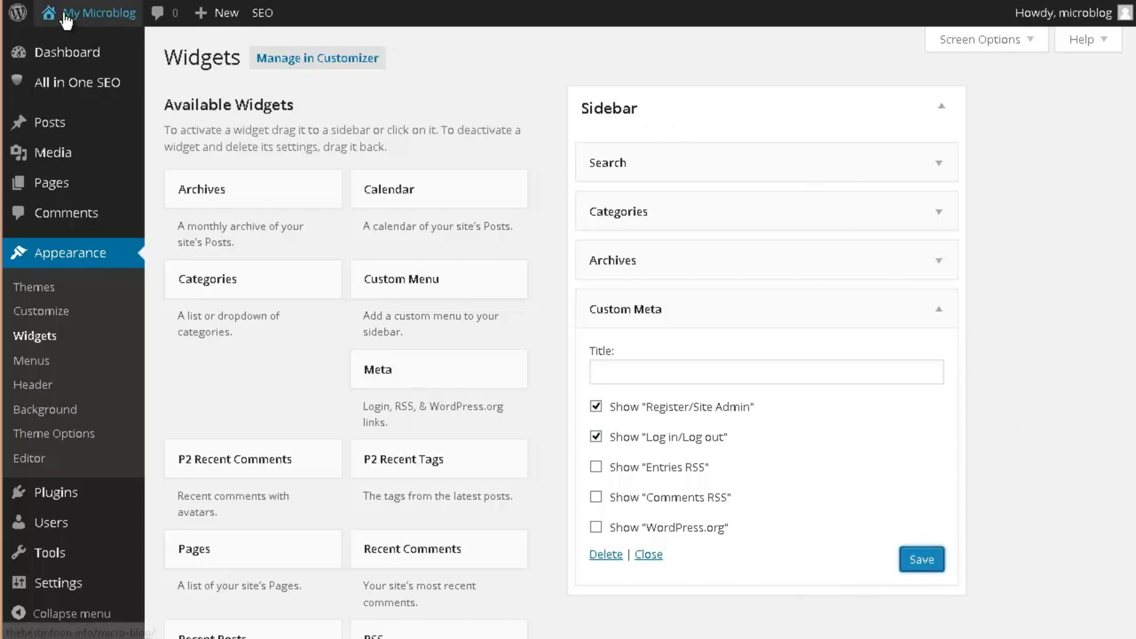
left_click(53, 40)
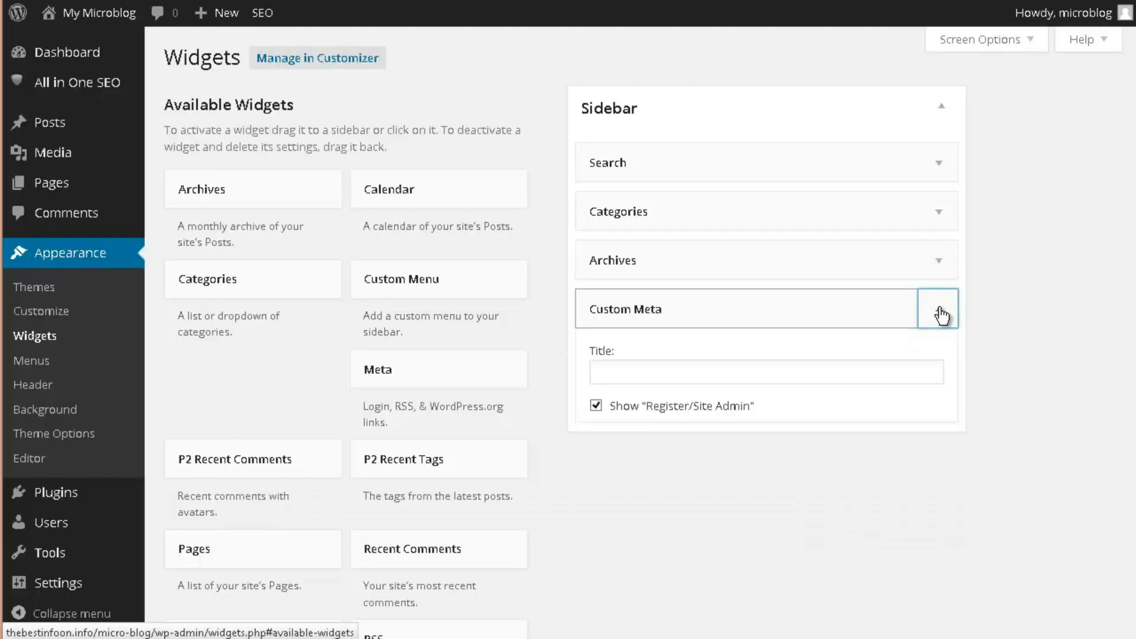
Set the Custom Meta widget's title to Welcome and save the widget
left_click(941, 311)
left_click(742, 367)
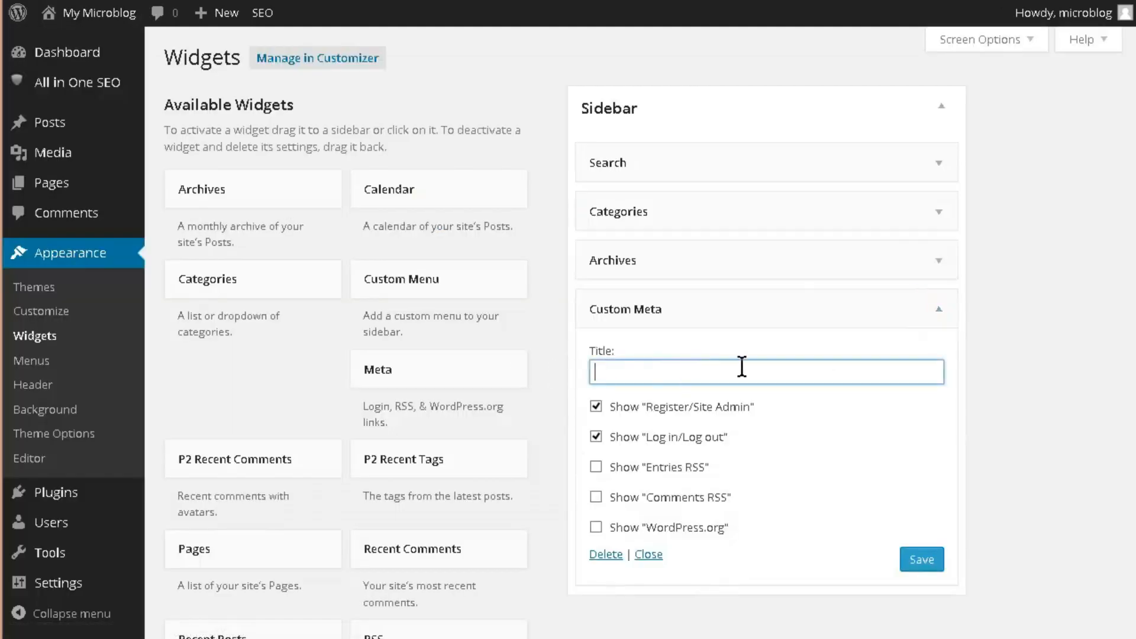
type("Welcome")
scroll(841, 429, "down", 4)
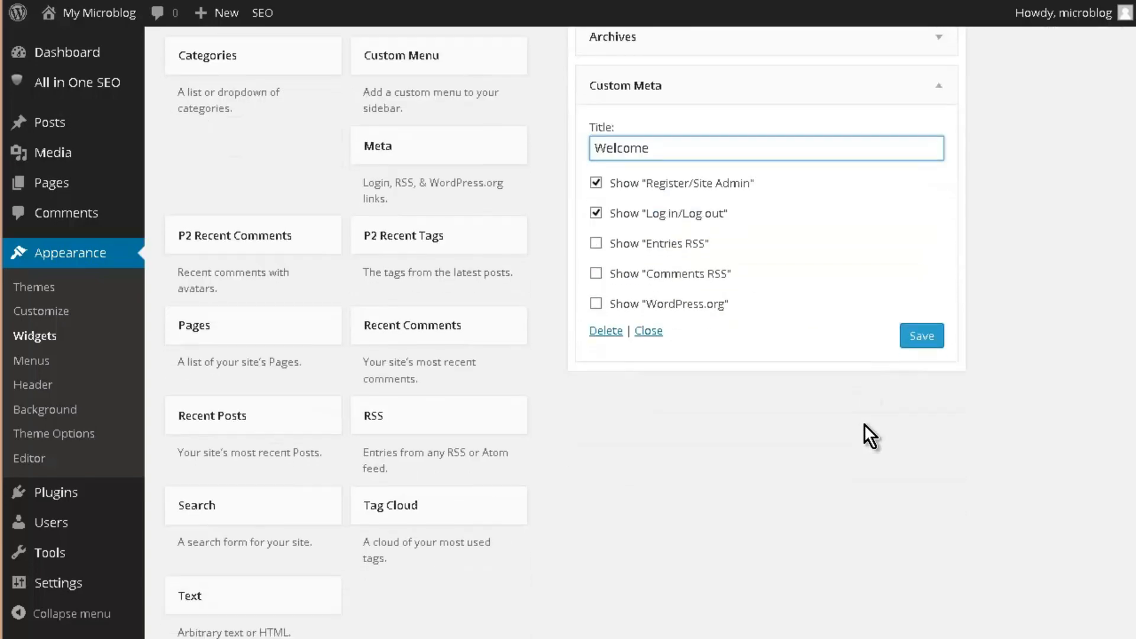
left_click(921, 338)
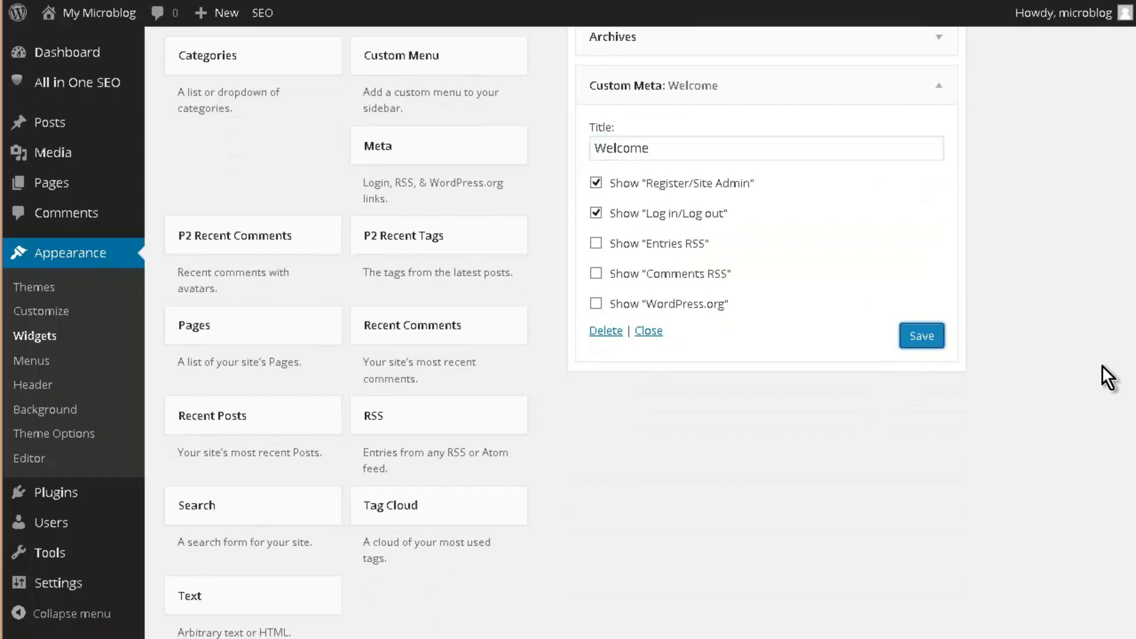
scroll(216, 223, "up", 4)
Open the live site and choose the General Discussion category for a new status update
mouse_move(92, 23)
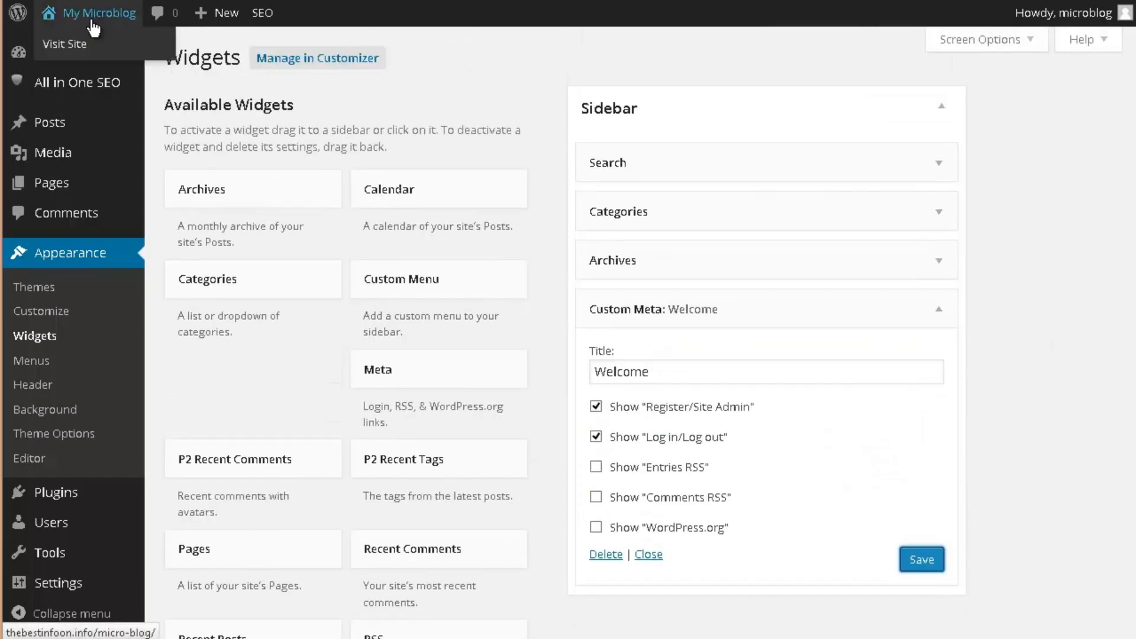
left_click(86, 42)
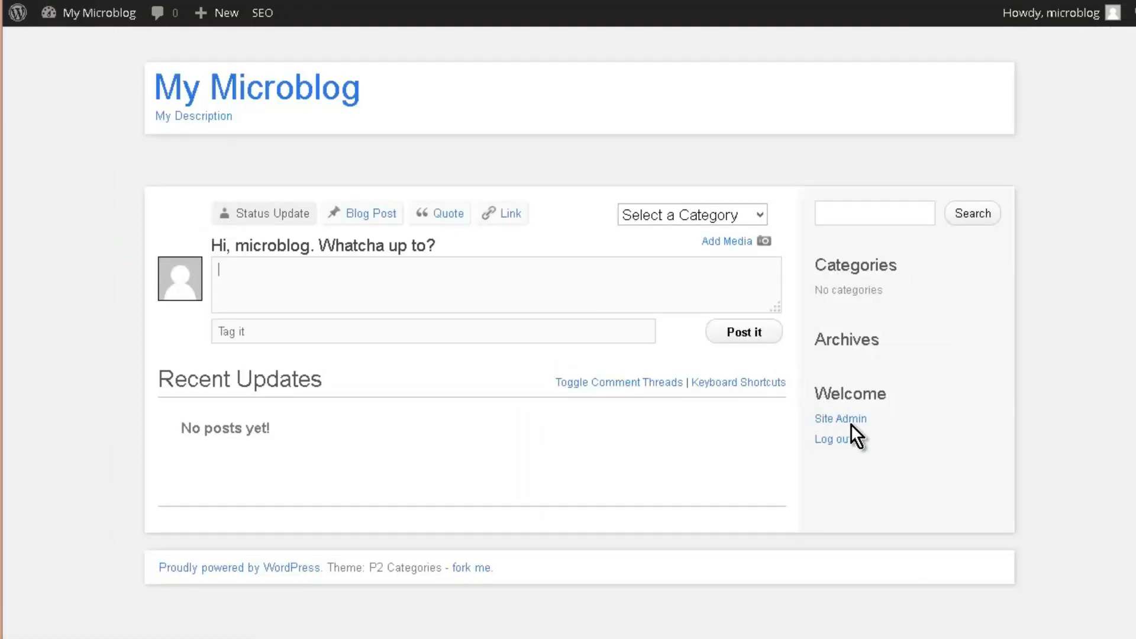
left_click(490, 286)
left_click(760, 217)
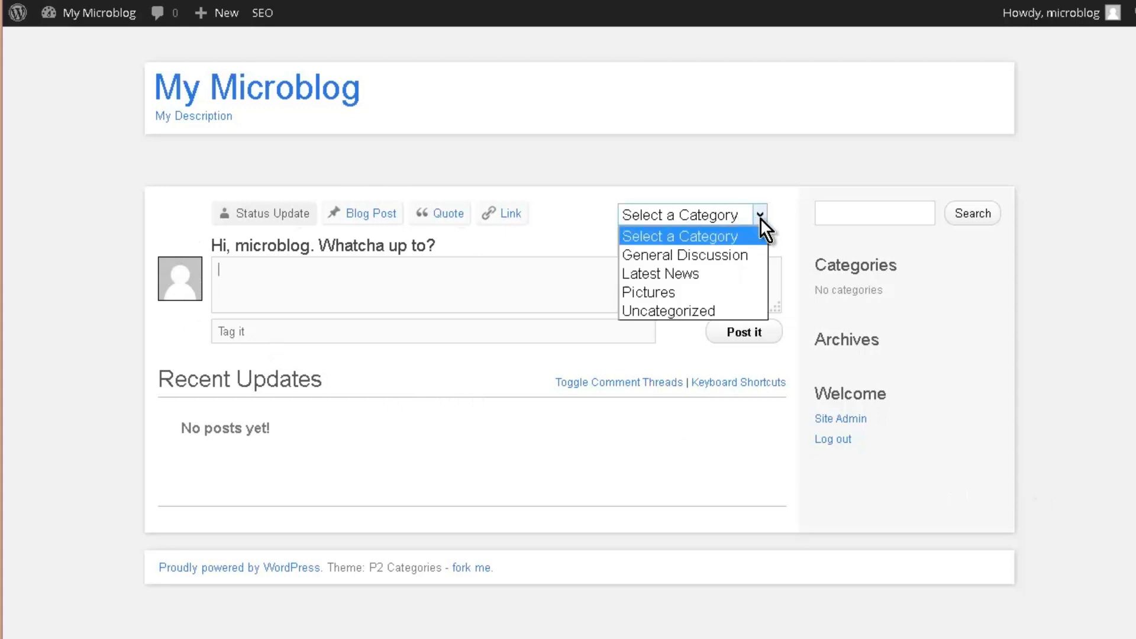
left_click(737, 255)
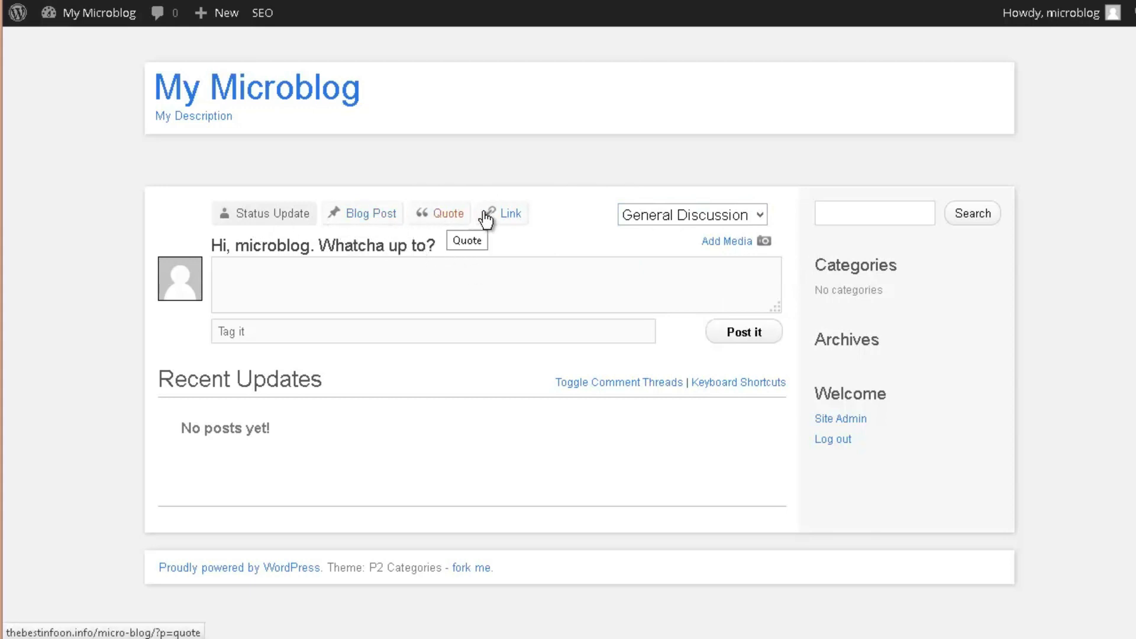
Write the status update "Hi there", tag it welcome and post it
left_click(246, 276)
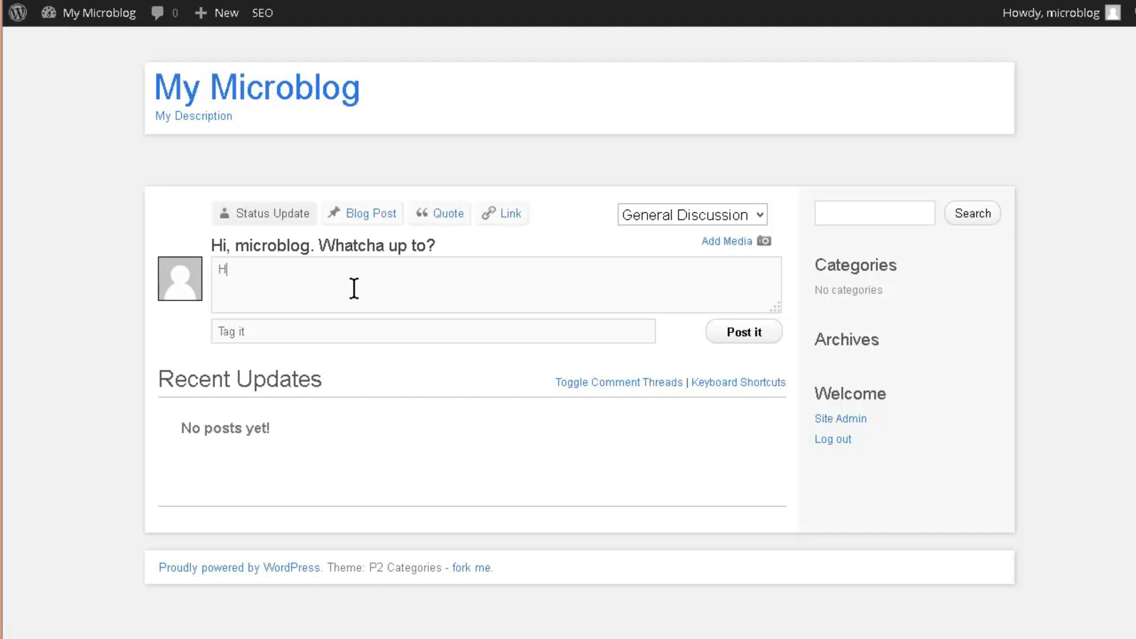
type("Hi th")
key("Tab")
type("hel")
key("BackSpace")
key("BackSpace")
key("BackSpace")
type("welcome")
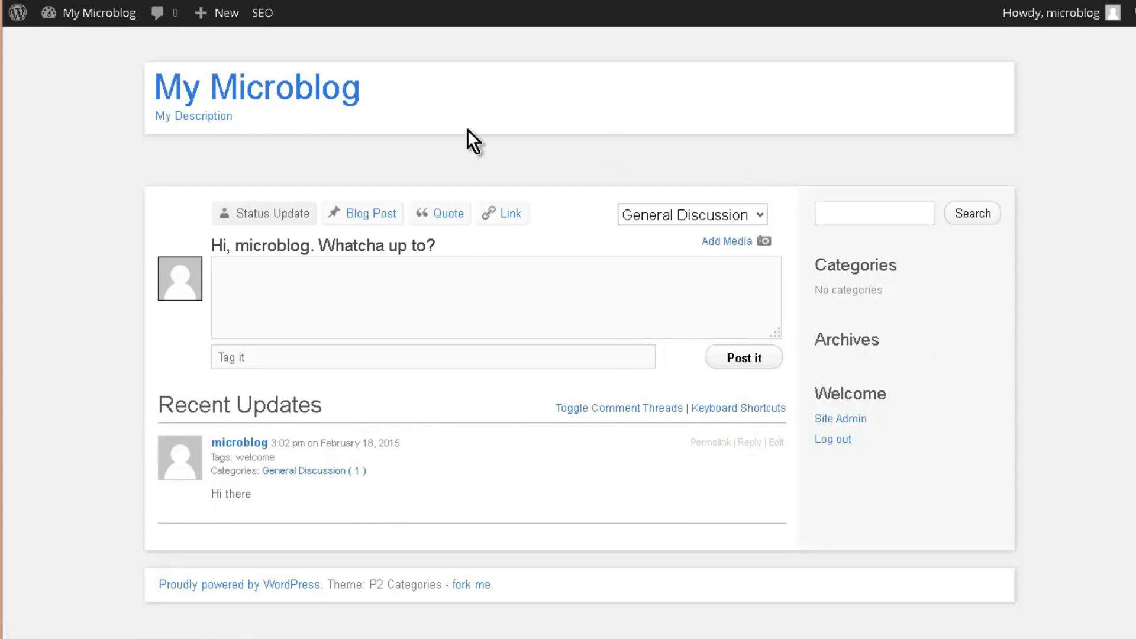
Add the Tag Cloud widget to the Sidebar between Archives and Custom Meta, title it Tag Cloud and save it
mouse_move(96, 21)
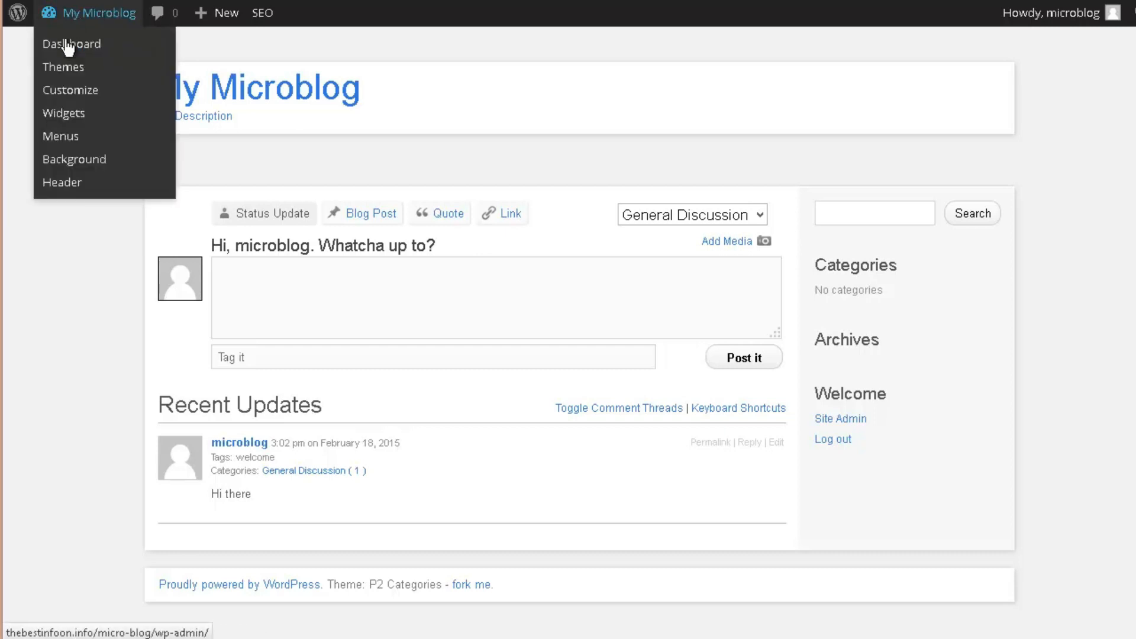
left_click(152, 111)
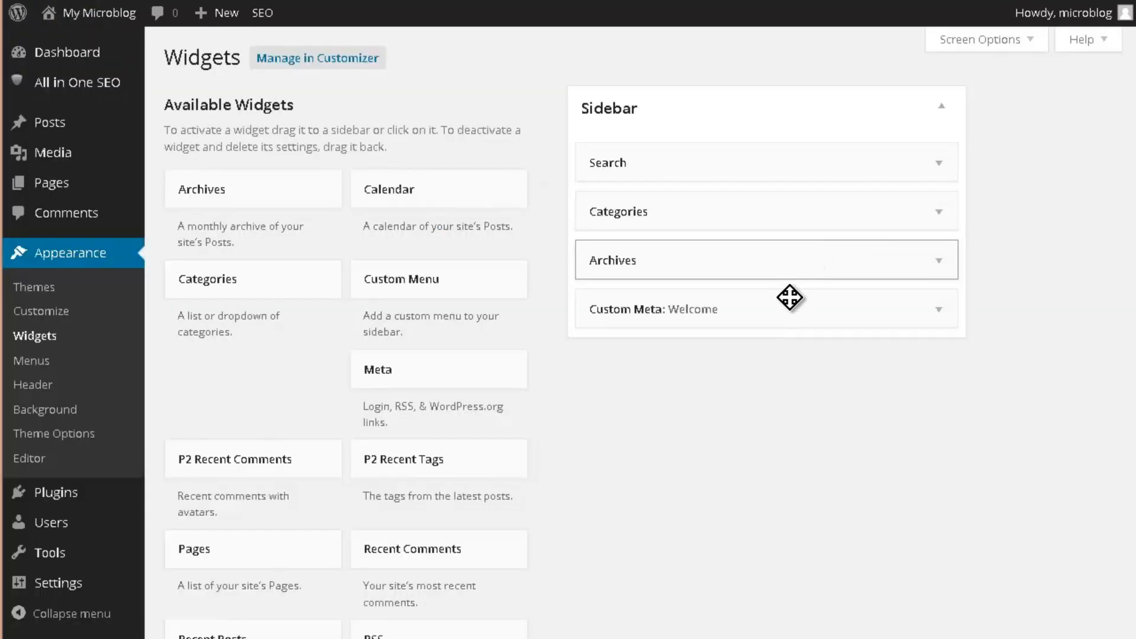
scroll(446, 443, "down", 5)
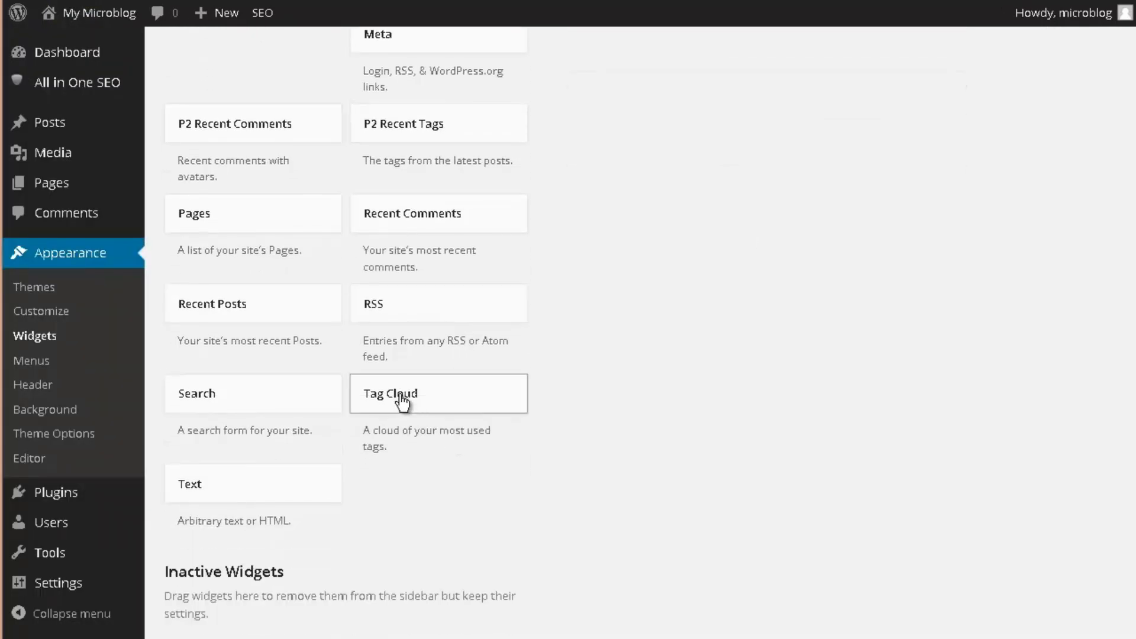
left_click_drag(400, 396, 631, 317)
scroll(739, 469, "up", 5)
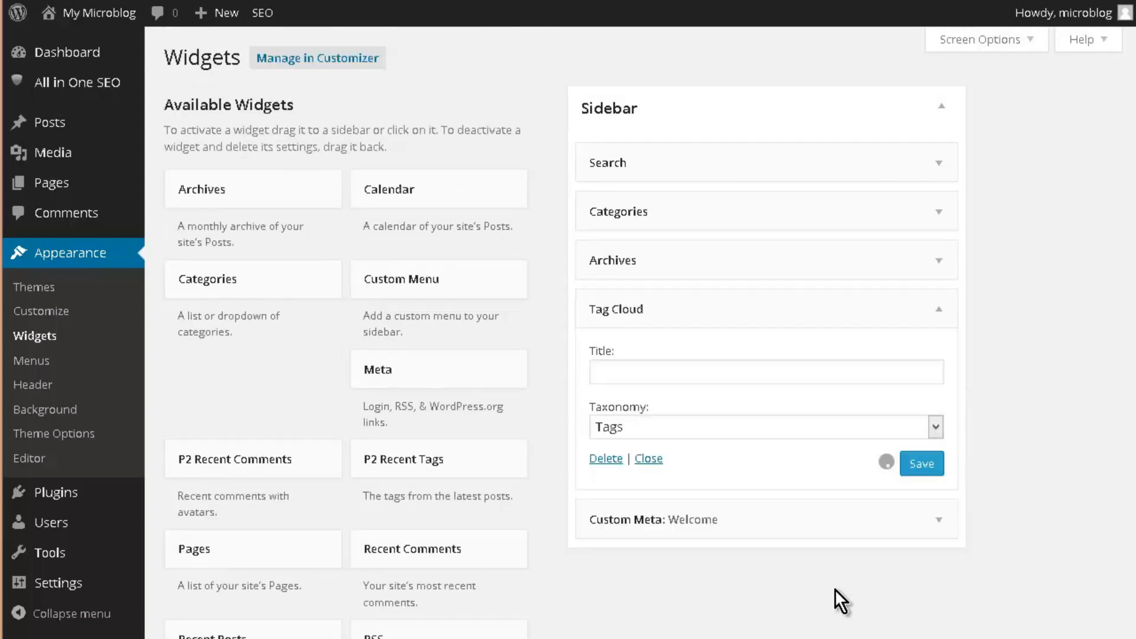
left_click(629, 368)
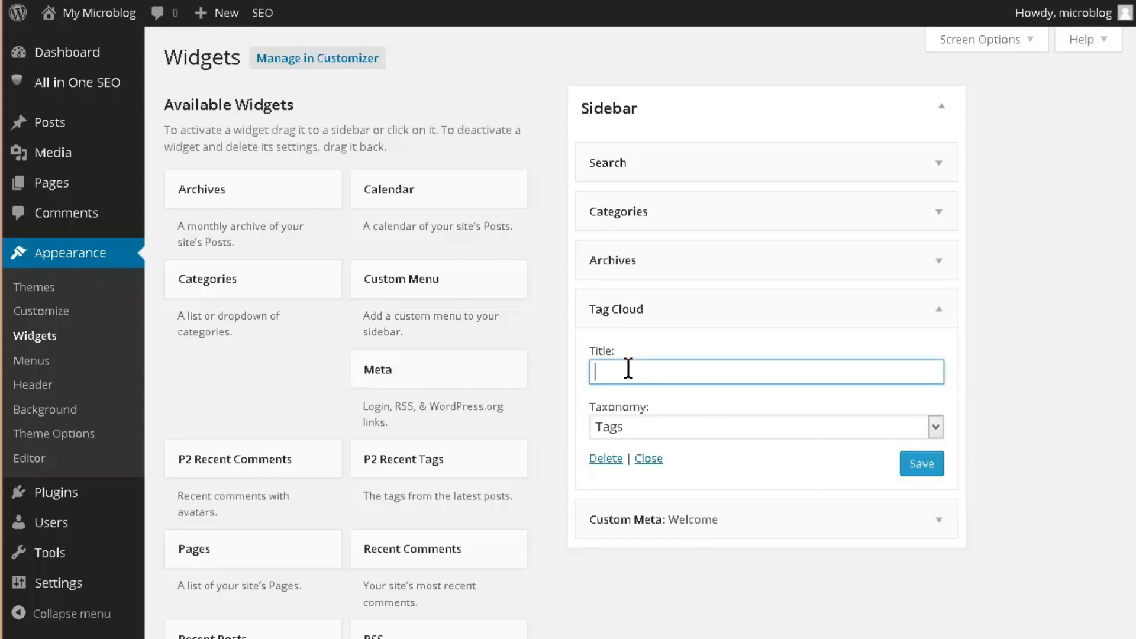
type("Tag Cloud")
left_click(928, 464)
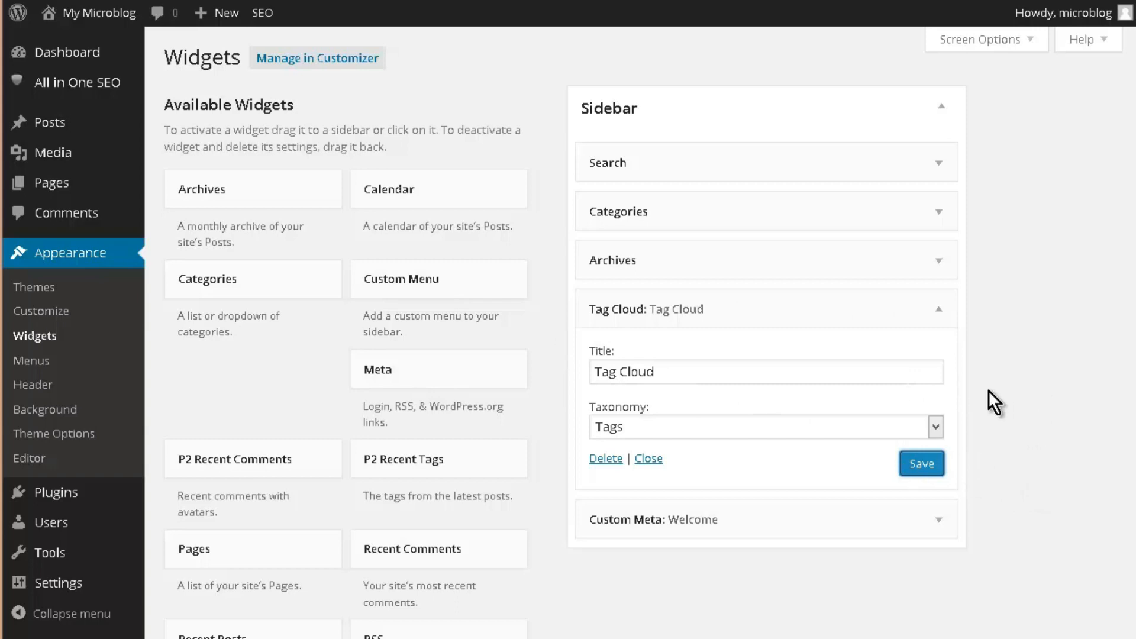
View the live site and check the Categories, Archives, Tag Cloud and Welcome sections in its sidebar
mouse_move(109, 21)
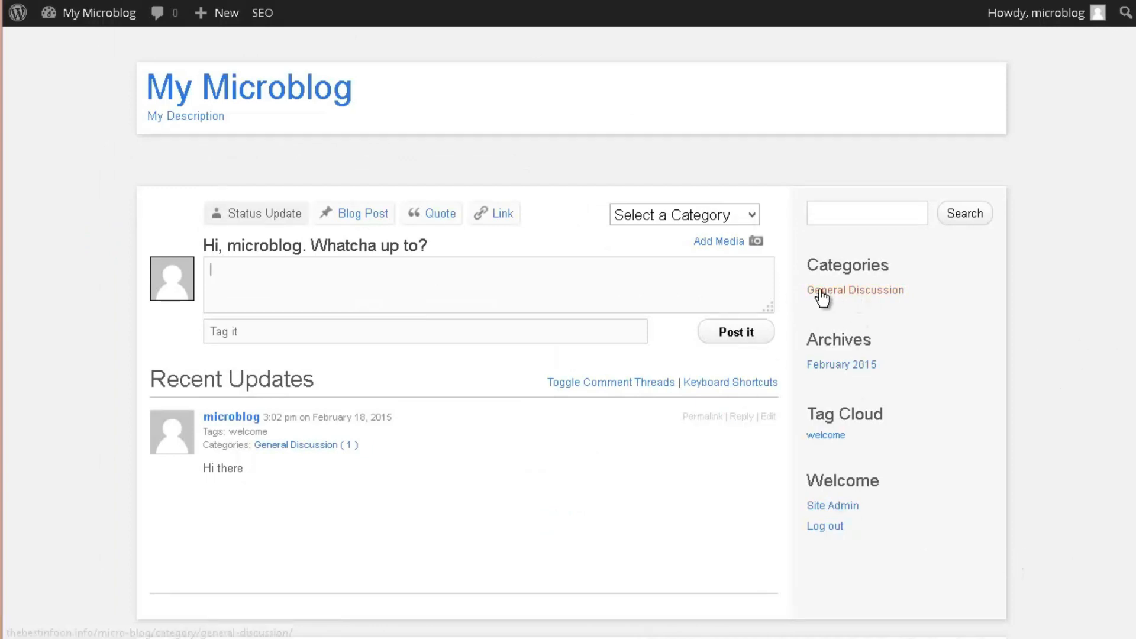
scroll(900, 312, "down", 1)
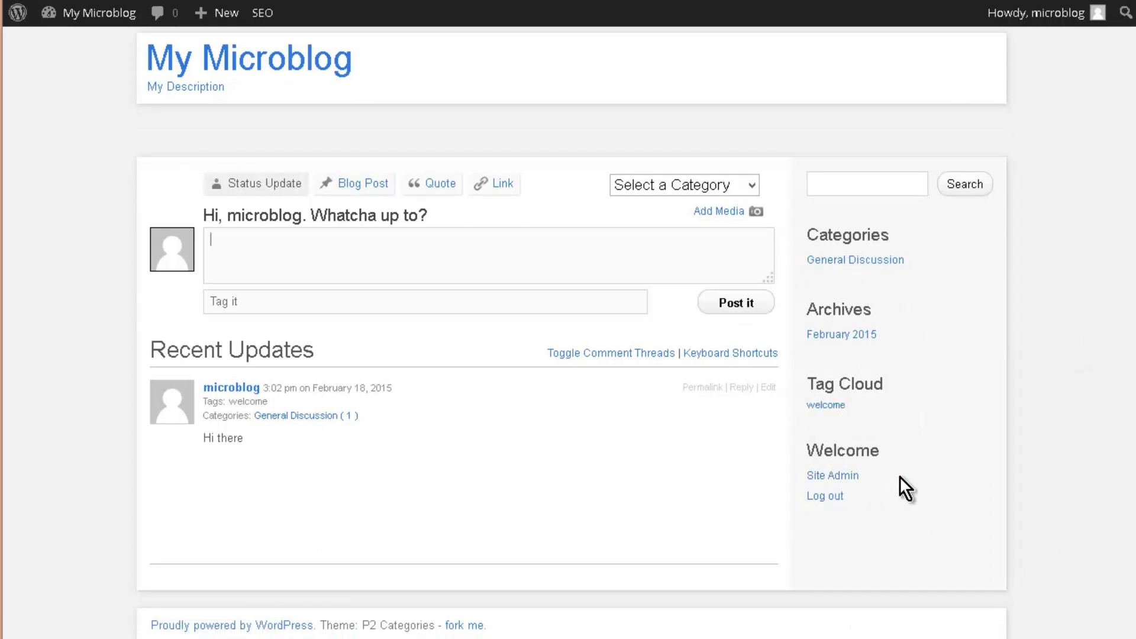
scroll(935, 452, "up", 1)
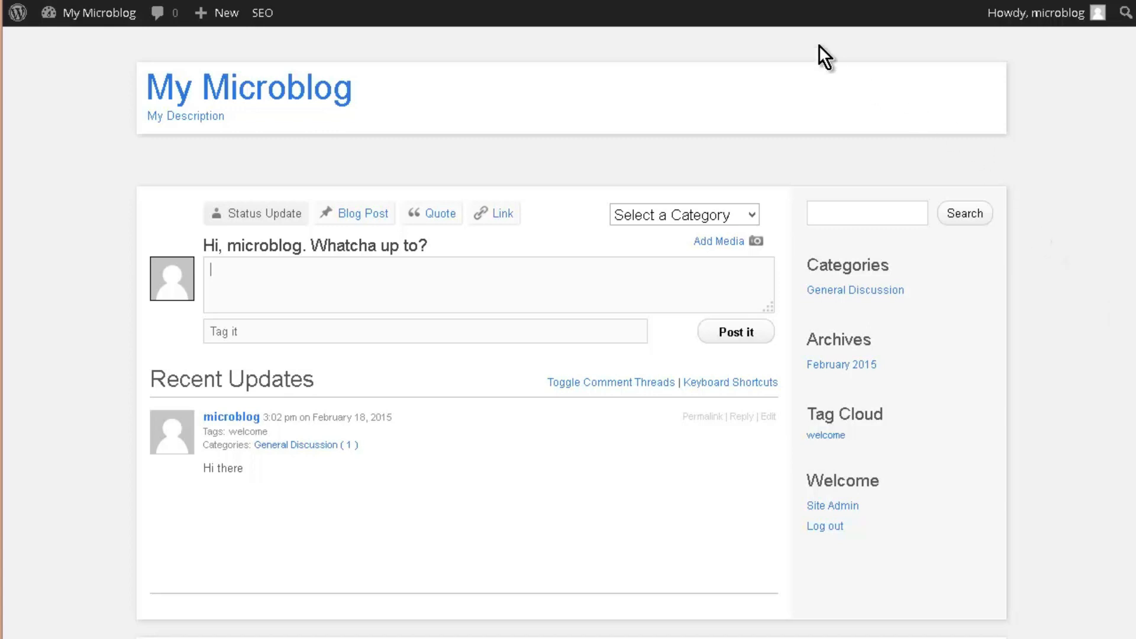
In the theme customizer, turn off the header text display and set the background color to red #dd3333
mouse_move(55, 16)
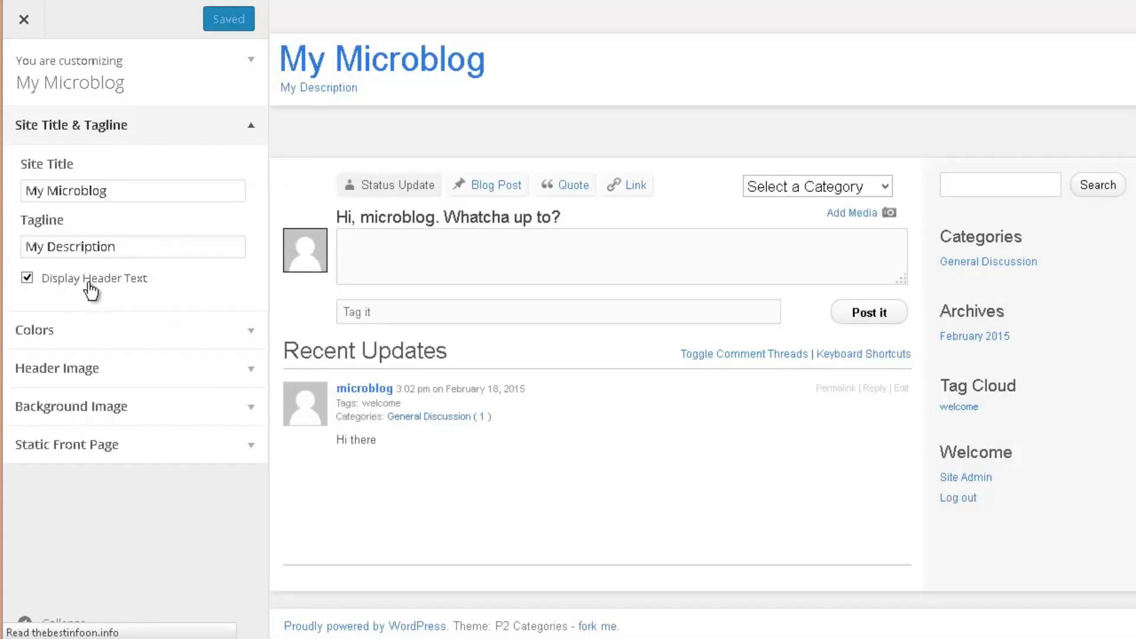
left_click(27, 278)
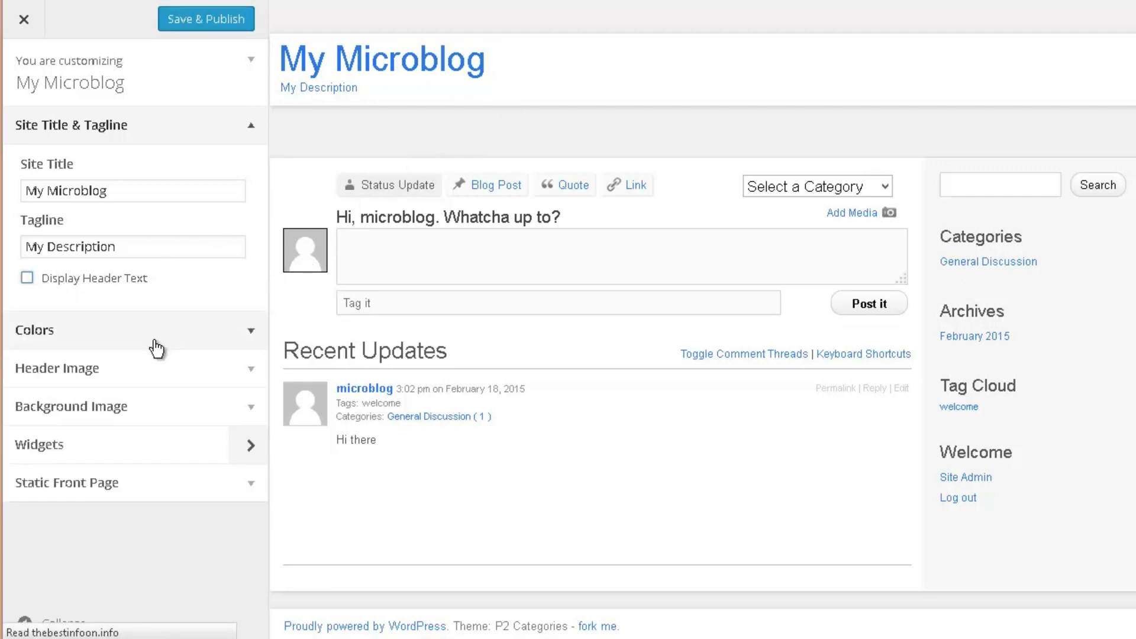
left_click(256, 338)
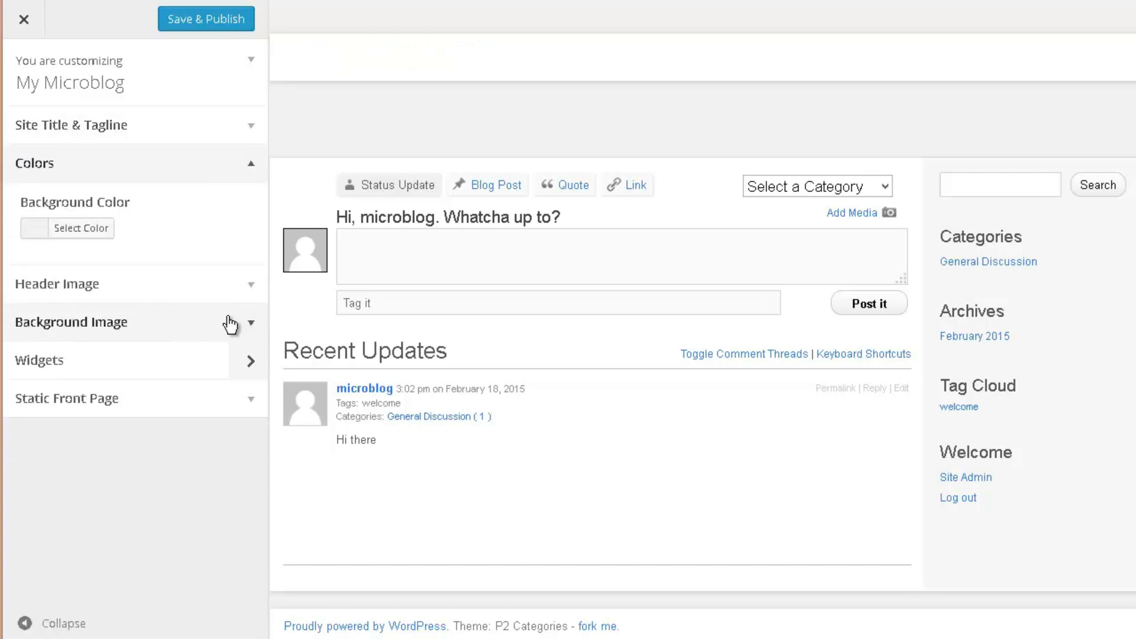
left_click(82, 236)
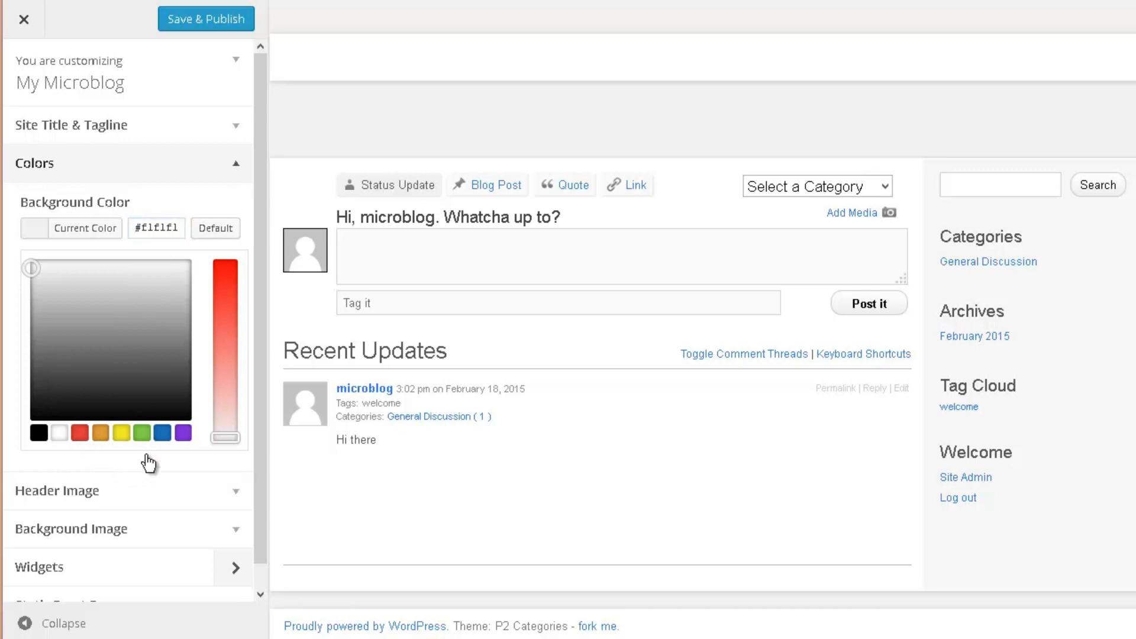
left_click(80, 432)
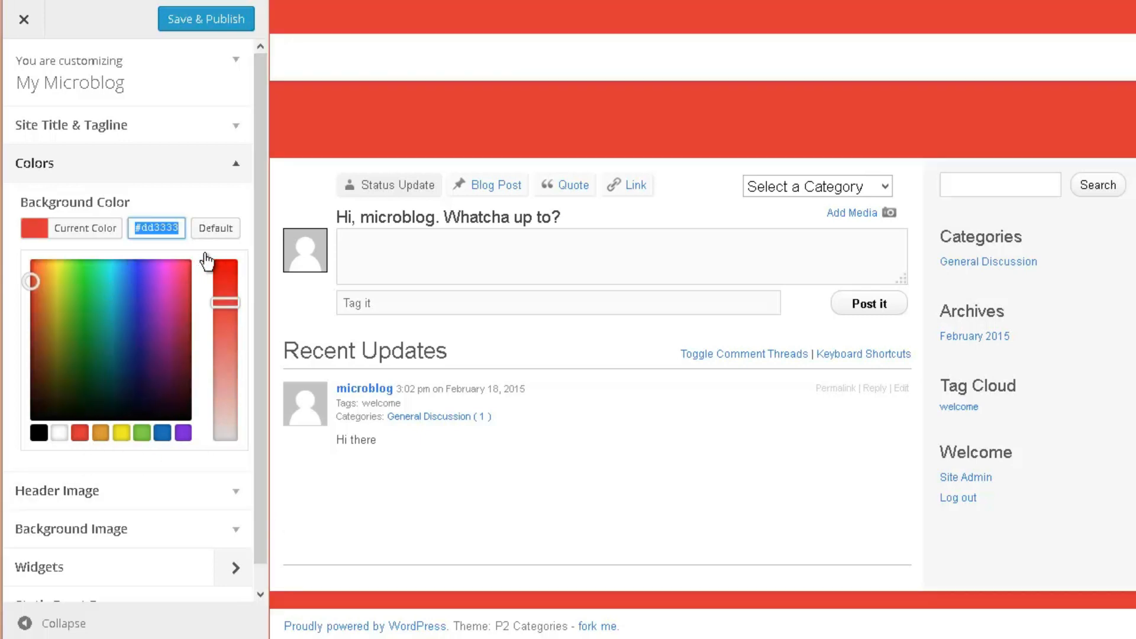
Upload header.jpg from the microblog folder as the theme's header image and crop it to the full image area
scroll(237, 355, "down", 1)
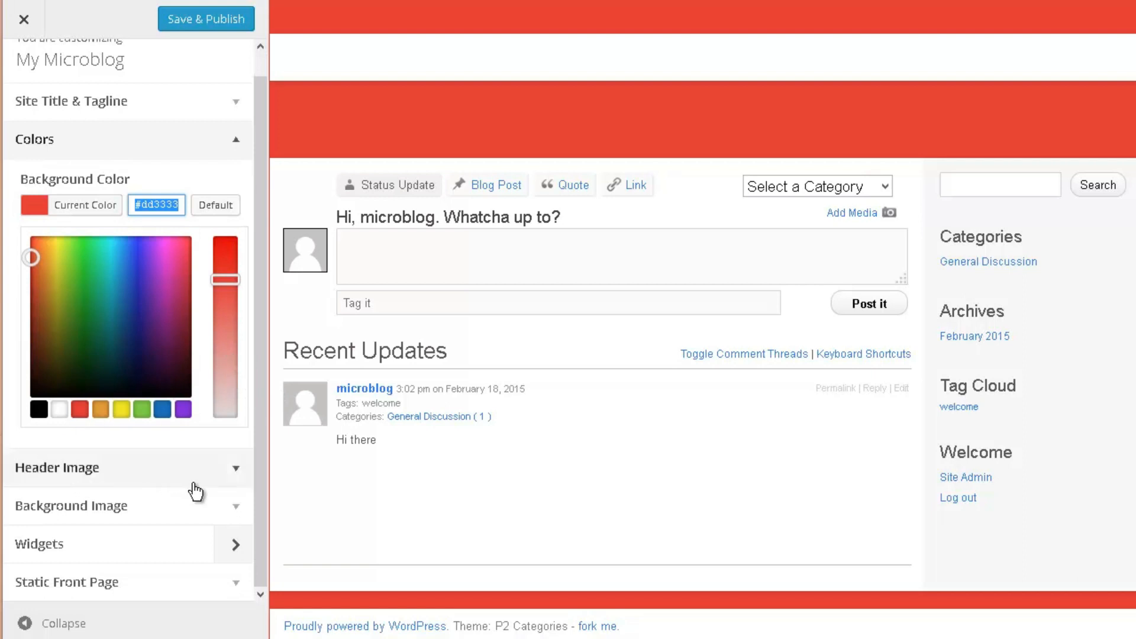
left_click(235, 468)
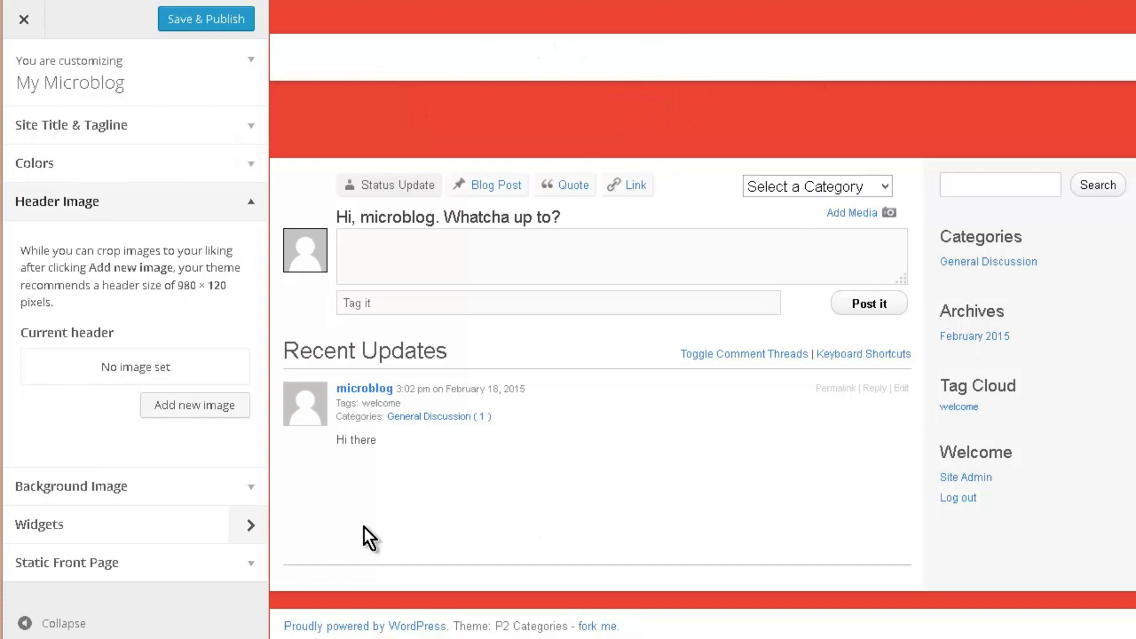
left_click(187, 415)
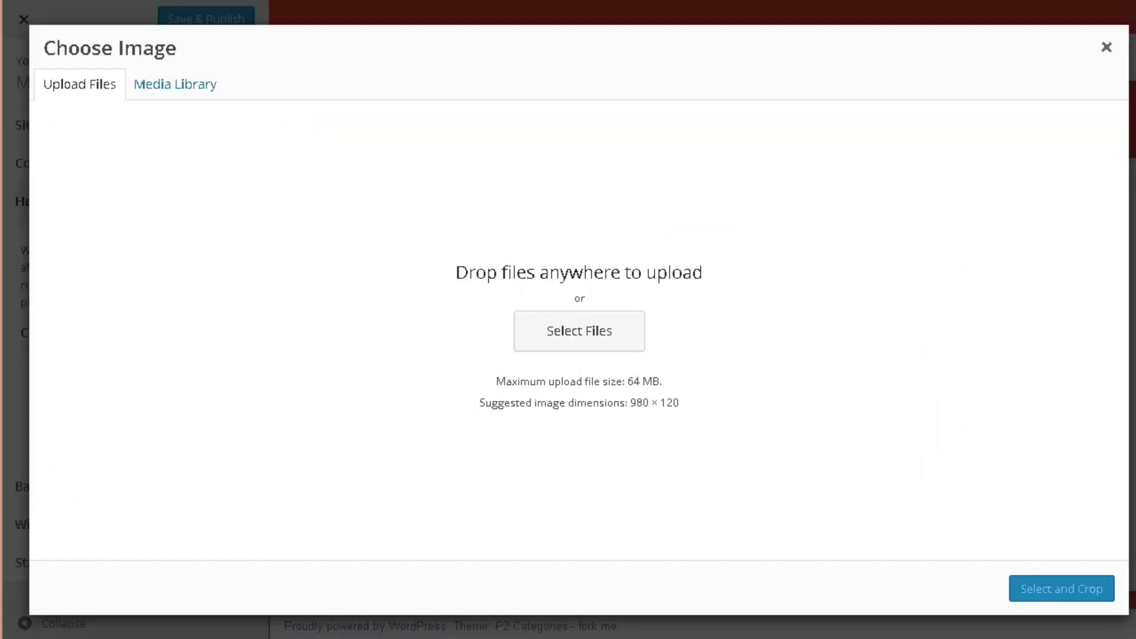
key("alt+Tab")
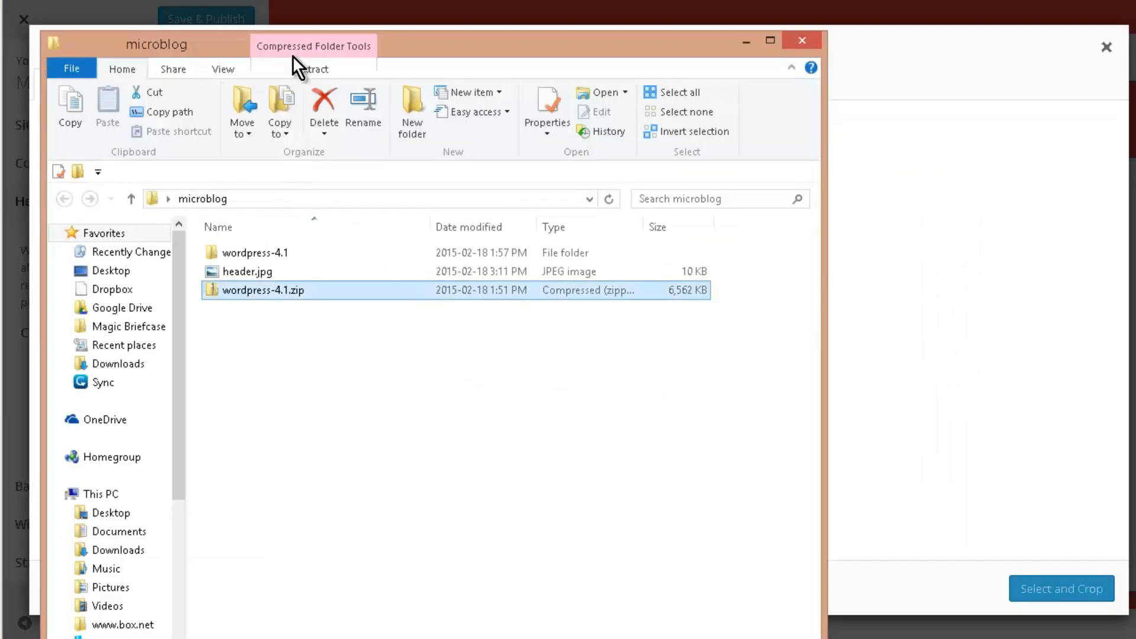
left_click_drag(496, 44, 947, 160)
left_click(765, 384, "ctrl")
left_click(765, 384)
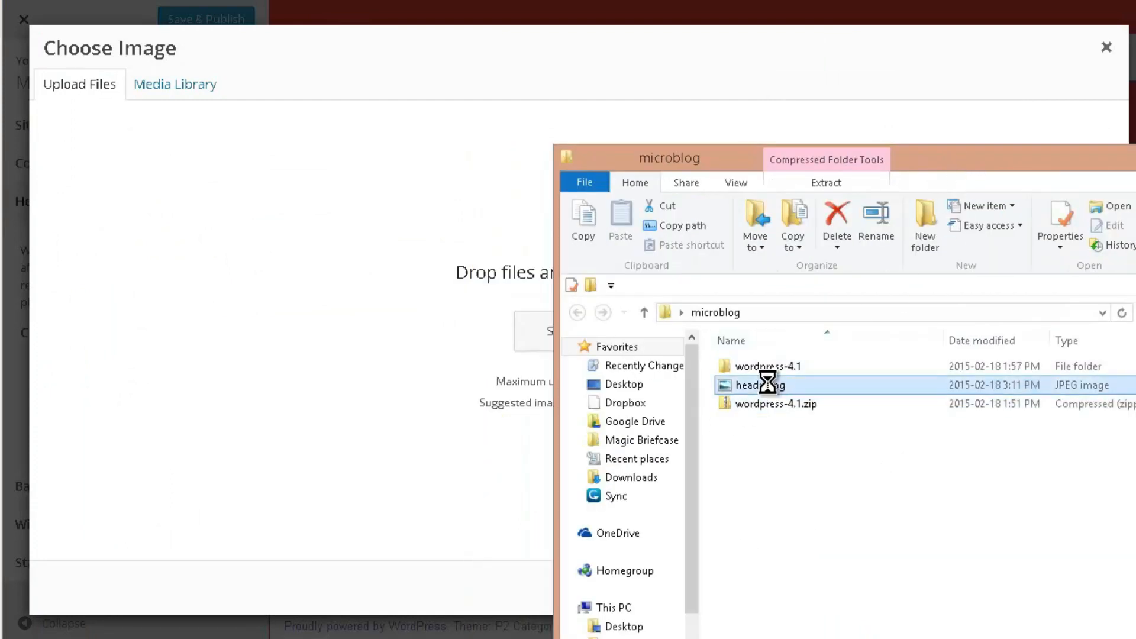
left_click_drag(766, 384, 637, 361)
left_click_drag(533, 335, 496, 343)
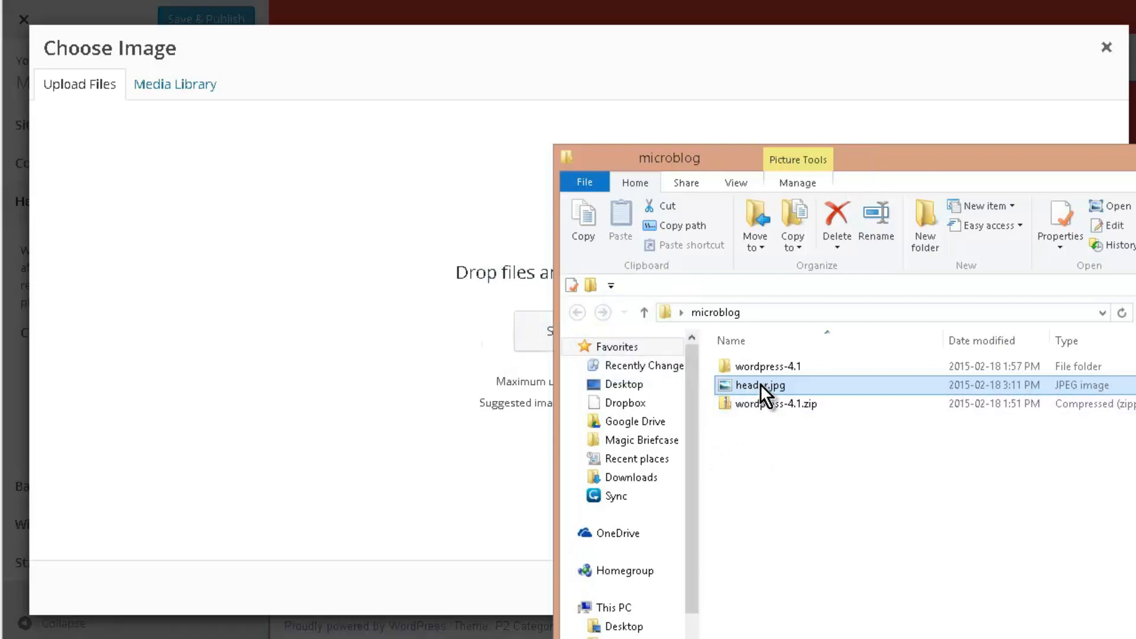
left_click_drag(761, 386, 388, 396)
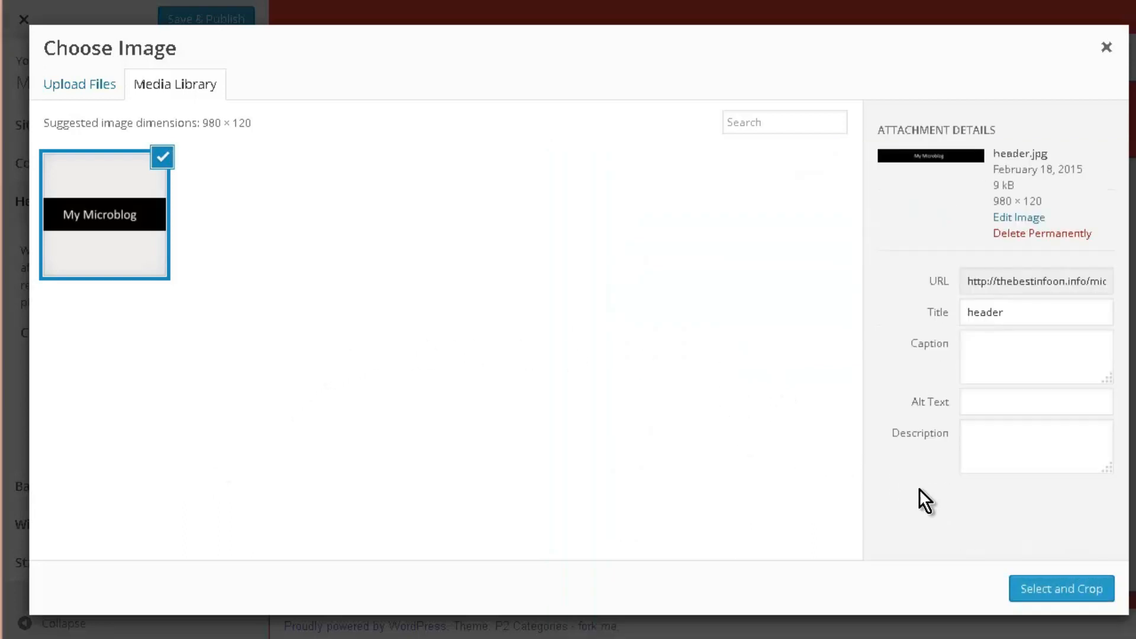
left_click(1065, 589)
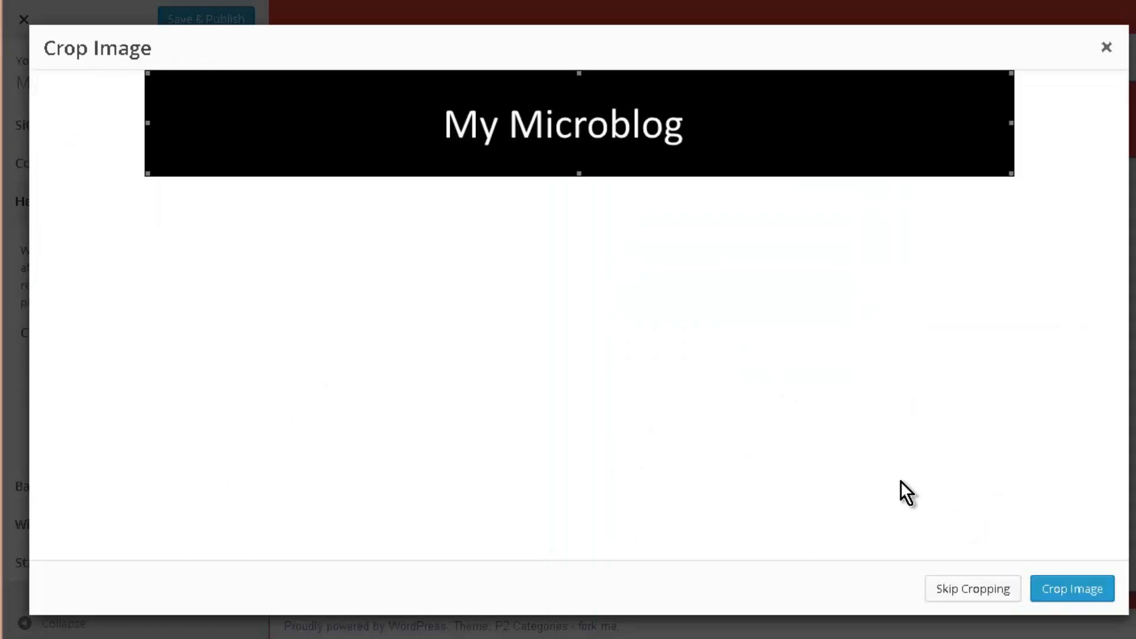
left_click(1083, 591)
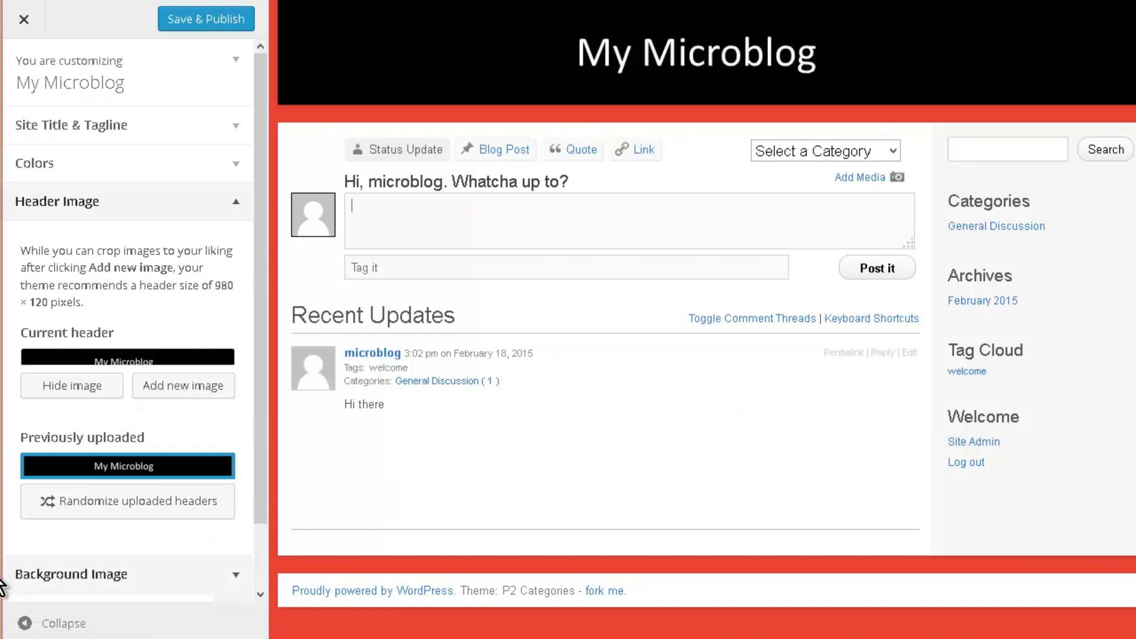
Look at the background image setting, save and publish the theme customizations, and return to the live site
left_click(154, 577)
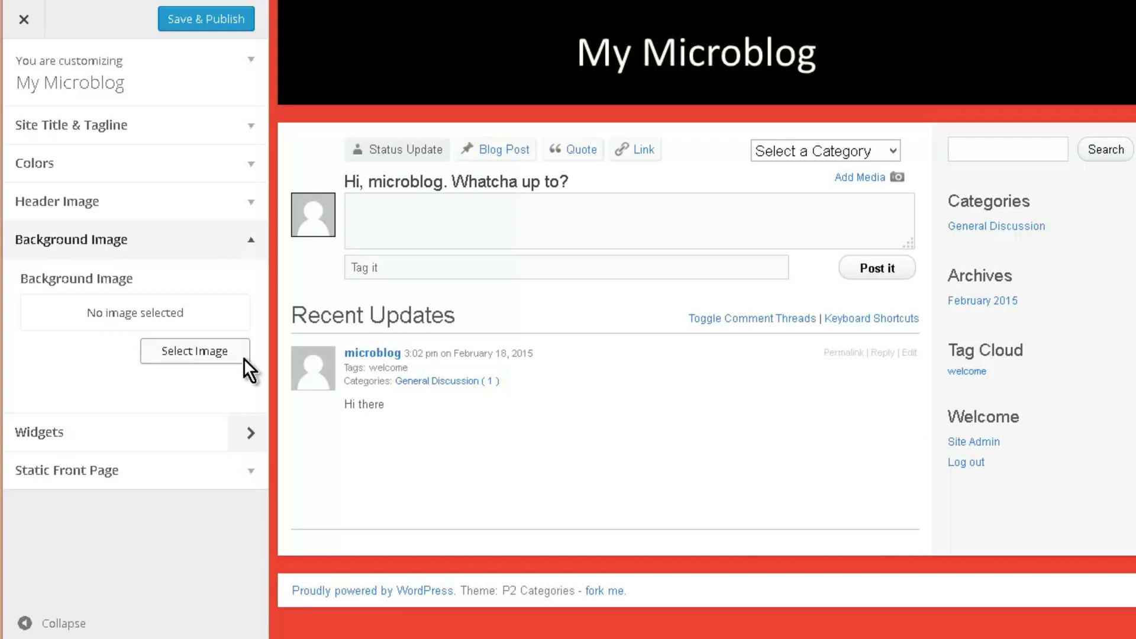
left_click(172, 234)
left_click(212, 23)
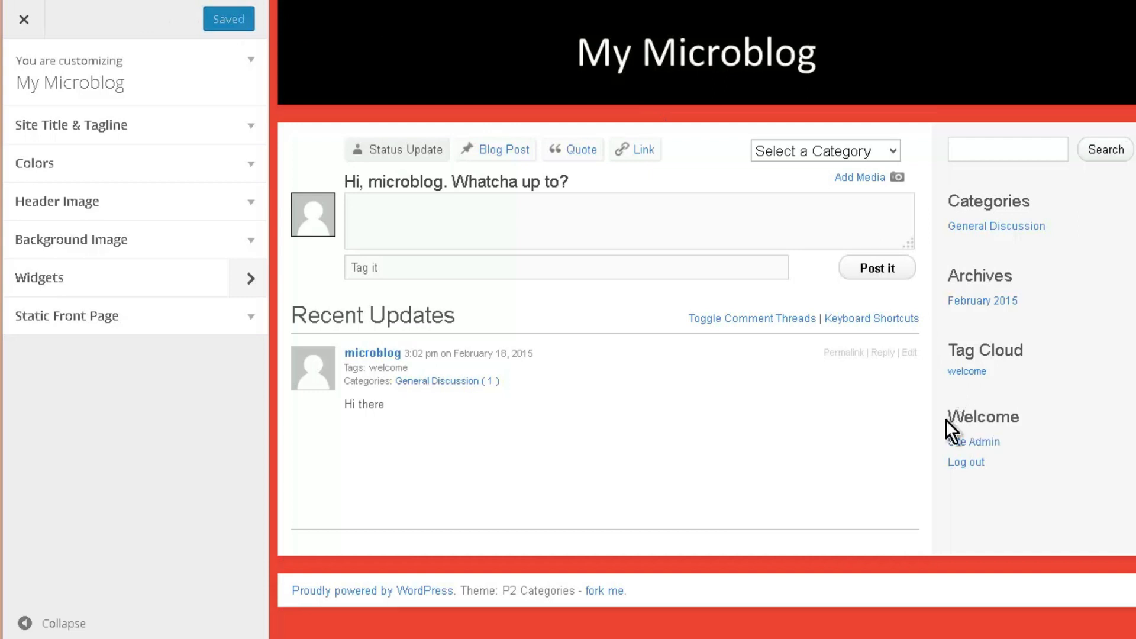
left_click(23, 20)
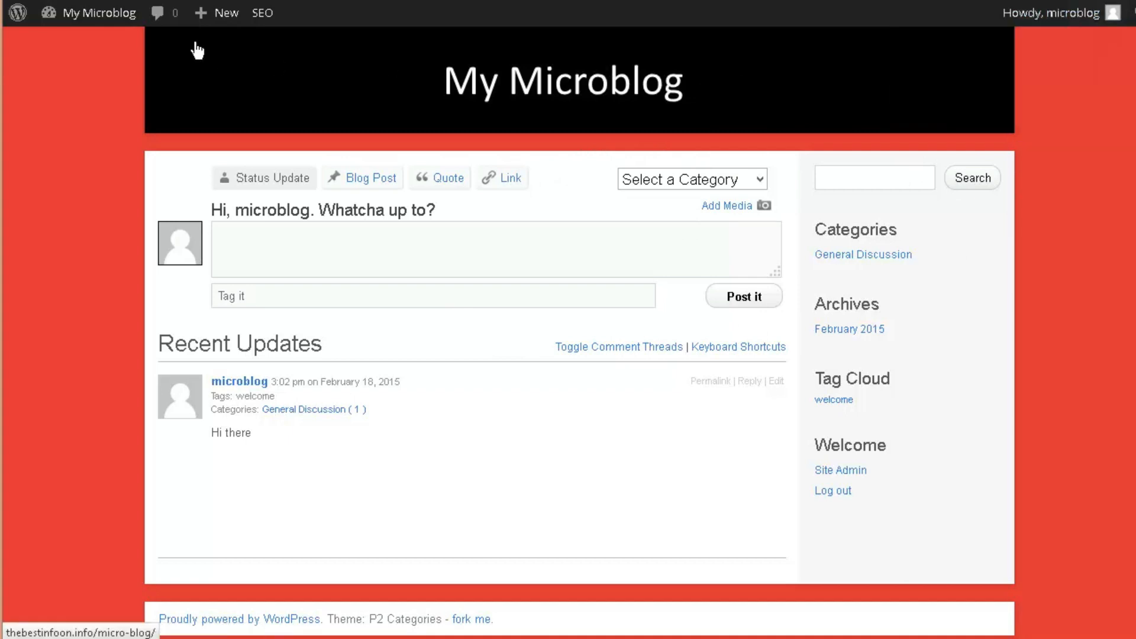
Go to the site's dashboard and open the form for adding a new user
mouse_move(83, 30)
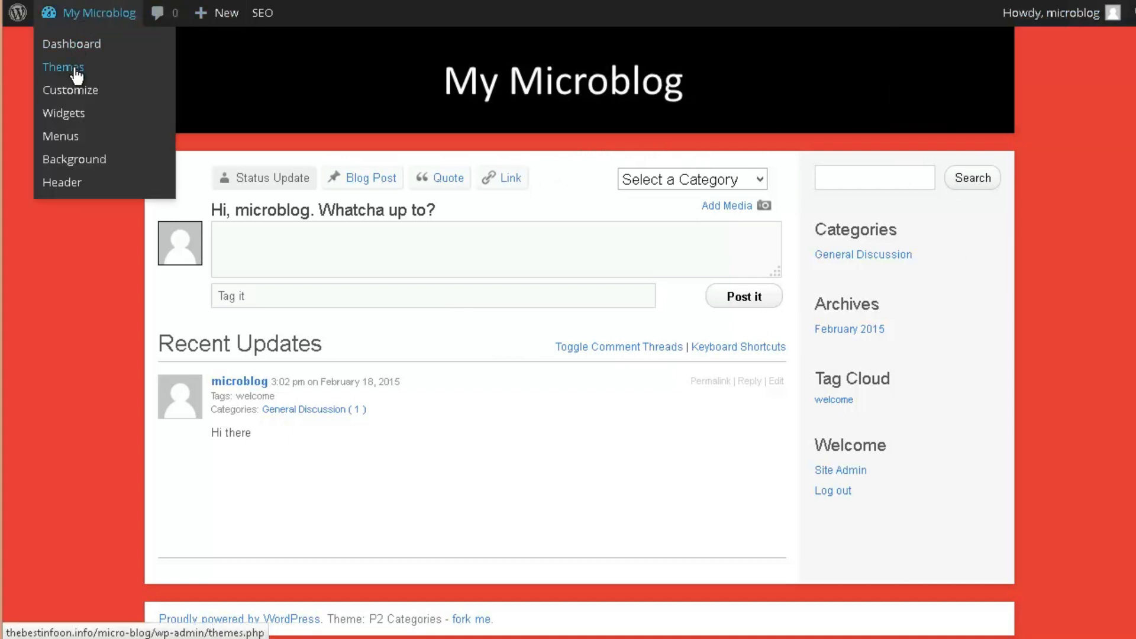
left_click(84, 46)
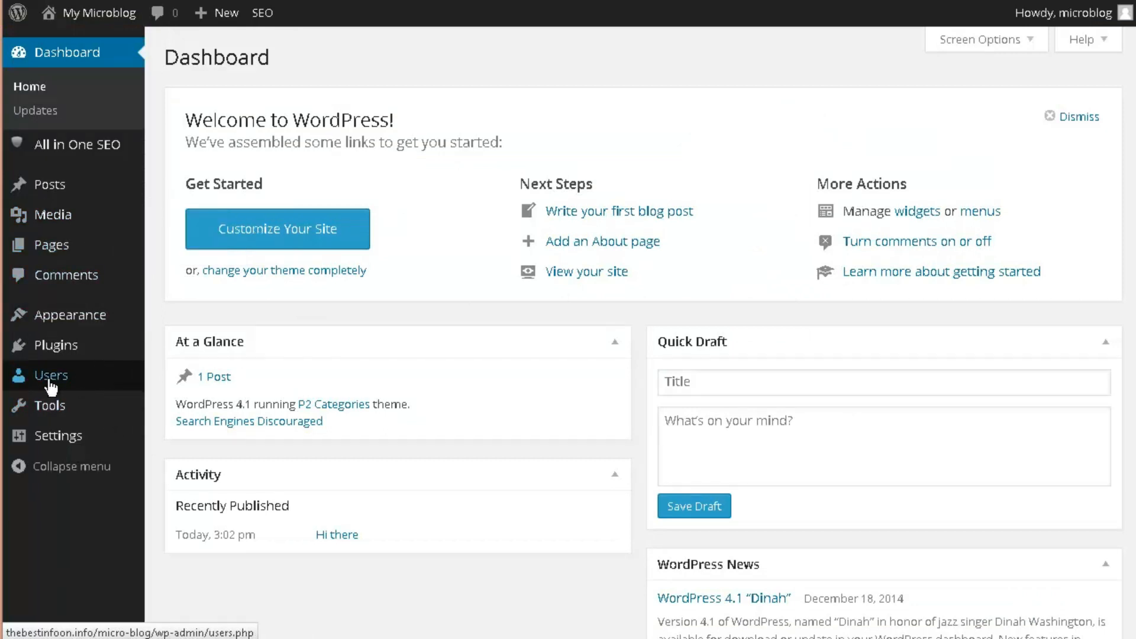
mouse_move(52, 386)
left_click(199, 408)
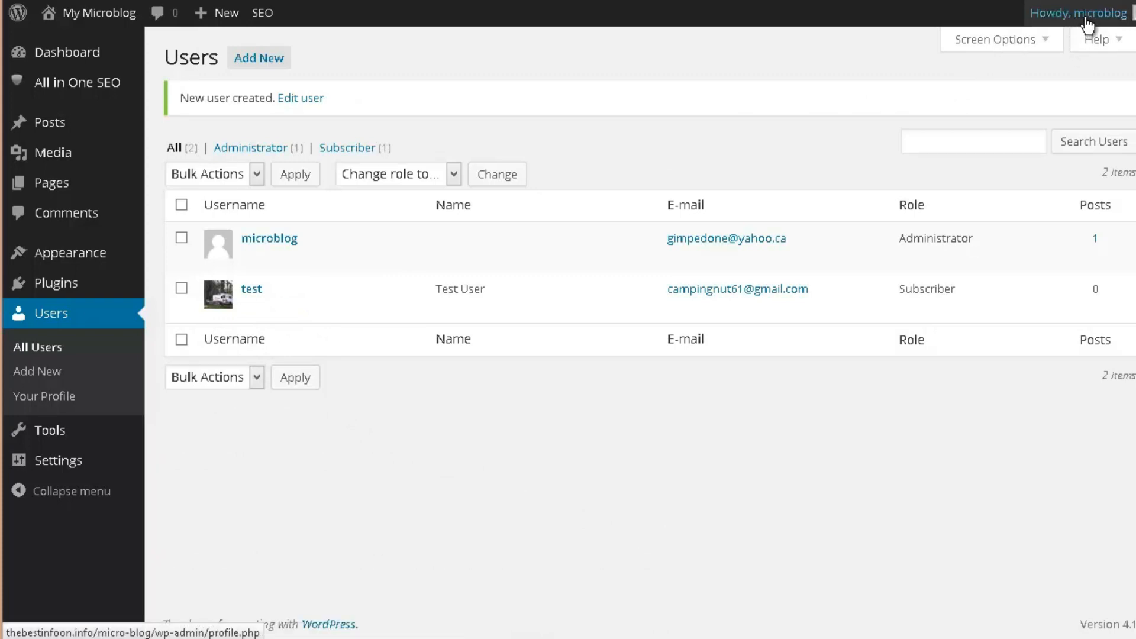
Log out of the administrator account and log in as test with the account password, dismissing the offer to remember it
mouse_move(1089, 14)
left_click(1031, 116)
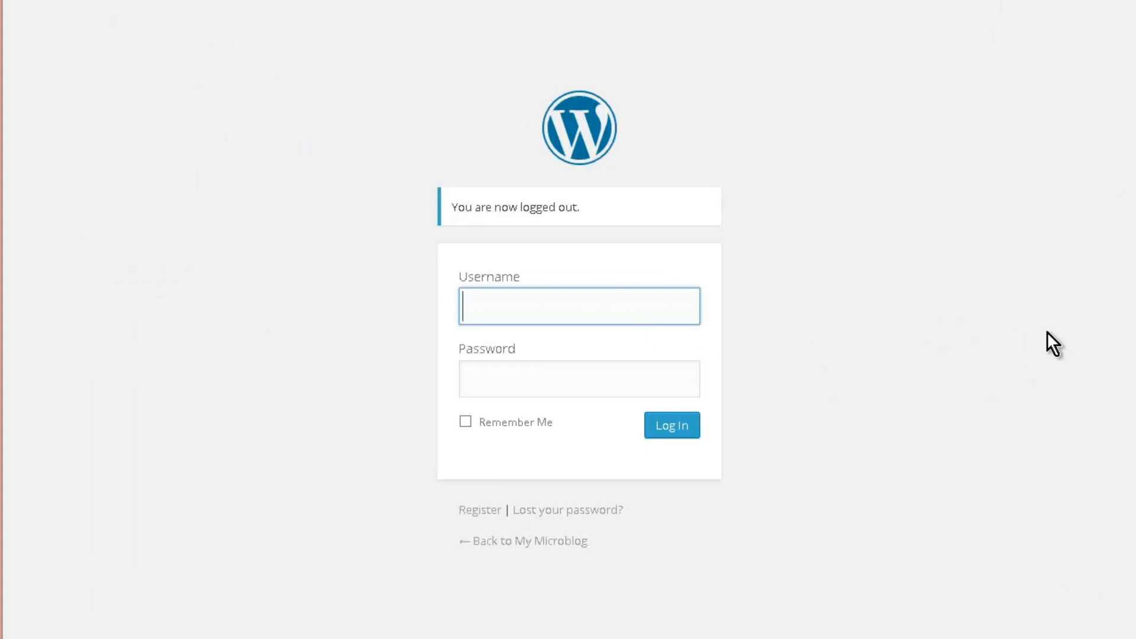
type("test")
key("Tab")
type("password")
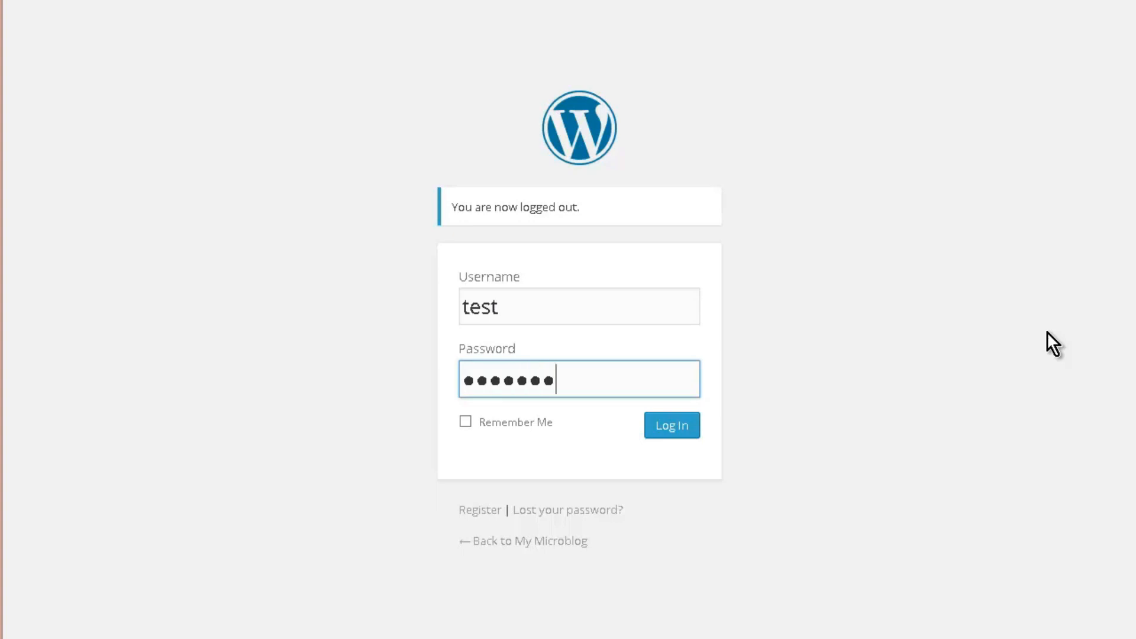
key("Return")
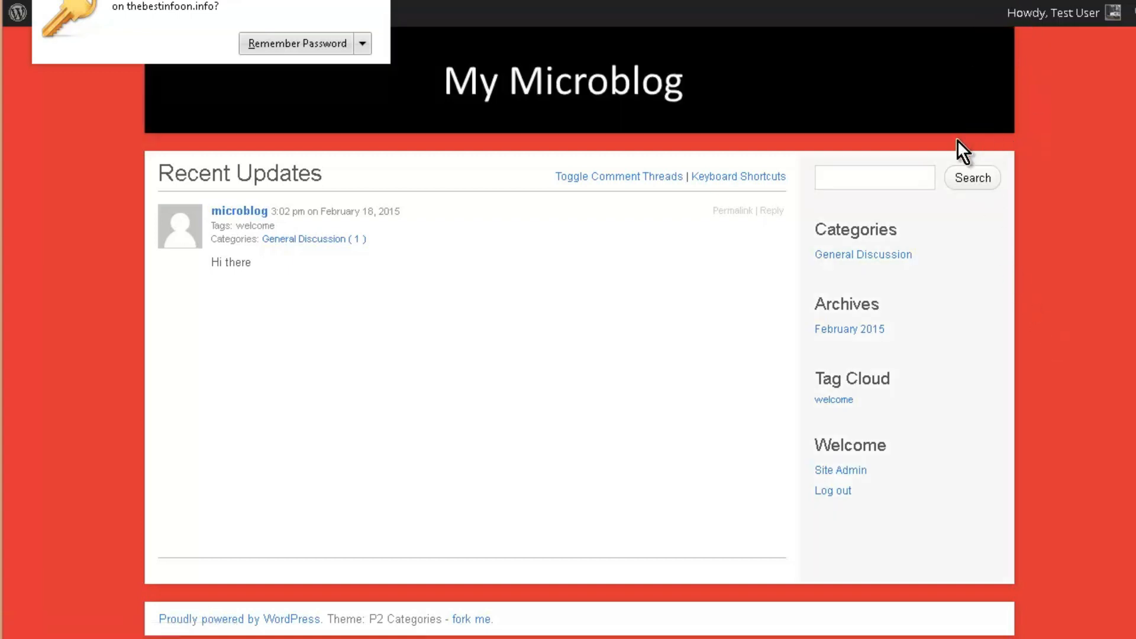
left_click(384, 1)
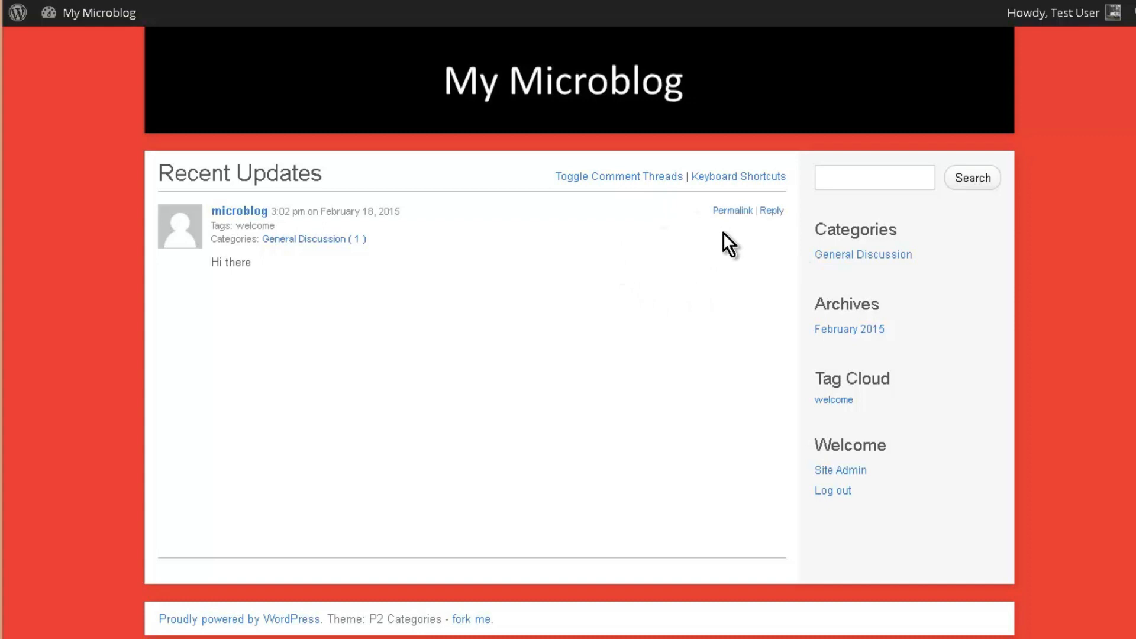
Reply "Hi back" to the "Hi there" status update
left_click(771, 212)
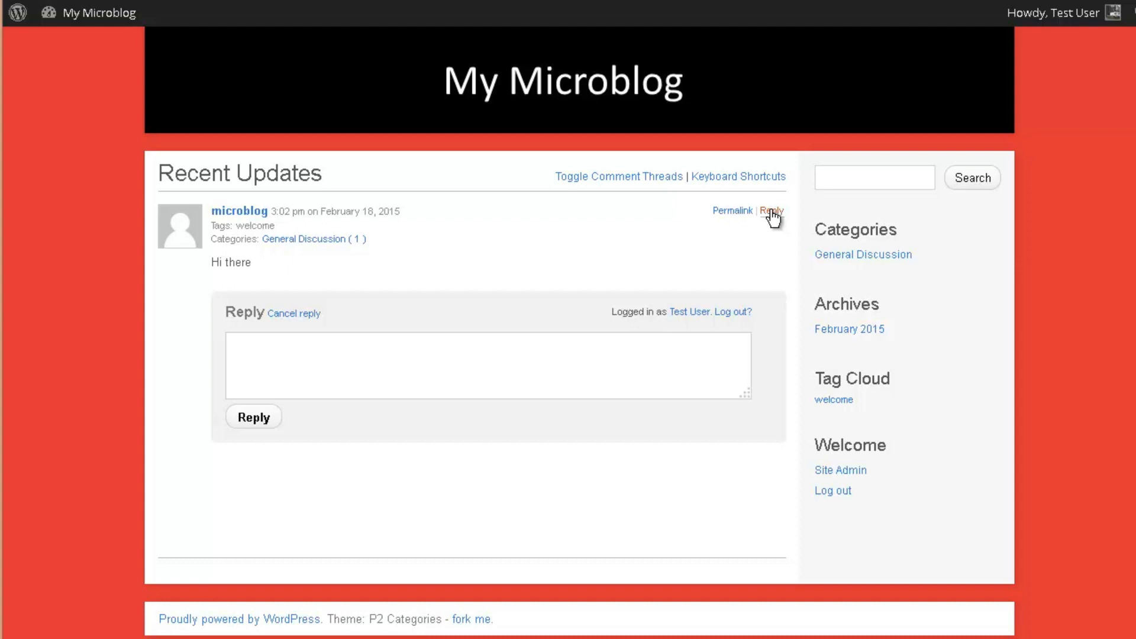
type("Hi back")
left_click(240, 417)
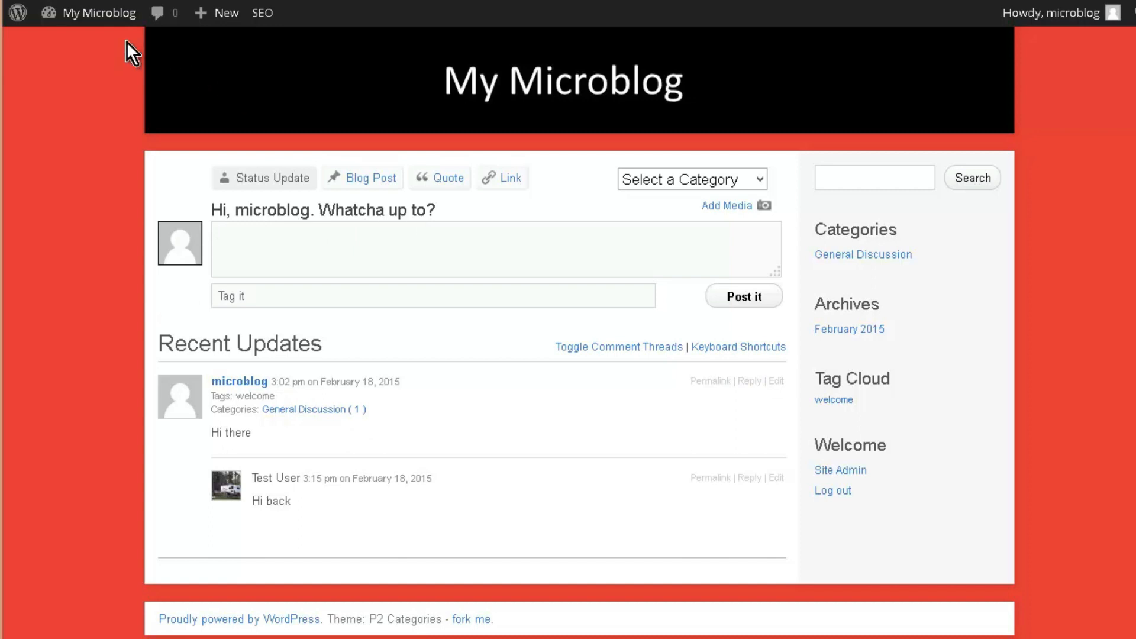
In the P2 theme options, allow any registered member to post, set the background image to Santa and save the options
mouse_move(69, 18)
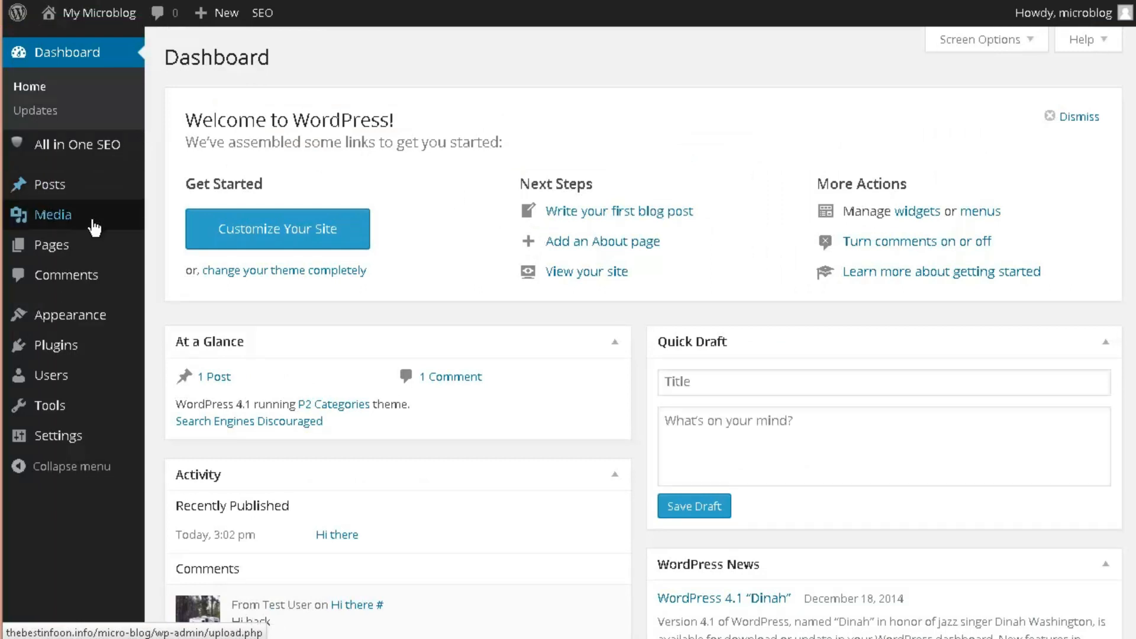
mouse_move(57, 320)
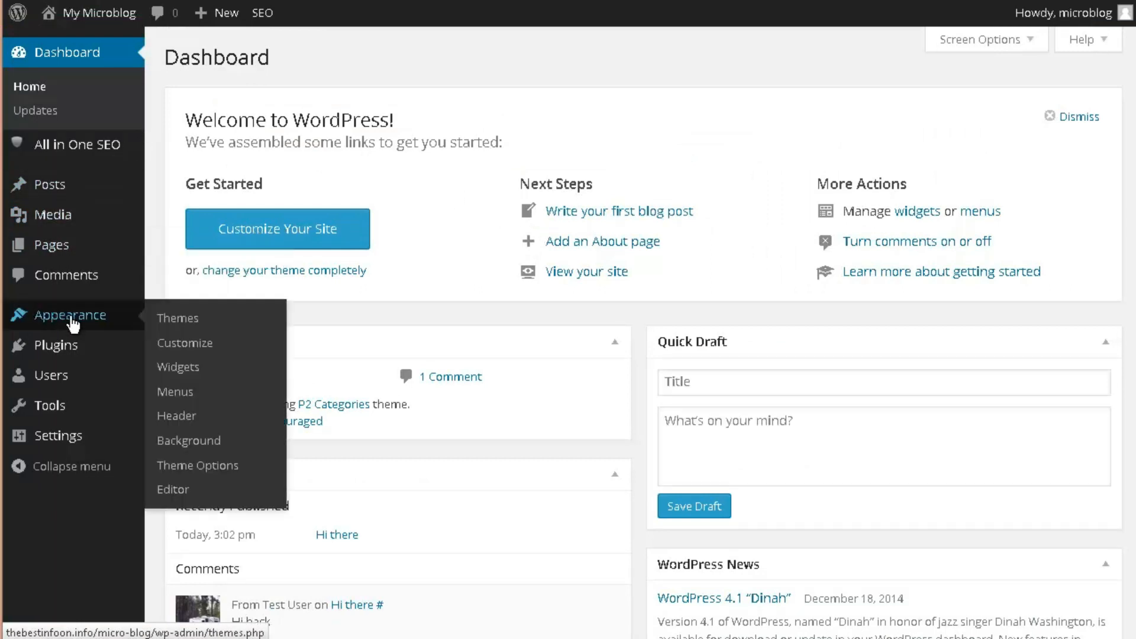
left_click(205, 467)
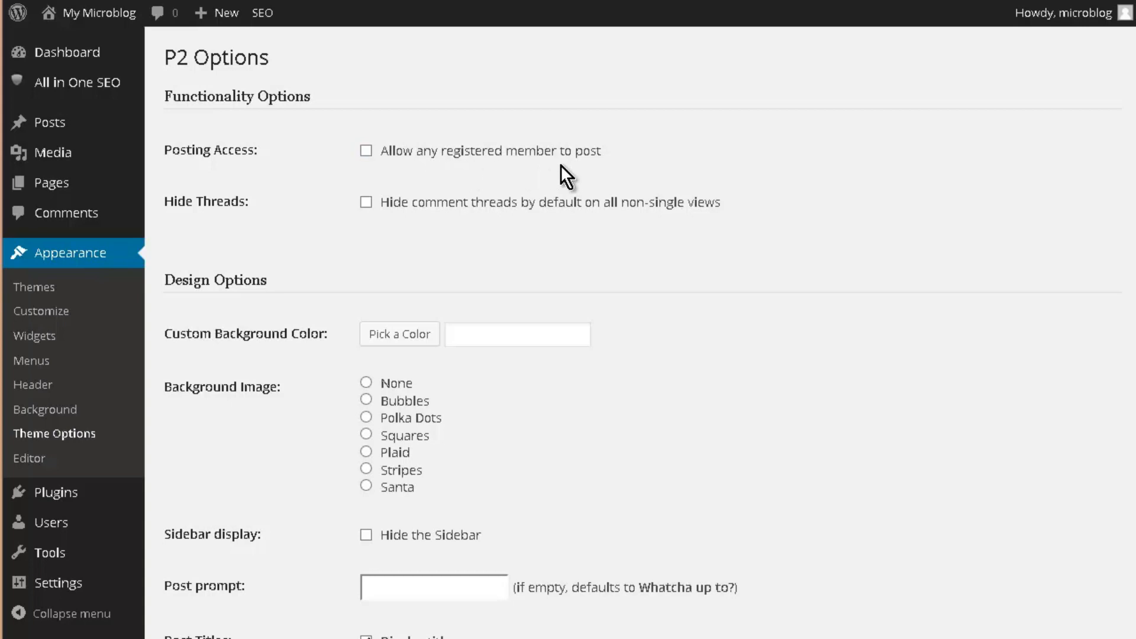
left_click(366, 152)
scroll(355, 343, "down", 2)
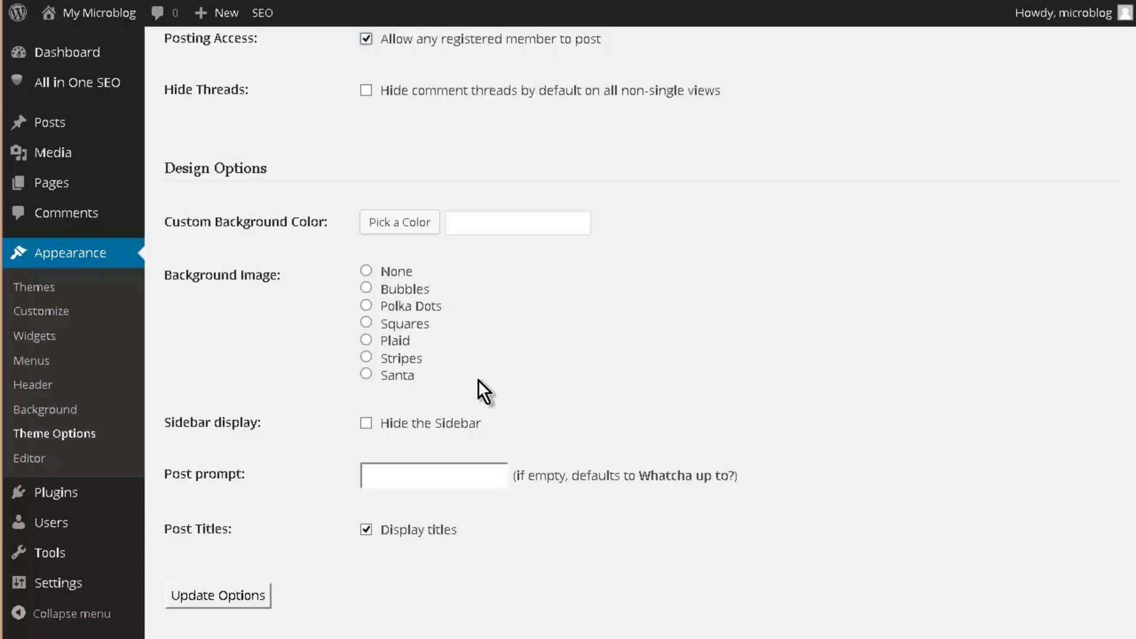
left_click(366, 374)
scroll(311, 407, "down", 2)
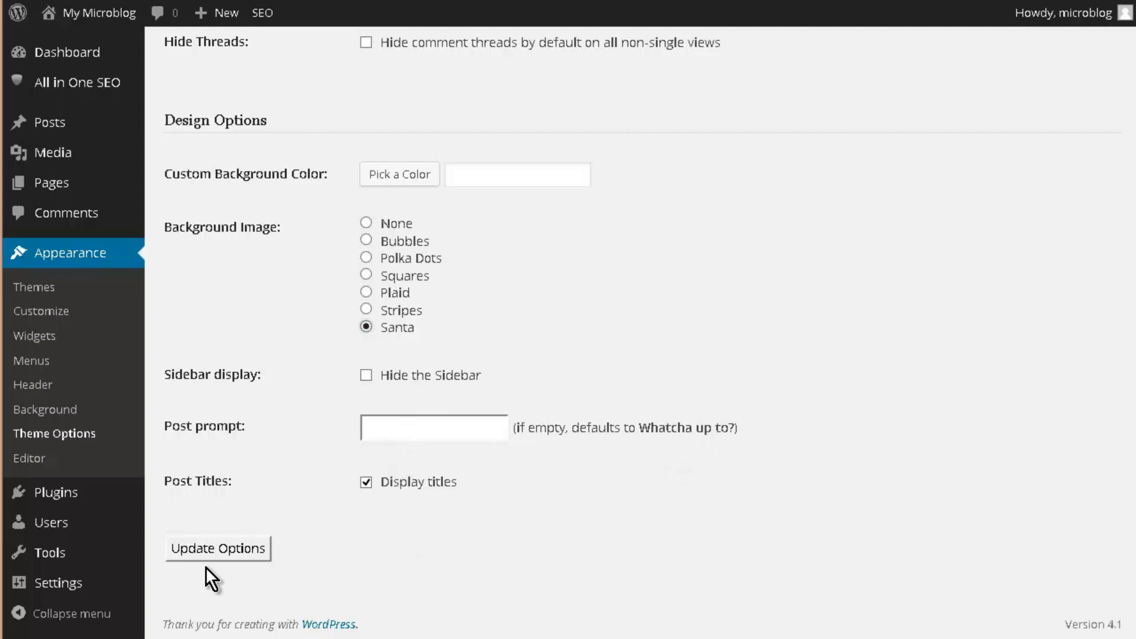
left_click(212, 554)
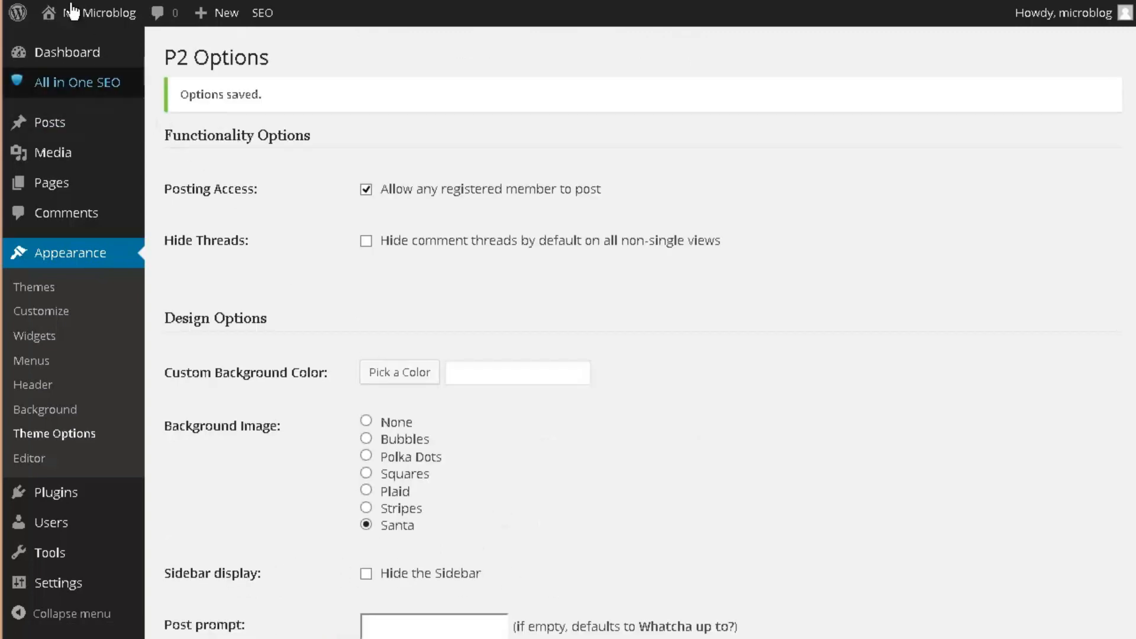
View the live site to check its background and try toggling the comment threads
mouse_move(73, 18)
left_click(75, 44)
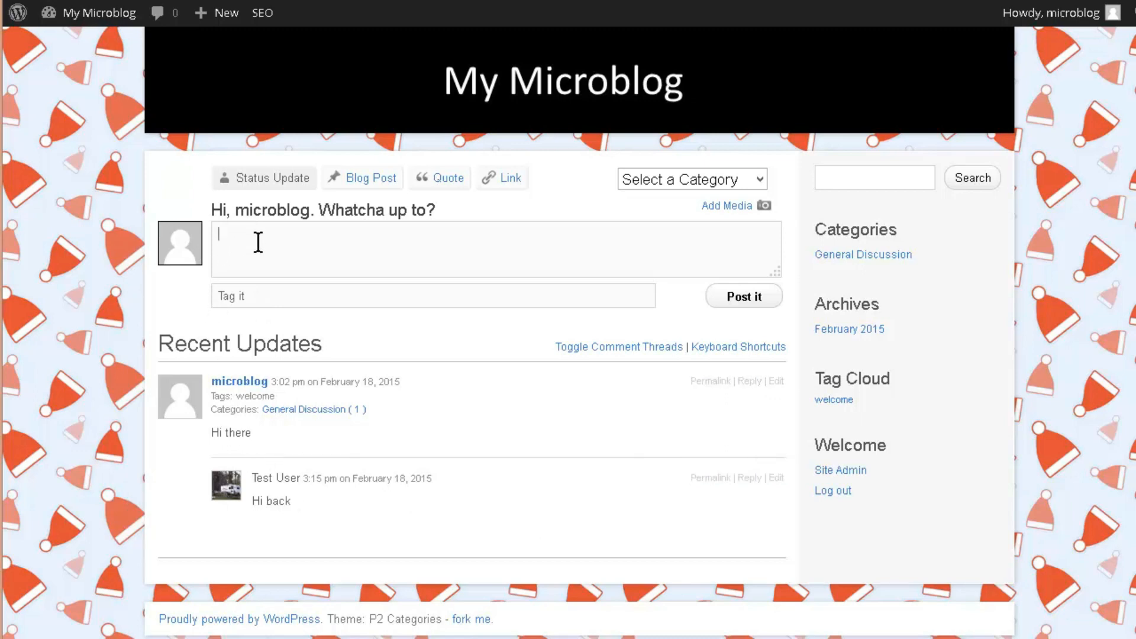
left_click(621, 350)
Log out of the administrator account again and log back in as test, entering the account password
mouse_move(1076, 24)
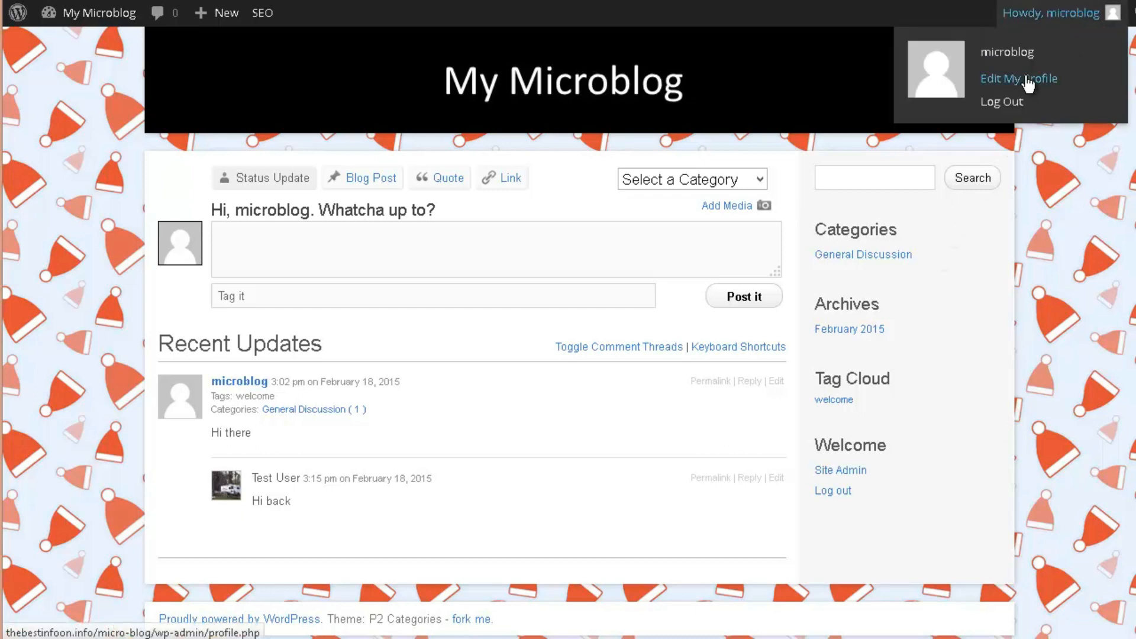
left_click(1012, 104)
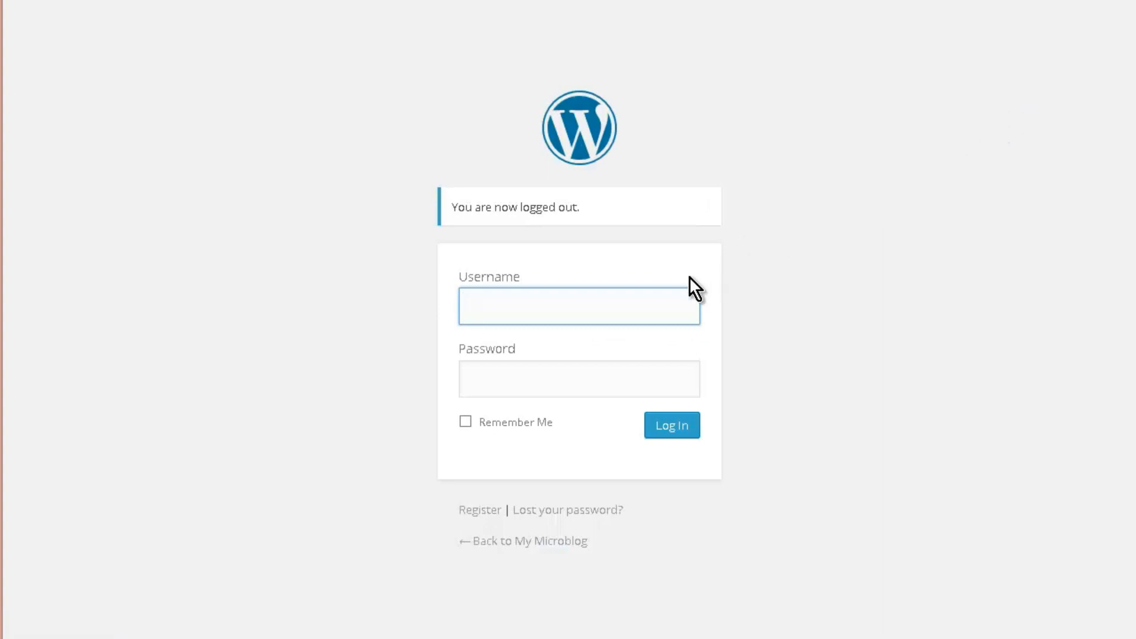
type("t")
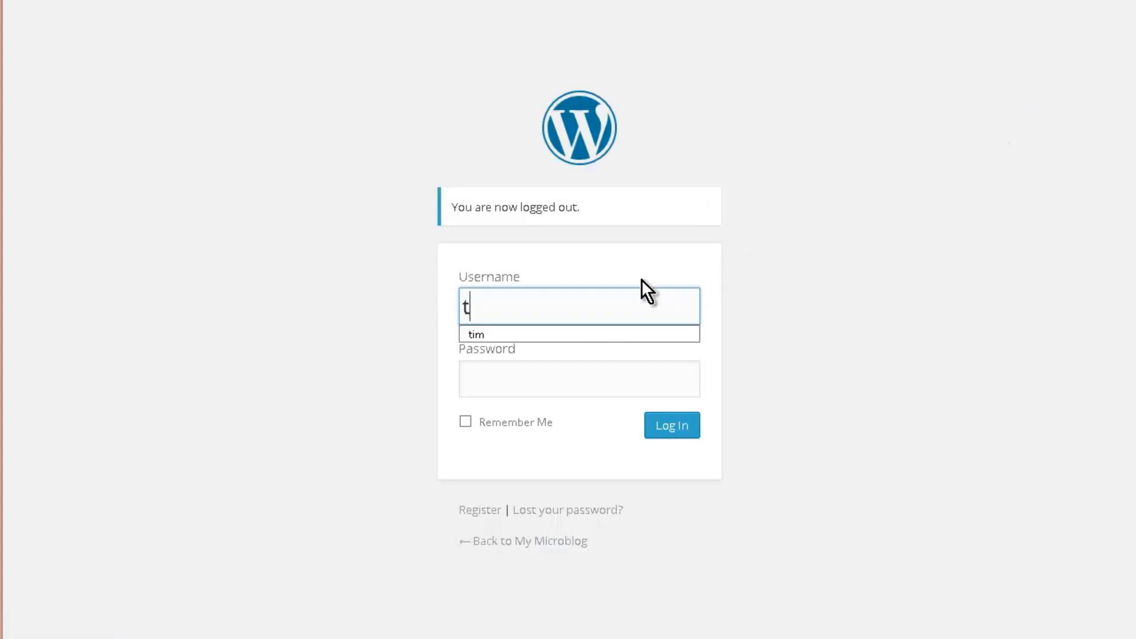
type("est")
key("Tab")
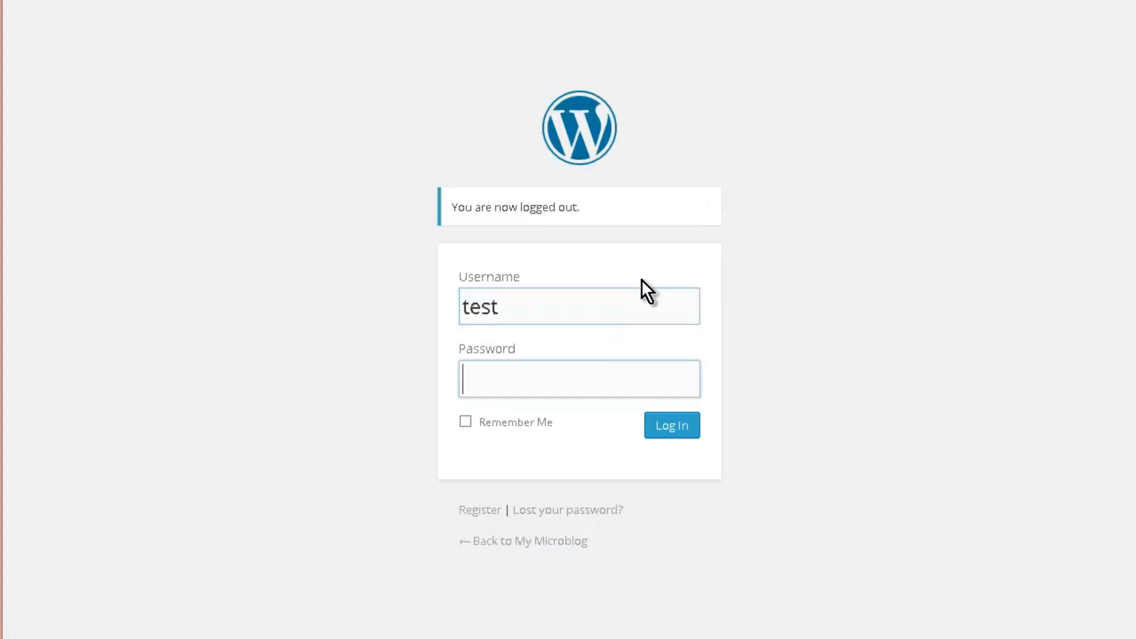
type("•••••••")
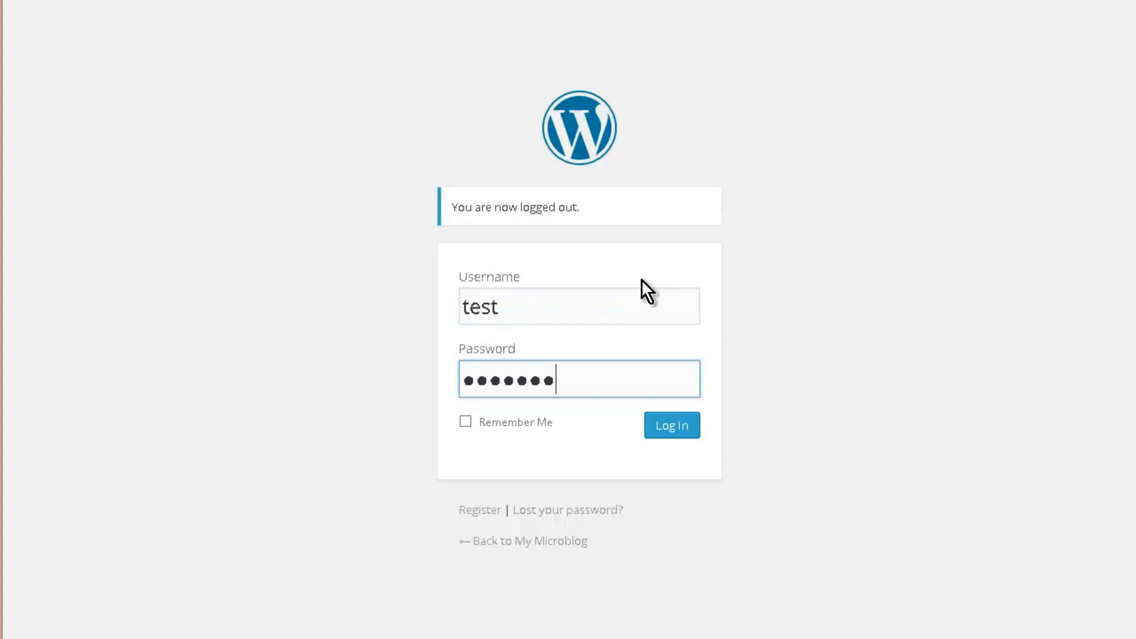
type("•")
key("Return")
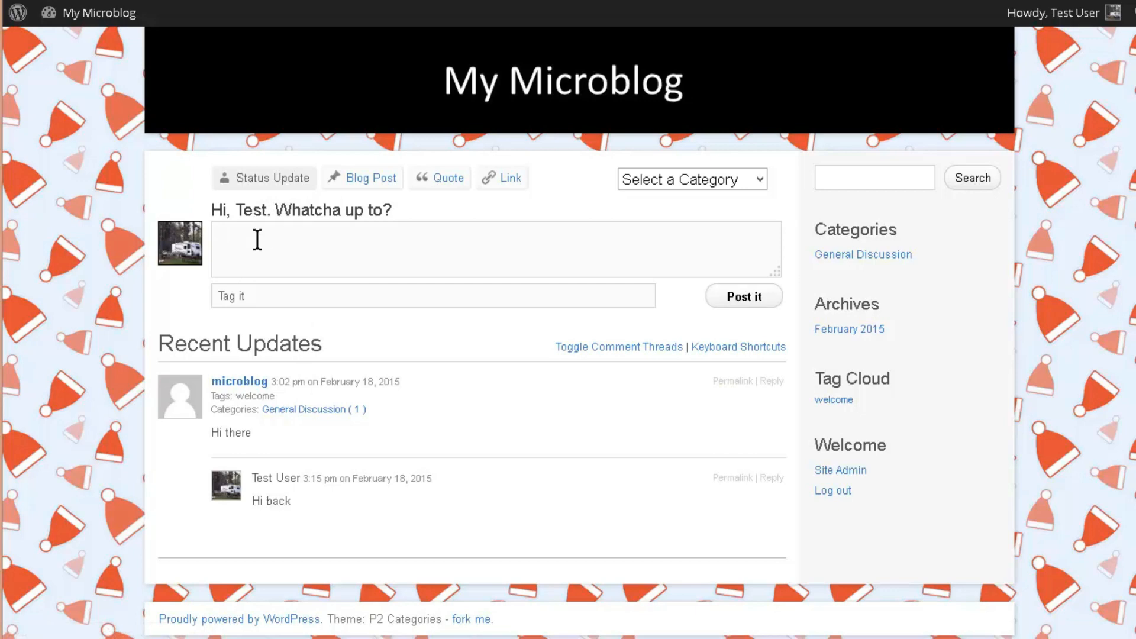
Post the status update "Status update" with the tag status in the Latest News category
type("Status update")
left_click(248, 298)
type("status")
left_click(760, 182)
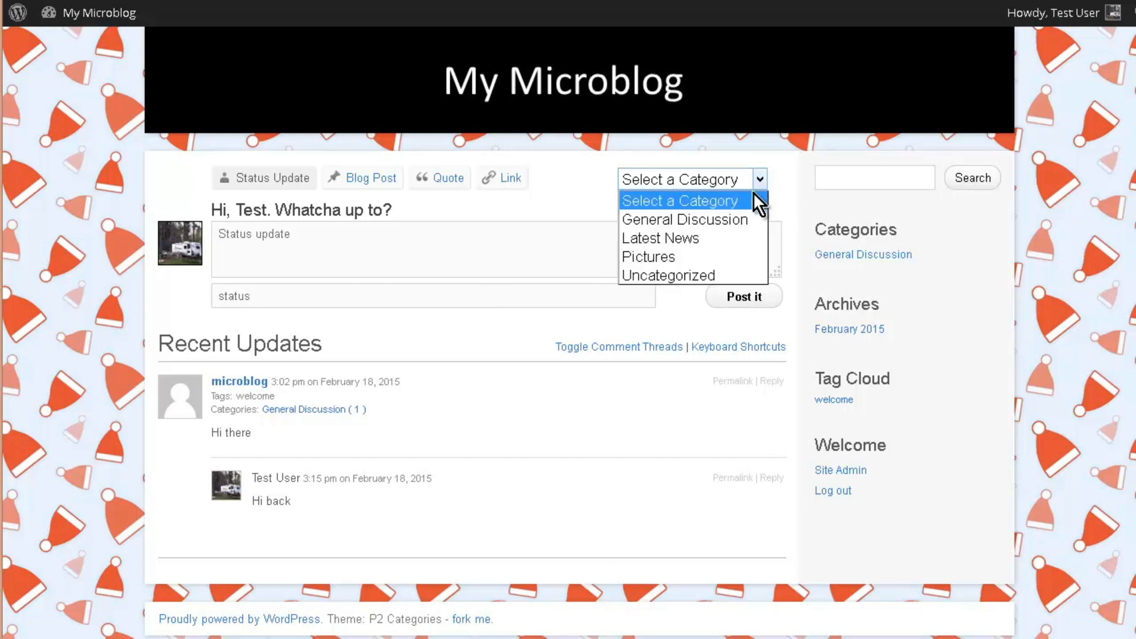
left_click(738, 236)
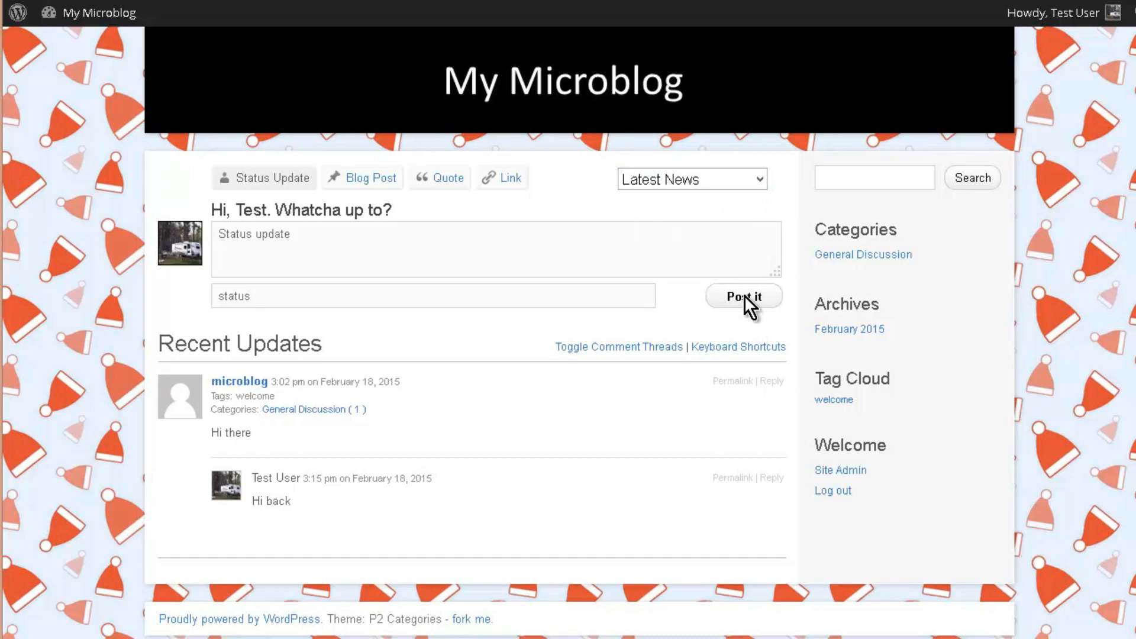
left_click(745, 296)
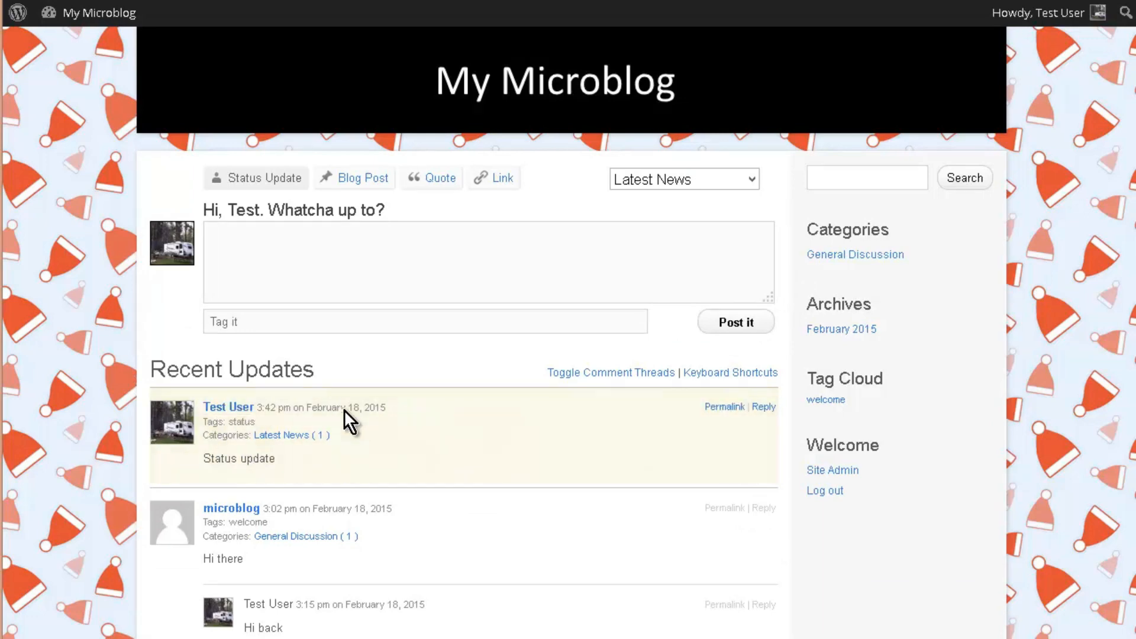
Publish a blog post titled "Blog post" with the text "Blog post test" and the tag blogpost in the General Discussion category
left_click(355, 178)
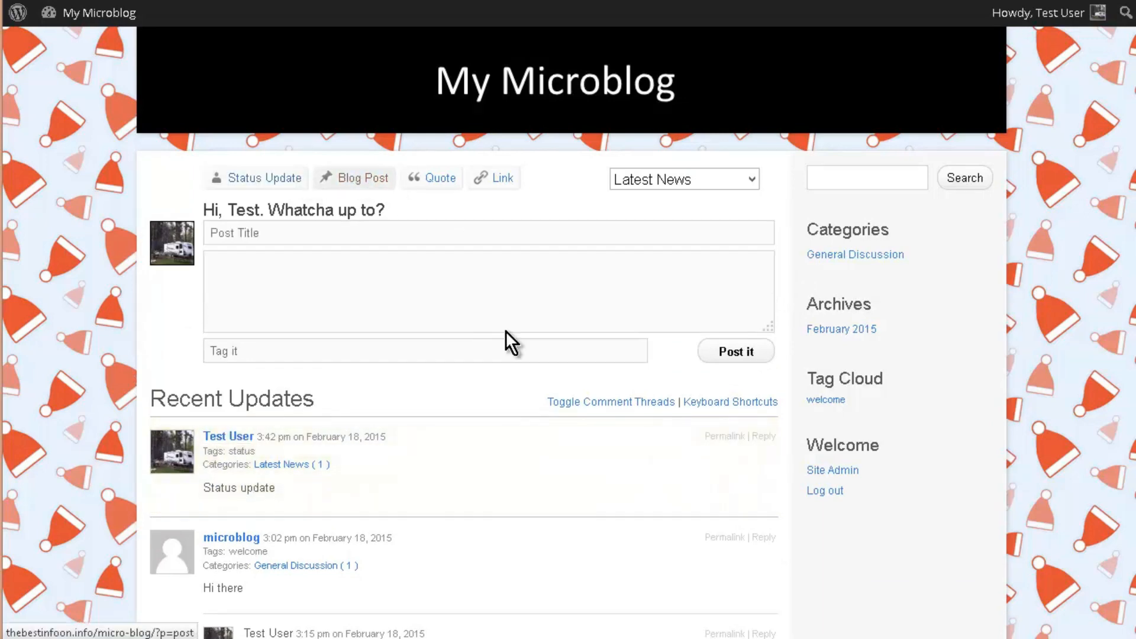
left_click(287, 234)
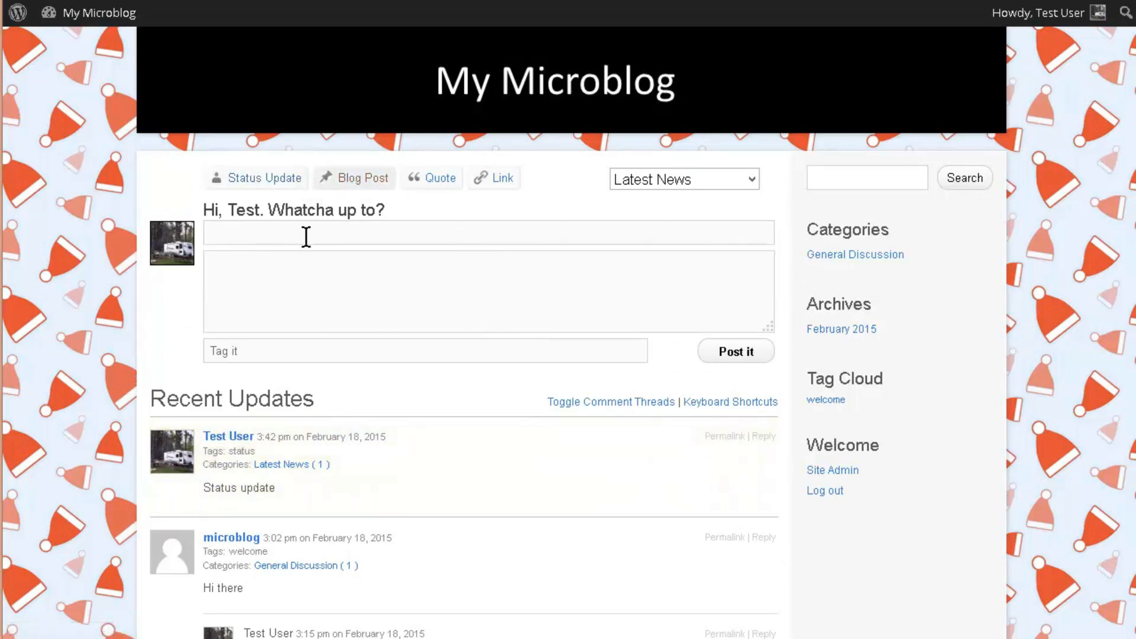
type("Blog post")
left_click(755, 182)
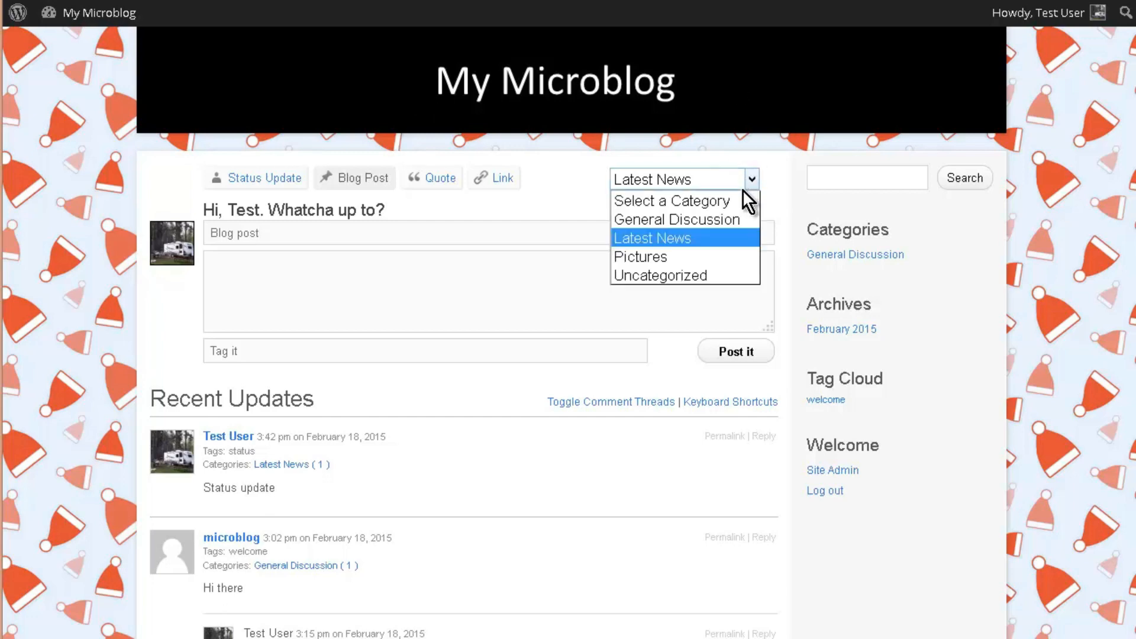
left_click(763, 230)
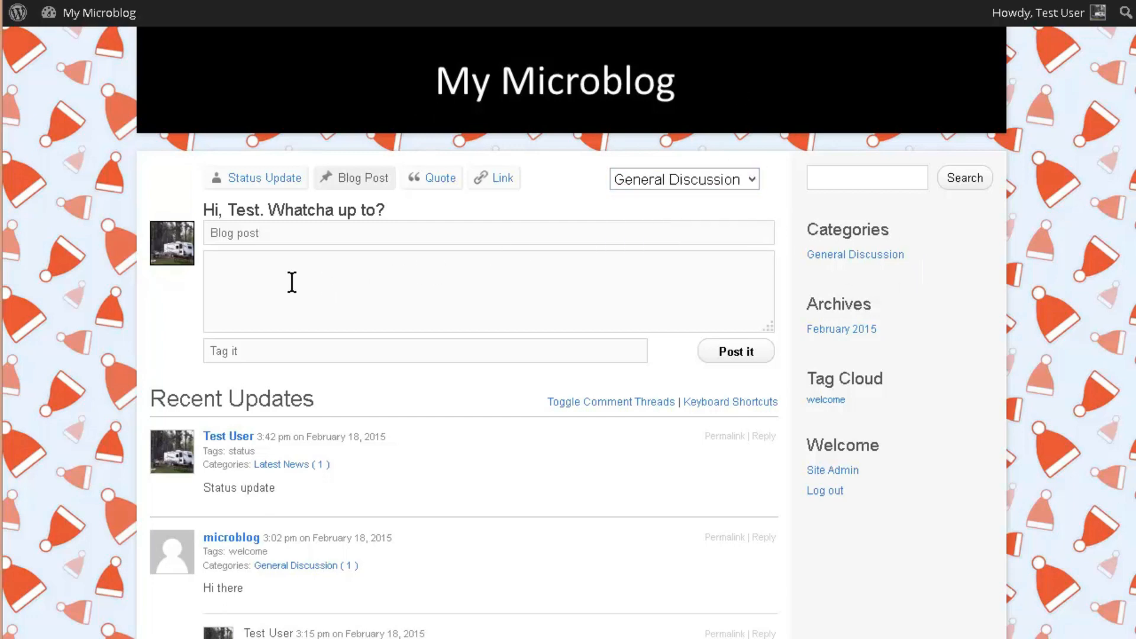
left_click(247, 275)
type("N")
key("BackSpace")
type("Blog post test")
left_click(244, 351)
type("blogpost")
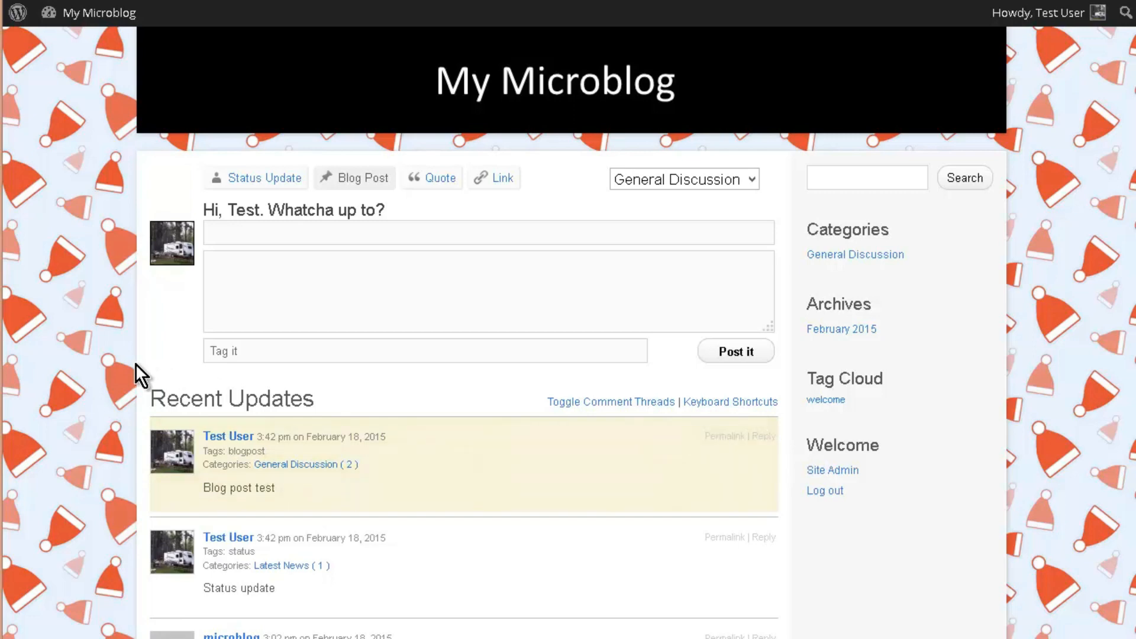
scroll(459, 480, "down", 2)
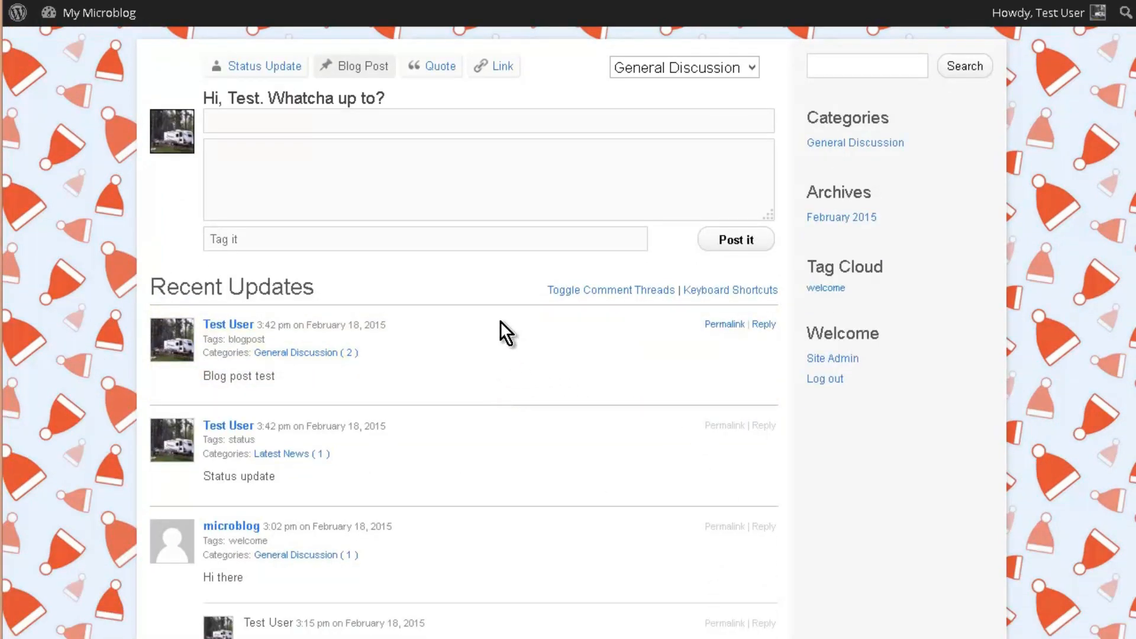
scroll(442, 247, "up", 2)
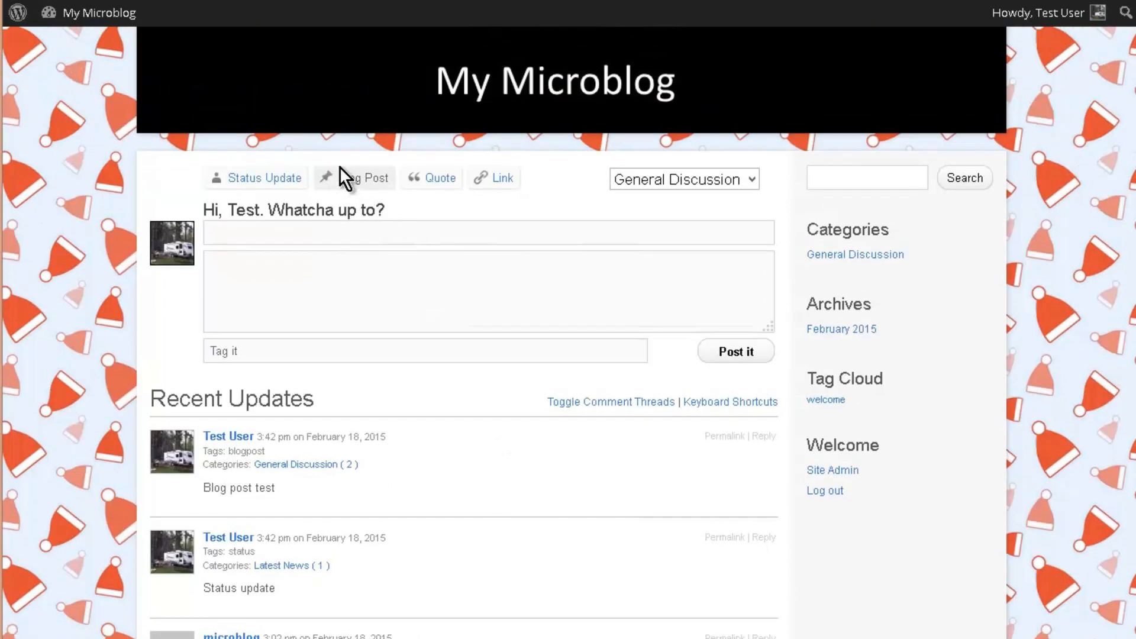
Post the quote "Quote" with the source "citation" and the tag quote in the General Discussion category
left_click(441, 179)
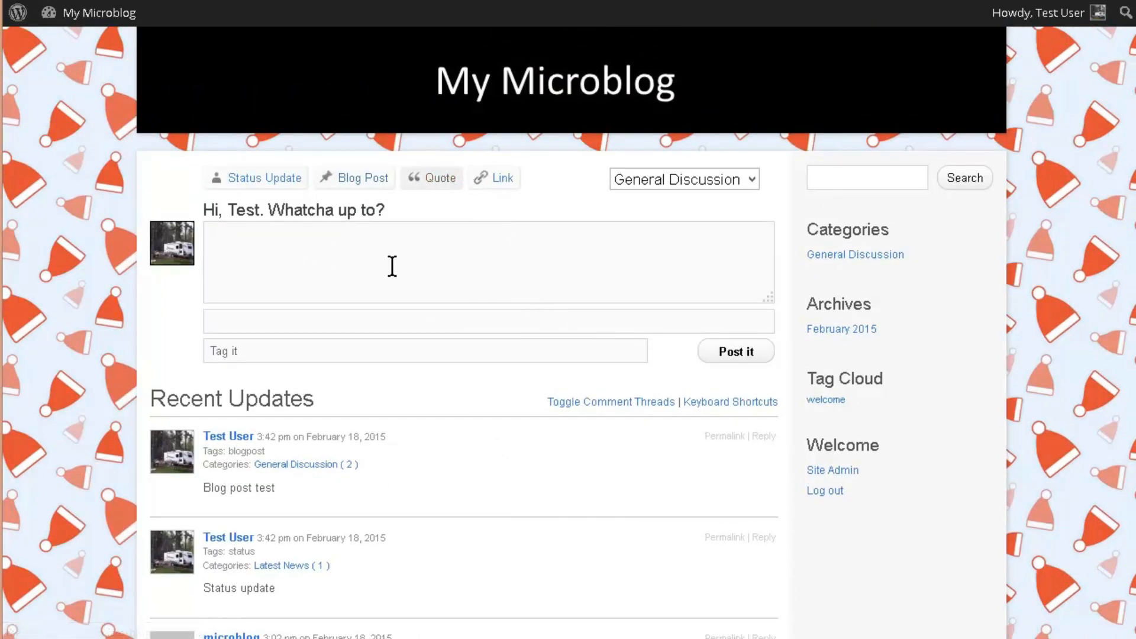
type("Quote")
key("Tab")
left_click(275, 315)
left_click(231, 355)
left_click(255, 322)
type("citation")
key("Tab")
type("quote")
left_click(727, 355)
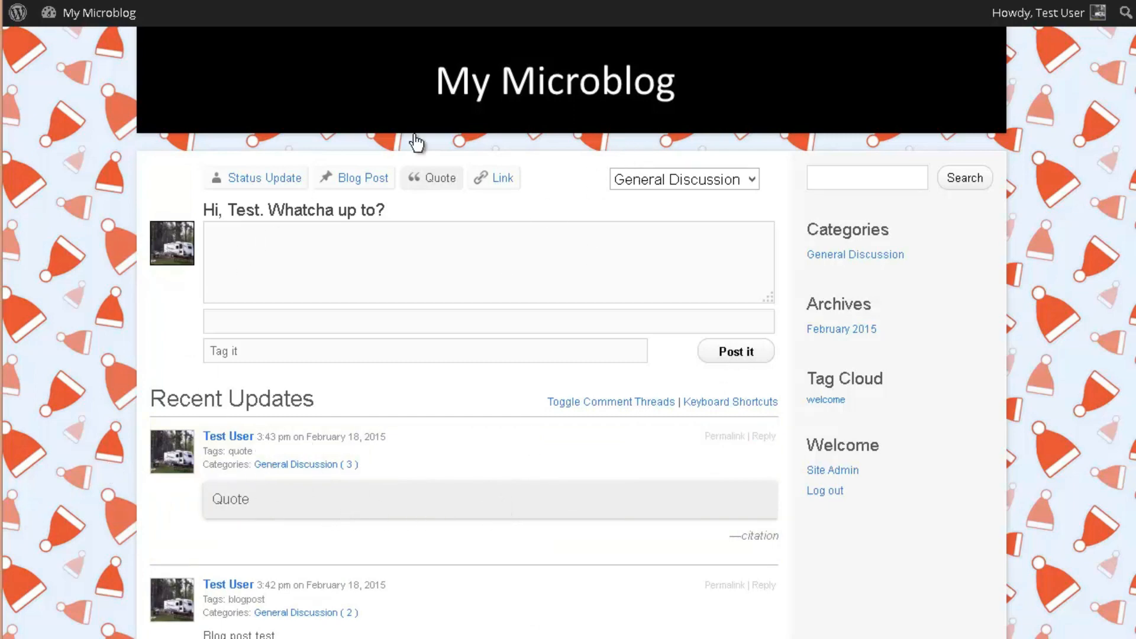
left_click(510, 194)
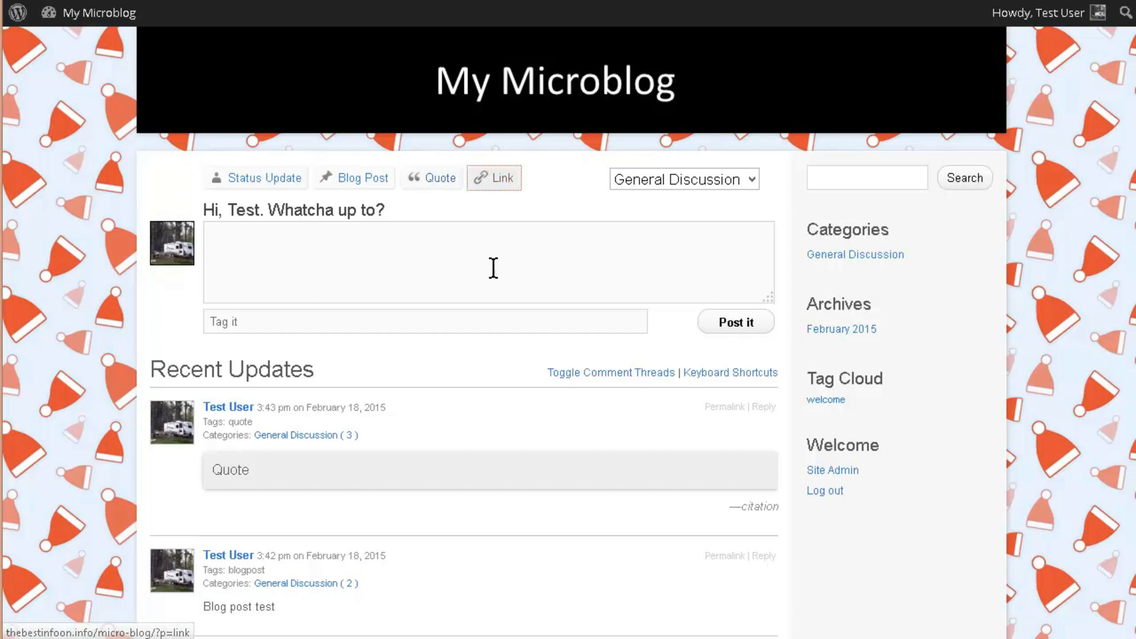
left_click(341, 259)
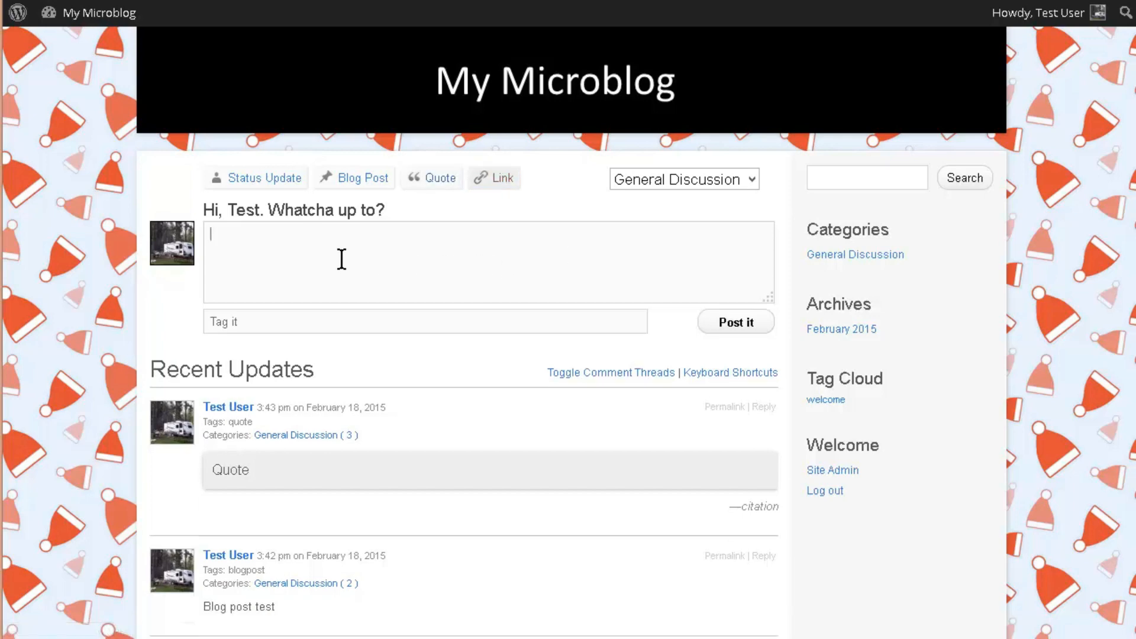
type("h")
type("ttp")
type("://")
type("gppg;l")
key("BackSpace")
key("BackSpace")
key("BackSpace")
key("BackSpace")
key("BackSpace")
type("oogle.com")
left_click(233, 327)
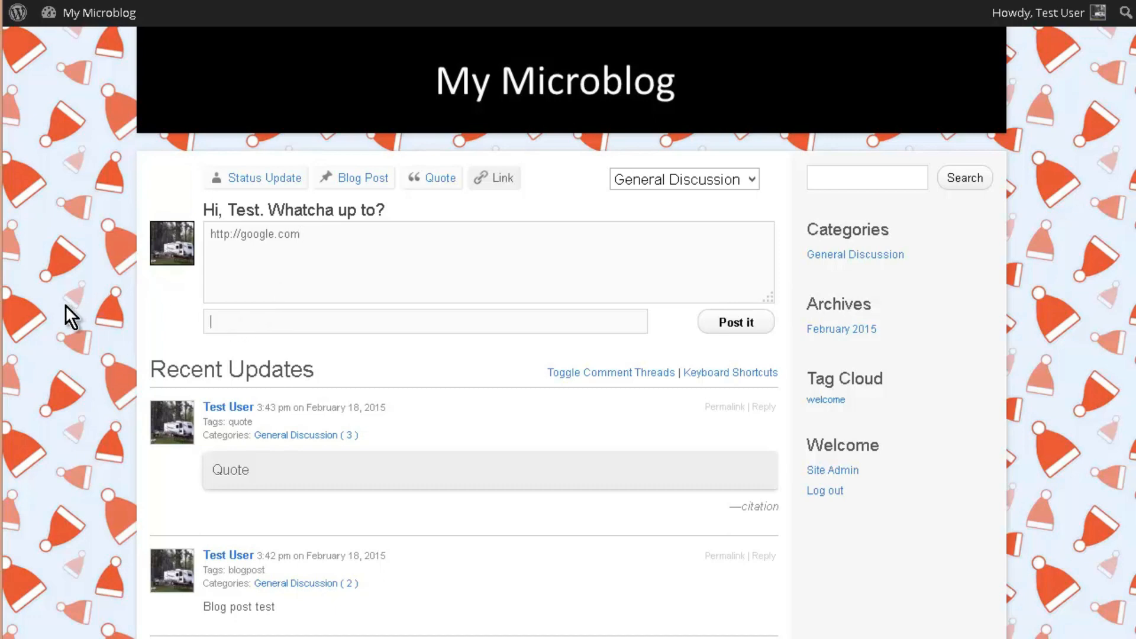
type("link")
left_click(750, 327)
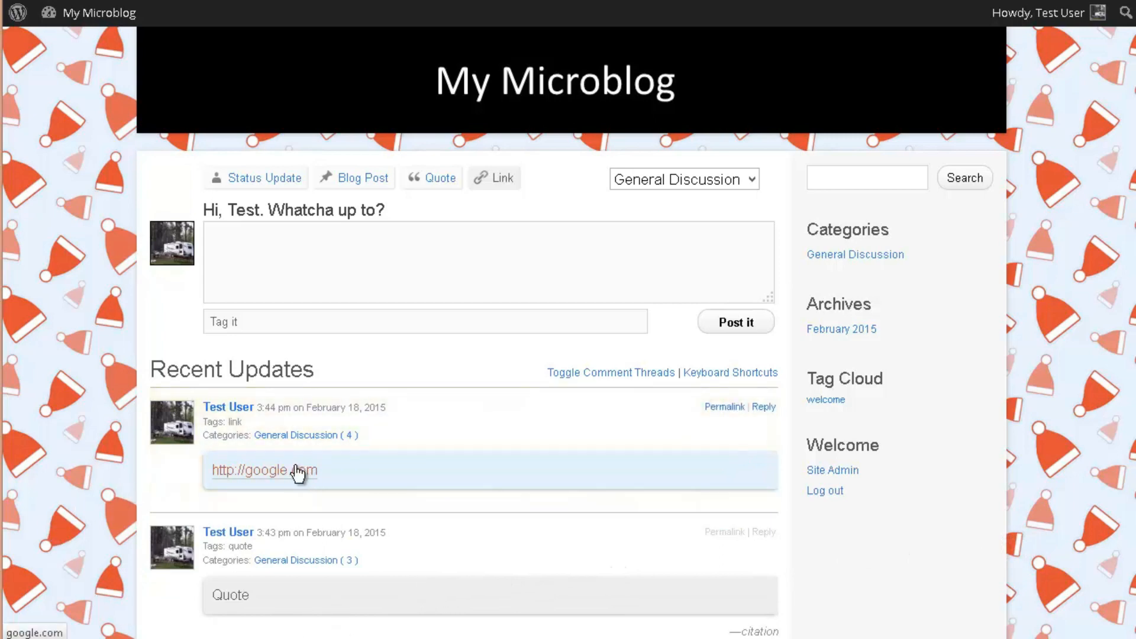
Log out of the test account and log back in as microblog, entering the account password
scroll(300, 517, "down", 3)
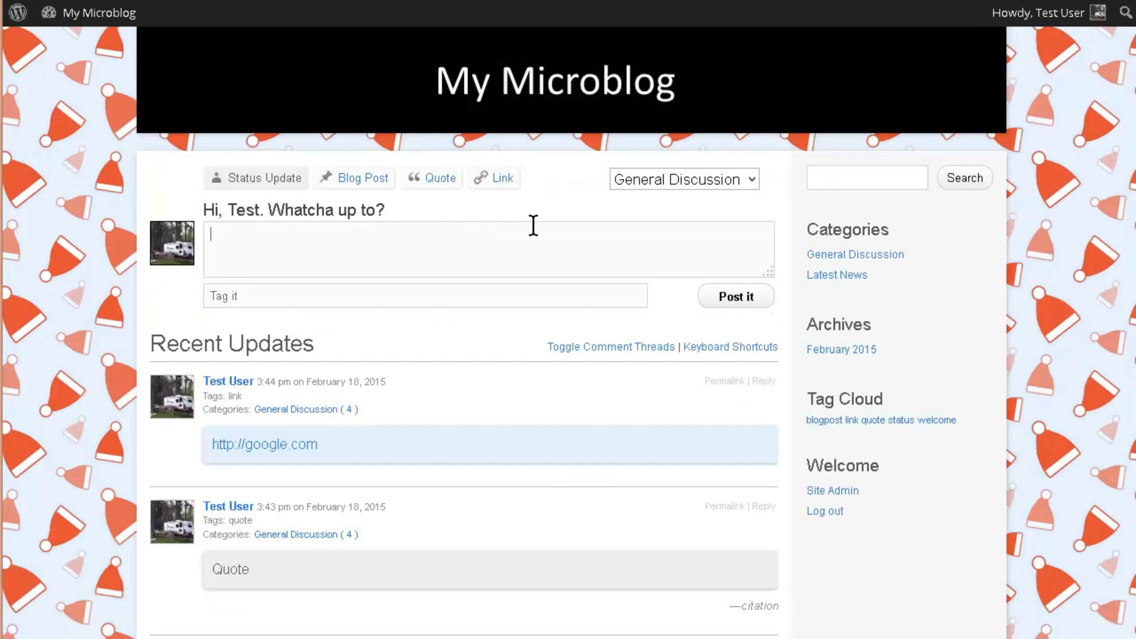
scroll(398, 355, "down", 5)
scroll(406, 338, "up", 4)
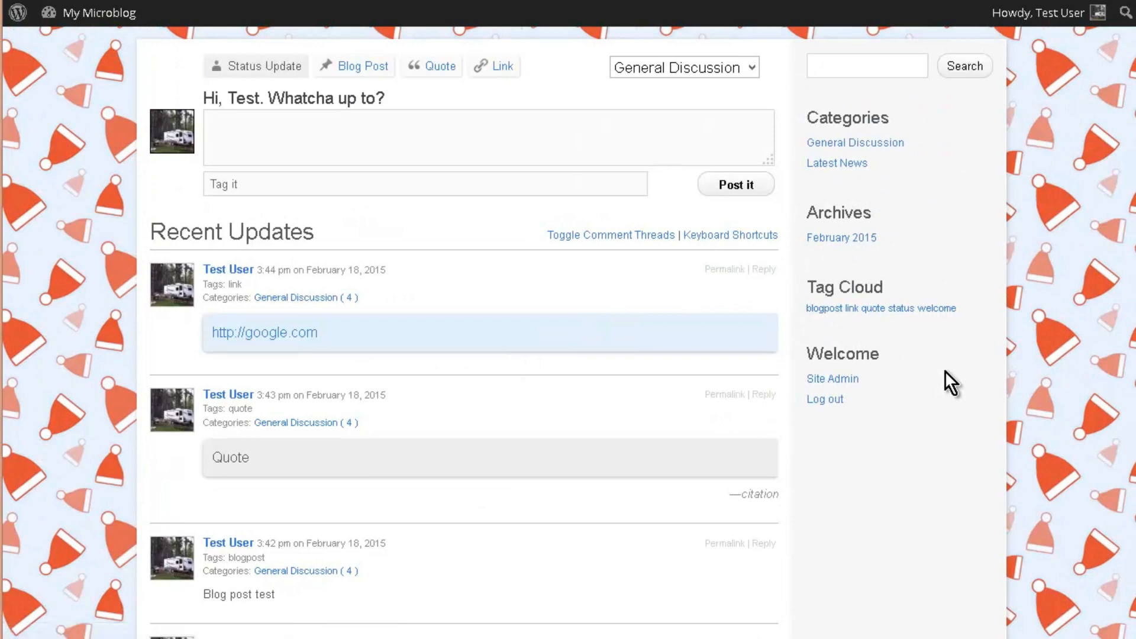
scroll(946, 370, "up", 2)
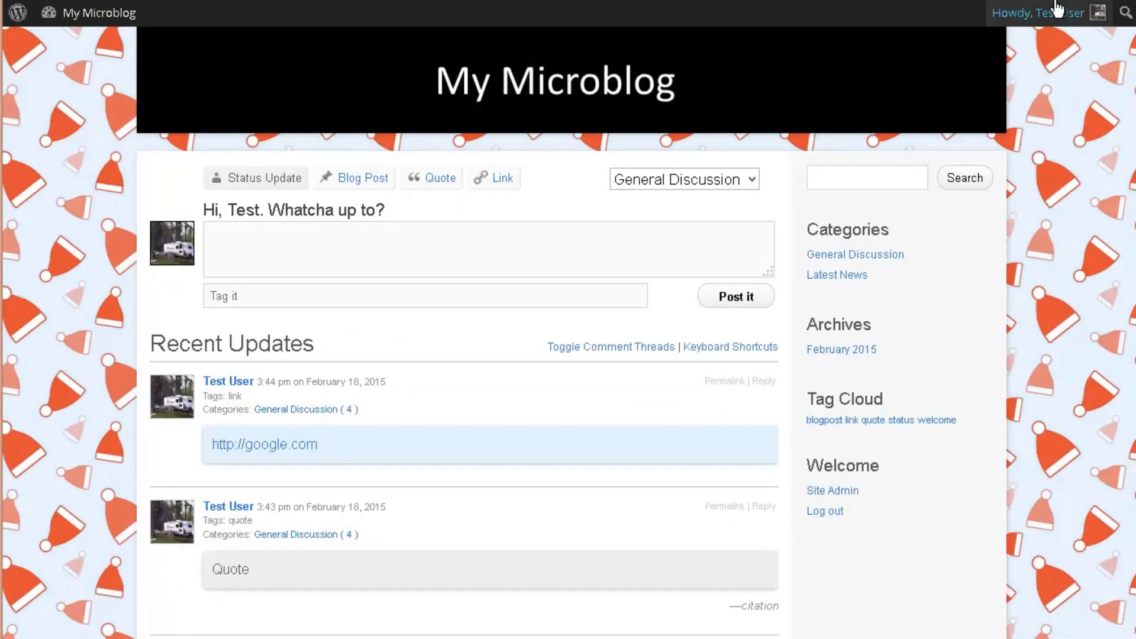
mouse_move(1096, 18)
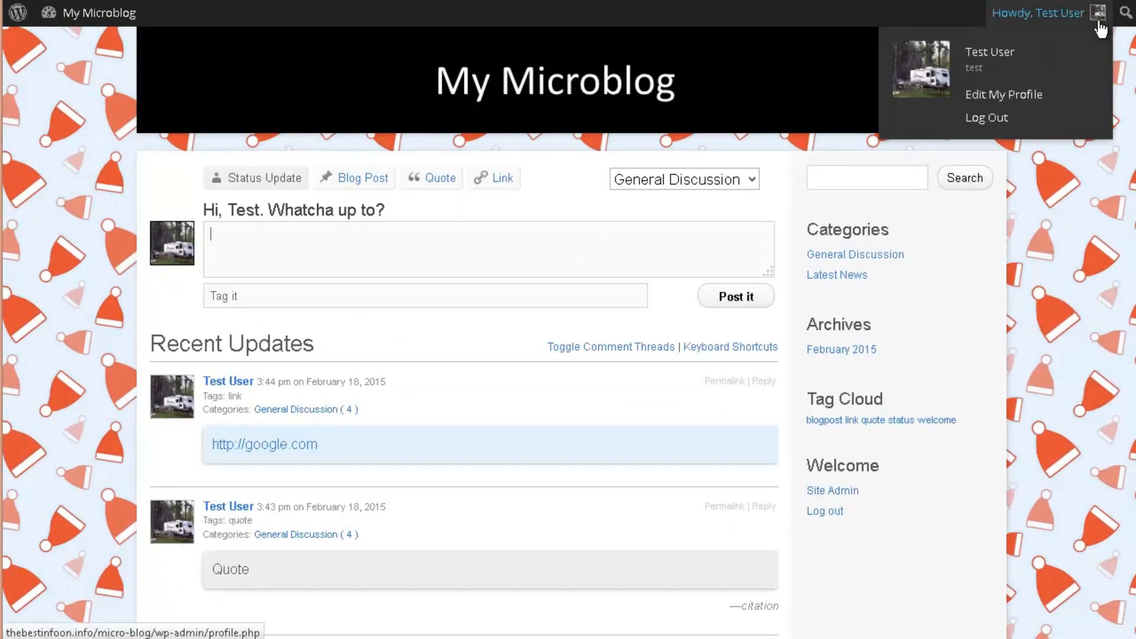
left_click(1004, 123)
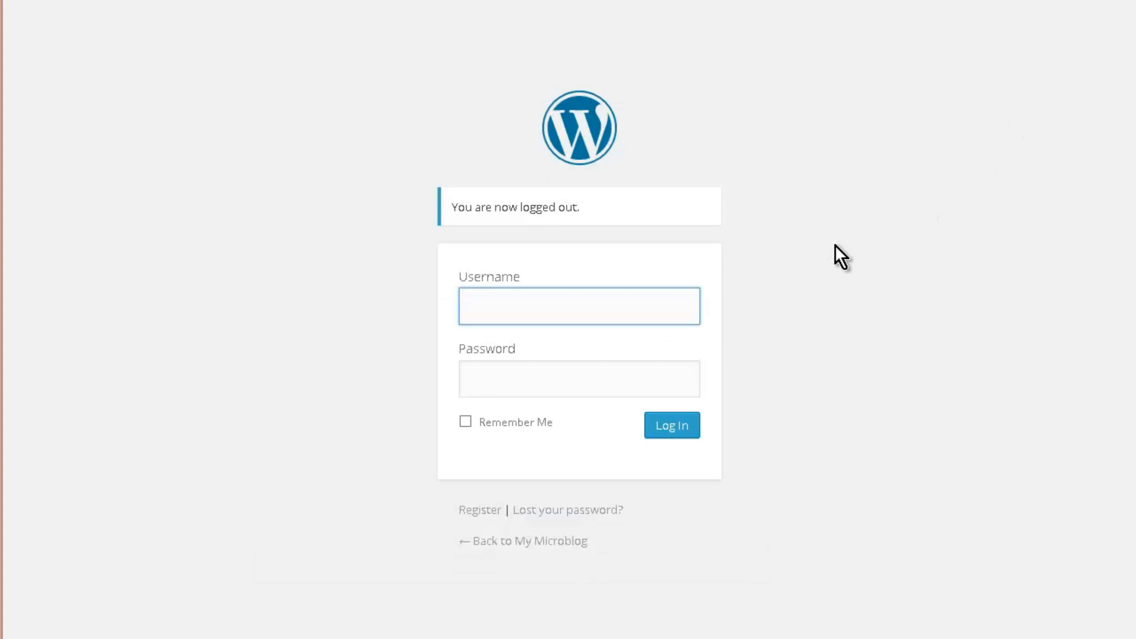
type("microblog")
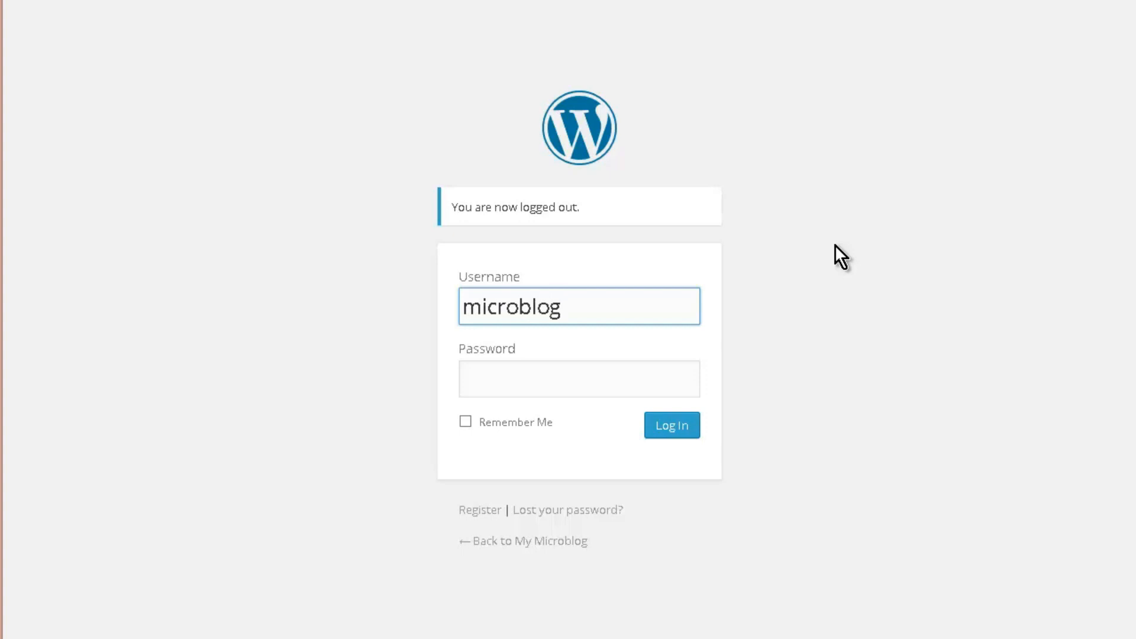
key("Tab")
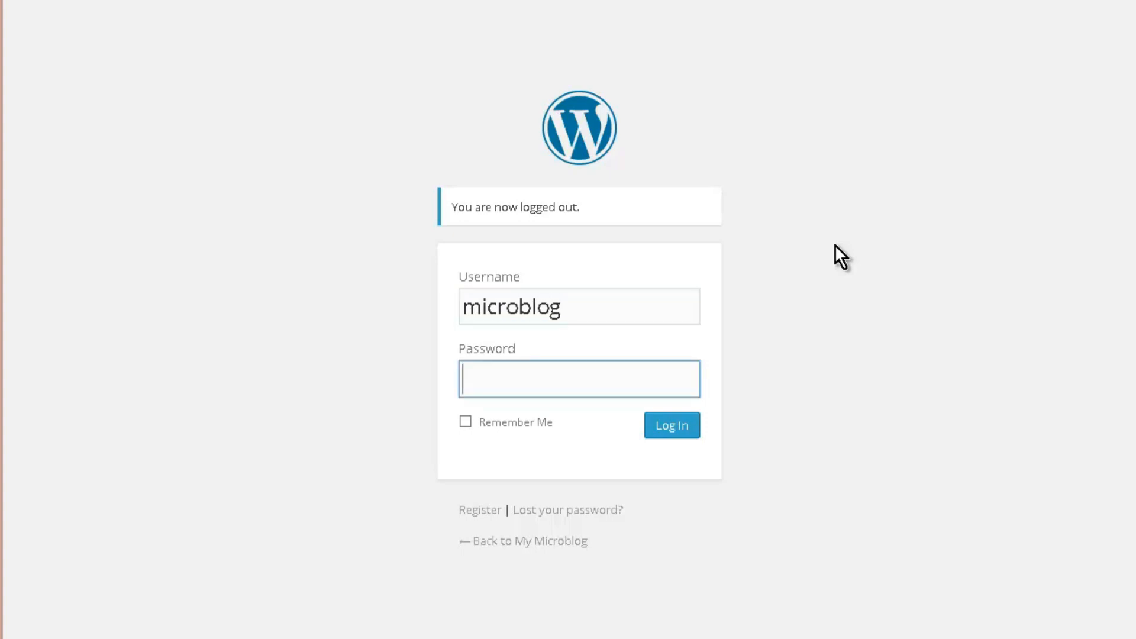
type("********")
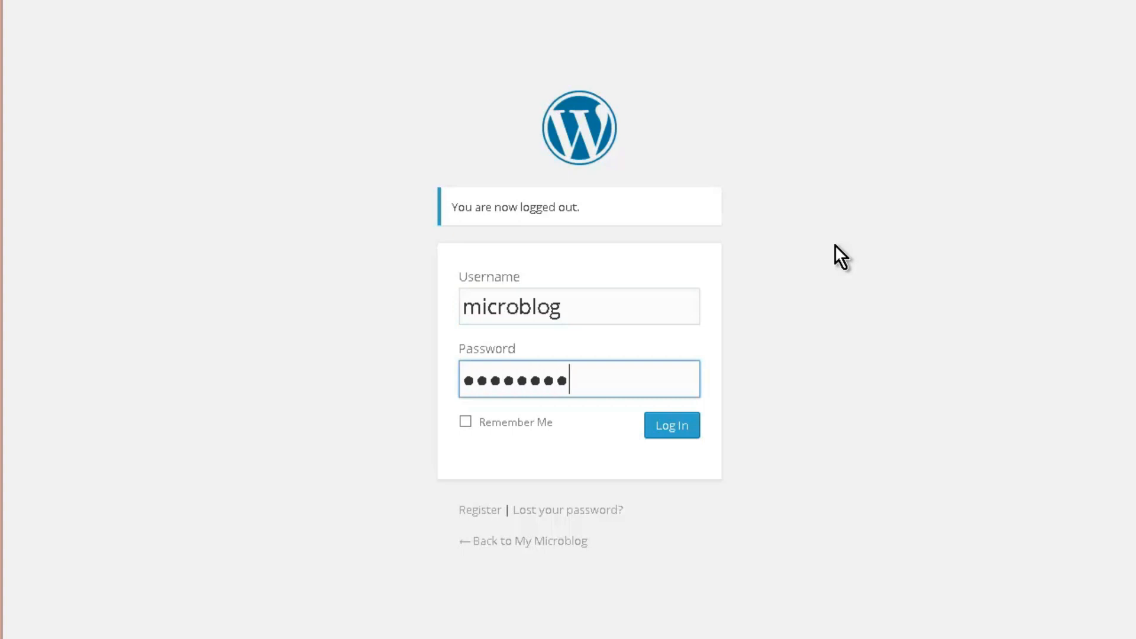
key("Return")
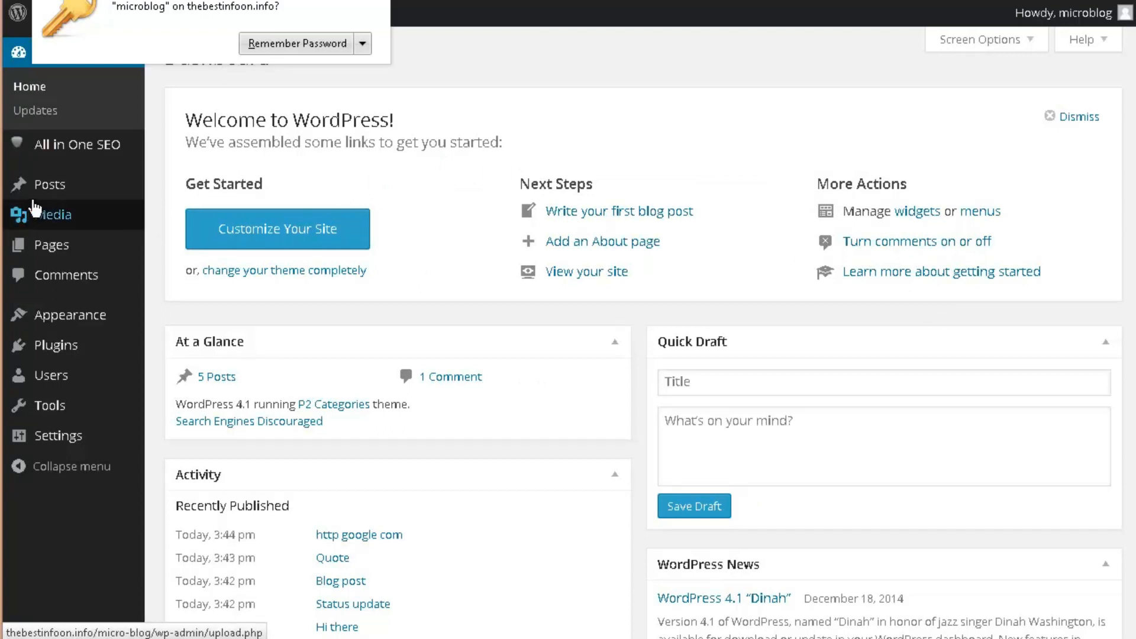
Review the authors, categories and tags in the list of all posts, and return to the live site
left_click(48, 186)
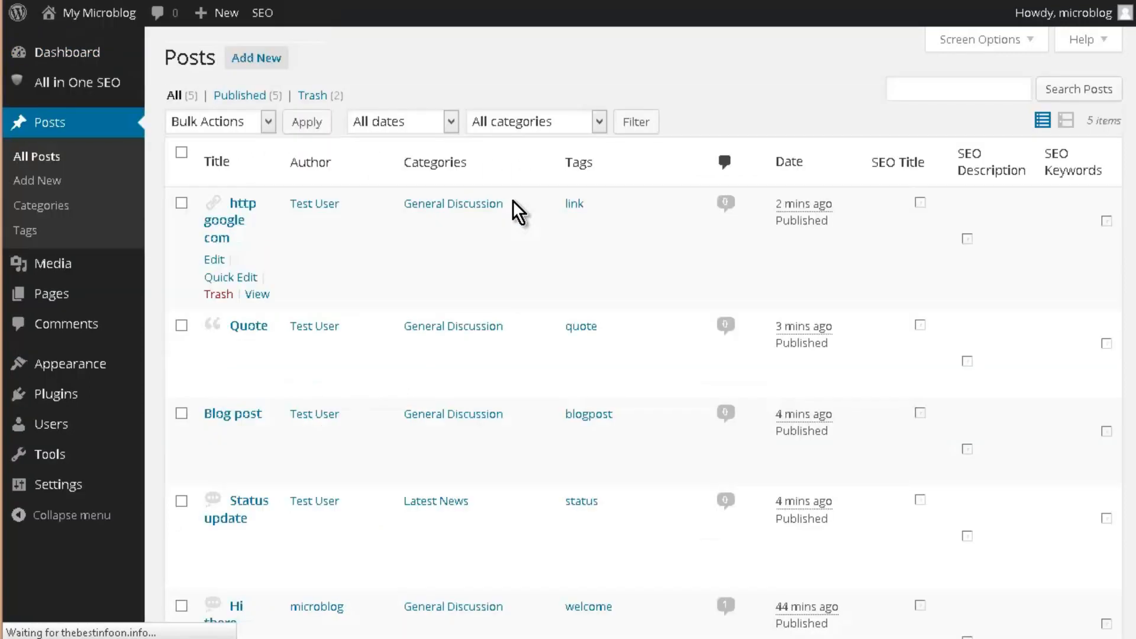
scroll(408, 305, "down", 2)
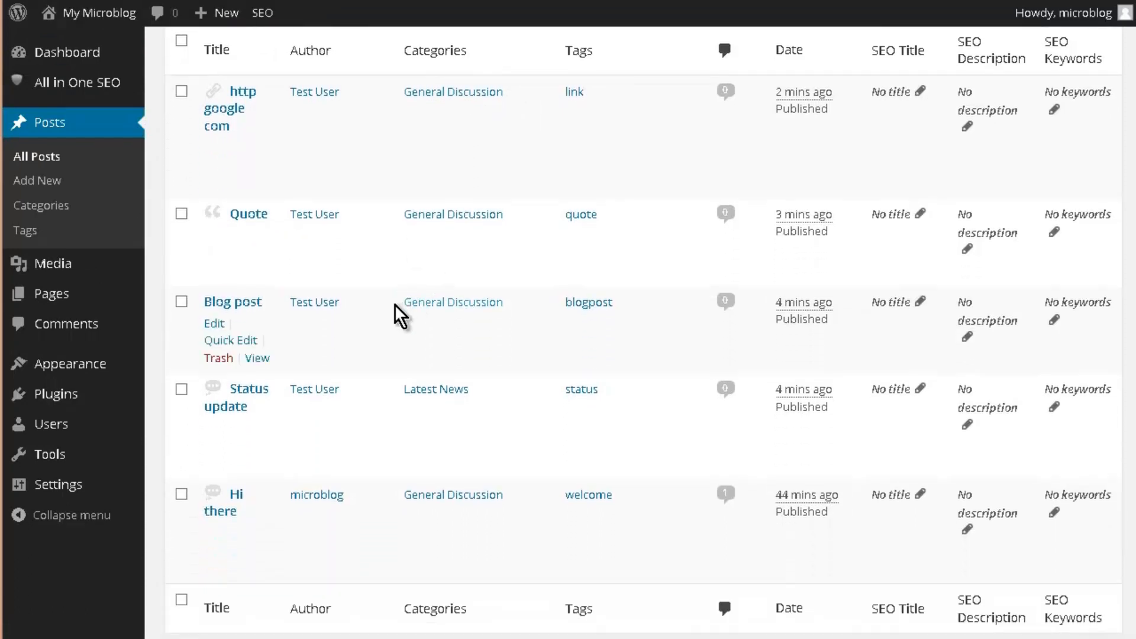
scroll(342, 297, "down", 2)
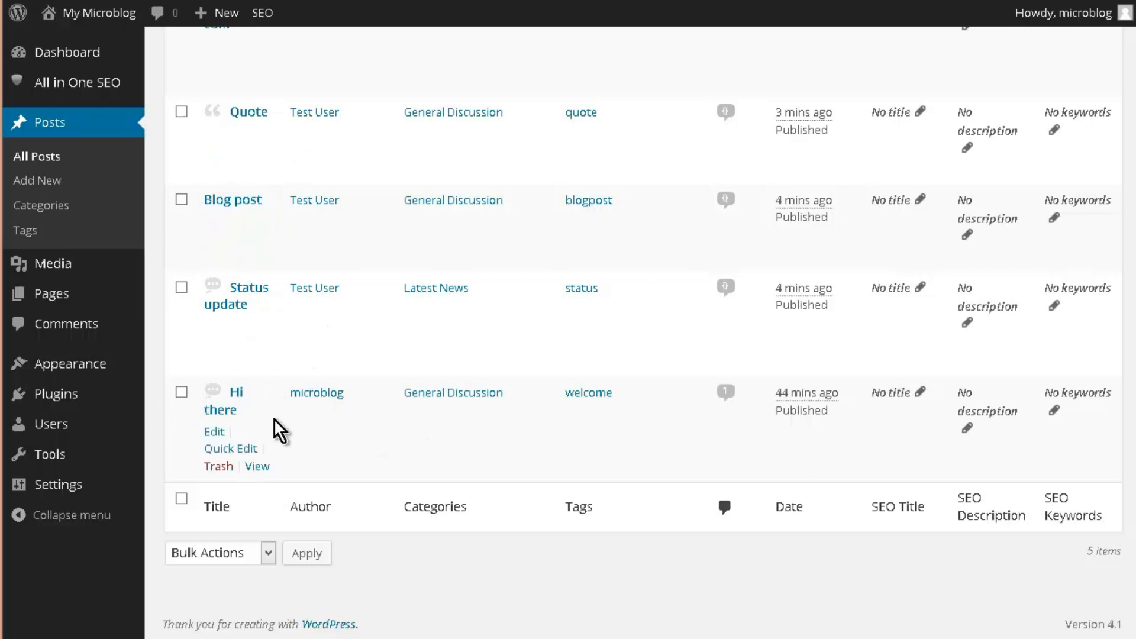
scroll(343, 411, "up", 2)
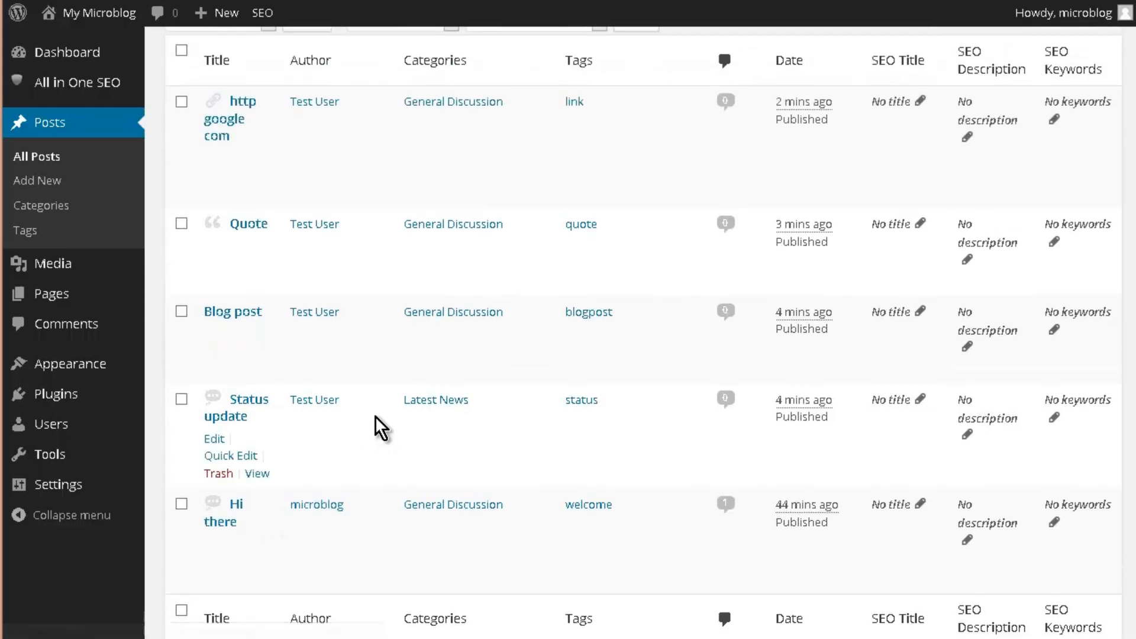
scroll(255, 414, "up", 2)
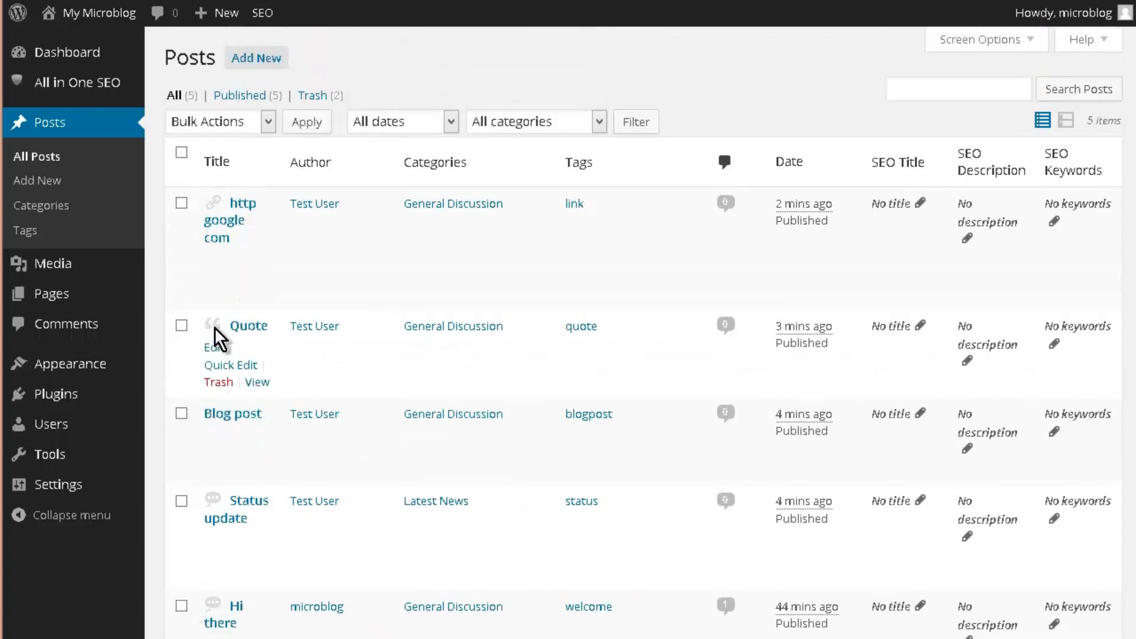
scroll(274, 346, "down", 2)
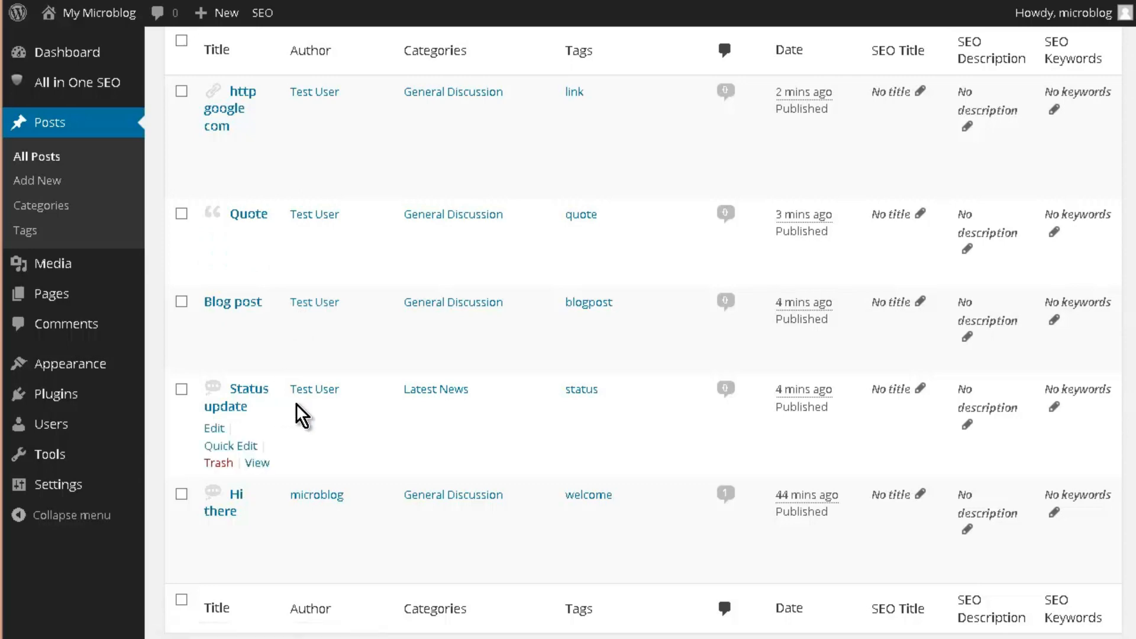
scroll(300, 413, "down", 2)
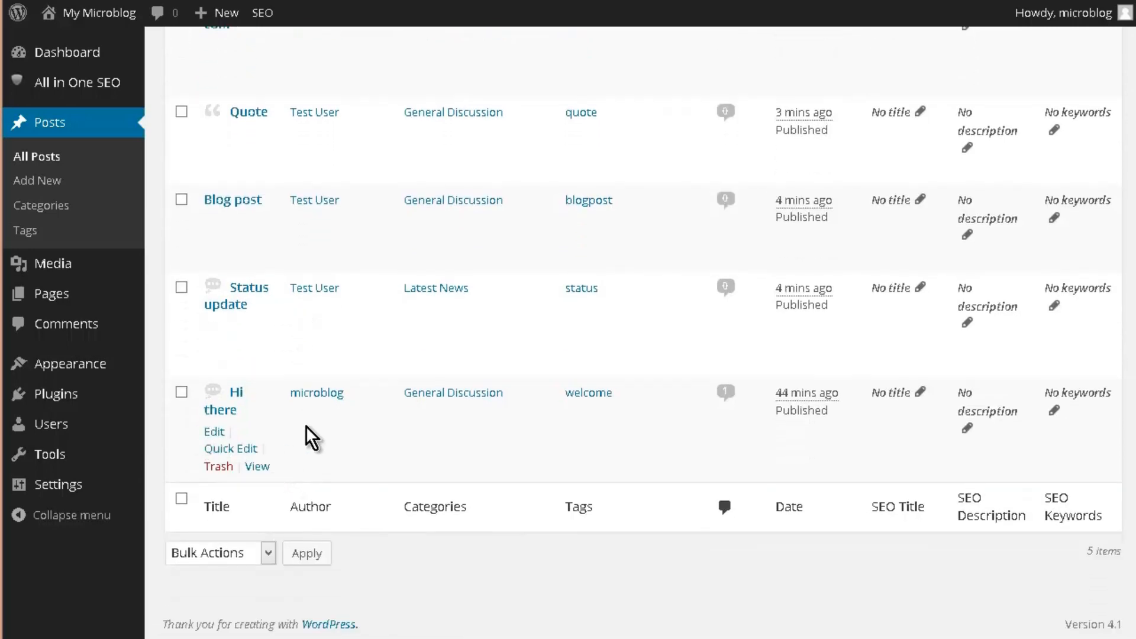
scroll(393, 446, "up", 4)
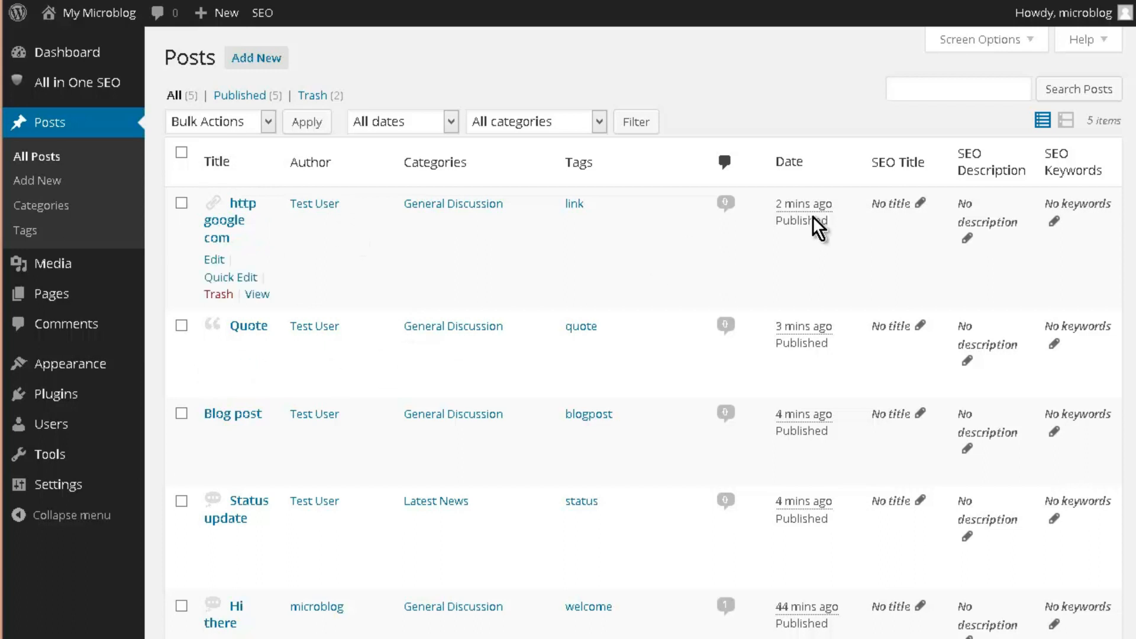
mouse_move(95, 16)
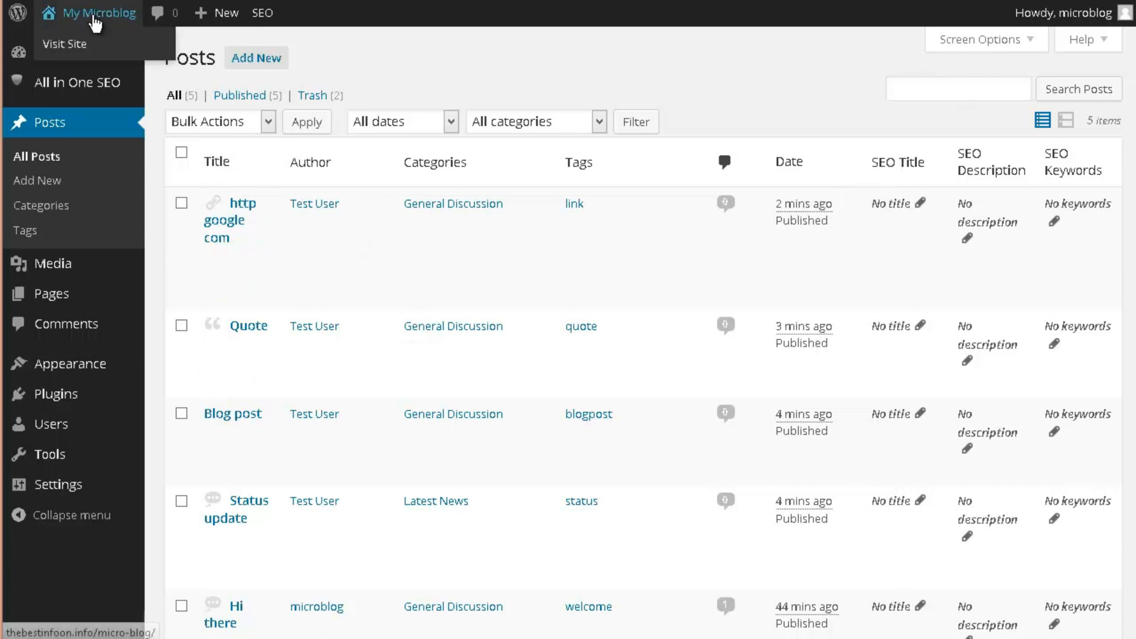
left_click(59, 47)
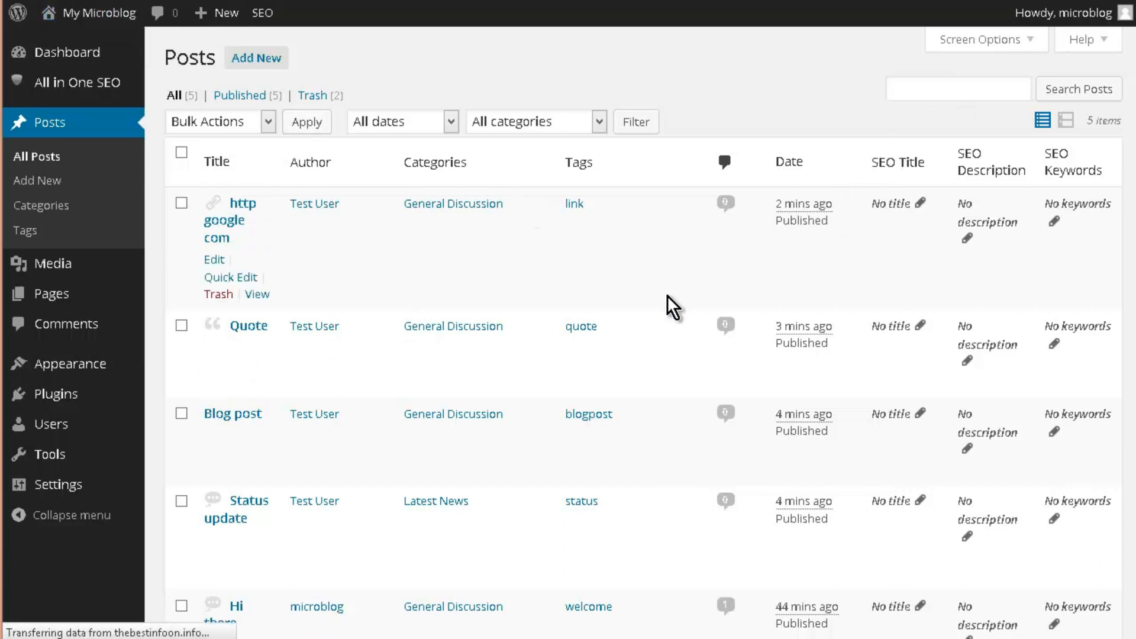